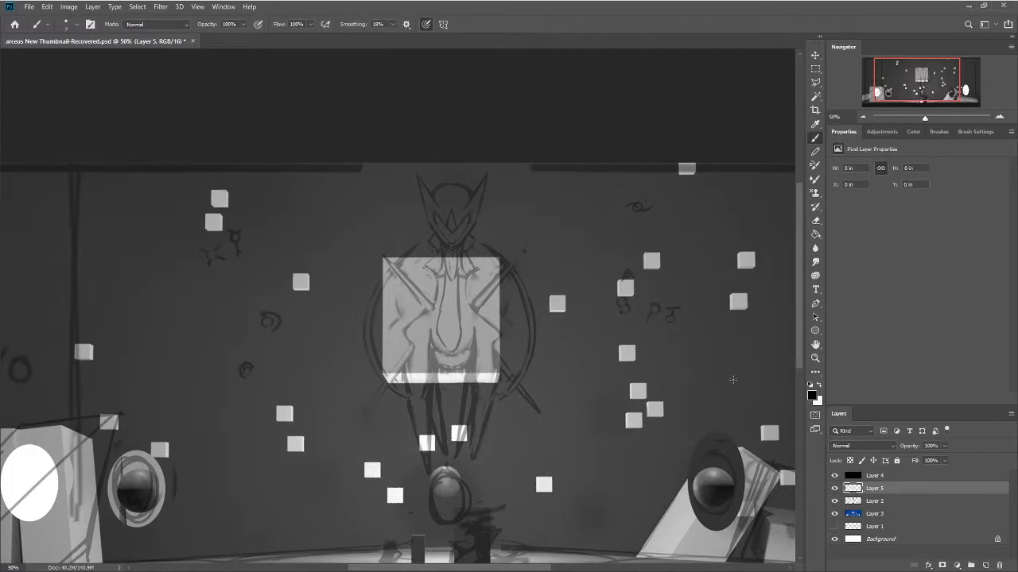
{"action": "mouse_move", "coordinate": [706, 486]}
{"action": "left_mouse_down"}
{"action": "mouse_move", "coordinate": [730, 471]}
{"action": "mouse_move", "coordinate": [748, 373]}
{"action": "left_mouse_up"}
{"action": "key", "text": "ctrl+z"}
{"action": "left_click", "coordinate": [684, 403]}
{"action": "left_click_drag", "start_coordinate": [672, 435], "coordinate": [703, 385]}
{"action": "key", "text": "ctrl+z"}
{"action": "key", "text": "ctrl+z"}
{"action": "left_click", "coordinate": [834, 501]}
{"action": "left_click", "coordinate": [834, 501]}
Step: Sketch clean linework on Layer 5 for the left half of the figure's head, covering the face, jaw and tall pointed ear
{"action": "left_click_drag", "start_coordinate": [428, 215], "coordinate": [427, 188]}
{"action": "mouse_move", "coordinate": [428, 224]}
{"action": "left_mouse_down"}
{"action": "mouse_move", "coordinate": [451, 252]}
{"action": "mouse_move", "coordinate": [425, 213]}
{"action": "mouse_move", "coordinate": [434, 193]}
{"action": "mouse_move", "coordinate": [427, 222]}
{"action": "mouse_move", "coordinate": [427, 205]}
{"action": "mouse_move", "coordinate": [458, 179]}
{"action": "mouse_move", "coordinate": [426, 206]}
{"action": "mouse_move", "coordinate": [461, 185]}
{"action": "mouse_move", "coordinate": [431, 194]}
{"action": "mouse_move", "coordinate": [467, 185]}
{"action": "mouse_move", "coordinate": [435, 191]}
{"action": "mouse_move", "coordinate": [459, 199]}
{"action": "left_mouse_up"}
{"action": "key", "text": "ctrl+z"}
{"action": "key", "text": "ctrl+z"}
{"action": "key", "text": "ctrl+shift+z"}
{"action": "left_click_drag", "start_coordinate": [430, 230], "coordinate": [427, 201]}
{"action": "left_click_drag", "start_coordinate": [432, 196], "coordinate": [450, 187]}
{"action": "left_click_drag", "start_coordinate": [430, 208], "coordinate": [434, 223]}
{"action": "key", "text": "ctrl+z"}
{"action": "left_click_drag", "start_coordinate": [431, 207], "coordinate": [432, 223]}
{"action": "left_click_drag", "start_coordinate": [451, 226], "coordinate": [442, 219]}
{"action": "mouse_move", "coordinate": [425, 197]}
{"action": "left_mouse_down"}
{"action": "mouse_move", "coordinate": [419, 168]}
{"action": "mouse_move", "coordinate": [430, 214]}
{"action": "left_mouse_up"}
{"action": "key", "text": "ctrl+z"}
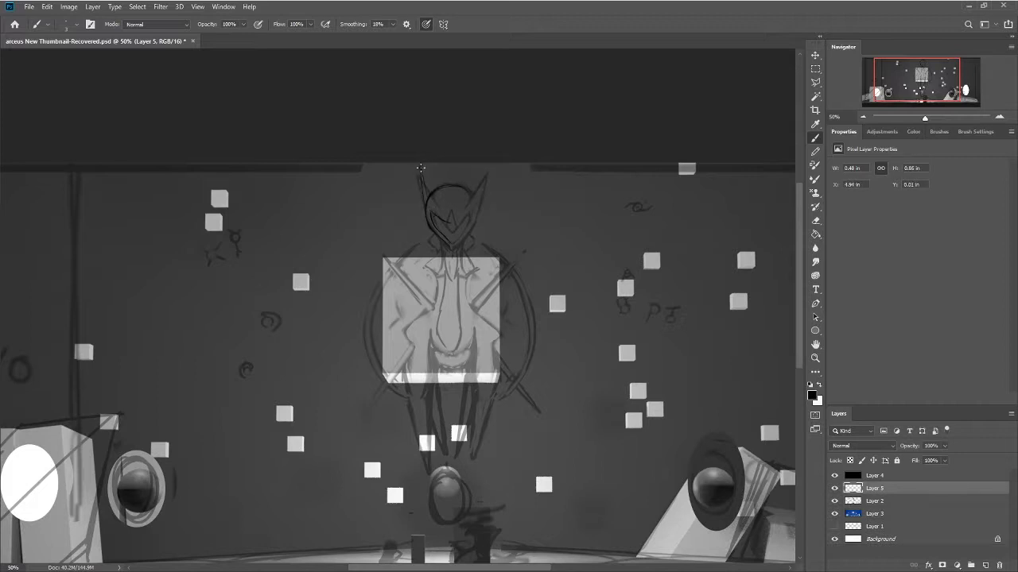
{"action": "left_click_drag", "start_coordinate": [419, 166], "coordinate": [430, 210]}
{"action": "left_click_drag", "start_coordinate": [419, 163], "coordinate": [422, 174]}
Step: Paste a copy of the half-head linework onto a new layer and flip it horizontally
{"action": "key", "text": "ctrl+v"}
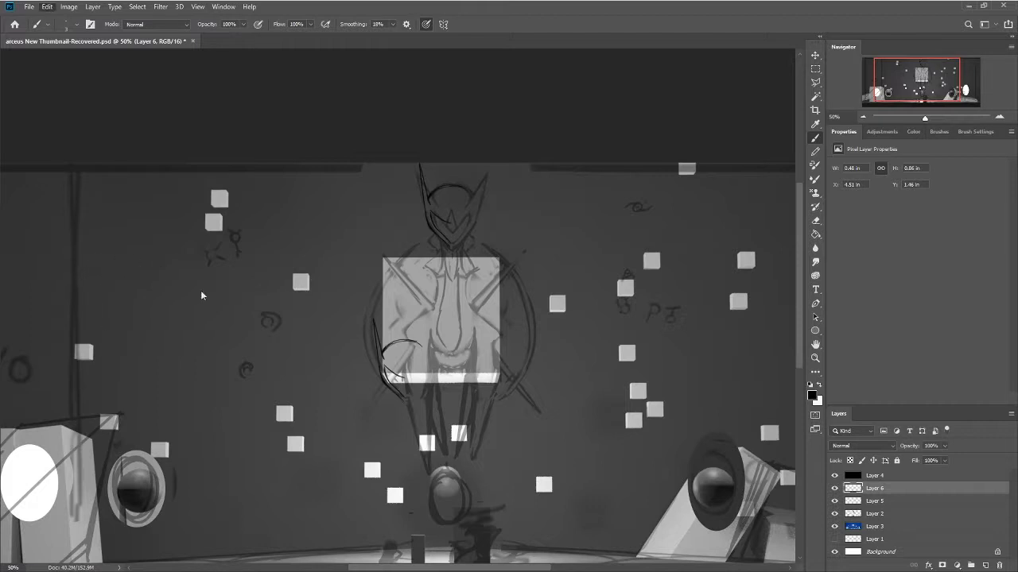
{"action": "left_click", "coordinate": [222, 370]}
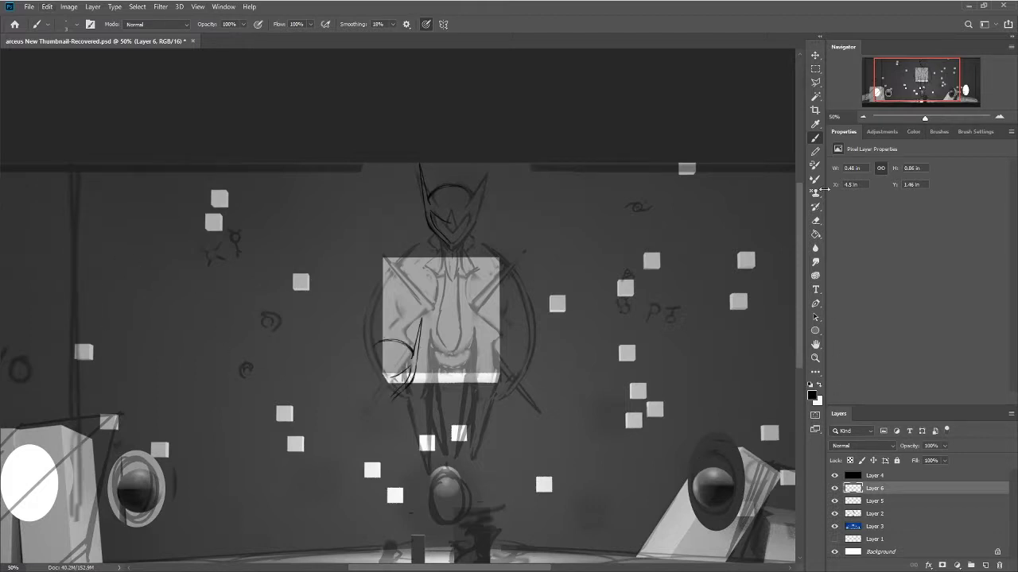
Step: Try to move the mirrored half-head linework on Layer 6 toward the head
{"action": "left_click", "coordinate": [815, 56]}
{"action": "left_click", "coordinate": [458, 309]}
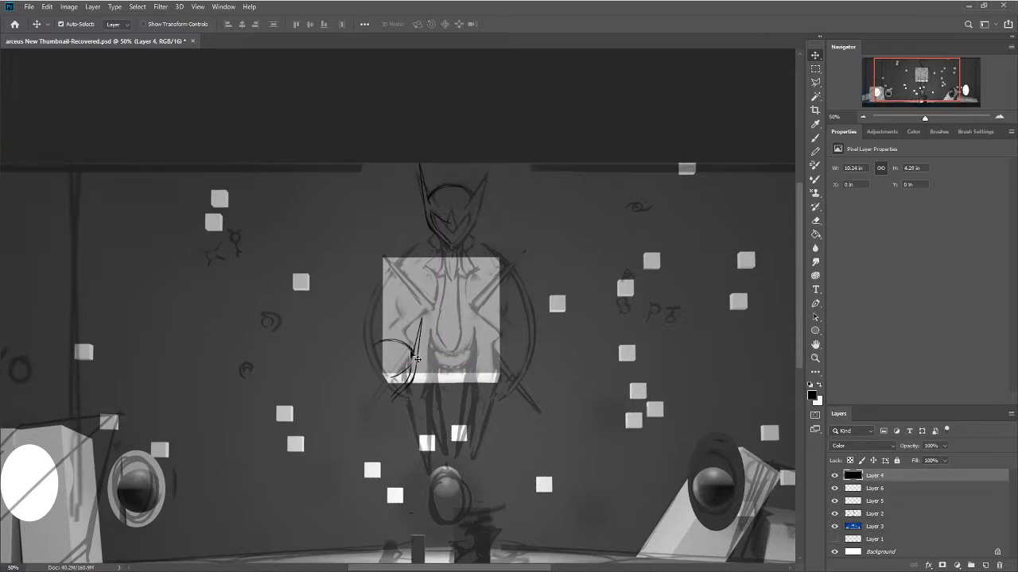
{"action": "left_click", "coordinate": [869, 488]}
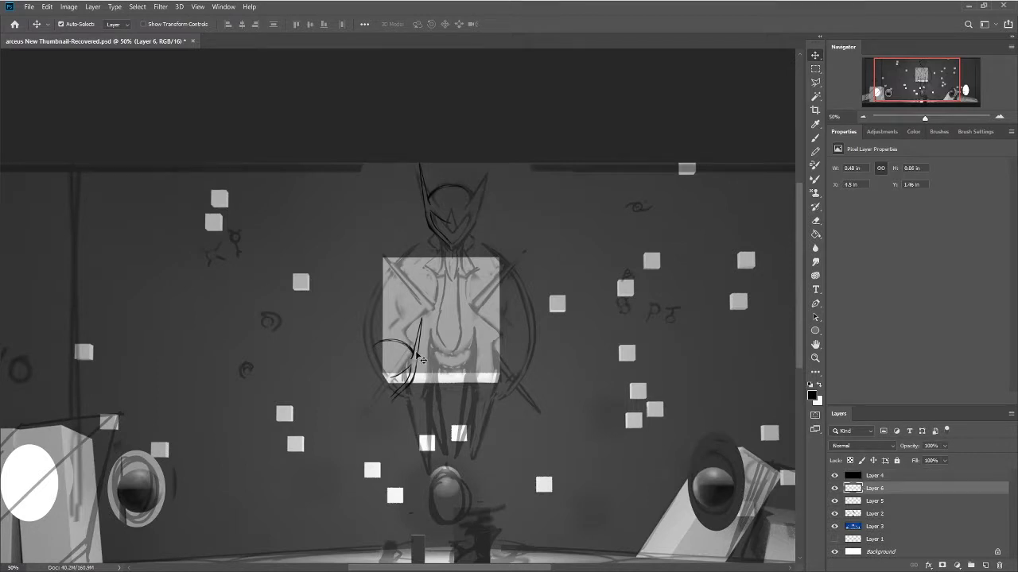
{"action": "left_click", "coordinate": [422, 360]}
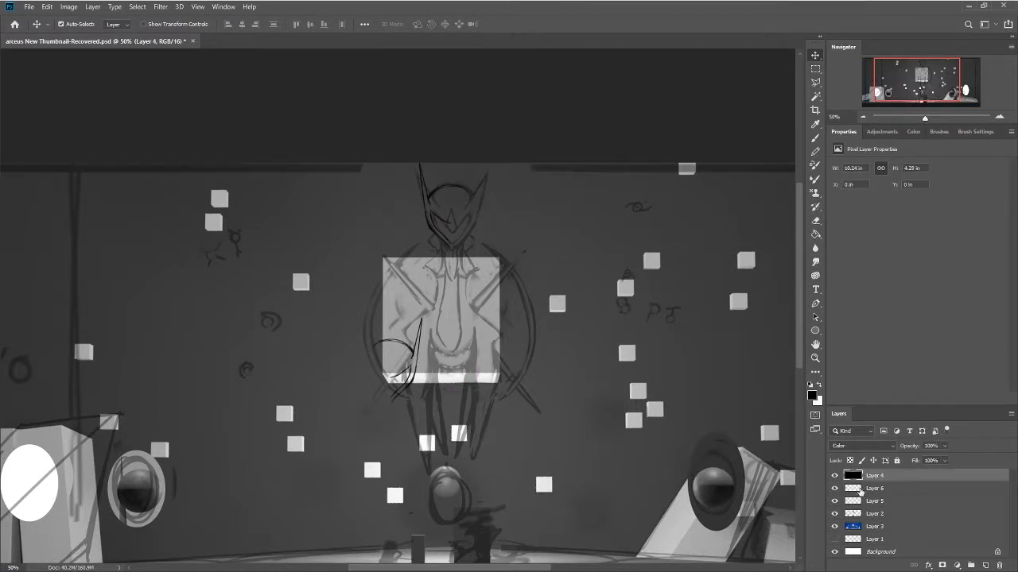
{"action": "left_click", "coordinate": [874, 493]}
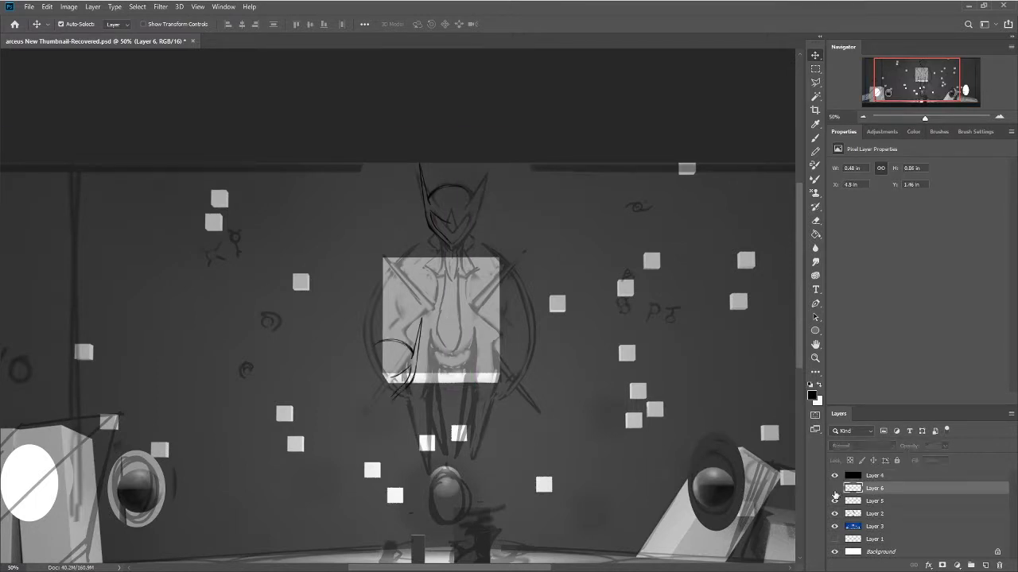
{"action": "mouse_move", "coordinate": [416, 360]}
{"action": "left_mouse_down"}
{"action": "mouse_move", "coordinate": [432, 334]}
{"action": "mouse_move", "coordinate": [436, 359]}
{"action": "left_mouse_up"}
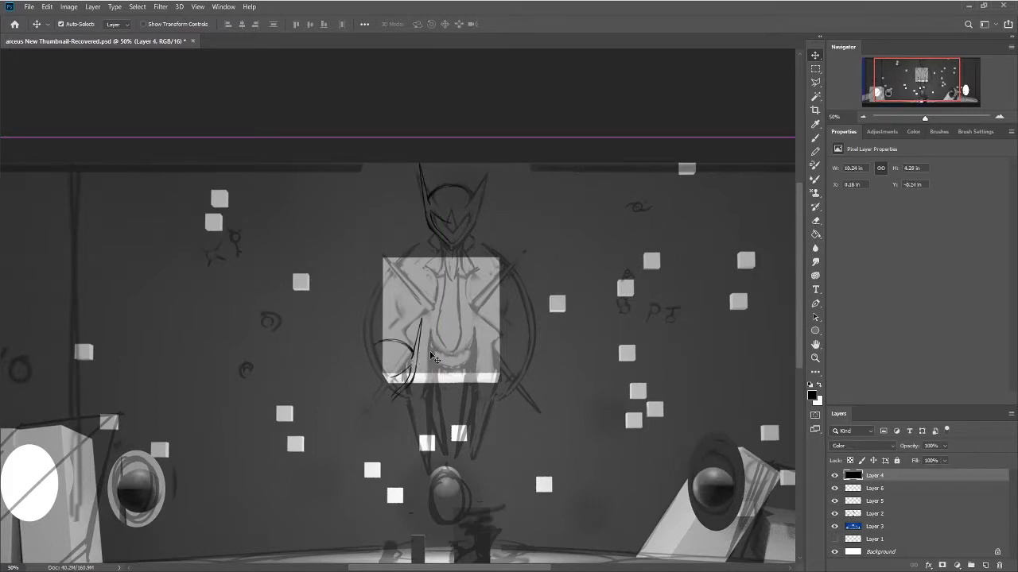
Step: Lock Layer 4 and move the mirrored linework on Layer 6 up beside the original half to complete the head
{"action": "left_click", "coordinate": [897, 461]}
{"action": "left_click", "coordinate": [889, 503]}
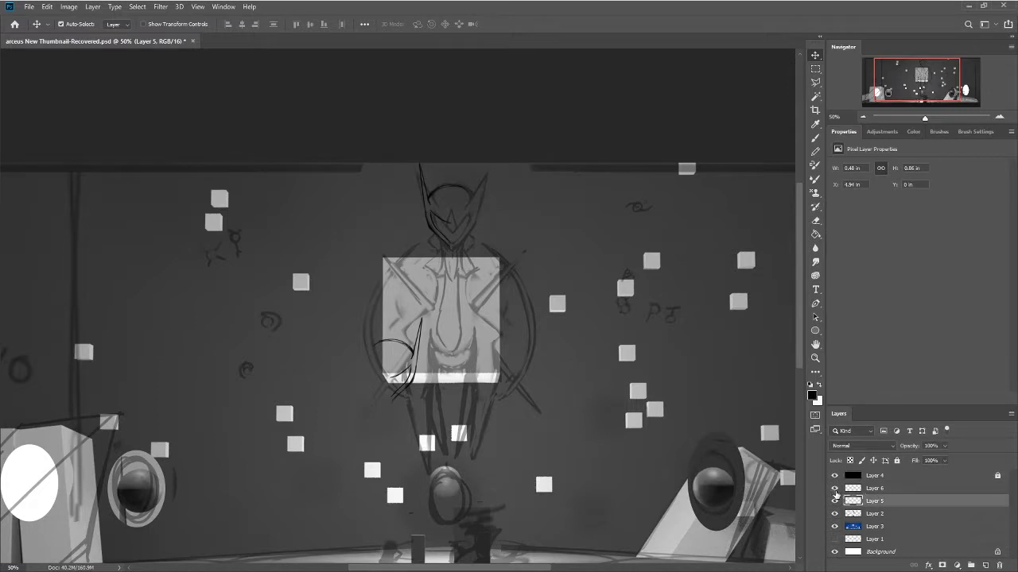
{"action": "left_click", "coordinate": [875, 488]}
{"action": "mouse_move", "coordinate": [412, 355]}
{"action": "left_mouse_down"}
{"action": "mouse_move", "coordinate": [492, 216]}
{"action": "mouse_move", "coordinate": [470, 205]}
{"action": "left_mouse_up"}
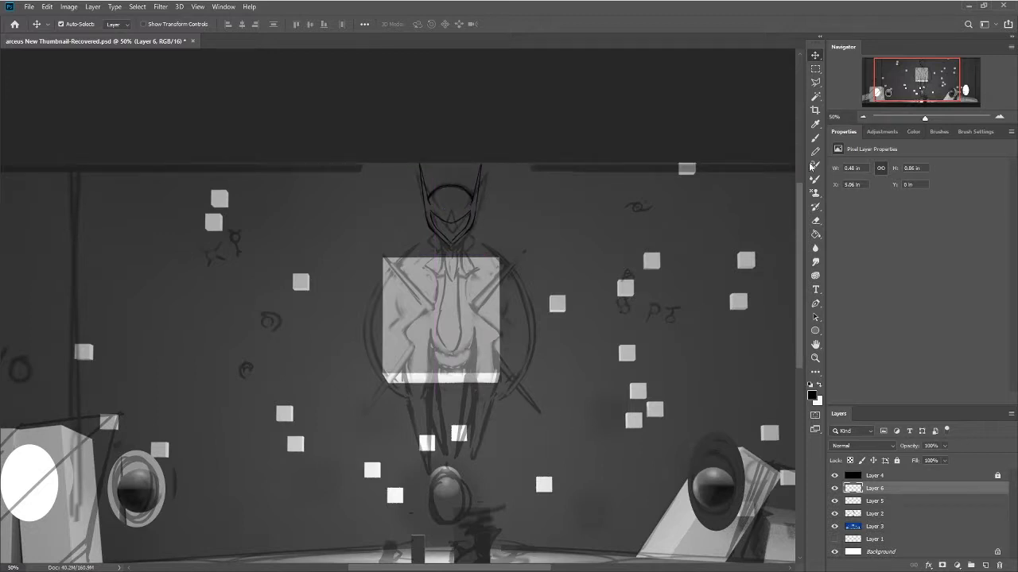
Step: Return to the Brush tool and merge Layer 6 down into Layer 5
{"action": "left_click", "coordinate": [815, 138]}
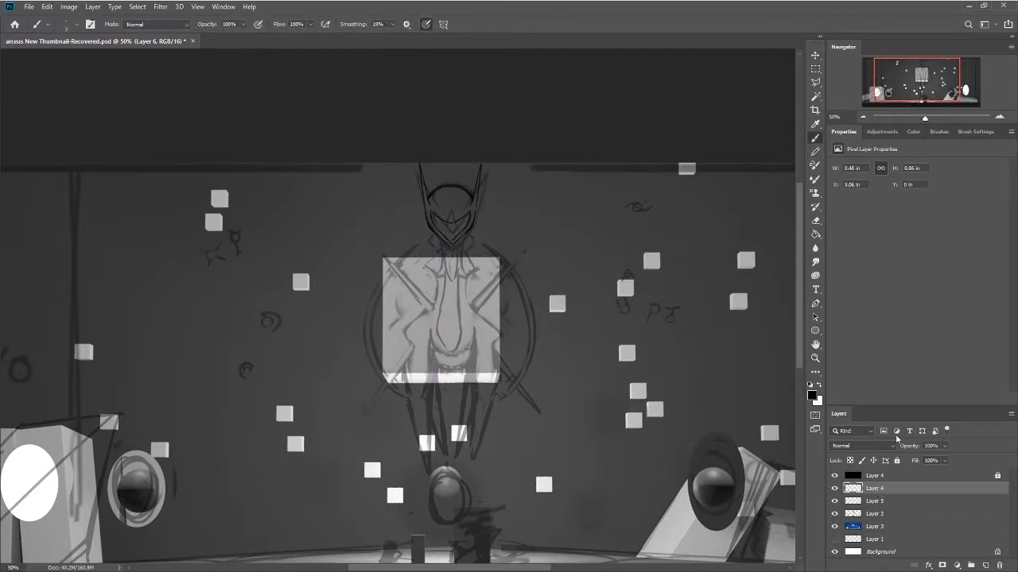
{"action": "key", "text": "ctrl+e"}
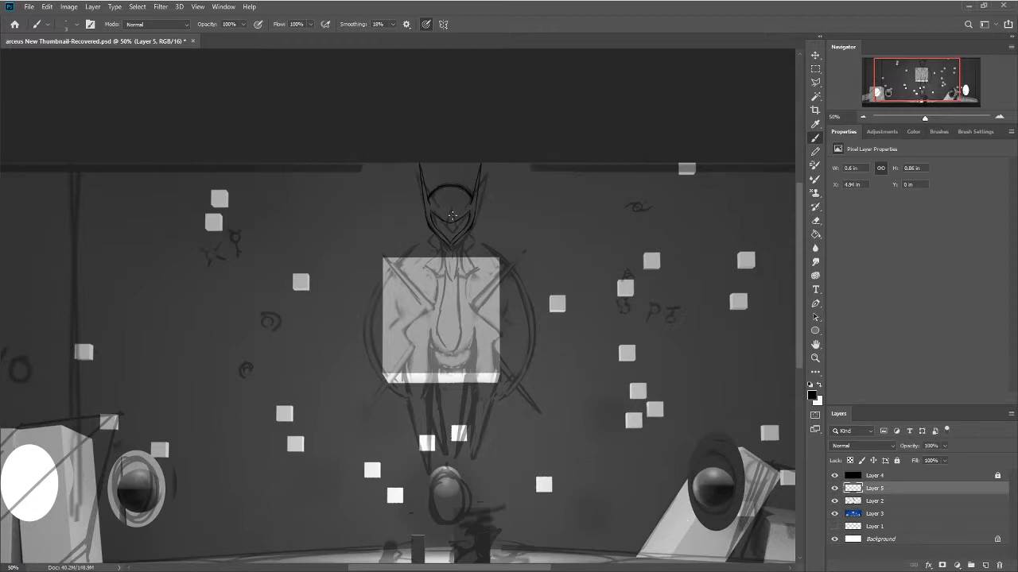
Step: Choose the long dimond brush from the Api Dialga set and reduce its size to 100 px
{"action": "left_click", "coordinate": [994, 117]}
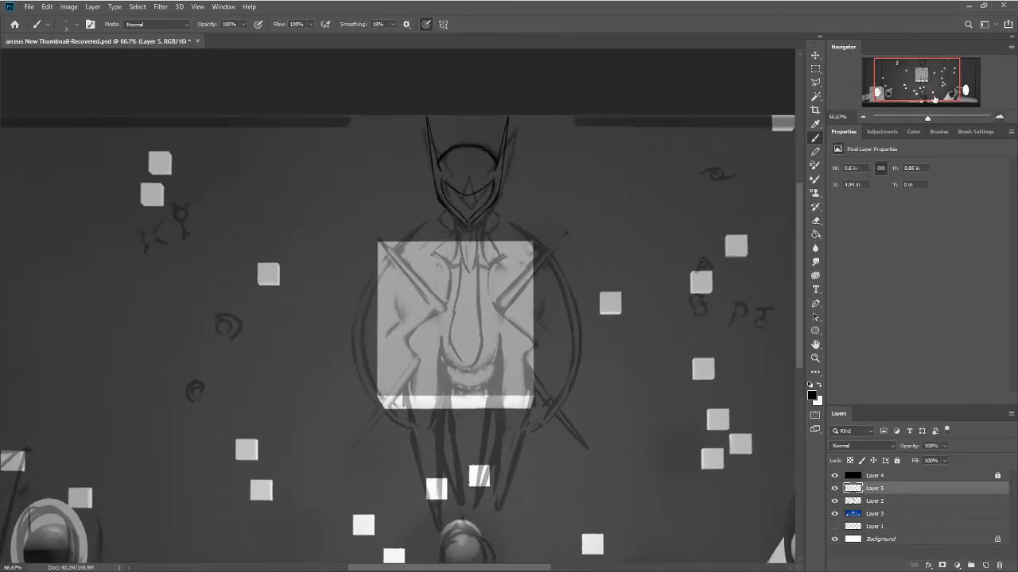
{"action": "left_click_drag", "start_coordinate": [797, 242], "coordinate": [797, 226]}
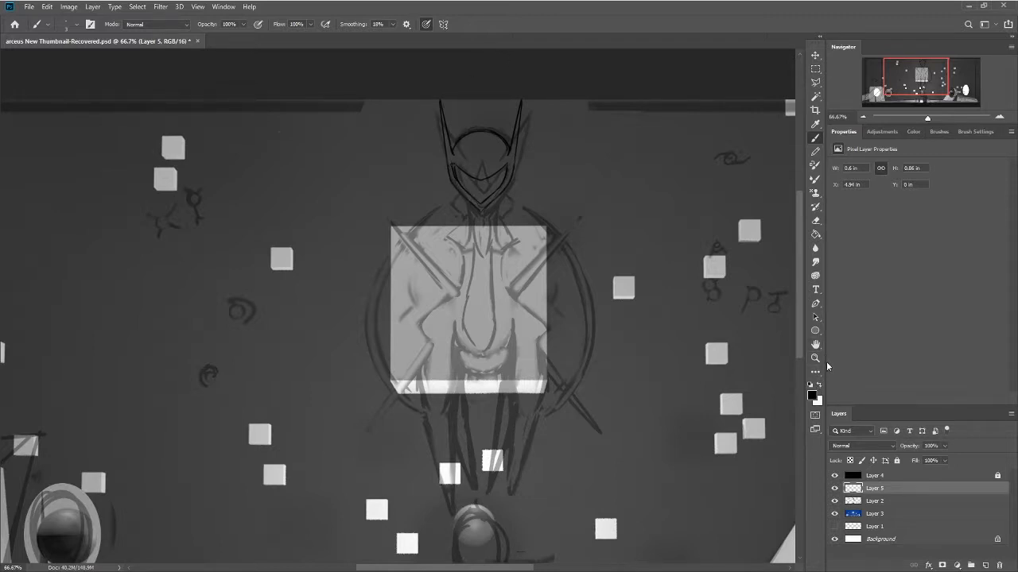
{"action": "left_click", "coordinate": [914, 132]}
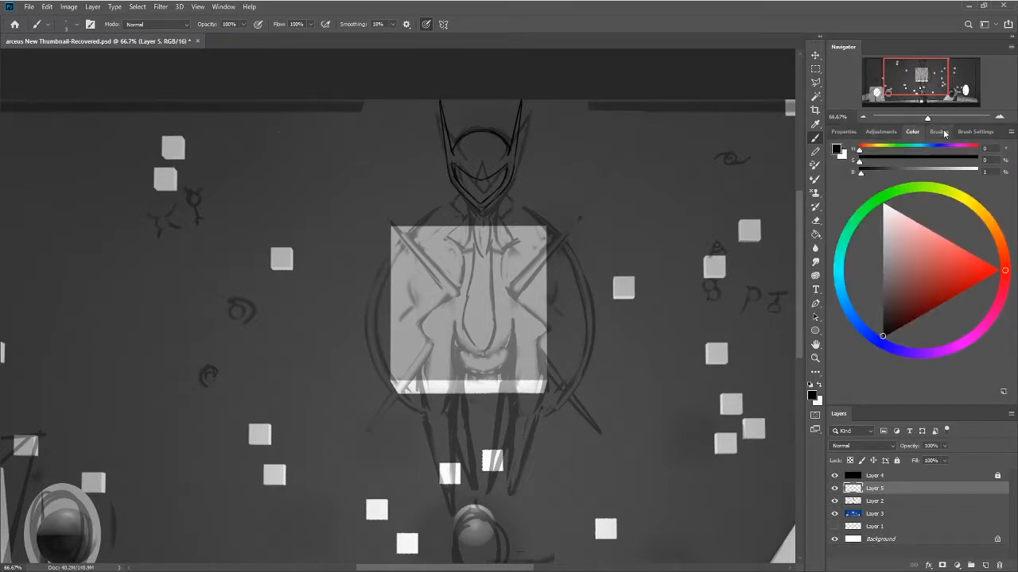
{"action": "left_click", "coordinate": [938, 132]}
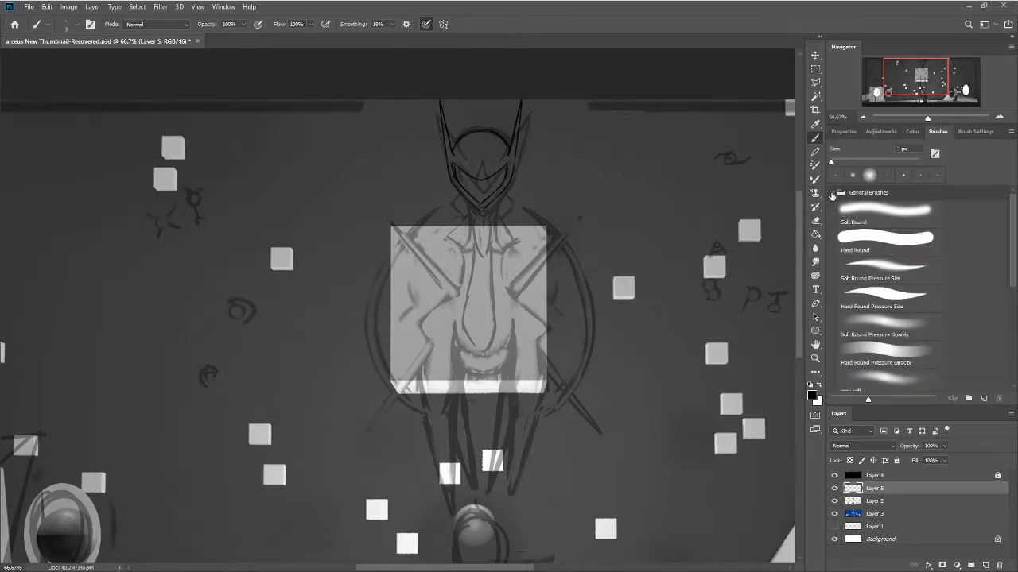
{"action": "left_click", "coordinate": [833, 193]}
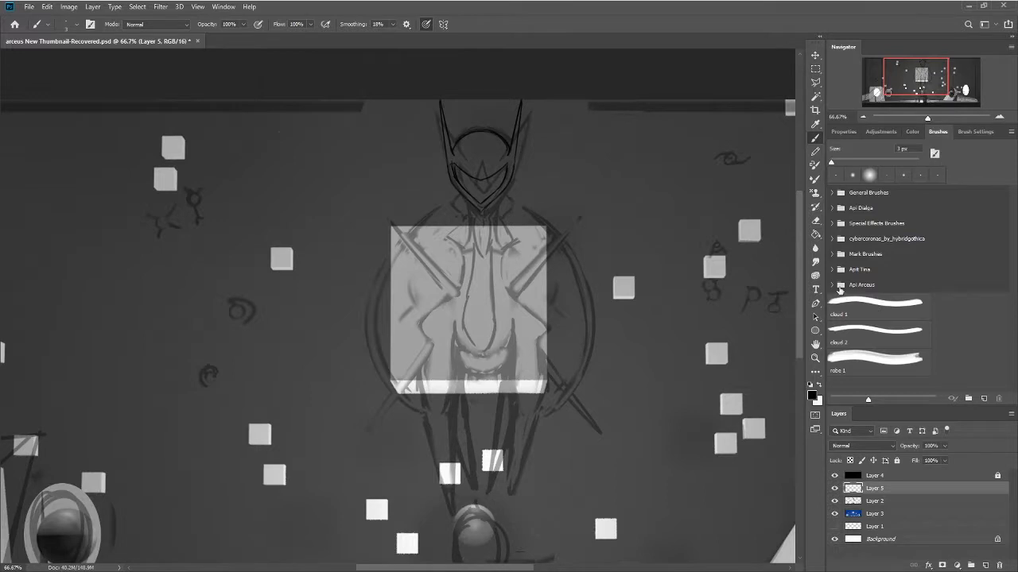
{"action": "left_click", "coordinate": [832, 209]}
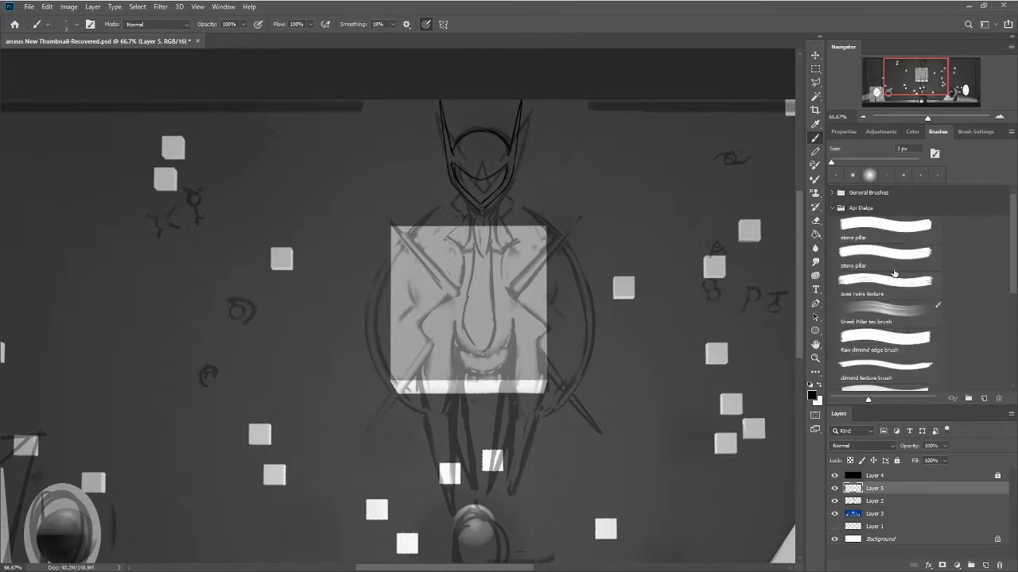
{"action": "scroll", "coordinate": [914, 286], "scroll_direction": "down", "scroll_amount": 3}
{"action": "left_click", "coordinate": [884, 325]}
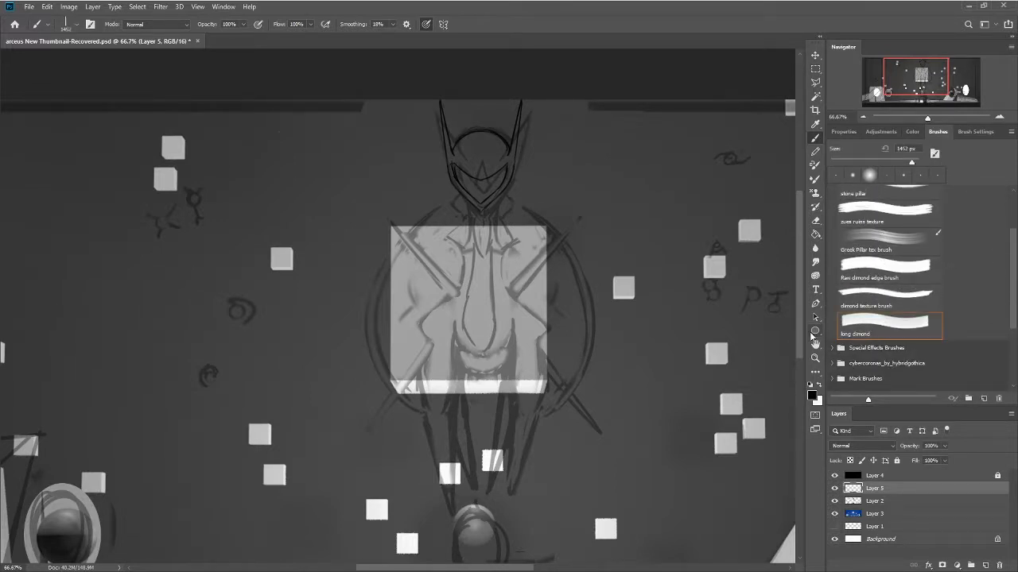
{"action": "key", "text": "bracketleft"}
{"action": "key", "text": "bracketleft"}
{"action": "key", "text": "bracketleft"}
{"action": "key", "text": "bracketleft"}
{"action": "key", "text": "bracketleft"}
{"action": "key", "text": "bracketleft"}
{"action": "key", "text": "bracketleft"}
{"action": "key", "text": "bracketleft"}
{"action": "key", "text": "bracketleft"}
{"action": "key", "text": "bracketleft"}
{"action": "key", "text": "bracketleft"}
{"action": "key", "text": "bracketleft"}
{"action": "key", "text": "bracketleft"}
{"action": "key", "text": "bracketleft"}
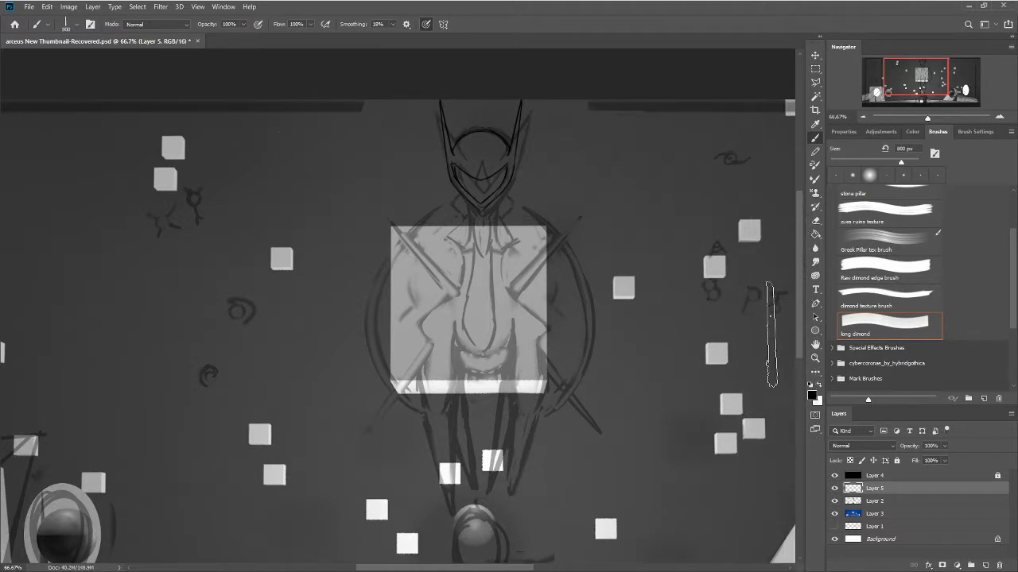
Step: Try painting the left part of the face mask with a sampled gray and a smaller brush
{"action": "left_click", "coordinate": [819, 386]}
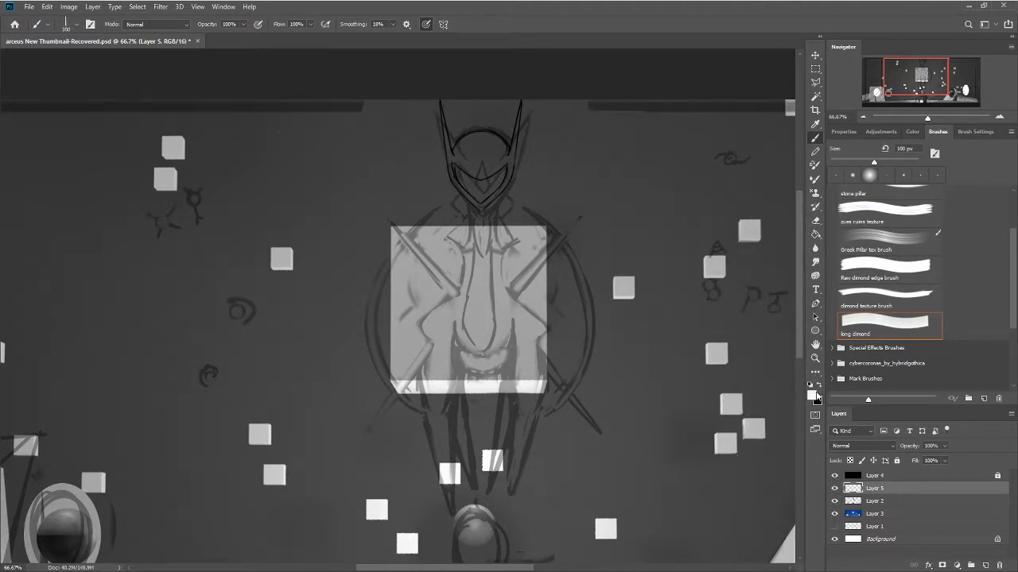
{"action": "key", "text": "i"}
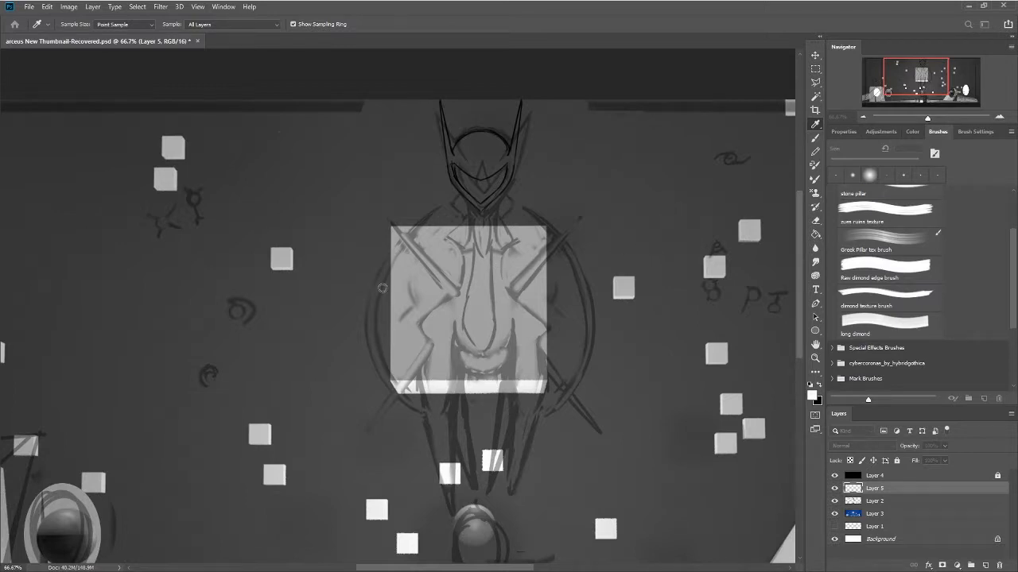
{"action": "key", "text": "b"}
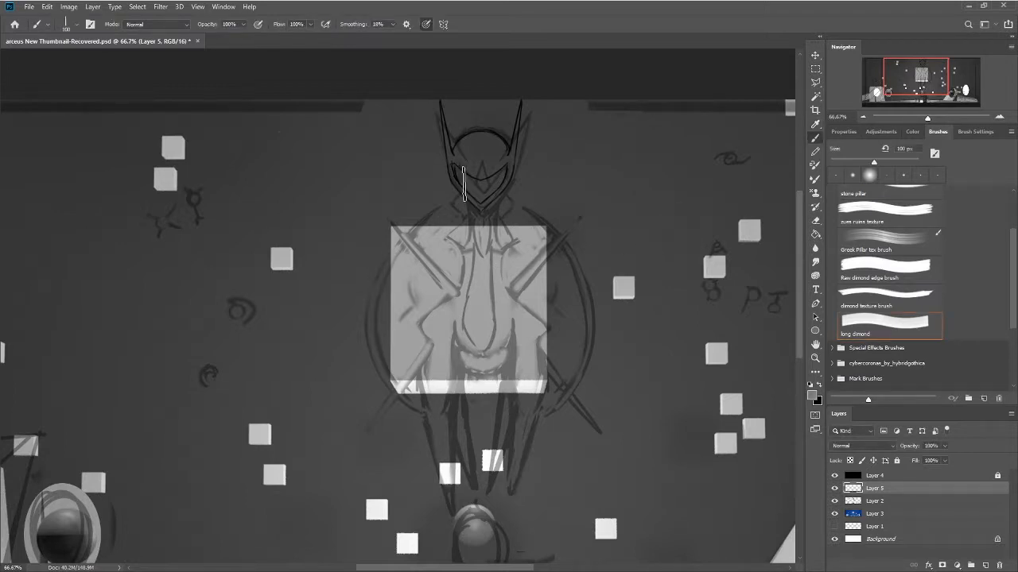
{"action": "key", "text": "bracketleft"}
{"action": "key", "text": "bracketleft"}
{"action": "left_click_drag", "start_coordinate": [455, 170], "coordinate": [472, 190]}
{"action": "key", "text": "ctrl+z"}
{"action": "key", "text": "ctrl+z"}
{"action": "key", "text": "ctrl+z"}
Step: Sample dark gray from the ring around the body and paint the left half of the face mask, refining with an 8 px brush
{"action": "key", "text": "i"}
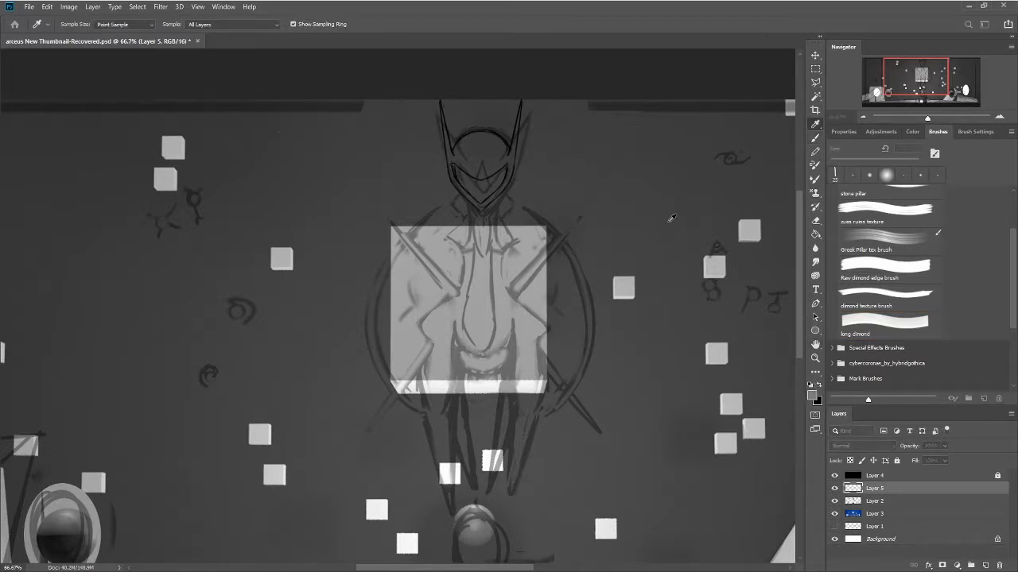
{"action": "left_click", "coordinate": [371, 310]}
{"action": "key", "text": "b"}
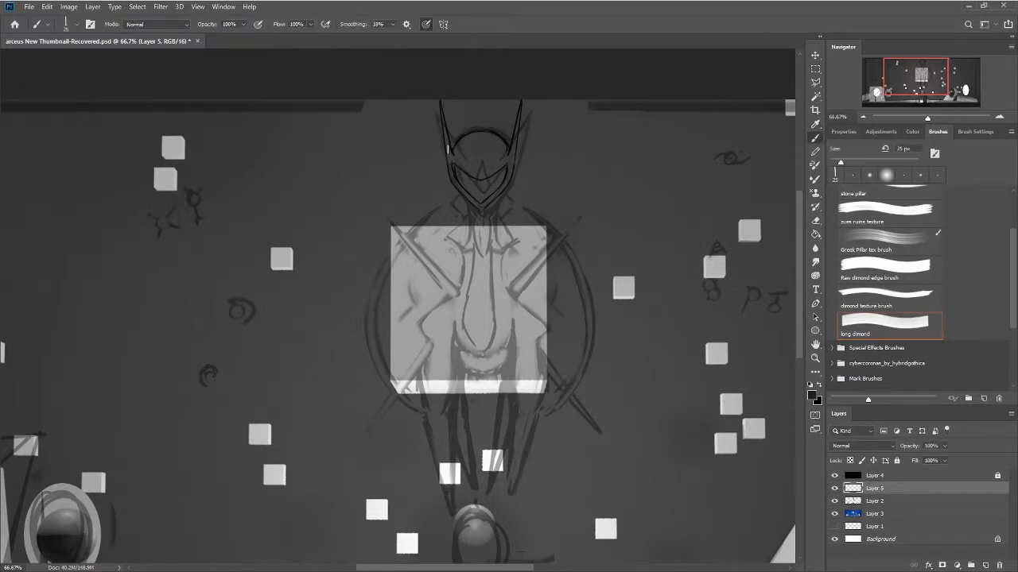
{"action": "mouse_move", "coordinate": [453, 169]}
{"action": "left_mouse_down"}
{"action": "mouse_move", "coordinate": [477, 198]}
{"action": "mouse_move", "coordinate": [465, 173]}
{"action": "left_mouse_up"}
{"action": "key", "text": "bracketleft"}
{"action": "key", "text": "bracketleft"}
{"action": "key", "text": "bracketleft"}
{"action": "key", "text": "bracketleft"}
{"action": "key", "text": "bracketleft"}
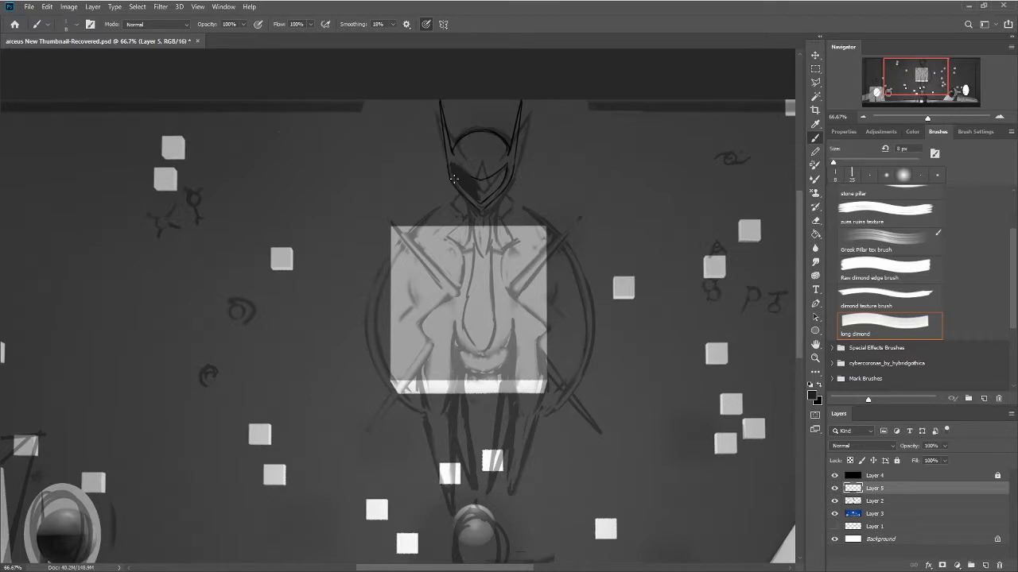
Step: Fill the right half of the face mask with the dark gray using a 15 px brush
{"action": "key", "text": "bracketright"}
{"action": "key", "text": "bracketright"}
{"action": "key", "text": "bracketright"}
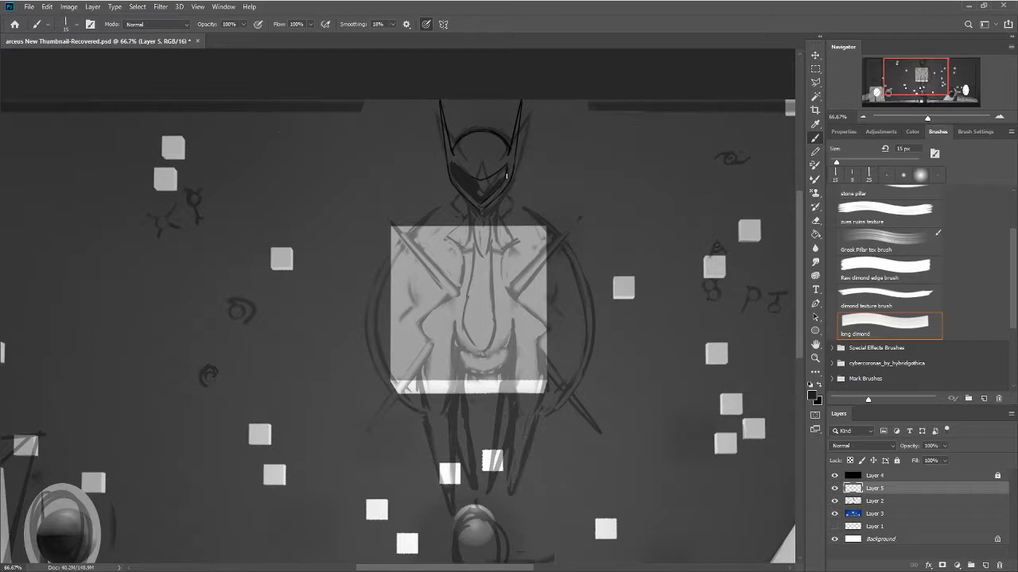
{"action": "left_click_drag", "start_coordinate": [504, 174], "coordinate": [484, 193]}
Step: Sample light gray from the large square block and paint the head's left ear and upper cheek edge
{"action": "key", "text": "i"}
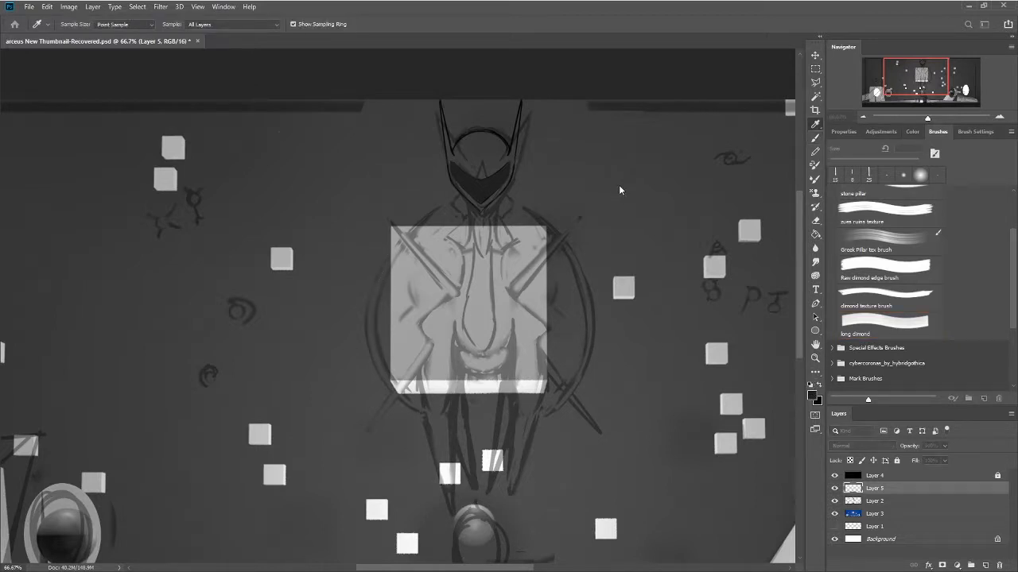
{"action": "left_click", "coordinate": [500, 232]}
{"action": "key", "text": "b"}
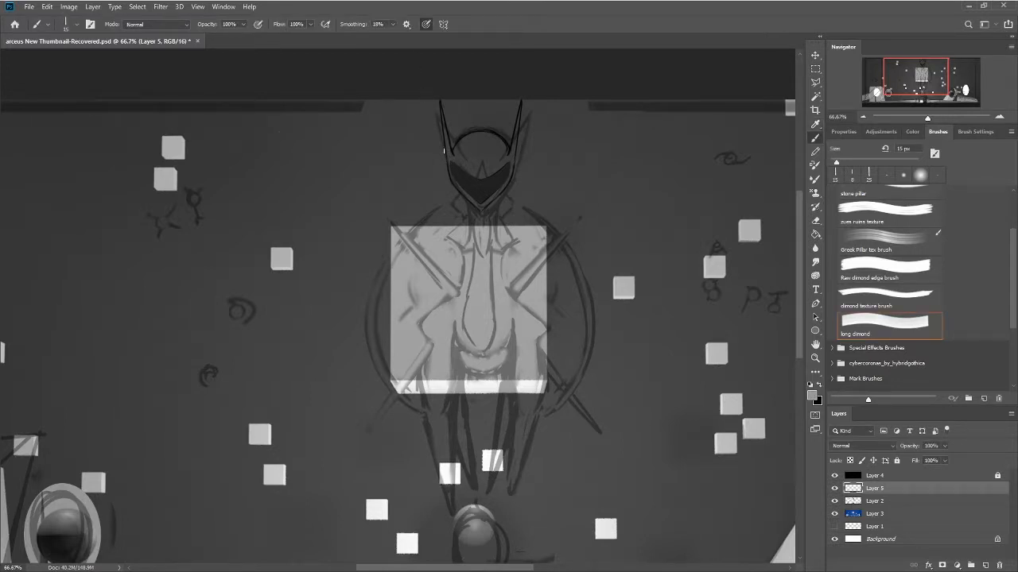
{"action": "left_click_drag", "start_coordinate": [441, 108], "coordinate": [451, 174]}
{"action": "left_click_drag", "start_coordinate": [442, 121], "coordinate": [451, 178]}
Step: Paint the light gray rim along the left jaw and around the chin with a brush of about 7 px
{"action": "key", "text": "bracketleft"}
{"action": "key", "text": "bracketleft"}
{"action": "key", "text": "bracketleft"}
{"action": "key", "text": "bracketleft"}
{"action": "left_click_drag", "start_coordinate": [453, 182], "coordinate": [481, 209]}
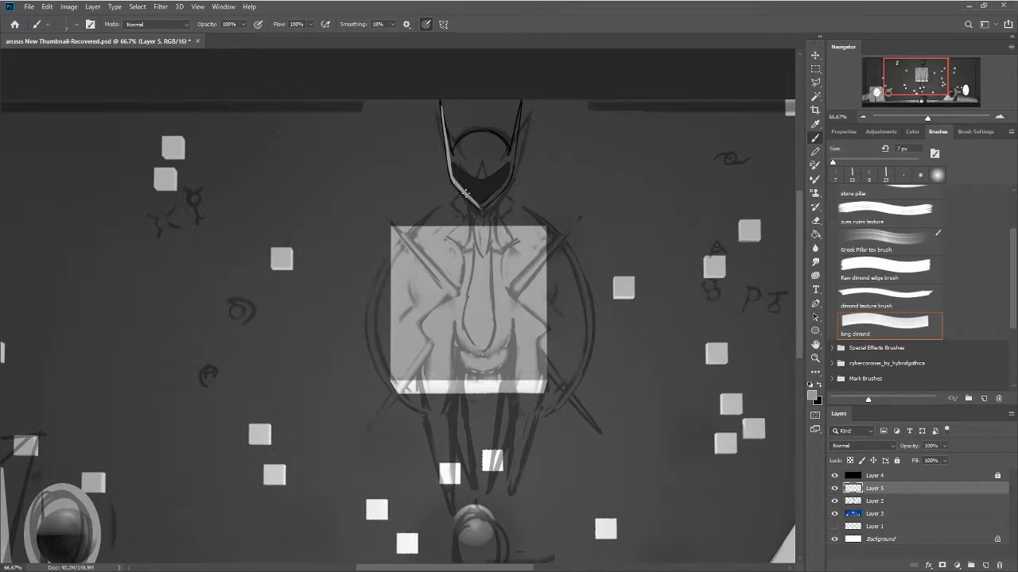
{"action": "key", "text": "bracketright"}
{"action": "left_click_drag", "start_coordinate": [481, 207], "coordinate": [493, 195]}
Step: Enlarge the brush and fill the rounded top of the head with light gray, leaving the forehead spike unpainted
{"action": "key", "text": "bracketright"}
{"action": "key", "text": "bracketright"}
{"action": "key", "text": "bracketright"}
{"action": "key", "text": "bracketright"}
{"action": "key", "text": "bracketright"}
{"action": "mouse_move", "coordinate": [458, 151]}
{"action": "left_mouse_down"}
{"action": "mouse_move", "coordinate": [486, 140]}
{"action": "mouse_move", "coordinate": [497, 147]}
{"action": "mouse_move", "coordinate": [461, 153]}
{"action": "mouse_move", "coordinate": [473, 170]}
{"action": "mouse_move", "coordinate": [481, 148]}
{"action": "mouse_move", "coordinate": [476, 189]}
{"action": "mouse_move", "coordinate": [481, 147]}
{"action": "mouse_move", "coordinate": [468, 151]}
{"action": "mouse_move", "coordinate": [499, 147]}
{"action": "mouse_move", "coordinate": [491, 145]}
{"action": "mouse_move", "coordinate": [512, 91]}
{"action": "mouse_move", "coordinate": [493, 97]}
{"action": "mouse_move", "coordinate": [491, 159]}
{"action": "mouse_move", "coordinate": [480, 151]}
{"action": "mouse_move", "coordinate": [490, 164]}
{"action": "mouse_move", "coordinate": [498, 154]}
{"action": "mouse_move", "coordinate": [486, 152]}
{"action": "mouse_move", "coordinate": [501, 149]}
{"action": "mouse_move", "coordinate": [459, 150]}
{"action": "mouse_move", "coordinate": [488, 136]}
{"action": "mouse_move", "coordinate": [473, 146]}
{"action": "mouse_move", "coordinate": [488, 145]}
{"action": "mouse_move", "coordinate": [466, 143]}
{"action": "mouse_move", "coordinate": [483, 151]}
{"action": "mouse_move", "coordinate": [483, 138]}
{"action": "mouse_move", "coordinate": [491, 145]}
{"action": "mouse_move", "coordinate": [509, 125]}
{"action": "mouse_move", "coordinate": [483, 137]}
{"action": "mouse_move", "coordinate": [499, 166]}
{"action": "left_mouse_up"}
Step: Paint the right ear and the right jaw rim light gray with a 10 px brush, undoing the faulty strokes
{"action": "key", "text": "bracketleft"}
{"action": "key", "text": "bracketleft"}
{"action": "key", "text": "bracketleft"}
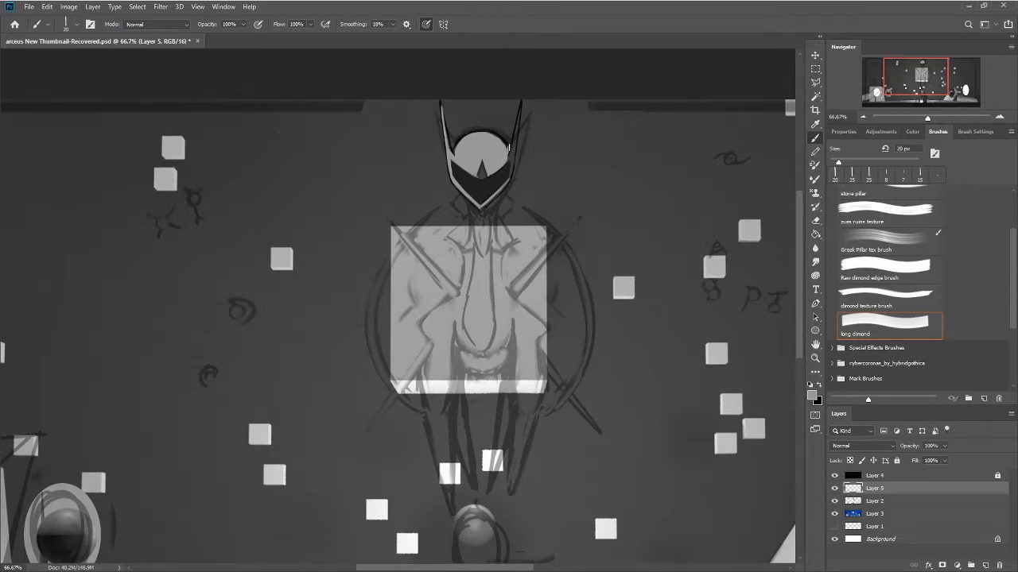
{"action": "key", "text": "bracketleft"}
{"action": "key", "text": "bracketleft"}
{"action": "key", "text": "bracketleft"}
{"action": "key", "text": "bracketleft"}
{"action": "key", "text": "bracketleft"}
{"action": "key", "text": "bracketleft"}
{"action": "key", "text": "bracketright"}
{"action": "key", "text": "bracketright"}
{"action": "key", "text": "bracketright"}
{"action": "key", "text": "bracketright"}
{"action": "key", "text": "bracketright"}
{"action": "key", "text": "bracketright"}
{"action": "key", "text": "bracketleft"}
{"action": "key", "text": "bracketleft"}
{"action": "key", "text": "bracketleft"}
{"action": "key", "text": "bracketleft"}
{"action": "key", "text": "bracketleft"}
{"action": "key", "text": "bracketleft"}
{"action": "key", "text": "ctrl+z"}
{"action": "left_click_drag", "start_coordinate": [512, 158], "coordinate": [508, 177]}
{"action": "left_click_drag", "start_coordinate": [513, 180], "coordinate": [485, 210]}
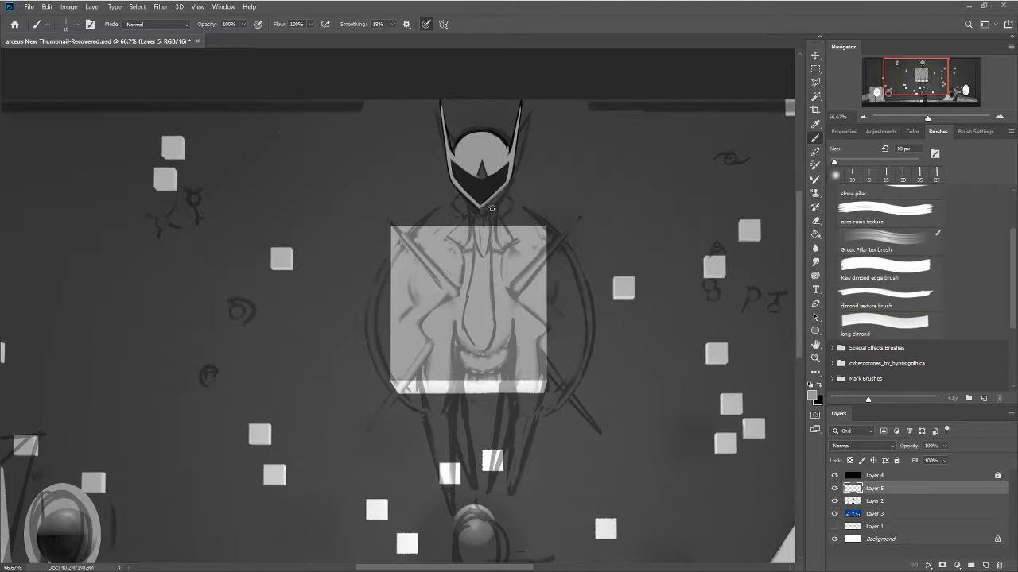
{"action": "key", "text": "ctrl+z"}
Step: Clean up the face mask and jaw edges with a 9 px Hard Round eraser, and paint the forehead spike a lighter gray
{"action": "left_click", "coordinate": [815, 220]}
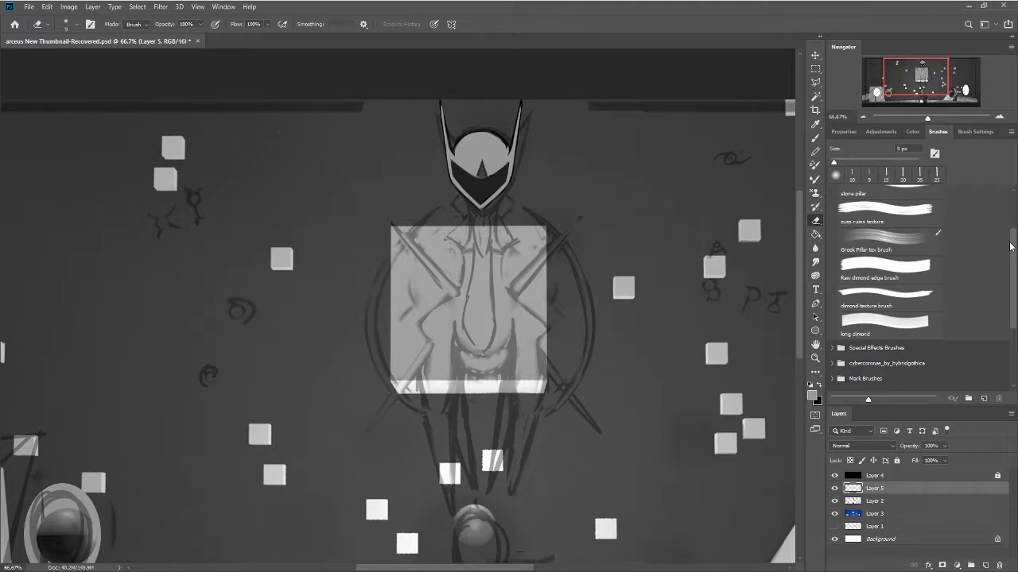
{"action": "scroll", "coordinate": [840, 191], "scroll_direction": "up", "scroll_amount": 3}
{"action": "left_click", "coordinate": [831, 193]}
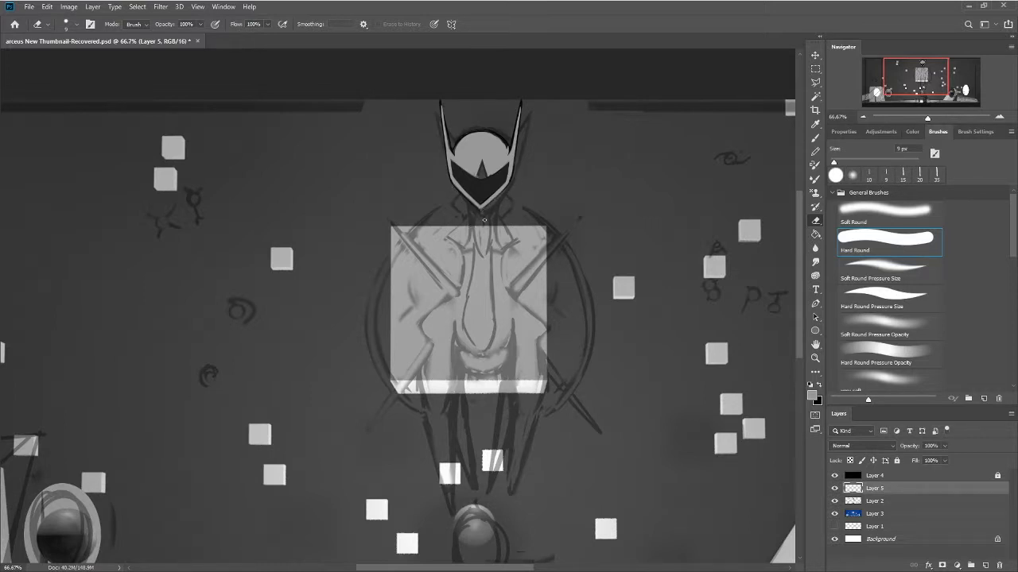
{"action": "left_click_drag", "start_coordinate": [458, 188], "coordinate": [498, 193]}
{"action": "key", "text": "b"}
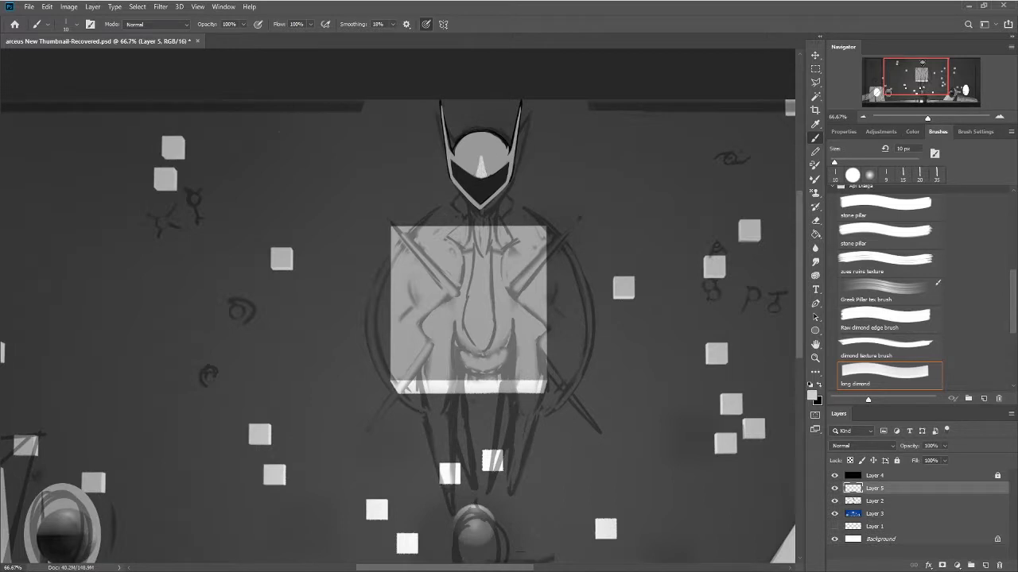
Step: Touch up the forehead spike and line both sides of the neck in gray with a 10 px brush
{"action": "left_click_drag", "start_coordinate": [480, 169], "coordinate": [479, 156]}
{"action": "key", "text": "i"}
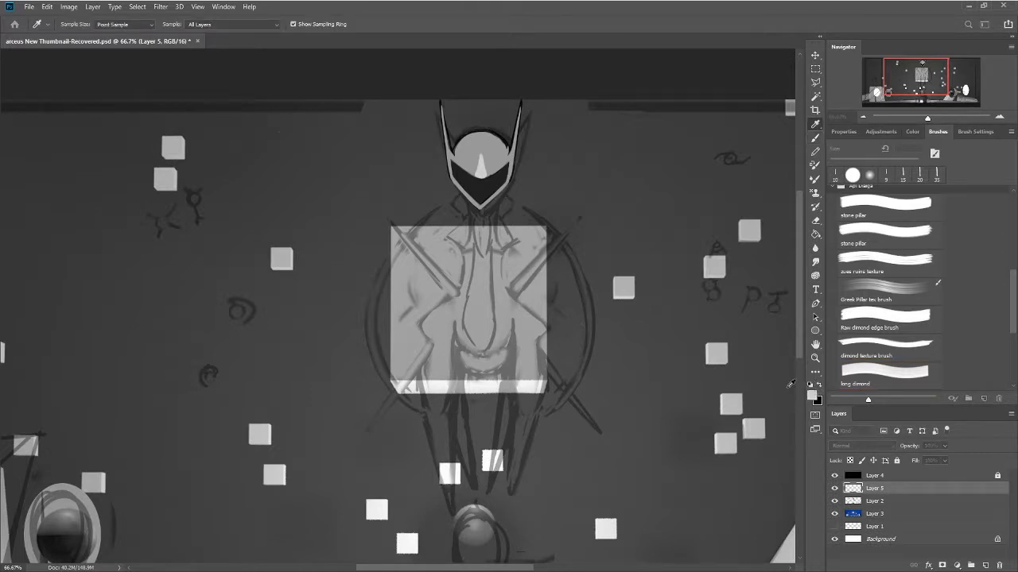
{"action": "key", "text": "b"}
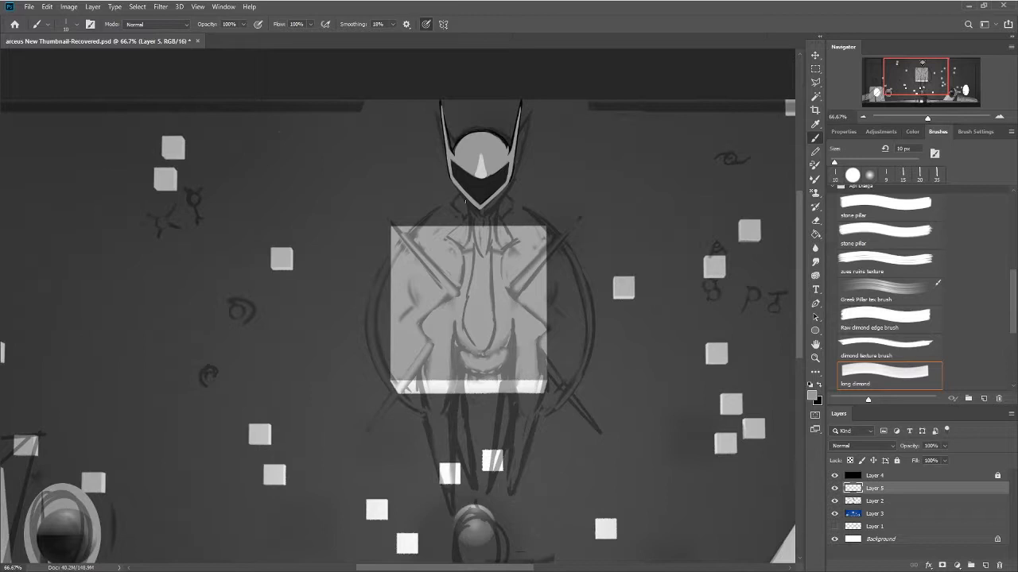
{"action": "left_click_drag", "start_coordinate": [465, 196], "coordinate": [466, 226]}
{"action": "key", "text": "ctrl+z"}
{"action": "left_click_drag", "start_coordinate": [496, 196], "coordinate": [495, 241]}
Step: Enlarge the brush to between 20 and 25 px and fill the neck below the chin with a sampled gray
{"action": "key", "text": "bracketright"}
{"action": "key", "text": "bracketright"}
{"action": "key", "text": "bracketright"}
{"action": "key", "text": "i"}
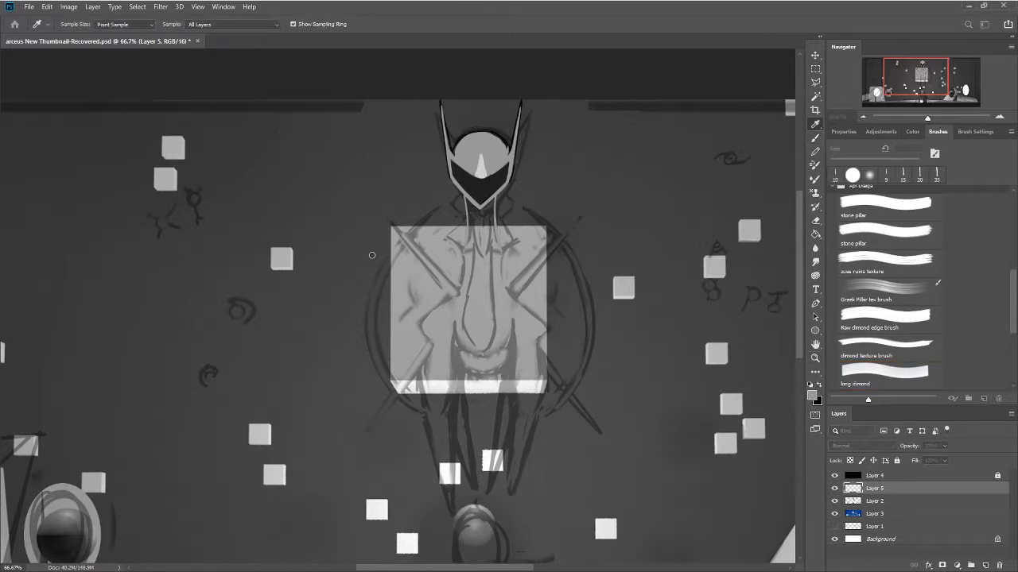
{"action": "key", "text": "b"}
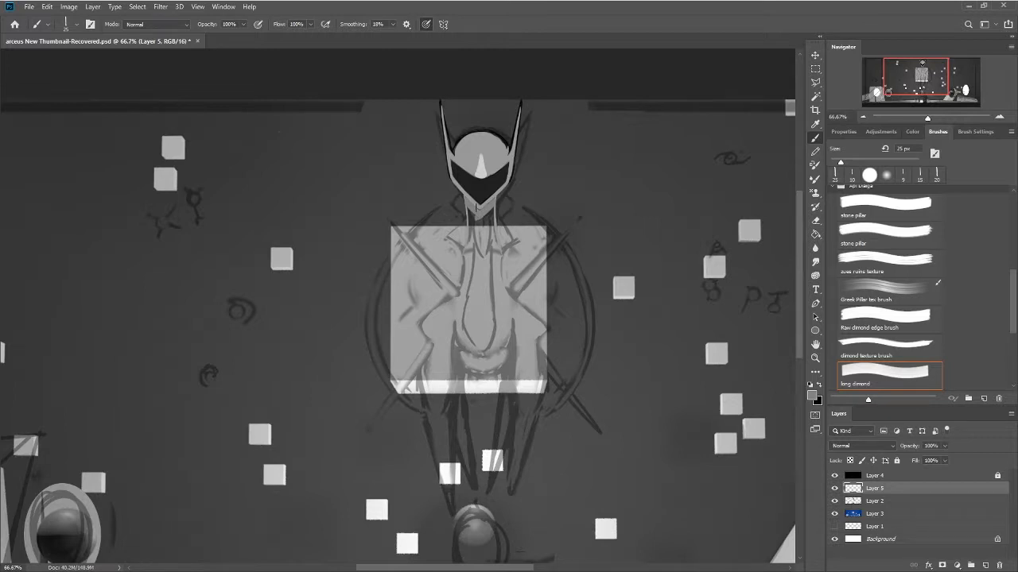
{"action": "key", "text": "bracketleft"}
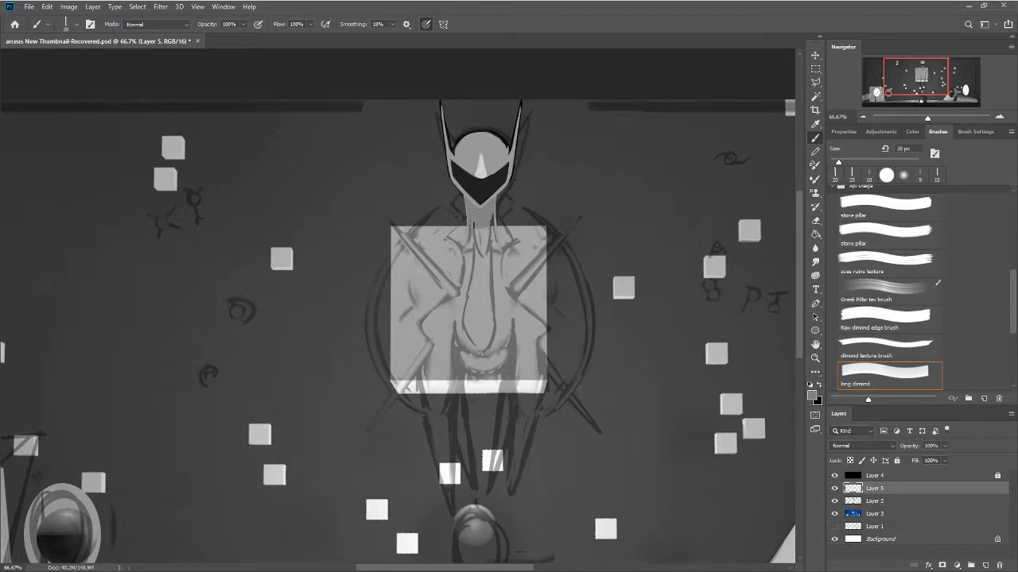
{"action": "left_click_drag", "start_coordinate": [492, 215], "coordinate": [493, 223]}
Step: Set the opacity of Layer 3 to 75%, check the sketch with Layer 5 briefly hidden, and make Layer 5 active again
{"action": "left_click", "coordinate": [876, 514]}
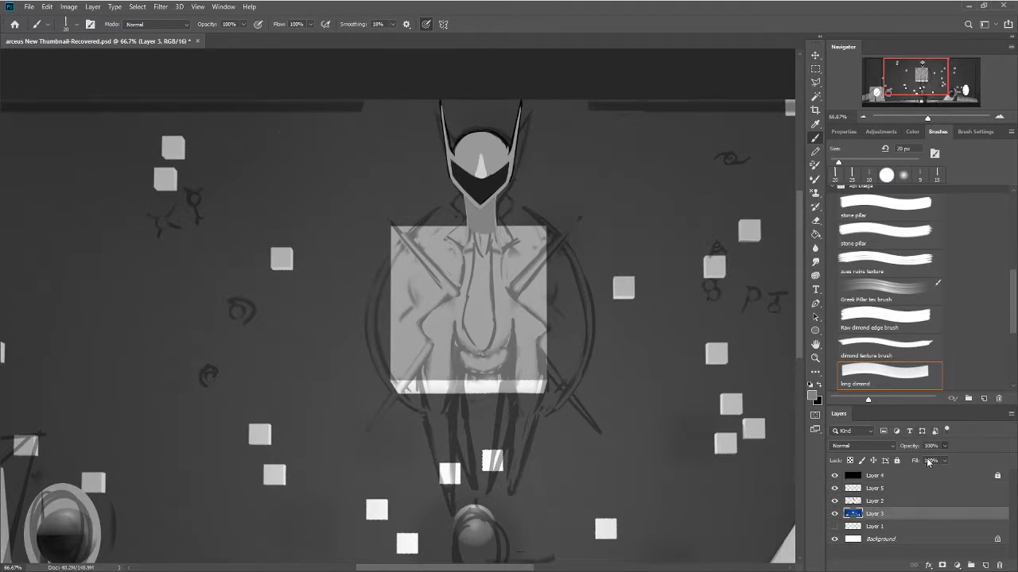
{"action": "left_click_drag", "start_coordinate": [926, 460], "coordinate": [931, 458]}
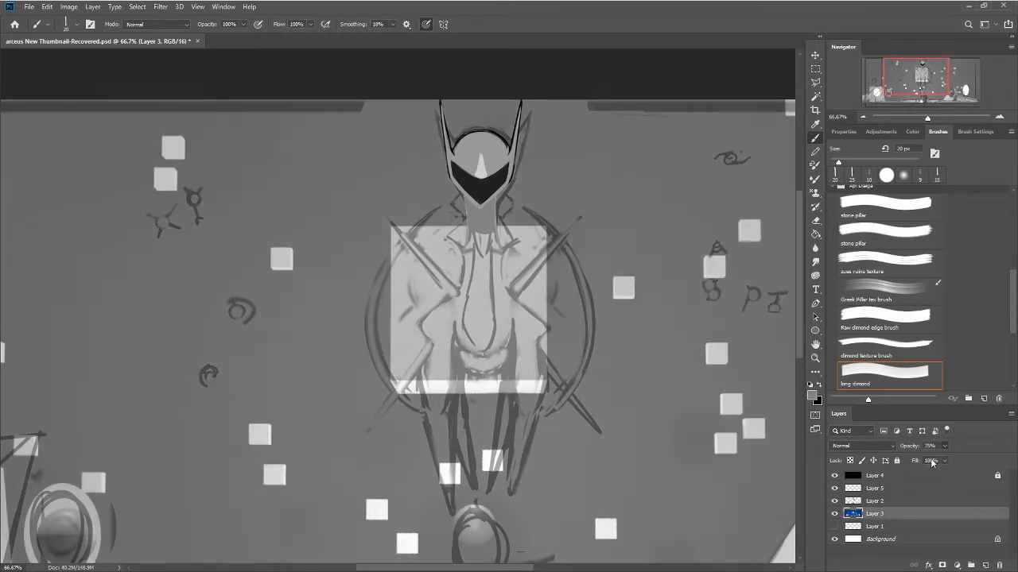
{"action": "left_click", "coordinate": [834, 488]}
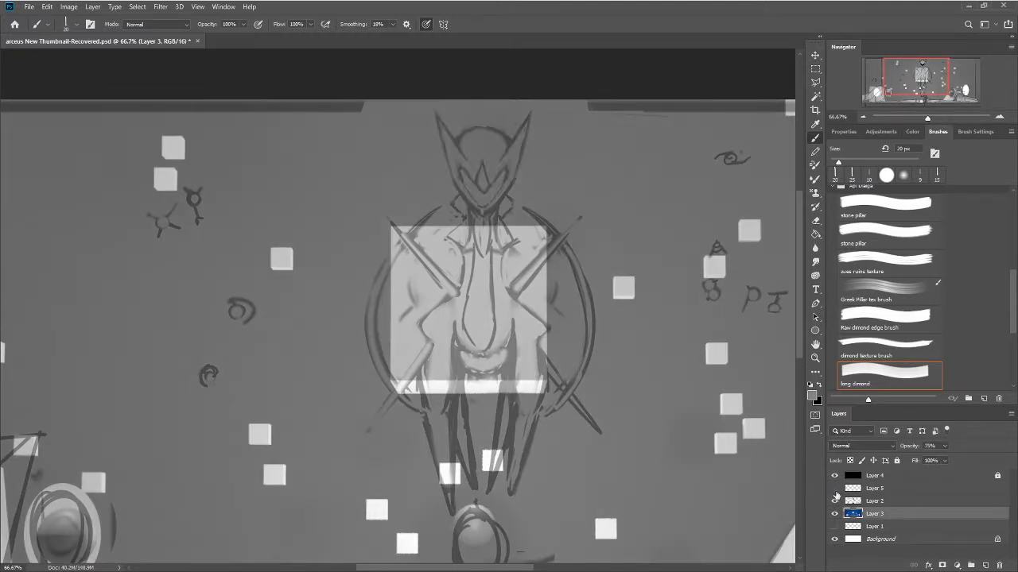
{"action": "left_click", "coordinate": [834, 488]}
{"action": "left_click", "coordinate": [875, 491]}
Step: Sample a gray and block in the collar at the base of the neck with a 20 px brush
{"action": "key", "text": "i"}
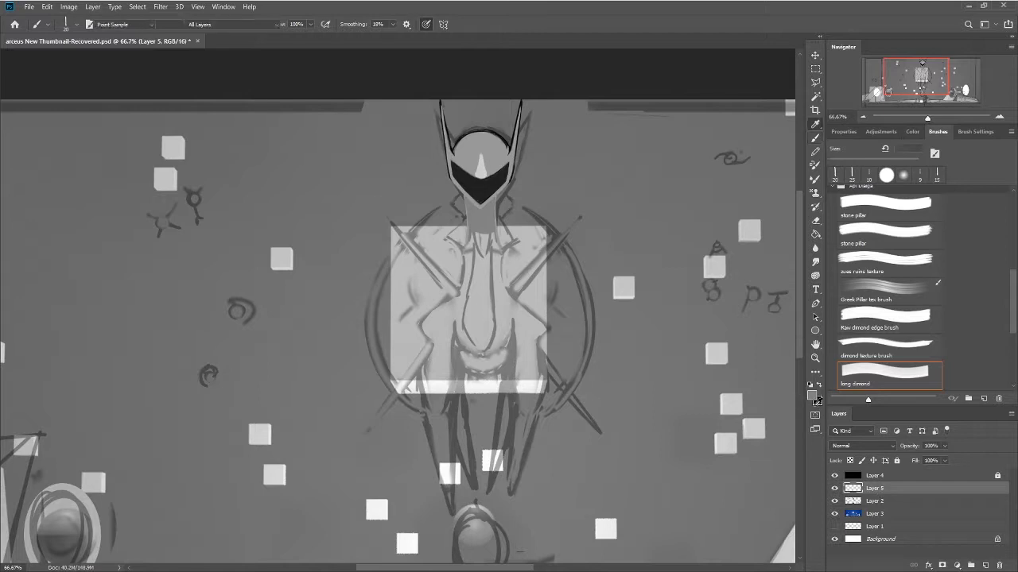
{"action": "key", "text": "b"}
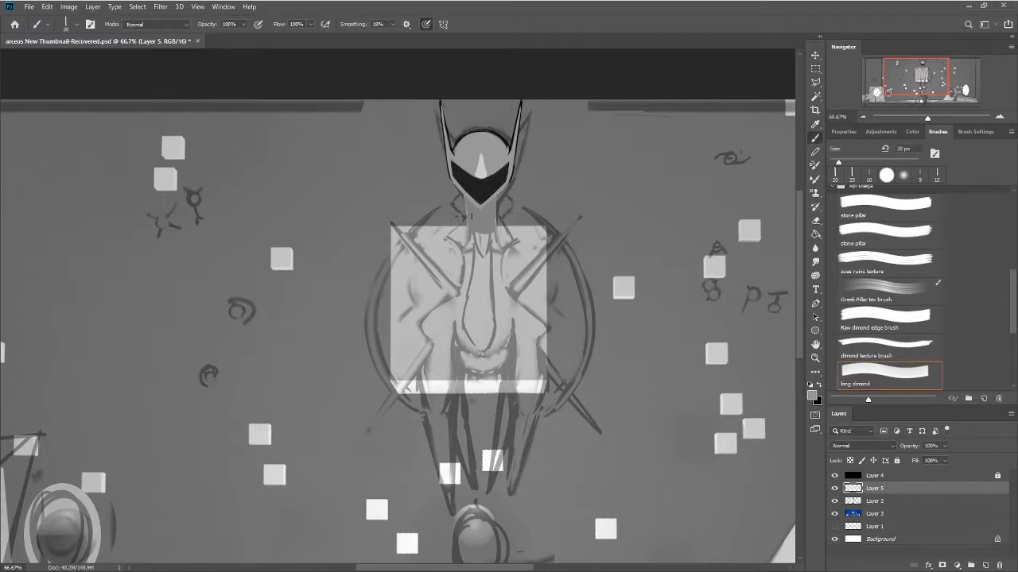
{"action": "left_click", "coordinate": [480, 234]}
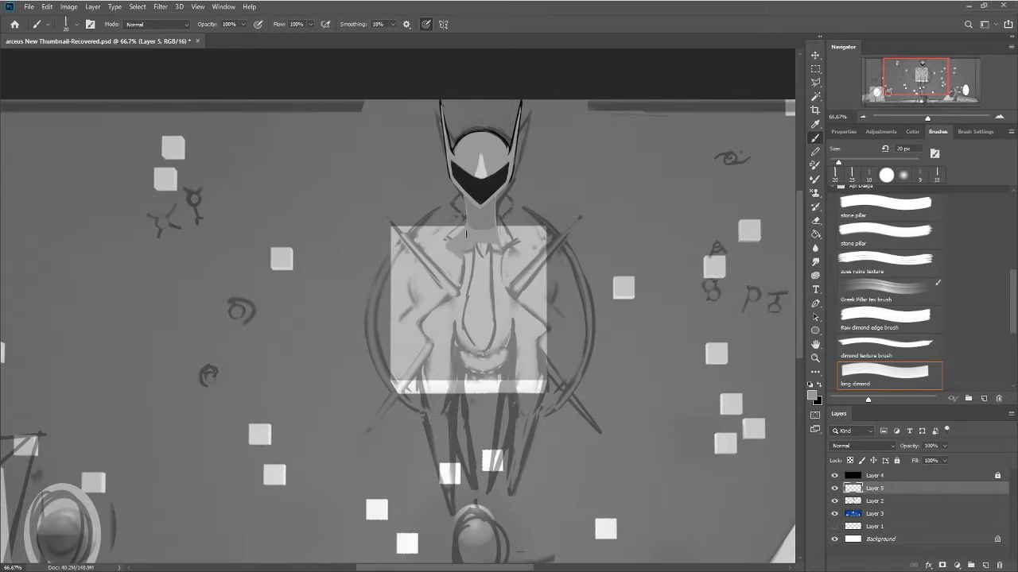
Step: Paint the left shoulder spike gray along the sketch with the brush at 9 to 15 px
{"action": "key", "text": "bracketleft"}
{"action": "key", "text": "bracketleft"}
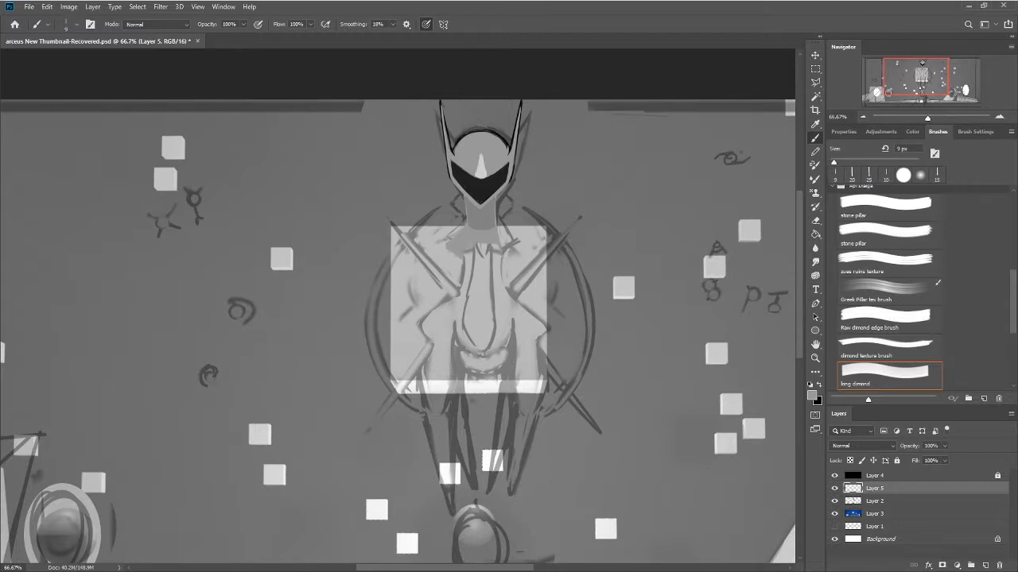
{"action": "left_click_drag", "start_coordinate": [433, 243], "coordinate": [457, 263]}
{"action": "key", "text": "bracketright"}
{"action": "key", "text": "bracketright"}
{"action": "key", "text": "bracketleft"}
{"action": "key", "text": "bracketleft"}
{"action": "key", "text": "bracketright"}
{"action": "key", "text": "bracketright"}
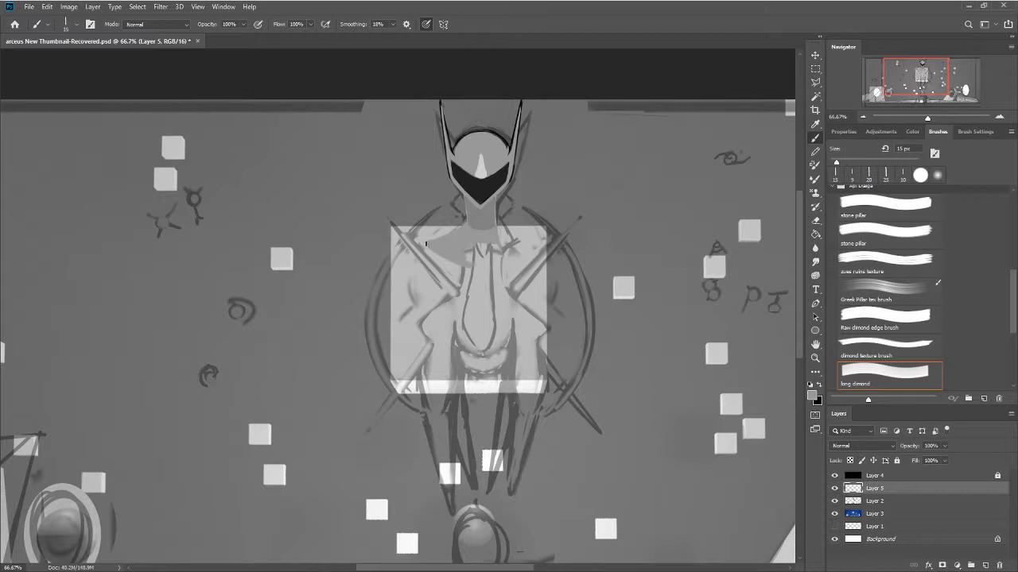
{"action": "key", "text": "bracketleft"}
{"action": "key", "text": "bracketright"}
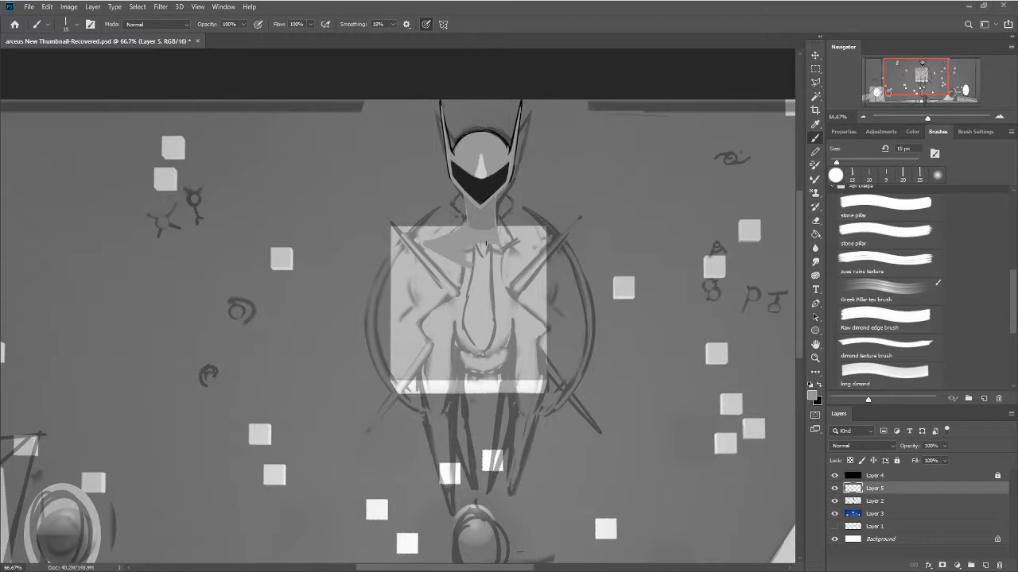
Step: Fill the upper chest gray with a 30 px long dimond brush and refine the edges of the left shoulder spike at about 10 px
{"action": "key", "text": "period"}
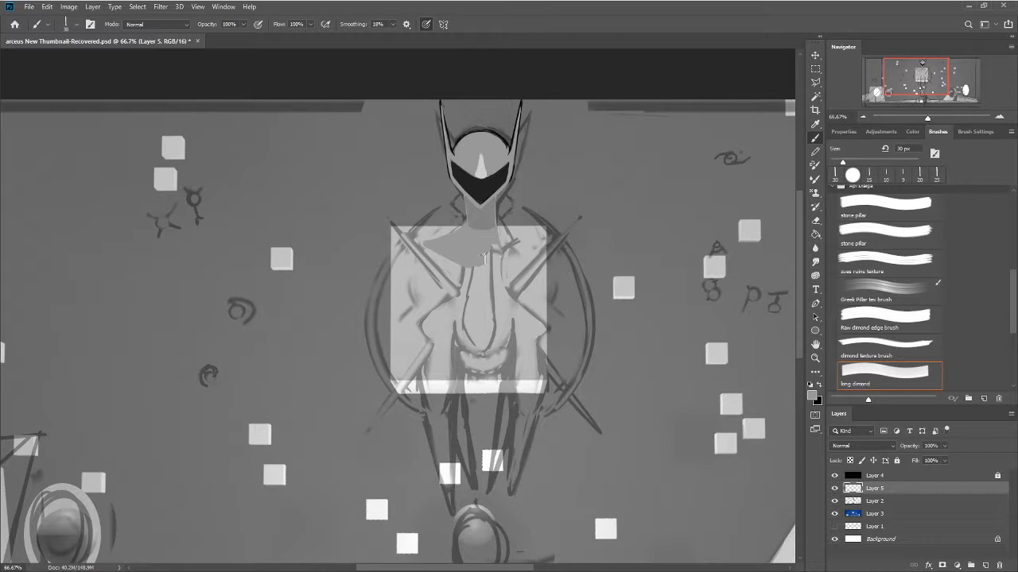
{"action": "key", "text": "bracketleft"}
{"action": "key", "text": "bracketleft"}
{"action": "key", "text": "bracketleft"}
{"action": "key", "text": "bracketleft"}
{"action": "key", "text": "bracketleft"}
{"action": "left_click_drag", "start_coordinate": [425, 240], "coordinate": [435, 251]}
{"action": "key", "text": "ctrl+z"}
{"action": "left_click_drag", "start_coordinate": [452, 262], "coordinate": [464, 270]}
{"action": "key", "text": "bracketright"}
{"action": "left_click", "coordinate": [463, 272]}
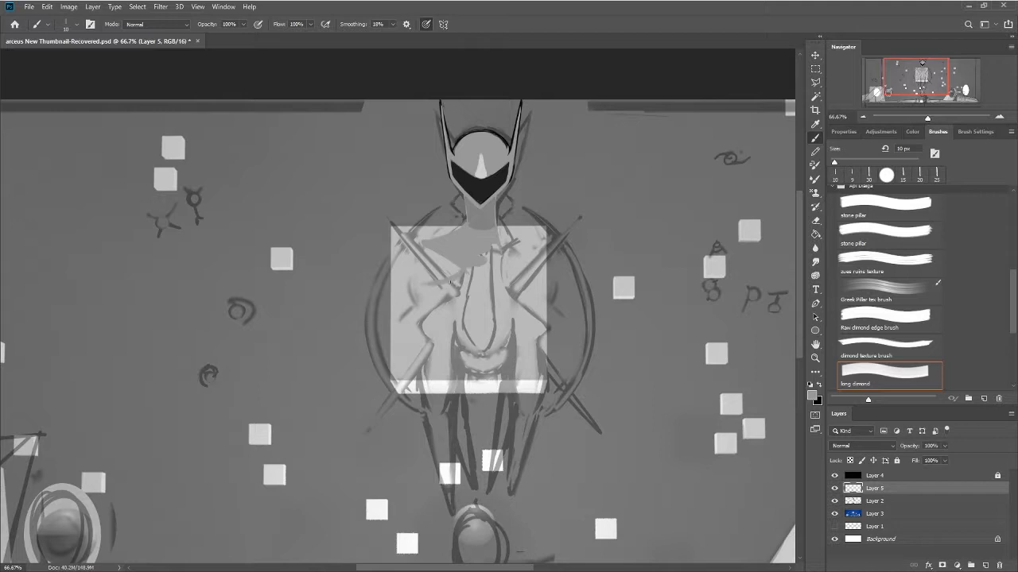
Step: Paint the second spike on the left side of the torso gray, filling it at 25 px and refining it at 9 px
{"action": "left_click_drag", "start_coordinate": [417, 288], "coordinate": [430, 285]}
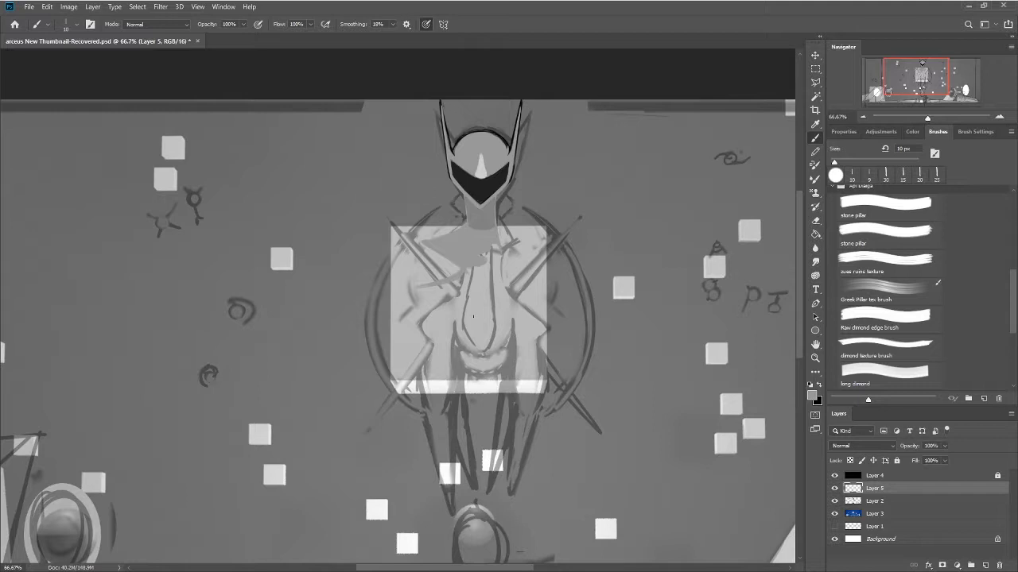
{"action": "key", "text": "period"}
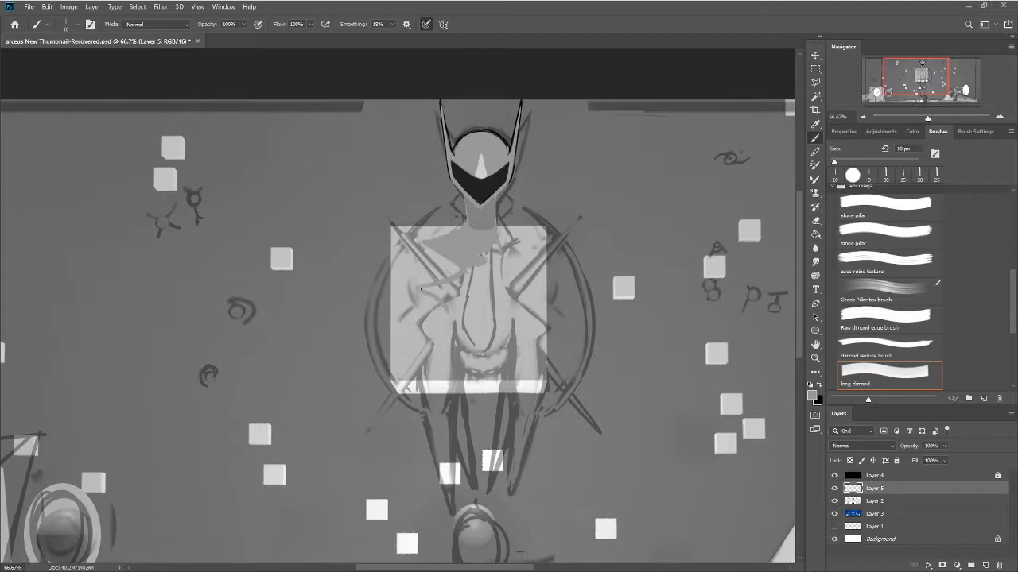
{"action": "left_click_drag", "start_coordinate": [423, 289], "coordinate": [468, 278]}
{"action": "key", "text": "bracketright"}
{"action": "key", "text": "bracketright"}
{"action": "key", "text": "bracketright"}
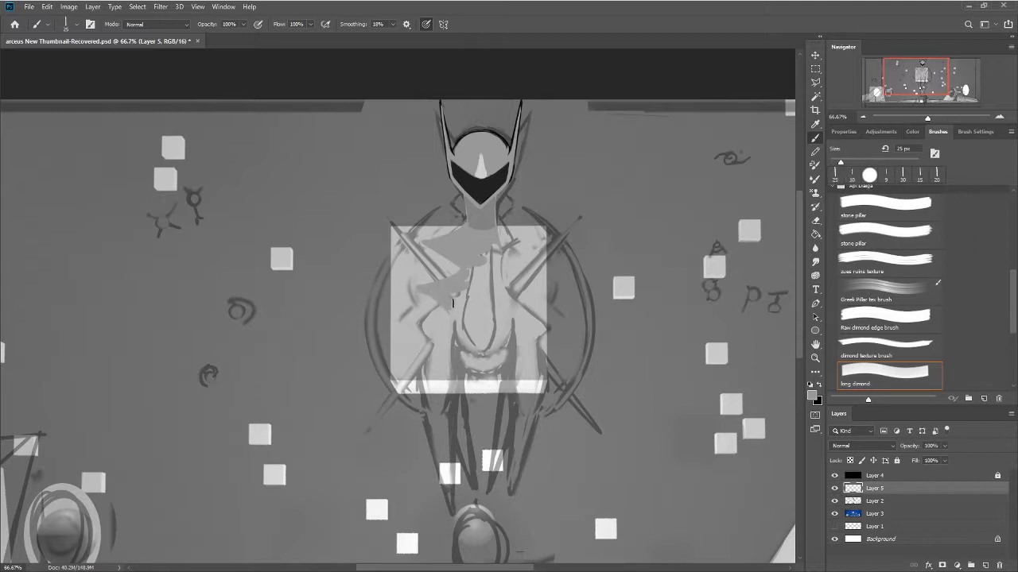
{"action": "key", "text": "bracketleft"}
{"action": "key", "text": "bracketleft"}
{"action": "key", "text": "bracketleft"}
{"action": "key", "text": "bracketleft"}
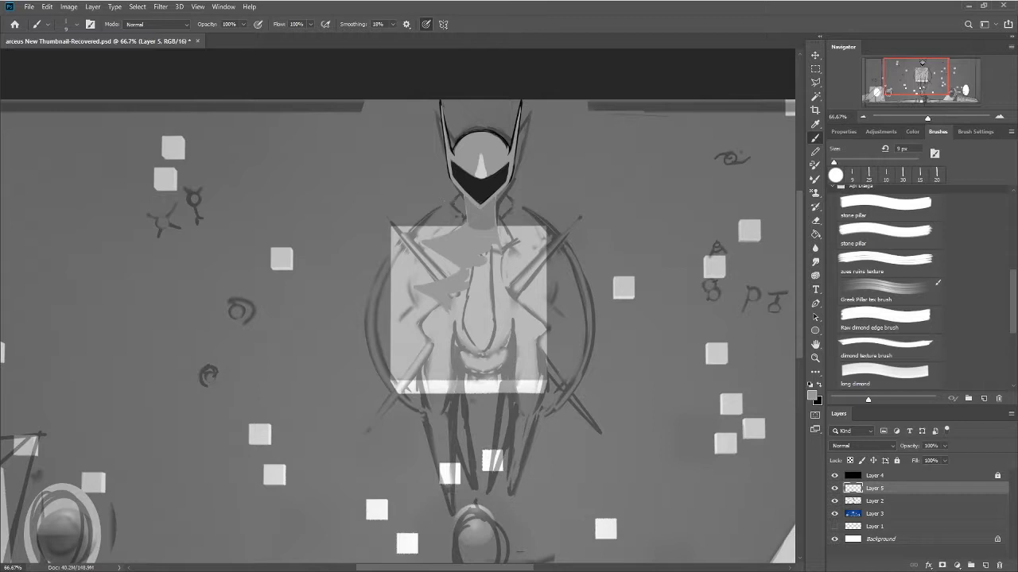
Step: Fill the left flank and the top of the left leg gray with the long dimond brush at 30 px
{"action": "left_click", "coordinate": [884, 374]}
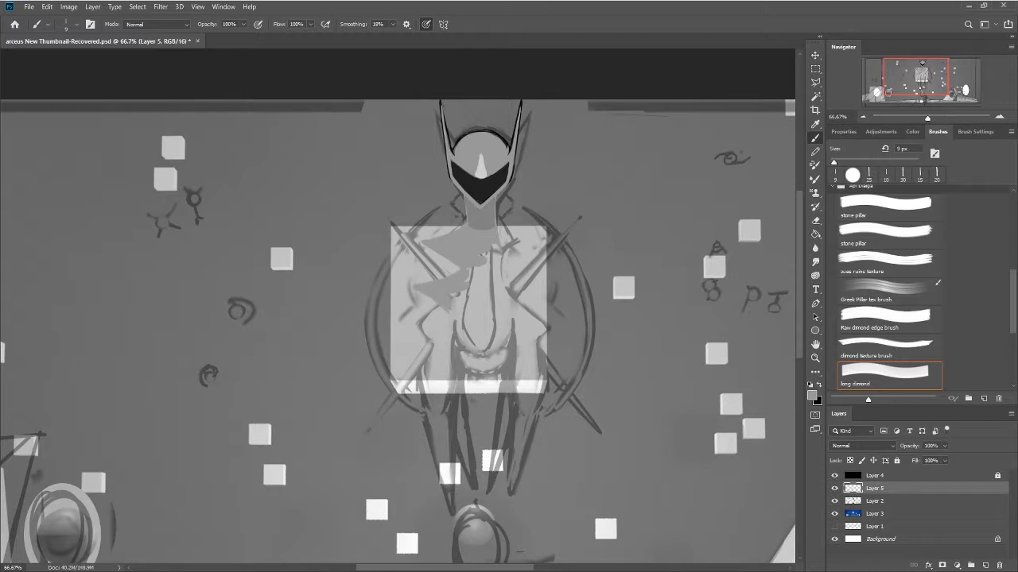
{"action": "key", "text": "bracketright"}
{"action": "key", "text": "bracketright"}
{"action": "key", "text": "bracketright"}
{"action": "key", "text": "bracketright"}
{"action": "key", "text": "bracketright"}
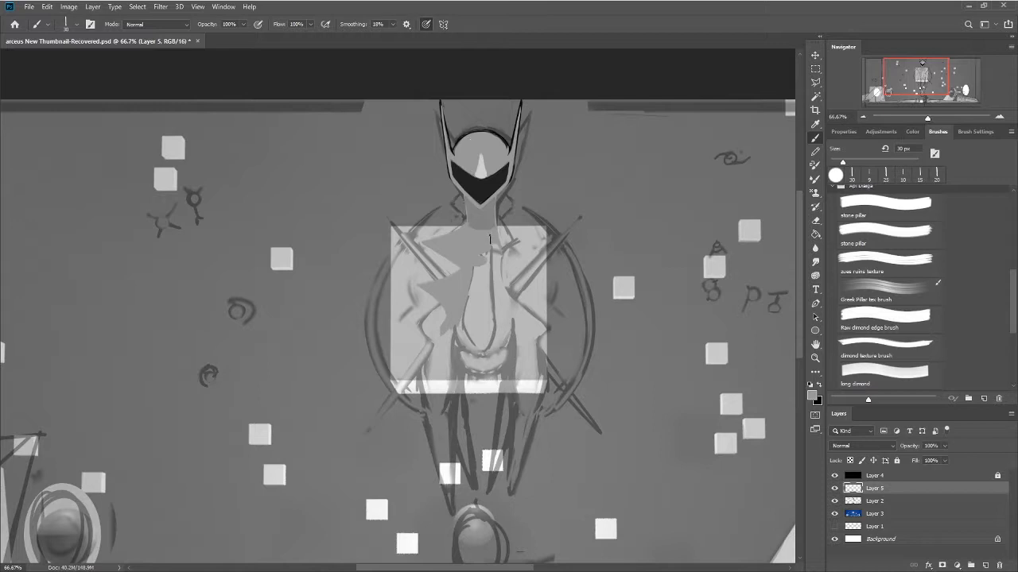
{"action": "key", "text": "period"}
{"action": "key", "text": "period"}
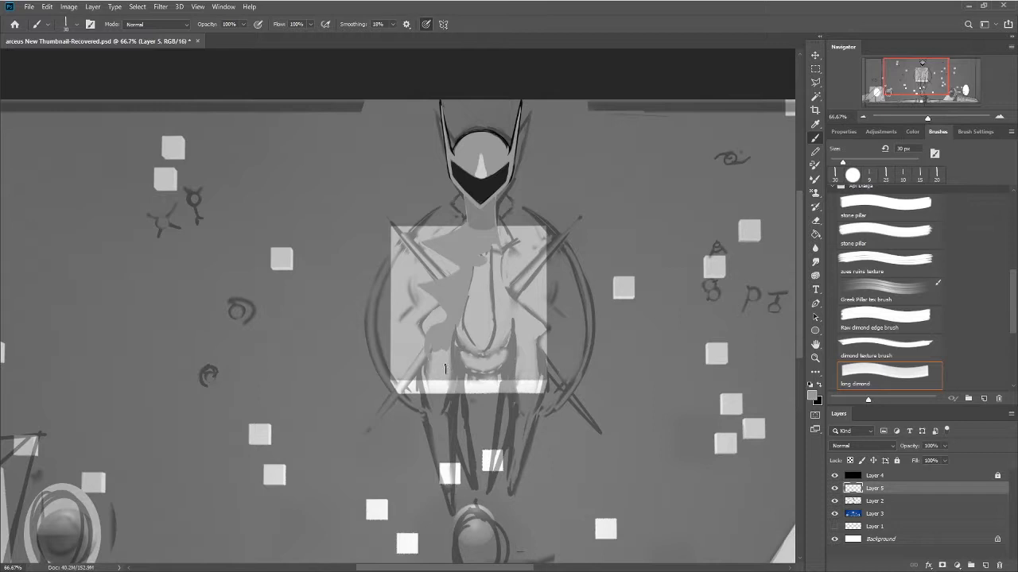
{"action": "mouse_move", "coordinate": [429, 348]}
{"action": "left_mouse_down"}
{"action": "mouse_move", "coordinate": [445, 353]}
{"action": "mouse_move", "coordinate": [449, 342]}
{"action": "left_mouse_up"}
Step: Draw the inner edge of the left thigh in black with the Hard Round brush at 2 px
{"action": "left_click", "coordinate": [819, 385]}
{"action": "left_click", "coordinate": [812, 397]}
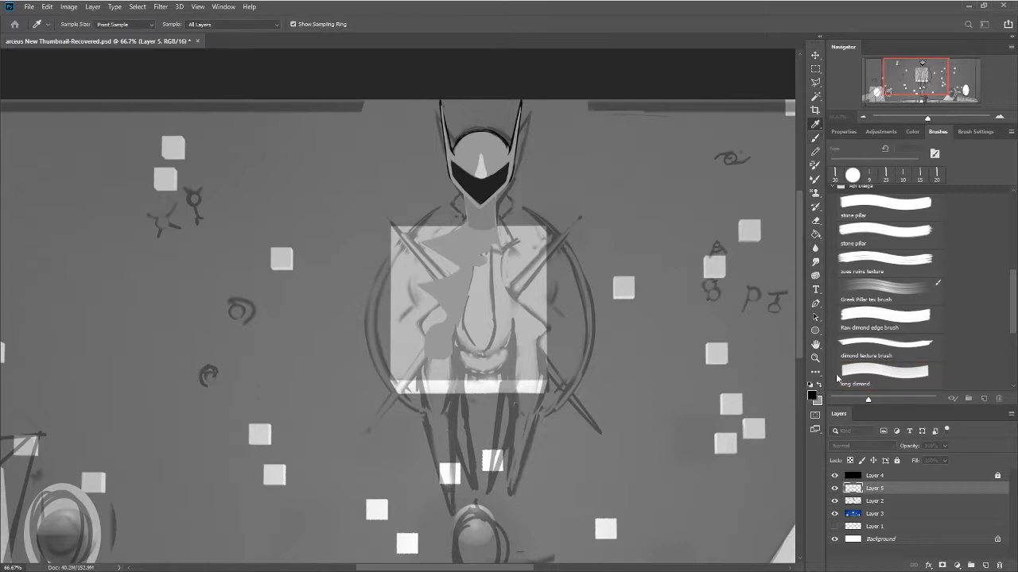
{"action": "left_click", "coordinate": [625, 196]}
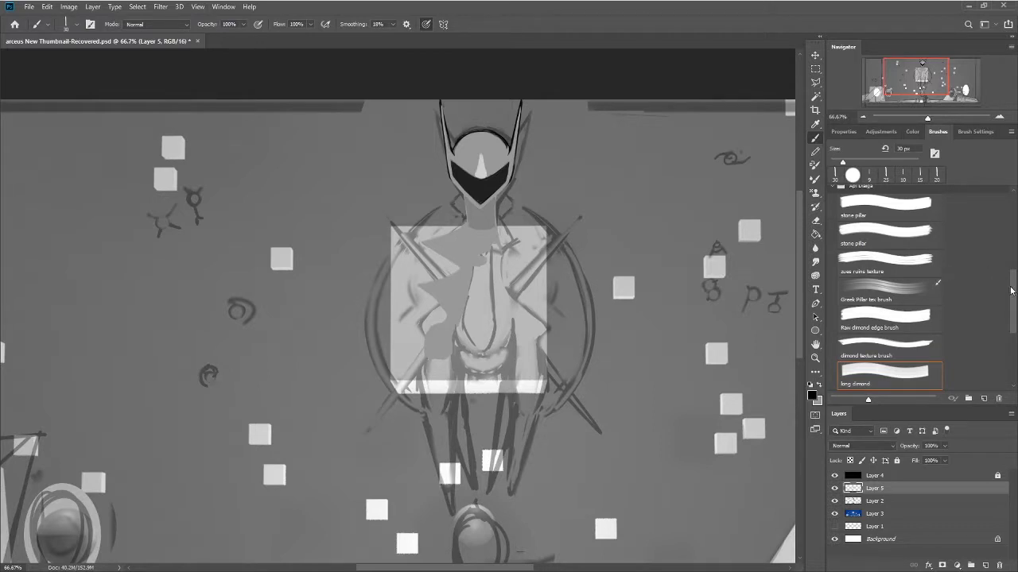
{"action": "scroll", "coordinate": [1012, 291], "scroll_direction": "up", "scroll_amount": 10}
{"action": "left_click", "coordinate": [887, 238]}
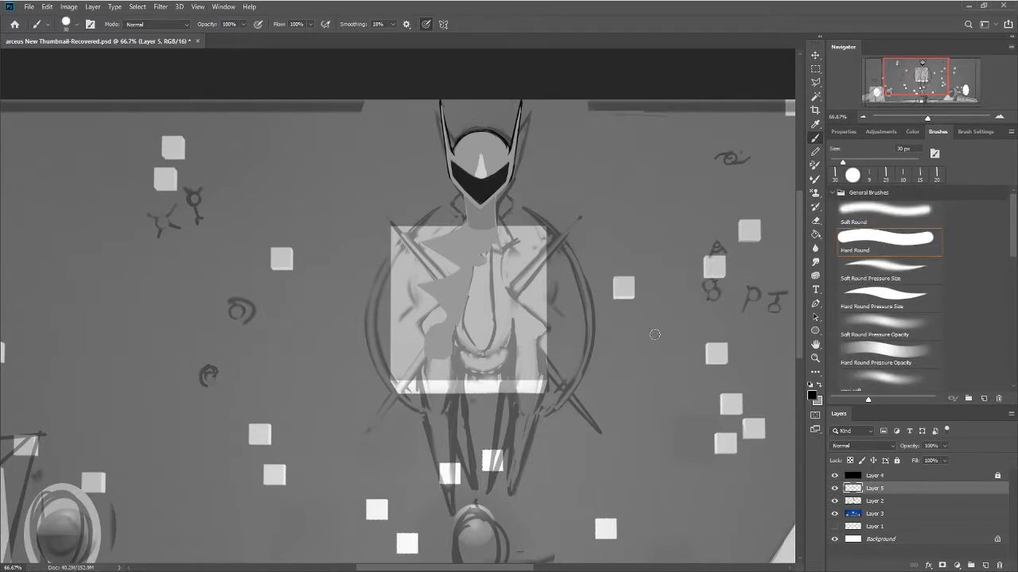
{"action": "key", "text": "bracketleft"}
{"action": "key", "text": "bracketleft"}
{"action": "key", "text": "bracketleft"}
{"action": "key", "text": "bracketleft"}
{"action": "key", "text": "bracketleft"}
{"action": "key", "text": "bracketleft"}
{"action": "key", "text": "bracketleft"}
{"action": "key", "text": "bracketleft"}
{"action": "key", "text": "bracketleft"}
{"action": "key", "text": "bracketleft"}
{"action": "key", "text": "bracketleft"}
{"action": "key", "text": "bracketright"}
{"action": "left_click_drag", "start_coordinate": [455, 345], "coordinate": [459, 397]}
{"action": "key", "text": "ctrl+z"}
{"action": "left_click_drag", "start_coordinate": [456, 343], "coordinate": [457, 400]}
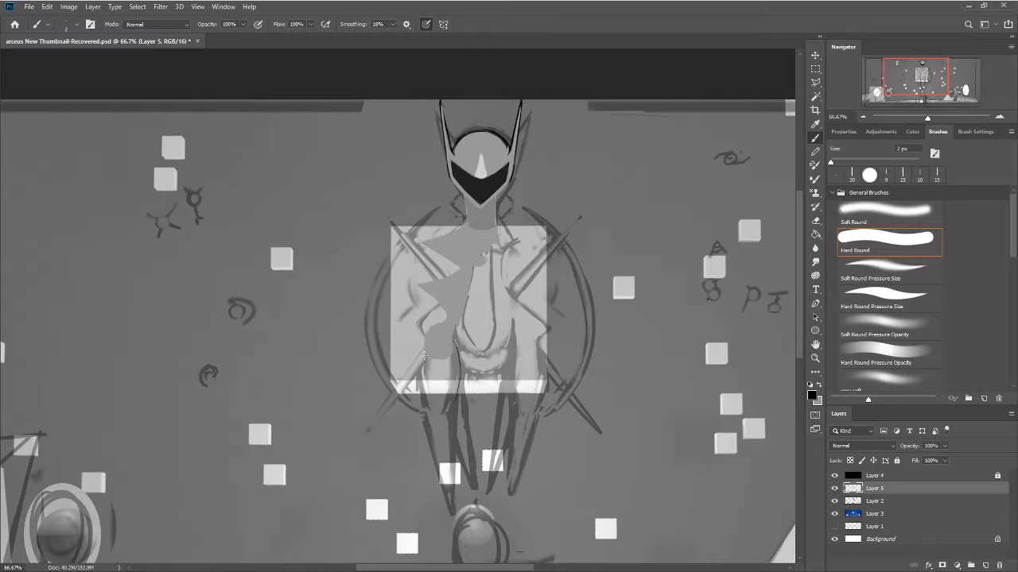
Step: Outline the outer edge of the left thigh and the pointed spike beside it in black, undoing the faulty strokes
{"action": "left_click_drag", "start_coordinate": [423, 355], "coordinate": [427, 403]}
{"action": "mouse_move", "coordinate": [423, 362]}
{"action": "left_mouse_down"}
{"action": "mouse_move", "coordinate": [412, 350]}
{"action": "mouse_move", "coordinate": [424, 329]}
{"action": "left_mouse_up"}
{"action": "key", "text": "ctrl+z"}
{"action": "key", "text": "ctrl+z"}
{"action": "key", "text": "ctrl+z"}
{"action": "left_click_drag", "start_coordinate": [443, 315], "coordinate": [424, 329]}
{"action": "left_click_drag", "start_coordinate": [426, 326], "coordinate": [424, 379]}
{"action": "left_click_drag", "start_coordinate": [425, 332], "coordinate": [425, 389]}
{"action": "mouse_move", "coordinate": [418, 342]}
{"action": "left_mouse_down"}
{"action": "mouse_move", "coordinate": [397, 354]}
{"action": "mouse_move", "coordinate": [431, 382]}
{"action": "left_mouse_up"}
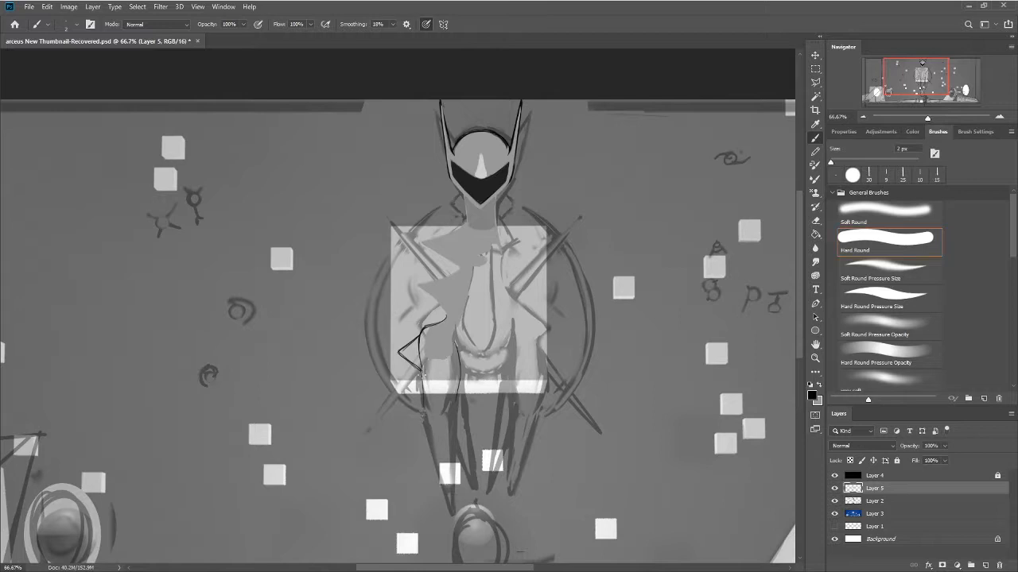
Step: Draw the rounded knee end of the left leg and redraw the thigh's inner line down to it
{"action": "mouse_move", "coordinate": [429, 416]}
{"action": "left_mouse_down"}
{"action": "mouse_move", "coordinate": [444, 417]}
{"action": "mouse_move", "coordinate": [453, 396]}
{"action": "mouse_move", "coordinate": [456, 349]}
{"action": "left_mouse_up"}
{"action": "key", "text": "ctrl+z"}
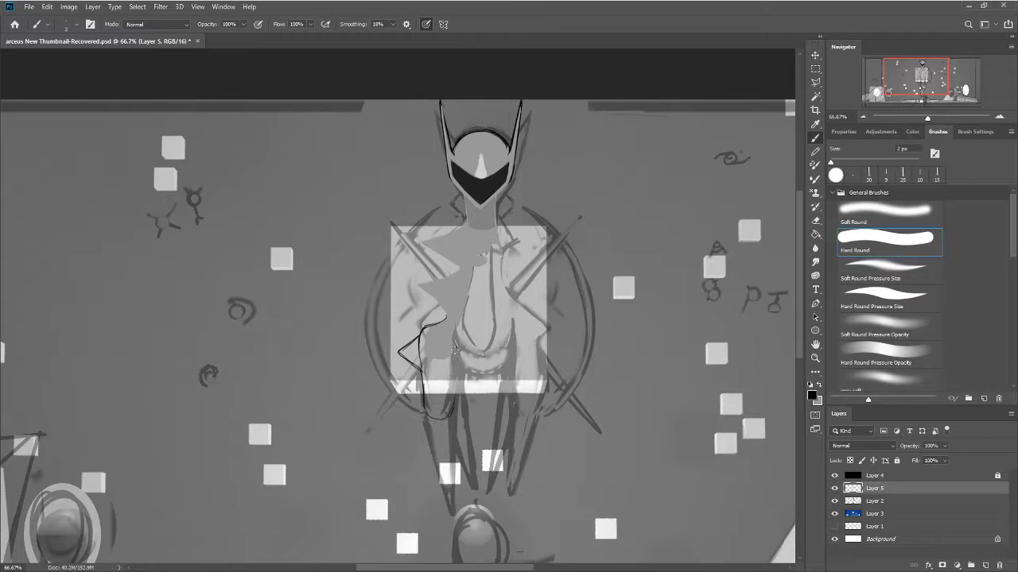
{"action": "left_click_drag", "start_coordinate": [454, 348], "coordinate": [455, 397]}
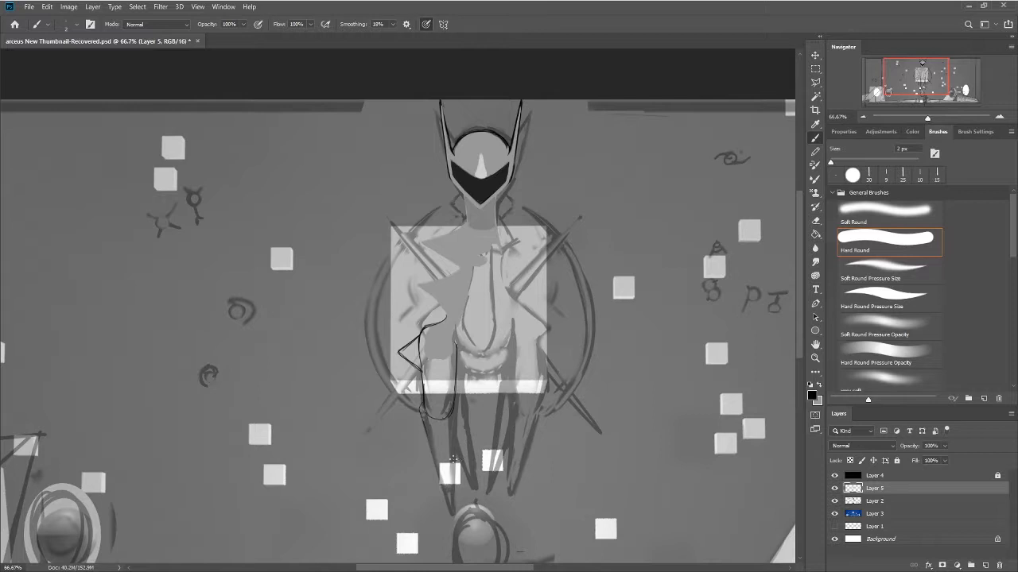
Step: Outline the left lower leg tapering to a point, with a V-shaped marking below the knee
{"action": "left_click_drag", "start_coordinate": [421, 421], "coordinate": [442, 450]}
{"action": "mouse_move", "coordinate": [455, 410]}
{"action": "left_mouse_down"}
{"action": "mouse_move", "coordinate": [445, 453]}
{"action": "mouse_move", "coordinate": [450, 437]}
{"action": "left_mouse_up"}
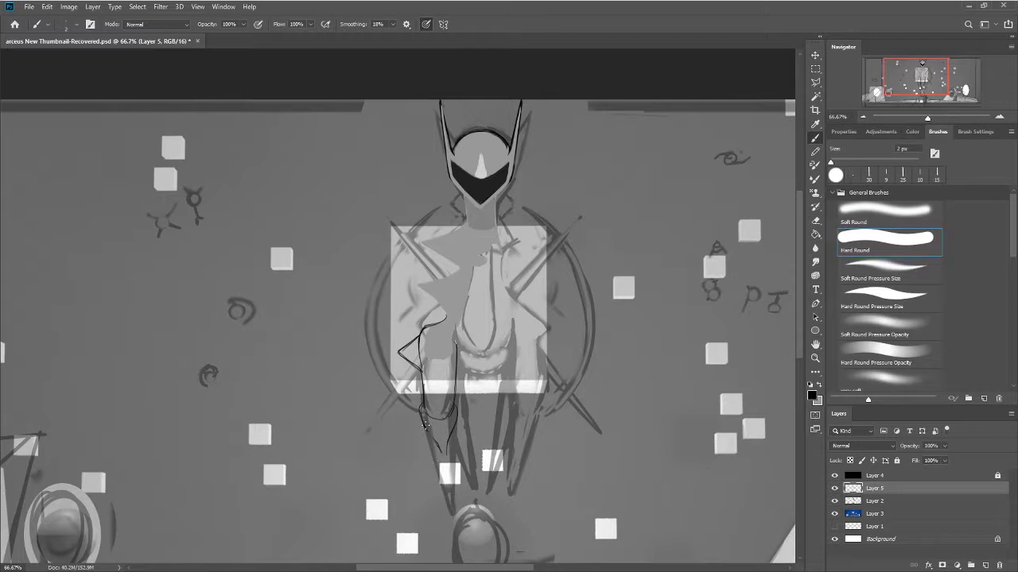
{"action": "mouse_move", "coordinate": [426, 425]}
{"action": "left_mouse_down"}
{"action": "mouse_move", "coordinate": [442, 454]}
{"action": "mouse_move", "coordinate": [436, 402]}
{"action": "mouse_move", "coordinate": [445, 452]}
{"action": "mouse_move", "coordinate": [456, 413]}
{"action": "left_mouse_up"}
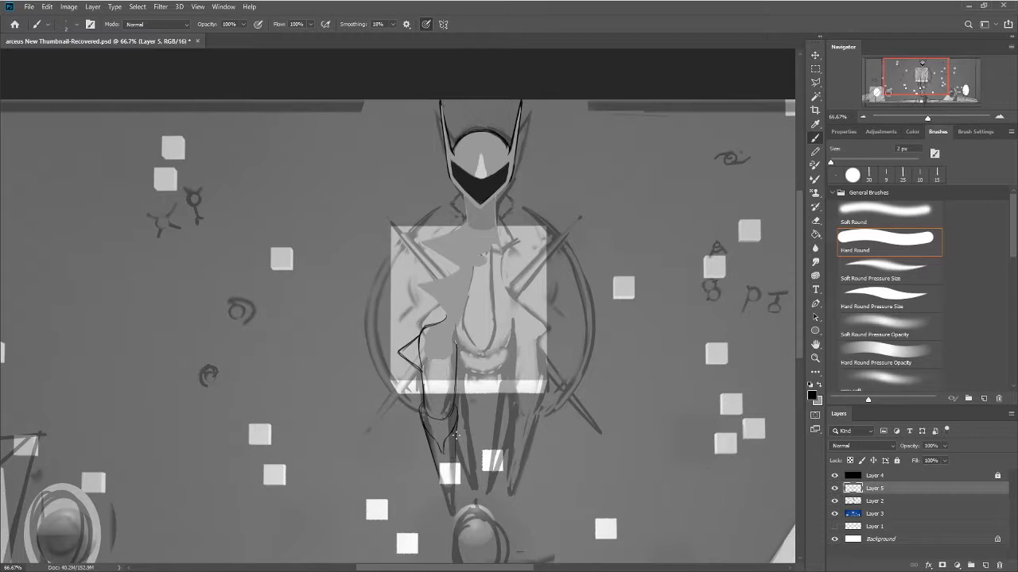
{"action": "mouse_move", "coordinate": [456, 436]}
{"action": "left_mouse_down"}
{"action": "mouse_move", "coordinate": [452, 515]}
{"action": "mouse_move", "coordinate": [457, 433]}
{"action": "mouse_move", "coordinate": [446, 471]}
{"action": "mouse_move", "coordinate": [434, 466]}
{"action": "mouse_move", "coordinate": [451, 518]}
{"action": "left_mouse_up"}
Step: Outline the shoulder spike and the spike below it on the left side of the torso in black
{"action": "left_click_drag", "start_coordinate": [419, 285], "coordinate": [443, 317]}
{"action": "key", "text": "ctrl+z"}
{"action": "left_click_drag", "start_coordinate": [419, 285], "coordinate": [459, 266]}
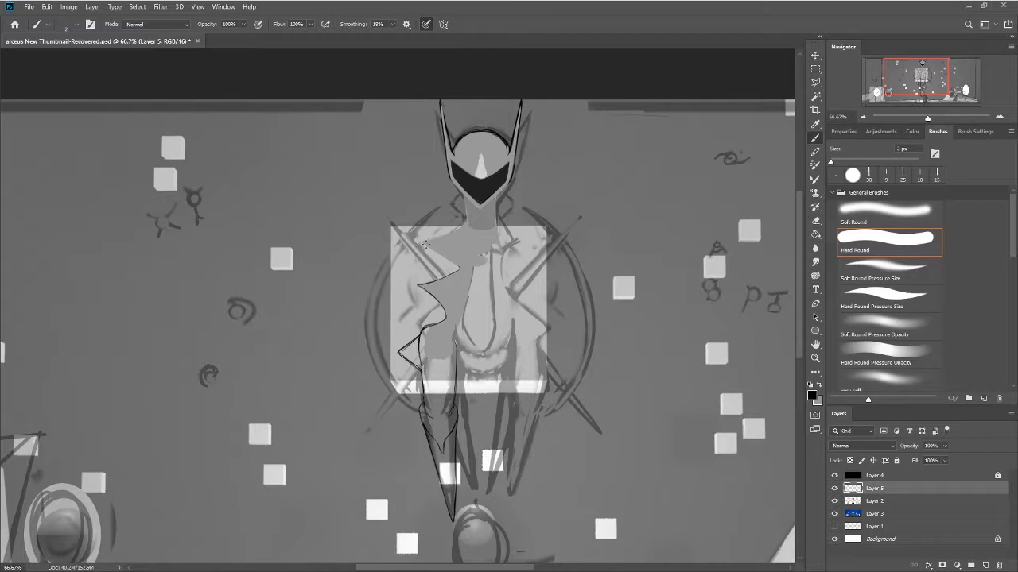
{"action": "left_click_drag", "start_coordinate": [419, 241], "coordinate": [456, 264]}
{"action": "left_click_drag", "start_coordinate": [422, 243], "coordinate": [461, 229]}
{"action": "key", "text": "ctrl+z"}
Step: Outline the pointed V-shaped plate on the chest and draw the curved belly line between the legs
{"action": "mouse_move", "coordinate": [475, 288]}
{"action": "left_mouse_down"}
{"action": "mouse_move", "coordinate": [475, 243]}
{"action": "mouse_move", "coordinate": [465, 262]}
{"action": "left_mouse_up"}
{"action": "mouse_move", "coordinate": [482, 290]}
{"action": "left_mouse_down"}
{"action": "mouse_move", "coordinate": [492, 251]}
{"action": "mouse_move", "coordinate": [481, 292]}
{"action": "left_mouse_up"}
{"action": "key", "text": "ctrl+z"}
{"action": "left_click_drag", "start_coordinate": [491, 244], "coordinate": [486, 285]}
{"action": "left_click_drag", "start_coordinate": [491, 246], "coordinate": [486, 294]}
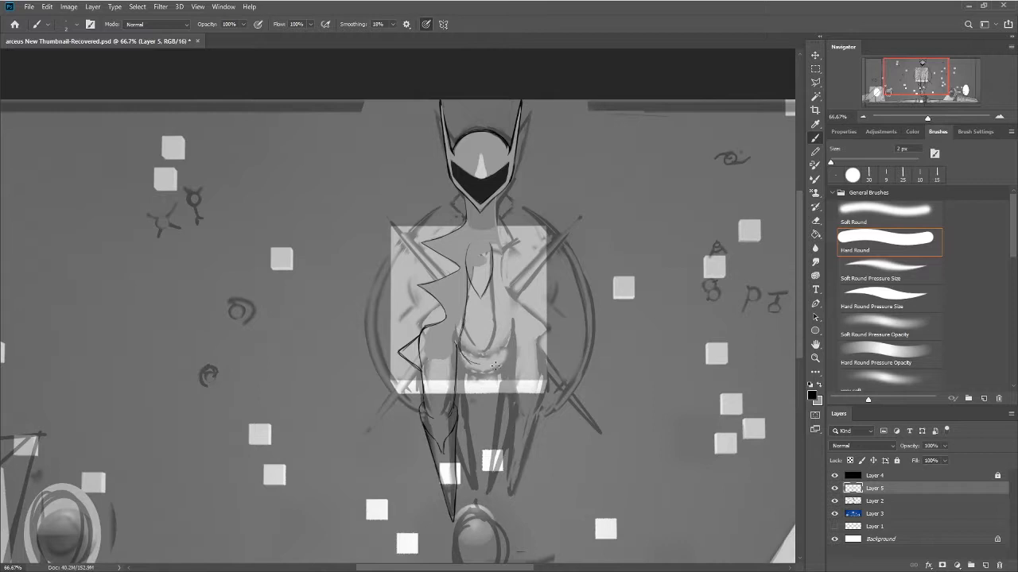
{"action": "left_click_drag", "start_coordinate": [465, 355], "coordinate": [496, 368]}
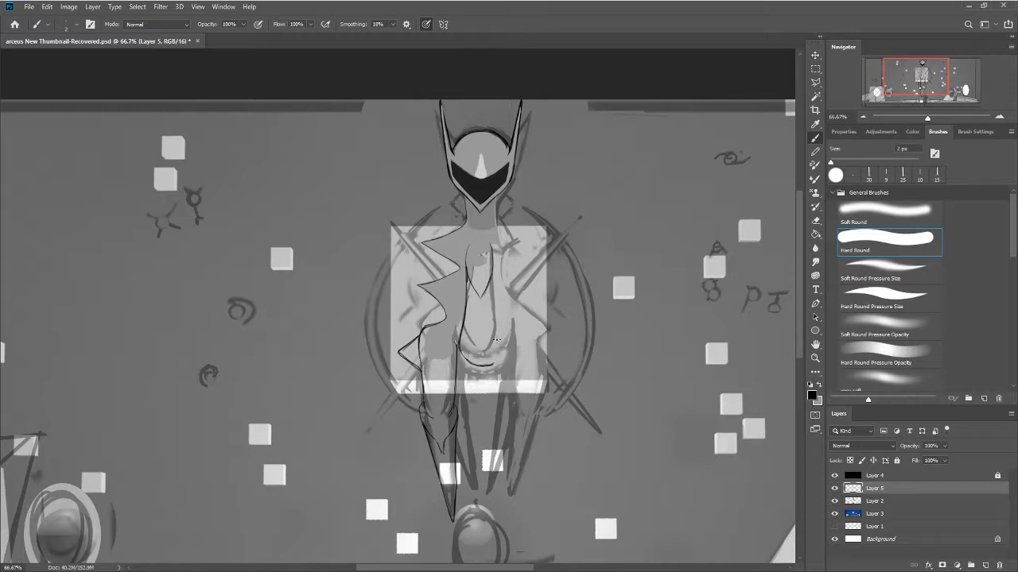
Step: Redraw the black line beside the chest plate and paint the left torso beneath it gray with a 15 px brush
{"action": "key", "text": "ctrl+z"}
{"action": "left_click_drag", "start_coordinate": [465, 303], "coordinate": [466, 266]}
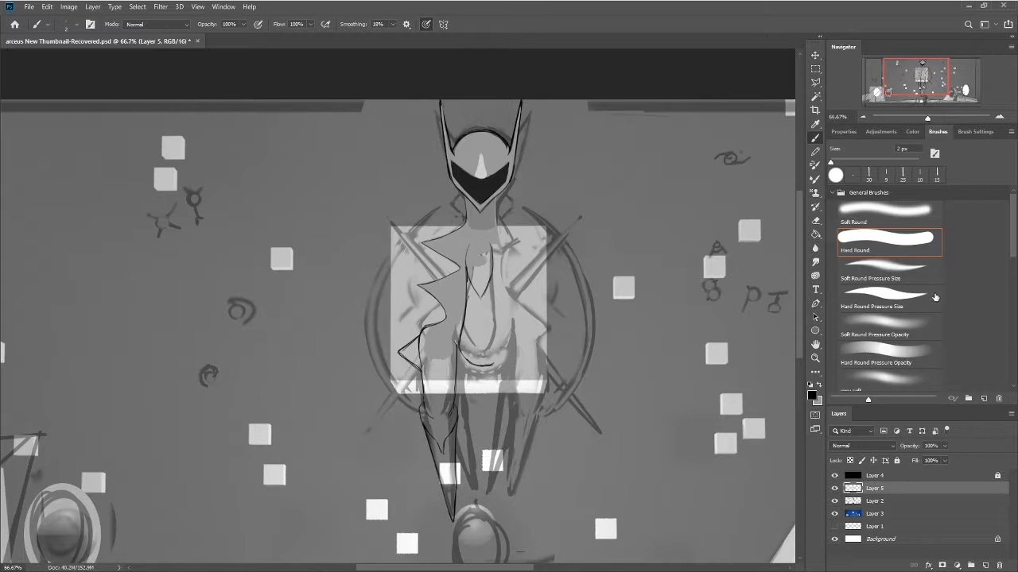
{"action": "left_click", "coordinate": [869, 173]}
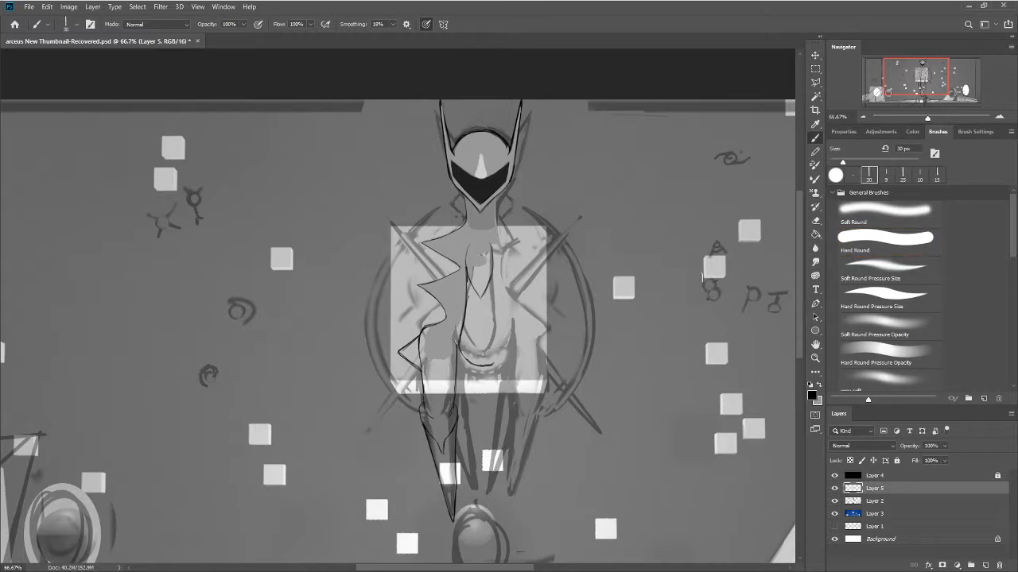
{"action": "left_click", "coordinate": [818, 386]}
{"action": "key", "text": "bracketleft"}
{"action": "key", "text": "bracketleft"}
{"action": "key", "text": "bracketleft"}
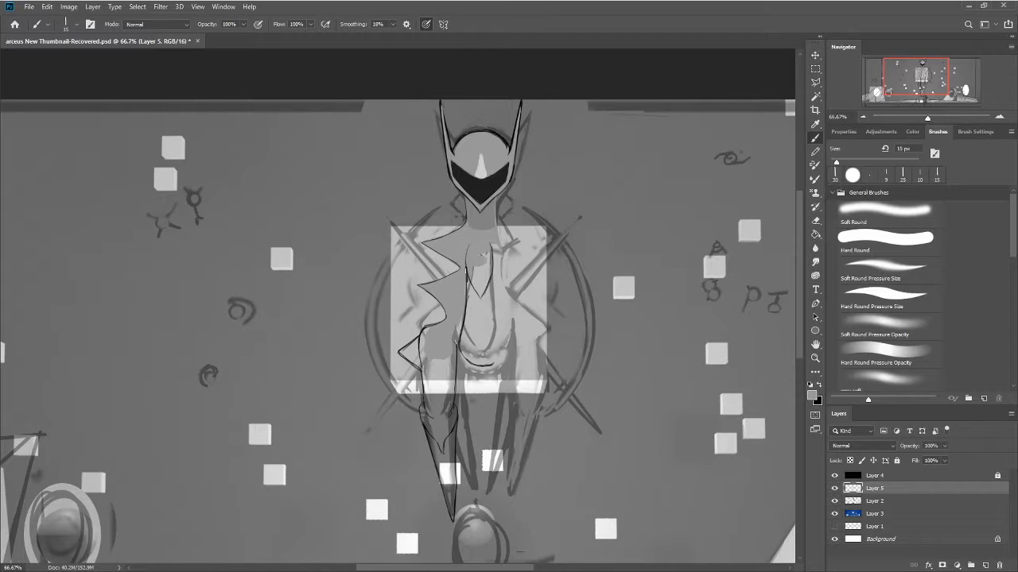
{"action": "left_click_drag", "start_coordinate": [464, 294], "coordinate": [458, 344]}
Step: Fill the lowest spike on the left side of the torso with the body gray up to its outline
{"action": "key", "text": "bracketright"}
{"action": "key", "text": "bracketright"}
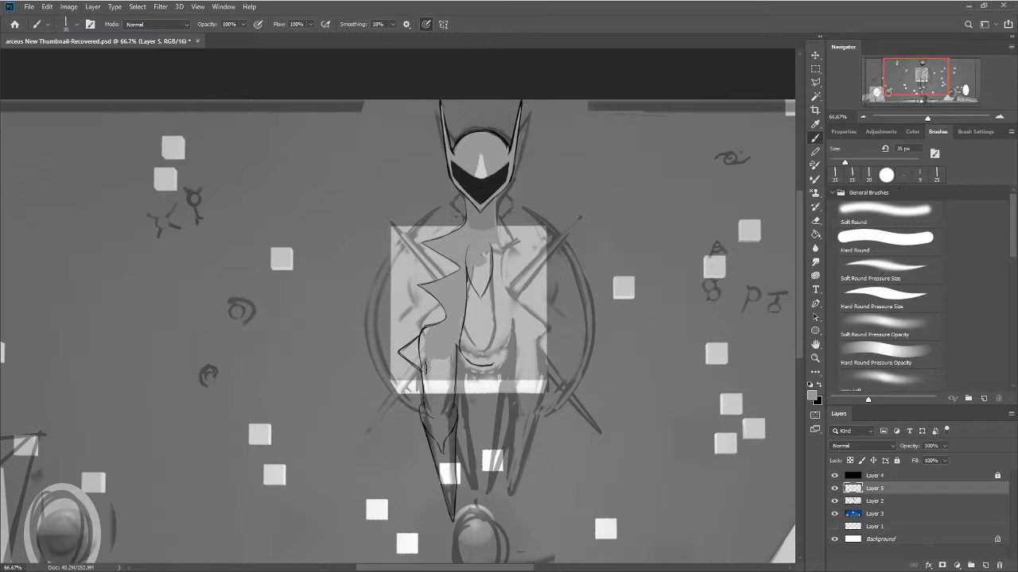
{"action": "key", "text": "bracketleft"}
{"action": "left_click_drag", "start_coordinate": [407, 351], "coordinate": [416, 340]}
{"action": "key", "text": "bracketleft"}
{"action": "key", "text": "bracketleft"}
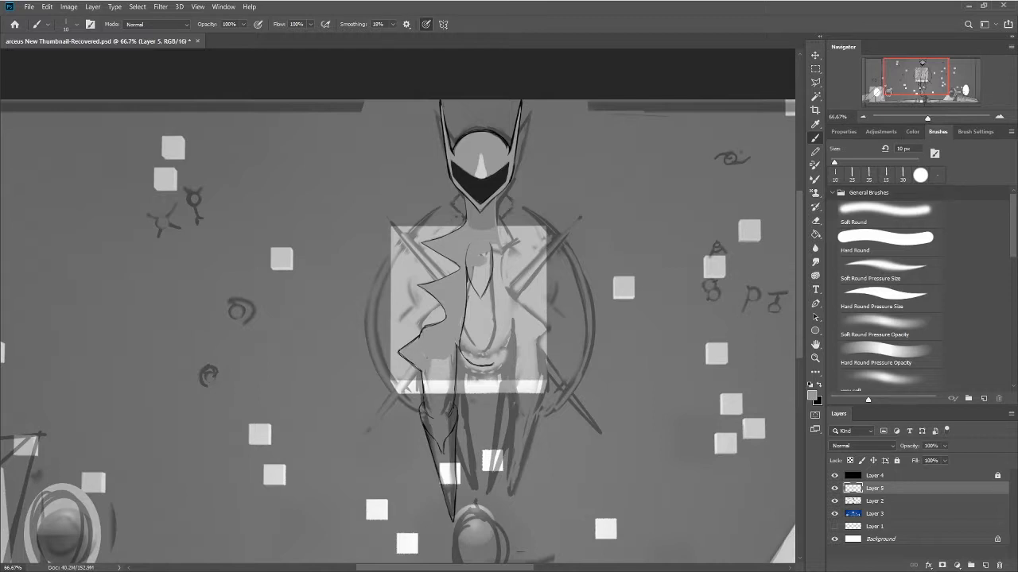
{"action": "key", "text": "bracketleft"}
{"action": "key", "text": "bracketleft"}
{"action": "key", "text": "bracketleft"}
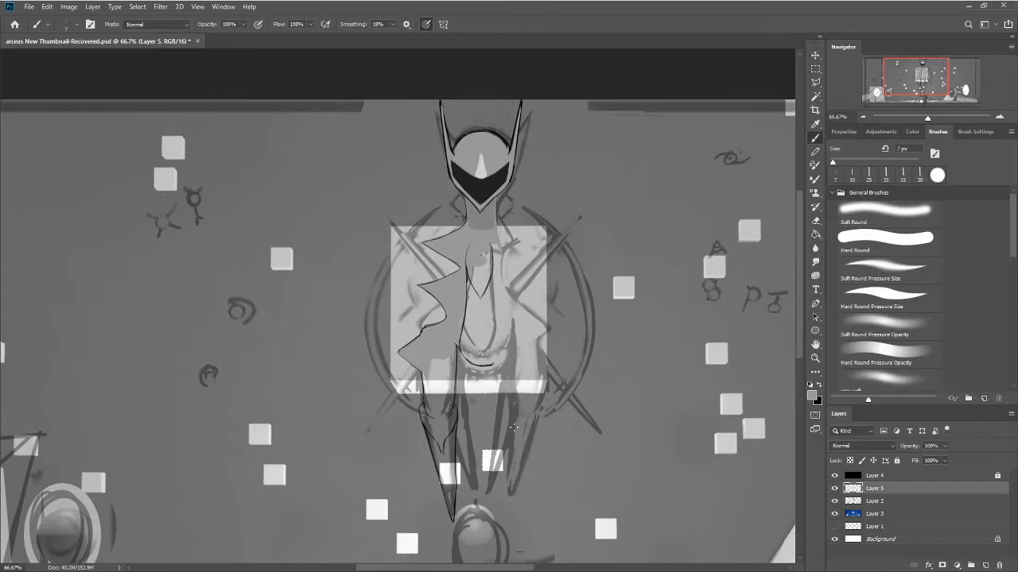
Step: Fill the left thigh down to the knee in gray with a 50 to 60 px brush and blend the torso above it
{"action": "key", "text": "bracketright"}
{"action": "key", "text": "bracketright"}
{"action": "key", "text": "bracketright"}
{"action": "key", "text": "bracketright"}
{"action": "key", "text": "bracketright"}
{"action": "key", "text": "bracketright"}
{"action": "key", "text": "bracketright"}
{"action": "key", "text": "bracketright"}
{"action": "key", "text": "bracketright"}
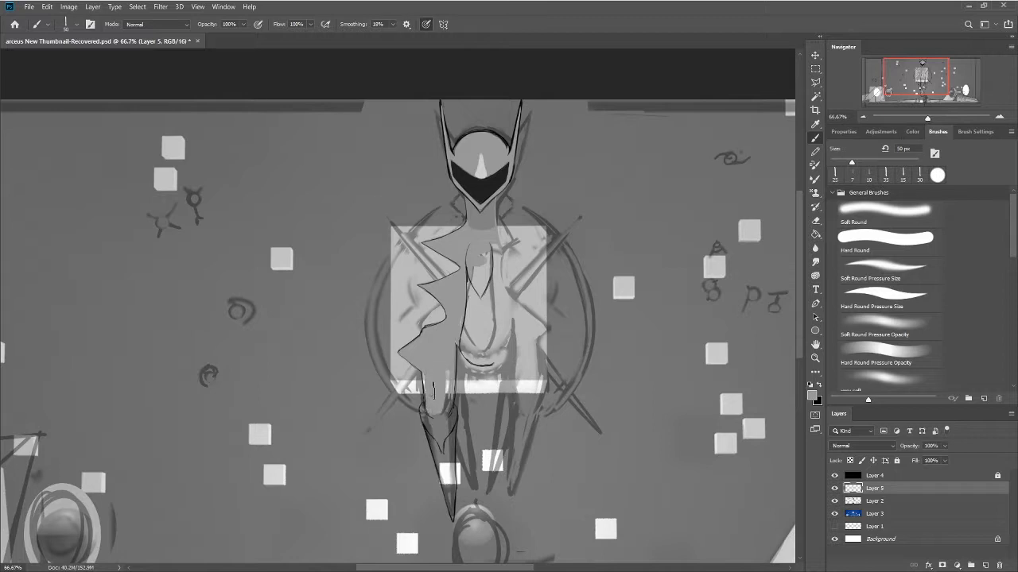
{"action": "mouse_move", "coordinate": [423, 369]}
{"action": "left_mouse_down"}
{"action": "mouse_move", "coordinate": [437, 395]}
{"action": "mouse_move", "coordinate": [449, 371]}
{"action": "mouse_move", "coordinate": [446, 406]}
{"action": "mouse_move", "coordinate": [455, 350]}
{"action": "mouse_move", "coordinate": [446, 410]}
{"action": "left_mouse_up"}
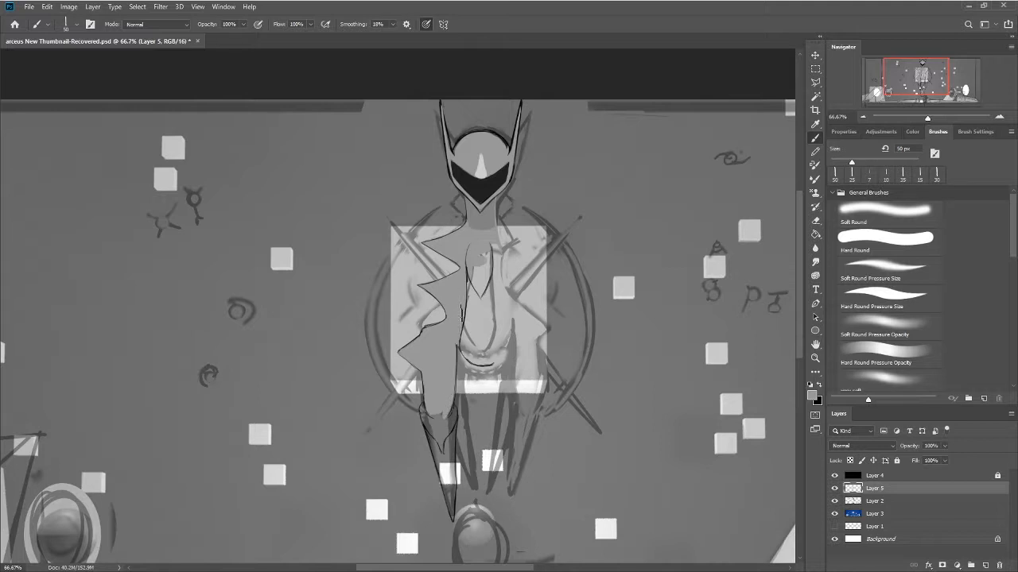
{"action": "key", "text": "bracketright"}
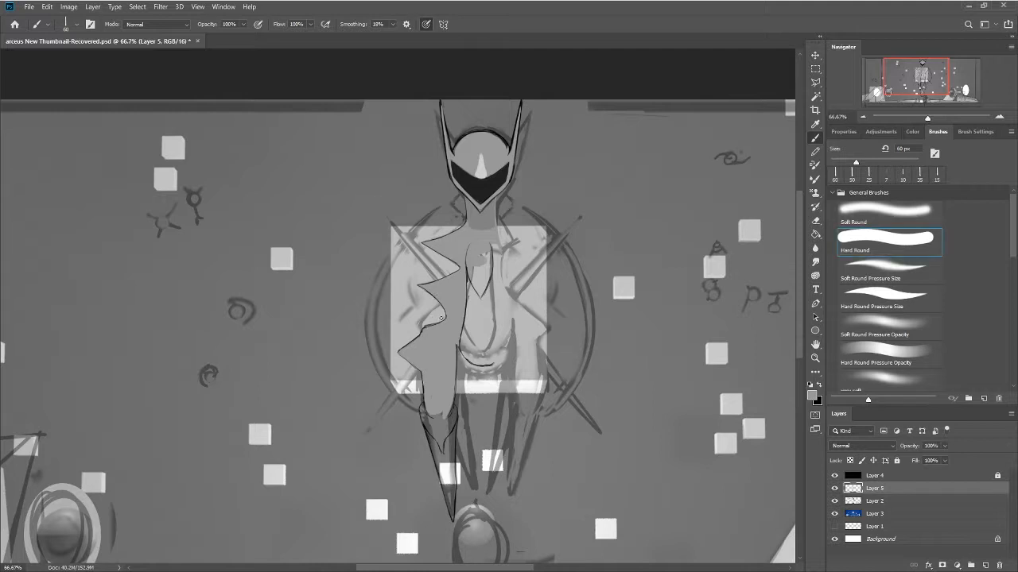
{"action": "key", "text": "period"}
{"action": "left_click_drag", "start_coordinate": [424, 341], "coordinate": [446, 328]}
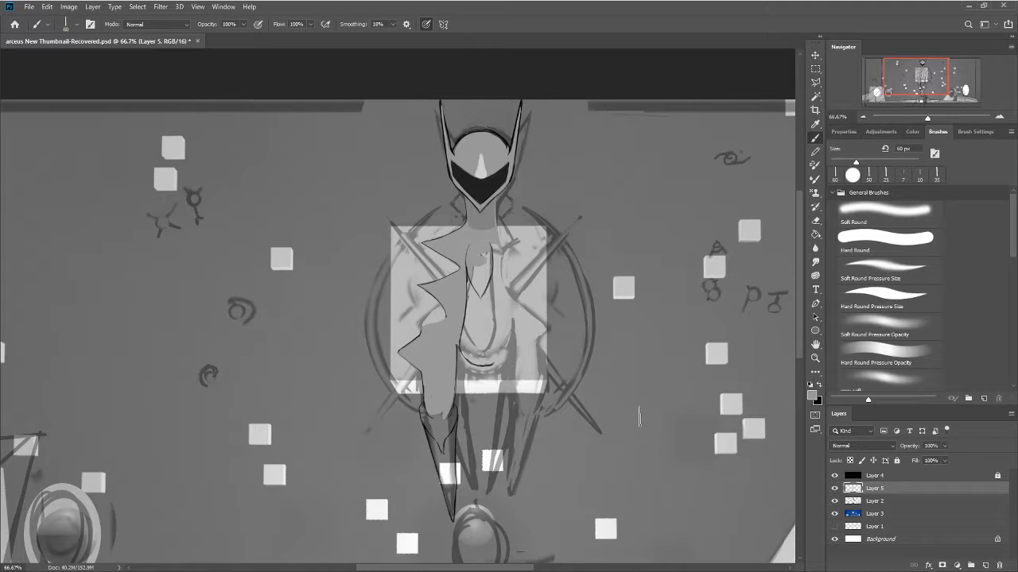
Step: Sample a darker gray and fill the belly area between the left torso edge and the curved belly line
{"action": "key", "text": "i"}
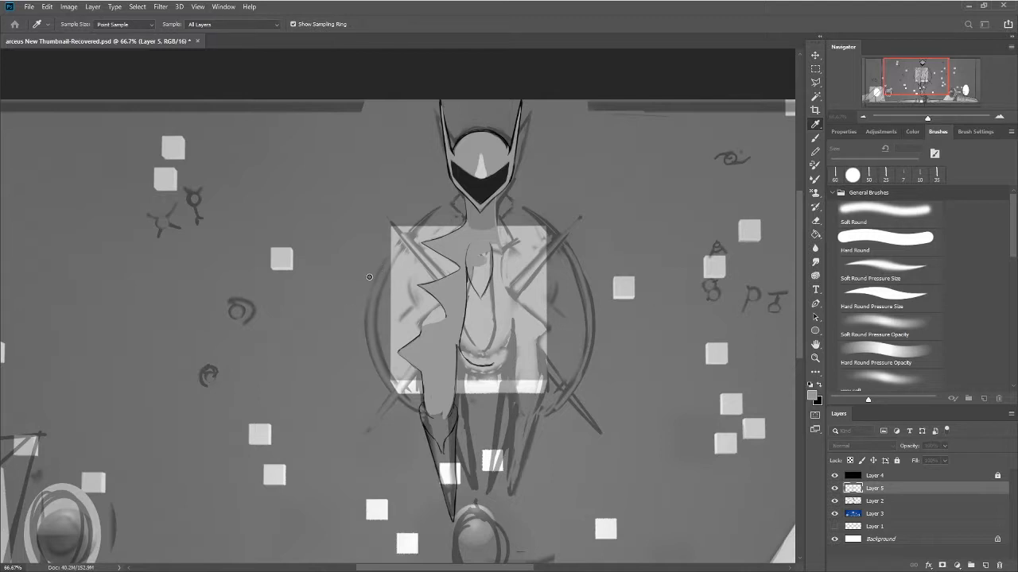
{"action": "key", "text": "b"}
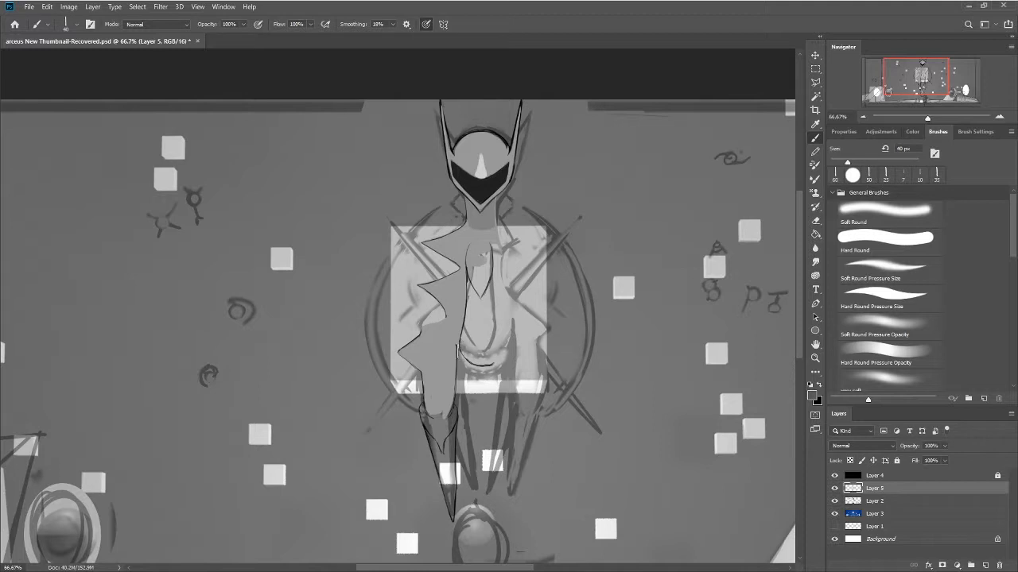
{"action": "key", "text": "bracketleft"}
{"action": "mouse_move", "coordinate": [469, 356]}
{"action": "left_mouse_down"}
{"action": "mouse_move", "coordinate": [493, 366]}
{"action": "mouse_move", "coordinate": [474, 362]}
{"action": "mouse_move", "coordinate": [465, 330]}
{"action": "mouse_move", "coordinate": [474, 306]}
{"action": "mouse_move", "coordinate": [467, 274]}
{"action": "mouse_move", "coordinate": [474, 314]}
{"action": "left_mouse_up"}
{"action": "mouse_move", "coordinate": [474, 279]}
{"action": "left_mouse_down"}
{"action": "mouse_move", "coordinate": [469, 345]}
{"action": "mouse_move", "coordinate": [489, 345]}
{"action": "mouse_move", "coordinate": [467, 345]}
{"action": "mouse_move", "coordinate": [490, 345]}
{"action": "mouse_move", "coordinate": [472, 338]}
{"action": "mouse_move", "coordinate": [487, 314]}
{"action": "mouse_move", "coordinate": [470, 313]}
{"action": "mouse_move", "coordinate": [480, 340]}
{"action": "mouse_move", "coordinate": [483, 320]}
{"action": "mouse_move", "coordinate": [472, 313]}
{"action": "mouse_move", "coordinate": [473, 340]}
{"action": "mouse_move", "coordinate": [461, 283]}
{"action": "left_mouse_up"}
{"action": "key", "text": "bracketright"}
{"action": "key", "text": "bracketright"}
{"action": "key", "text": "bracketleft"}
{"action": "key", "text": "bracketleft"}
{"action": "key", "text": "bracketleft"}
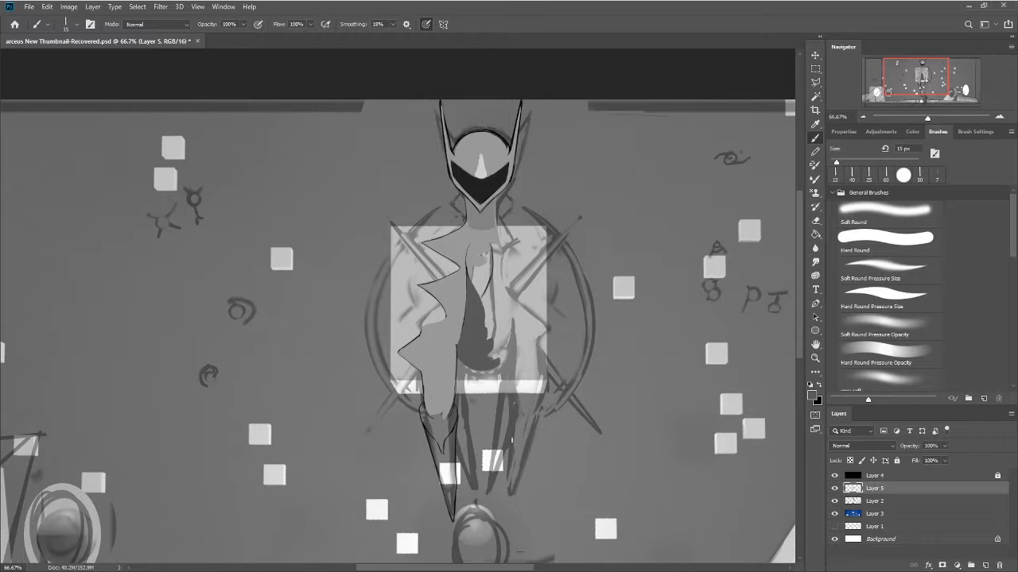
Step: Sample the lighter body gray and start filling the left lower leg around the V-shaped marking with 15 to 30 px brushes
{"action": "key", "text": "i"}
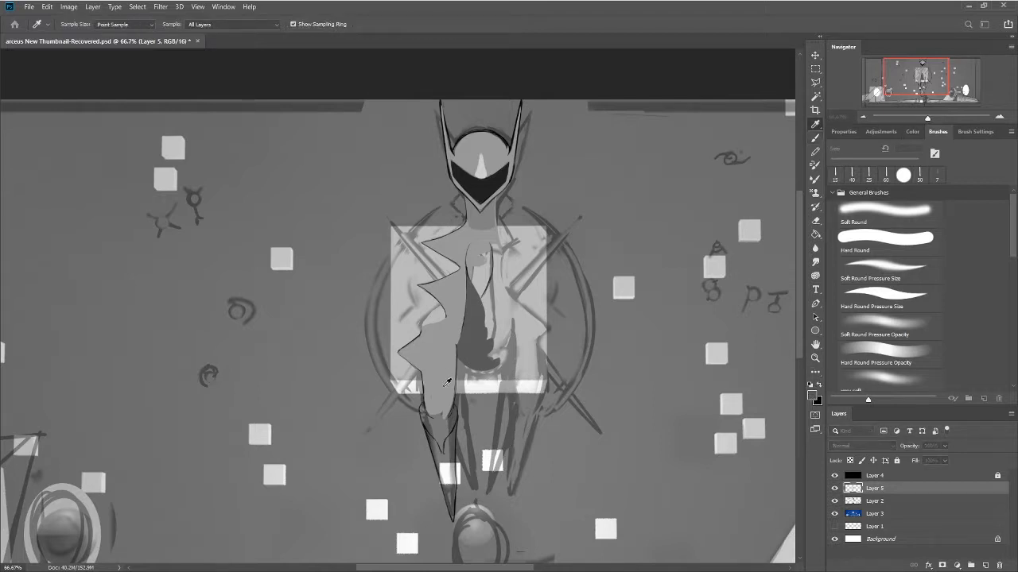
{"action": "key", "text": "b"}
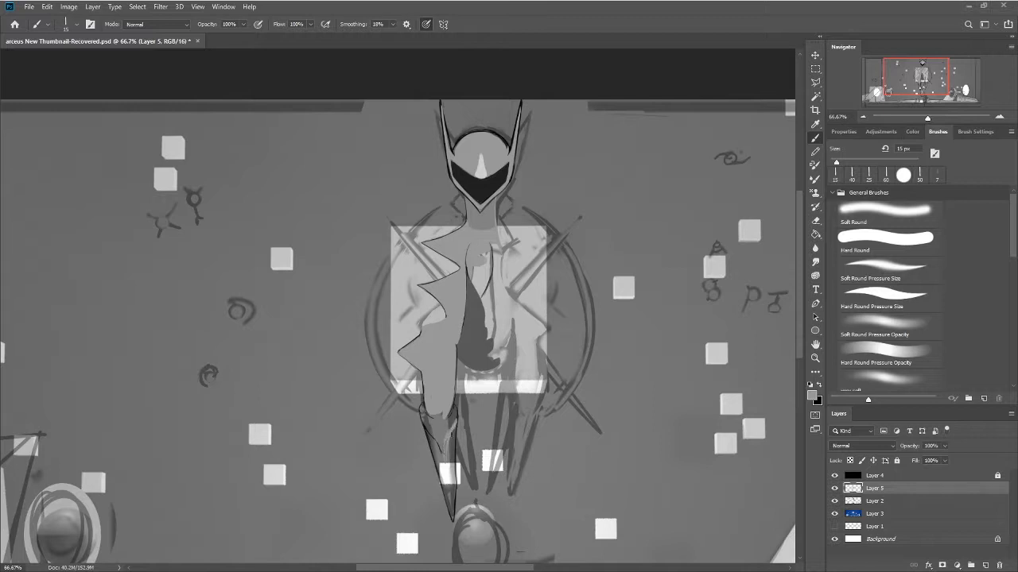
{"action": "key", "text": "bracketright"}
{"action": "key", "text": "bracketright"}
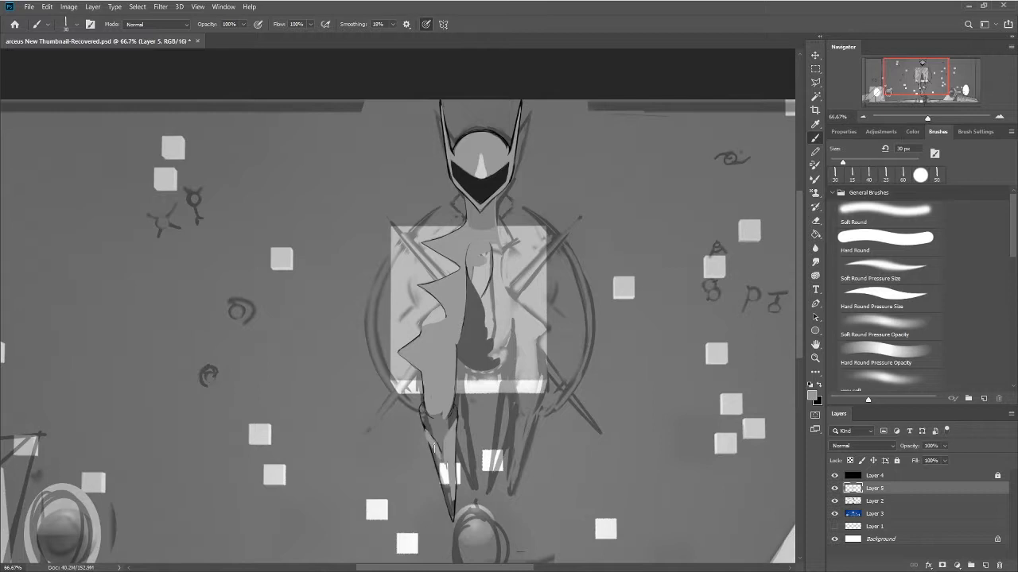
{"action": "key", "text": "bracketleft"}
{"action": "key", "text": "bracketleft"}
{"action": "key", "text": "bracketleft"}
{"action": "left_click_drag", "start_coordinate": [429, 436], "coordinate": [431, 447]}
{"action": "left_click_drag", "start_coordinate": [429, 439], "coordinate": [432, 458]}
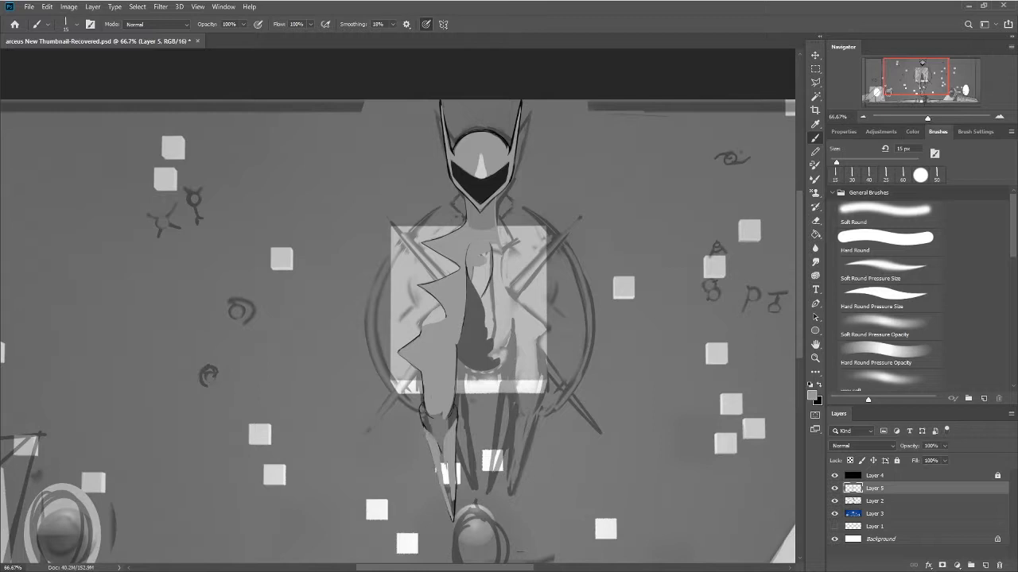
Step: Fill the rest of the left lower leg down to its pointed end, covering the white square behind it
{"action": "key", "text": "bracketright"}
{"action": "key", "text": "bracketright"}
{"action": "mouse_move", "coordinate": [446, 469]}
{"action": "left_mouse_down"}
{"action": "mouse_move", "coordinate": [445, 453]}
{"action": "mouse_move", "coordinate": [451, 515]}
{"action": "mouse_move", "coordinate": [453, 498]}
{"action": "left_mouse_up"}
{"action": "mouse_move", "coordinate": [455, 448]}
{"action": "left_mouse_down"}
{"action": "mouse_move", "coordinate": [454, 437]}
{"action": "mouse_move", "coordinate": [453, 458]}
{"action": "left_mouse_up"}
{"action": "key", "text": "bracketleft"}
{"action": "key", "text": "bracketleft"}
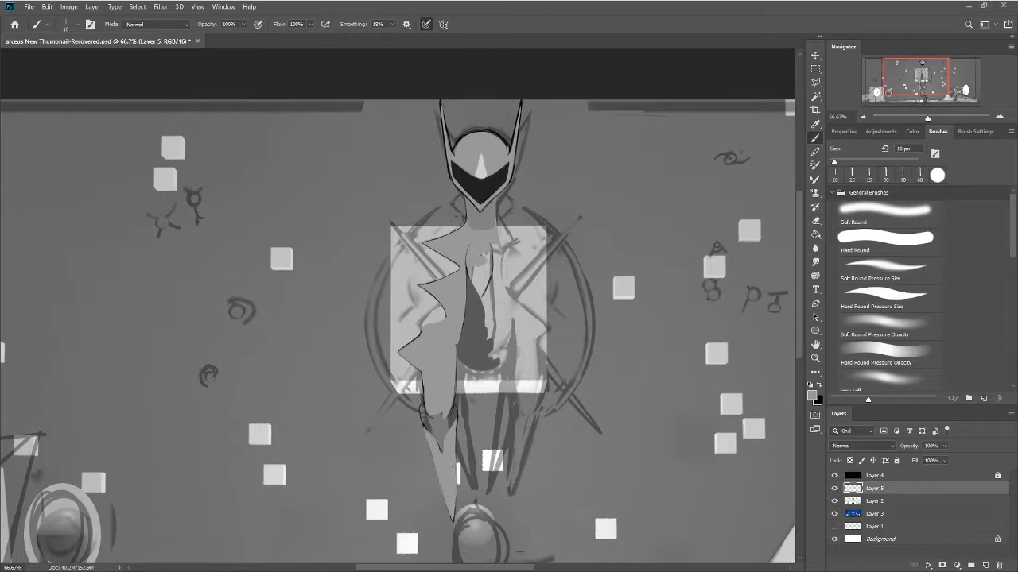
Step: Smooth the gray fill around the V-shaped marking below the knee and clean the edges of the lower leg
{"action": "key", "text": "bracketright"}
{"action": "key", "text": "bracketright"}
{"action": "left_click_drag", "start_coordinate": [443, 451], "coordinate": [444, 465]}
{"action": "key", "text": "bracketleft"}
{"action": "left_click_drag", "start_coordinate": [426, 424], "coordinate": [439, 455]}
{"action": "left_click_drag", "start_coordinate": [490, 518], "coordinate": [489, 526]}
{"action": "left_click_drag", "start_coordinate": [489, 517], "coordinate": [489, 526]}
{"action": "key", "text": "bracketleft"}
{"action": "left_click_drag", "start_coordinate": [432, 432], "coordinate": [430, 434]}
{"action": "key", "text": "bracketright"}
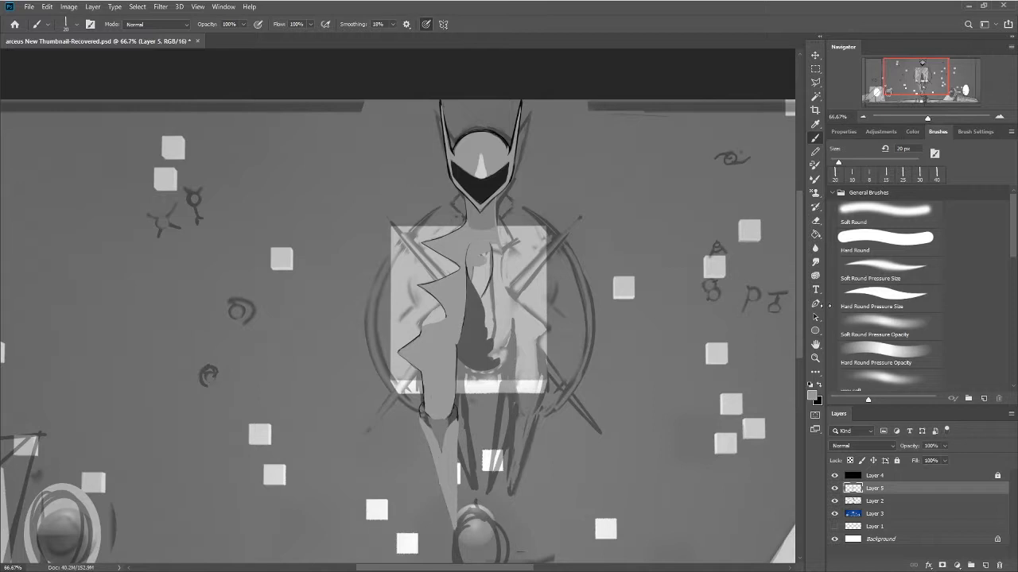
Step: Sample a lighter gray and lengthen the left leg's tip down to the round object with a 15 px brush
{"action": "key", "text": "i"}
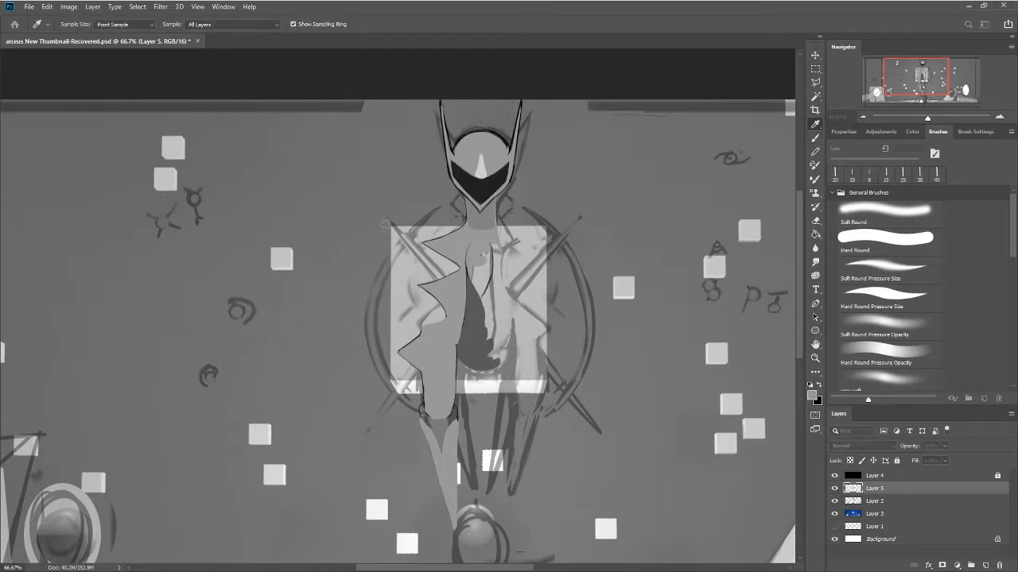
{"action": "key", "text": "b"}
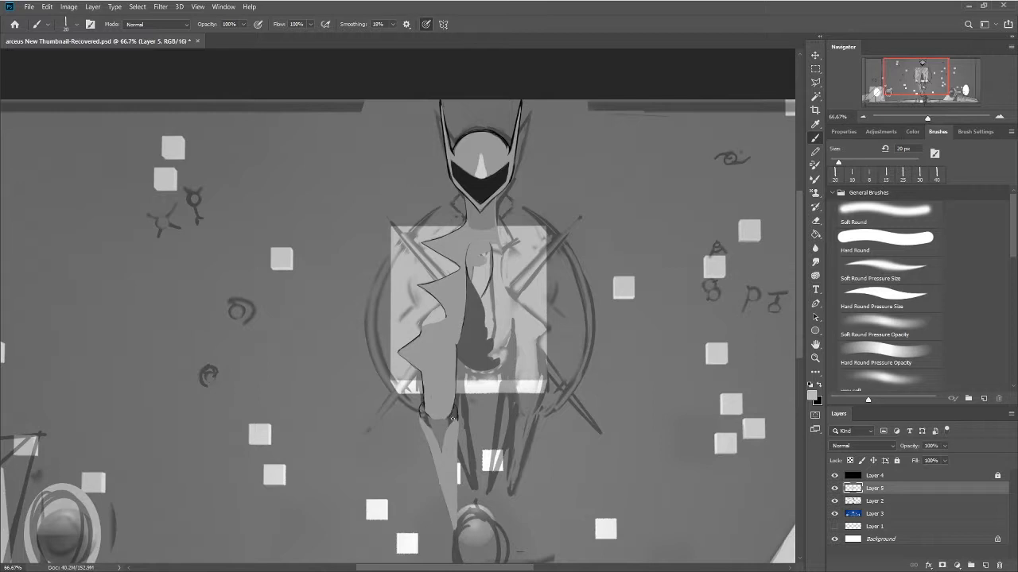
{"action": "key", "text": "period"}
{"action": "key", "text": "bracketleft"}
{"action": "left_click", "coordinate": [456, 527]}
{"action": "key", "text": "period"}
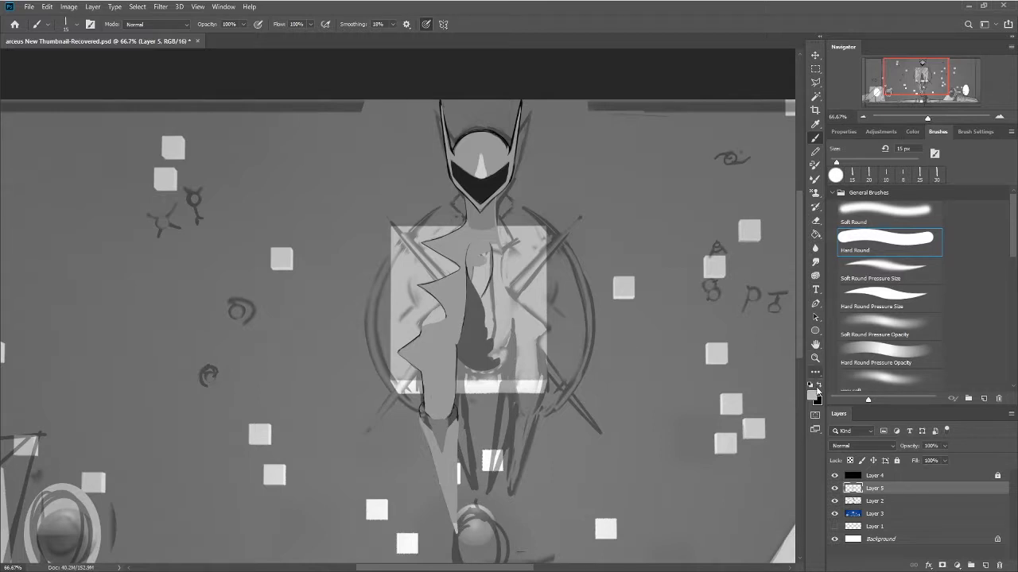
Step: Outline the small pointed hoof at the left leg's tip in black with a 1 px brush
{"action": "key", "text": "x"}
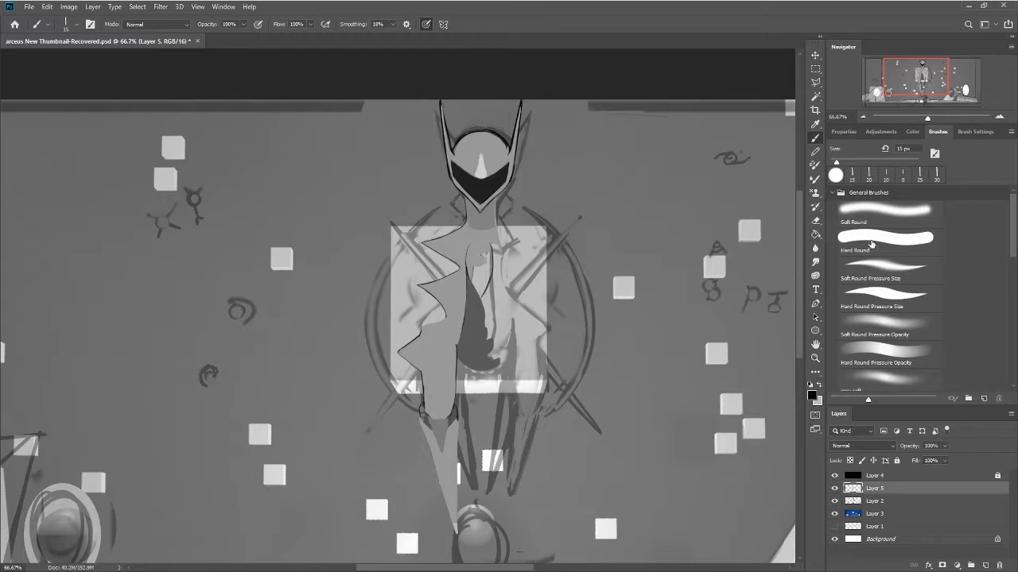
{"action": "key", "text": "period"}
{"action": "key", "text": "bracketleft"}
{"action": "key", "text": "bracketleft"}
{"action": "key", "text": "bracketleft"}
{"action": "key", "text": "bracketleft"}
{"action": "left_click_drag", "start_coordinate": [456, 535], "coordinate": [448, 508]}
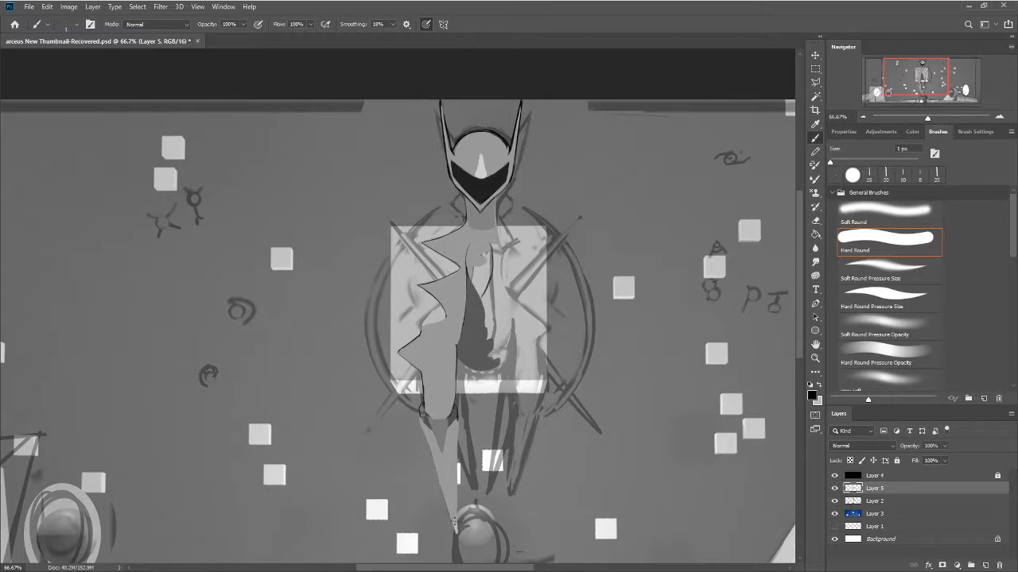
{"action": "left_click_drag", "start_coordinate": [455, 524], "coordinate": [451, 527]}
{"action": "left_click_drag", "start_coordinate": [456, 528], "coordinate": [455, 529]}
{"action": "mouse_move", "coordinate": [454, 528]}
{"action": "left_mouse_down"}
{"action": "mouse_move", "coordinate": [450, 495]}
{"action": "mouse_move", "coordinate": [455, 528]}
{"action": "left_mouse_up"}
Step: Sample a light gray from the head and fill the hoof of the left leg with a 4 px brush
{"action": "key", "text": "i"}
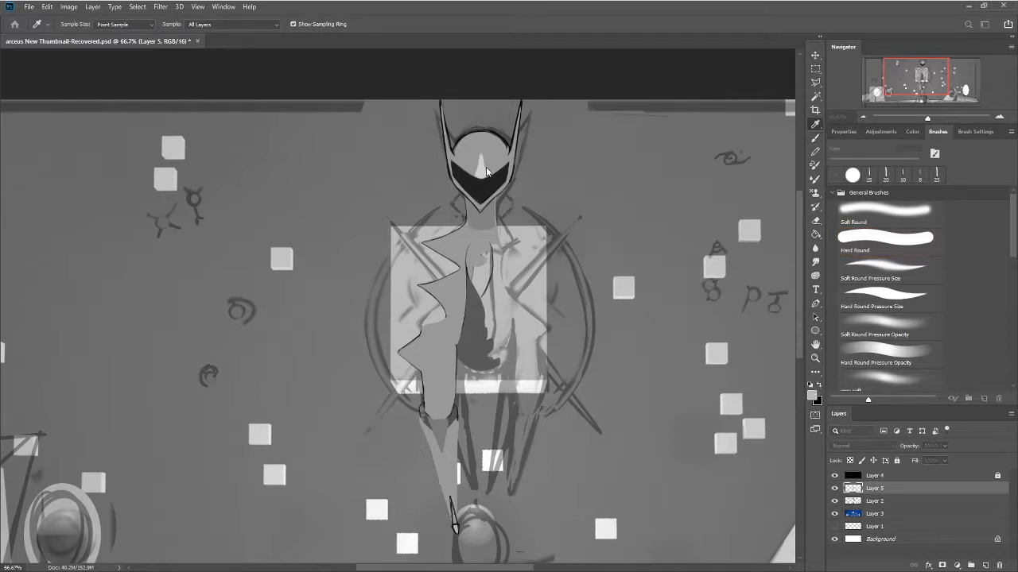
{"action": "key", "text": "b"}
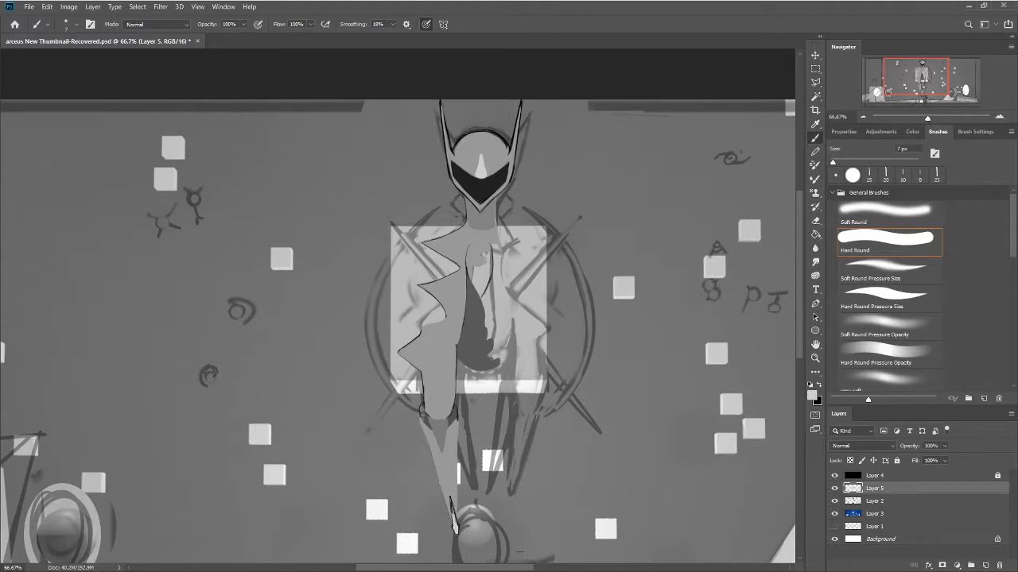
{"action": "key", "text": "bracketleft"}
{"action": "key", "text": "bracketleft"}
{"action": "key", "text": "bracketleft"}
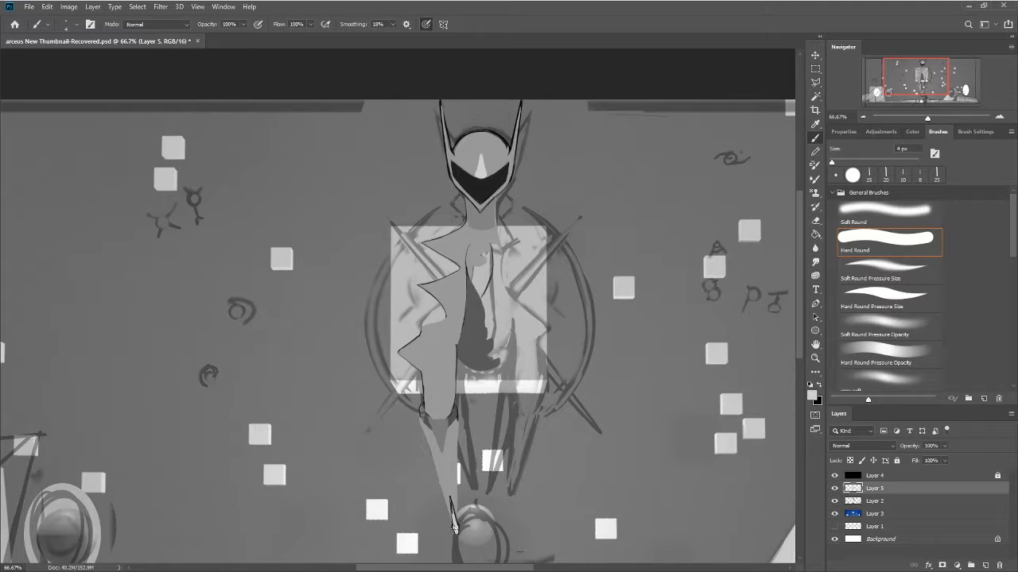
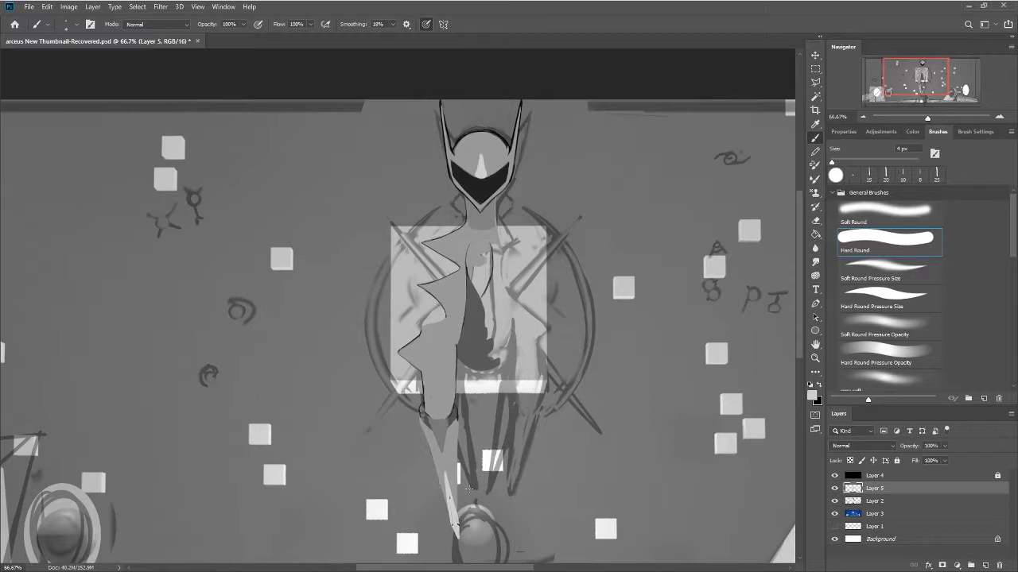
Step: Sample the leg's mid gray and trim the edges of the light hoof with a 4 px brush
{"action": "left_click", "coordinate": [812, 393]}
{"action": "left_click", "coordinate": [450, 455]}
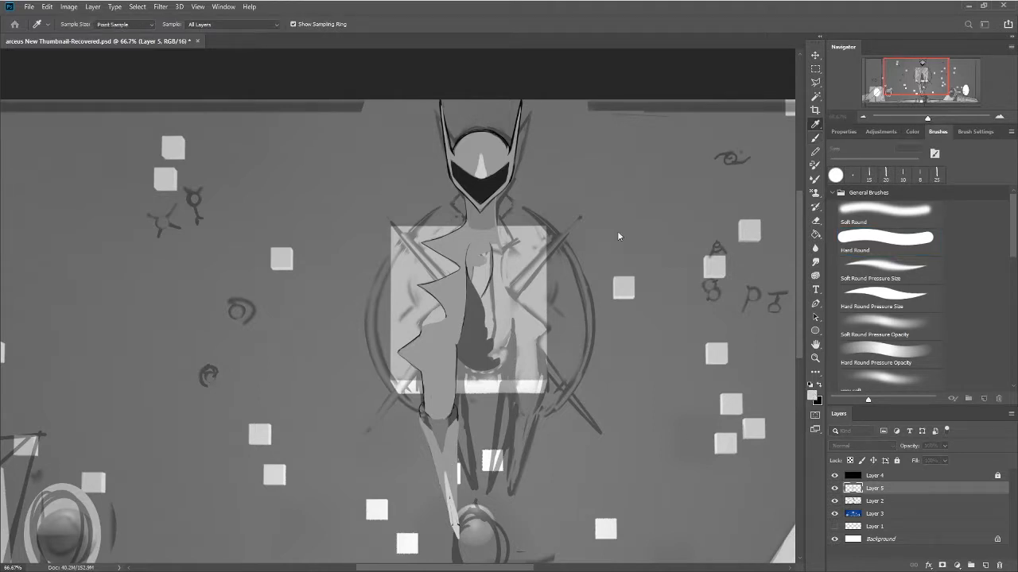
{"action": "left_click", "coordinate": [617, 230]}
{"action": "left_click_drag", "start_coordinate": [456, 507], "coordinate": [456, 519]}
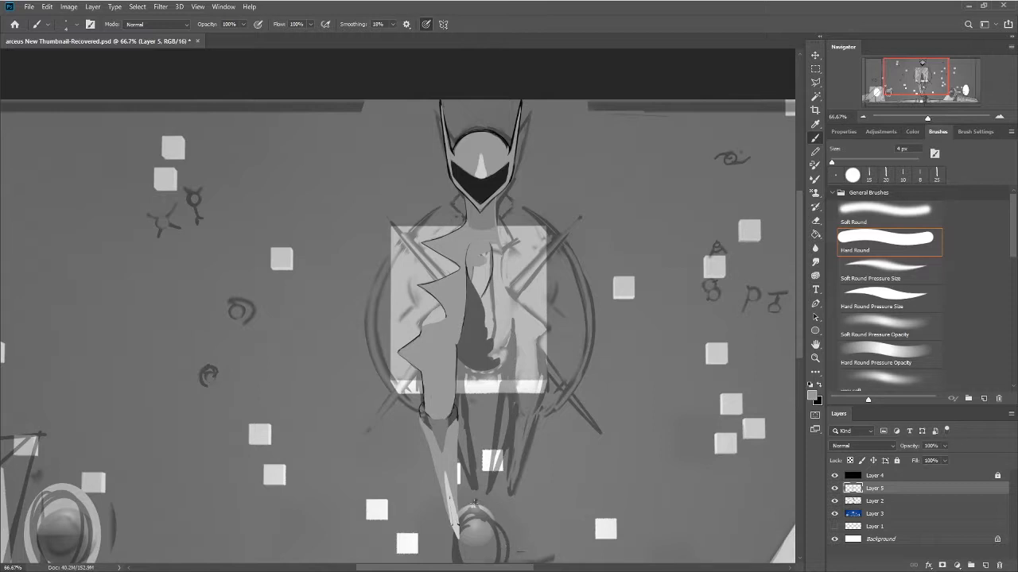
{"action": "left_click", "coordinate": [450, 528]}
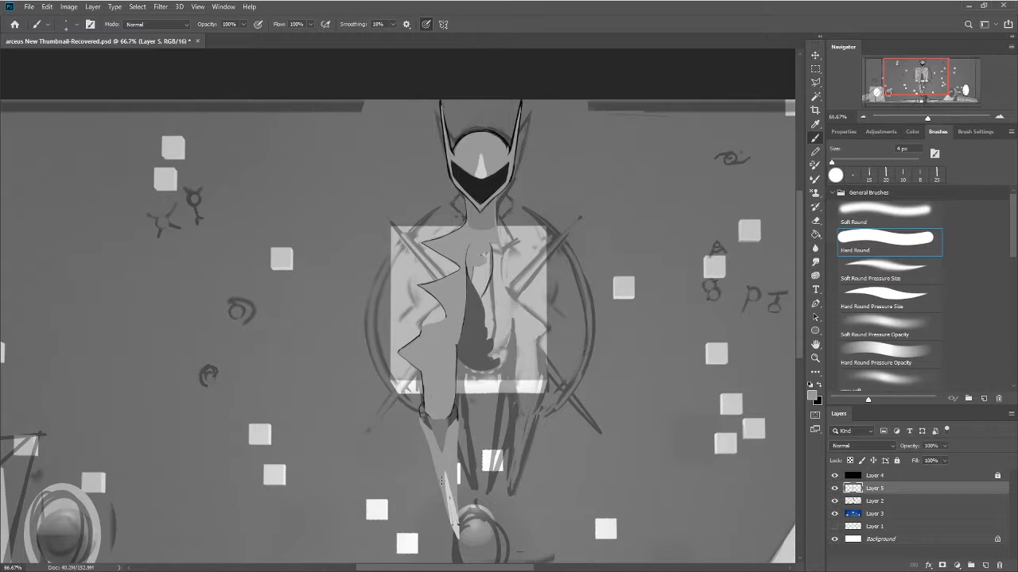
{"action": "left_click", "coordinate": [452, 505]}
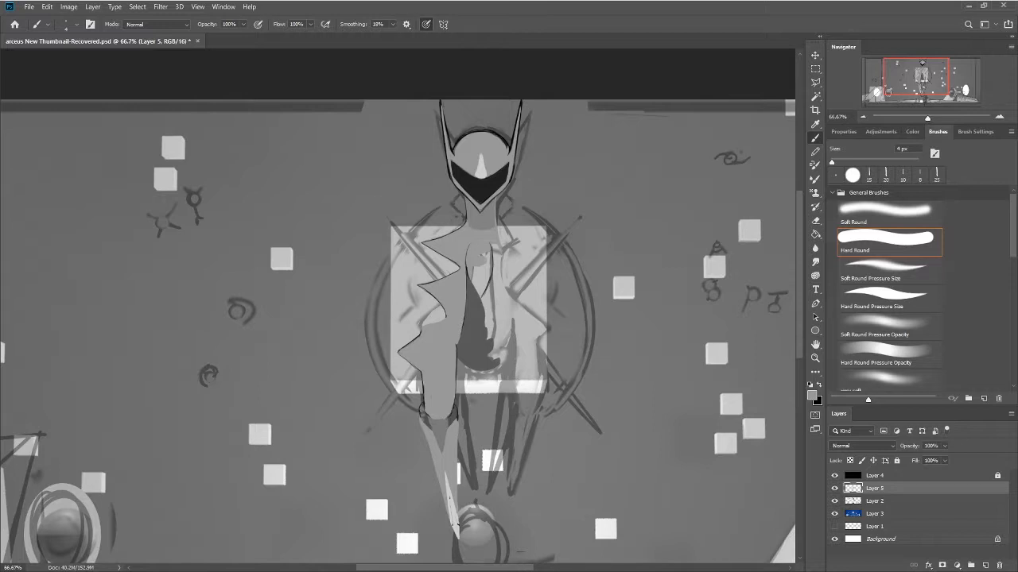
Step: Touch up the hoof's upper edge with a thin black line
{"action": "key", "text": "x"}
{"action": "key", "text": "bracketleft"}
{"action": "key", "text": "bracketleft"}
{"action": "key", "text": "bracketleft"}
{"action": "left_click_drag", "start_coordinate": [454, 514], "coordinate": [446, 493]}
{"action": "key", "text": "x"}
Step: Sample the light hoof gray to cover the leftover dark marks, and touch up the leg's tip with mid gray
{"action": "left_click", "coordinate": [476, 506], "text": "alt"}
{"action": "key", "text": "i"}
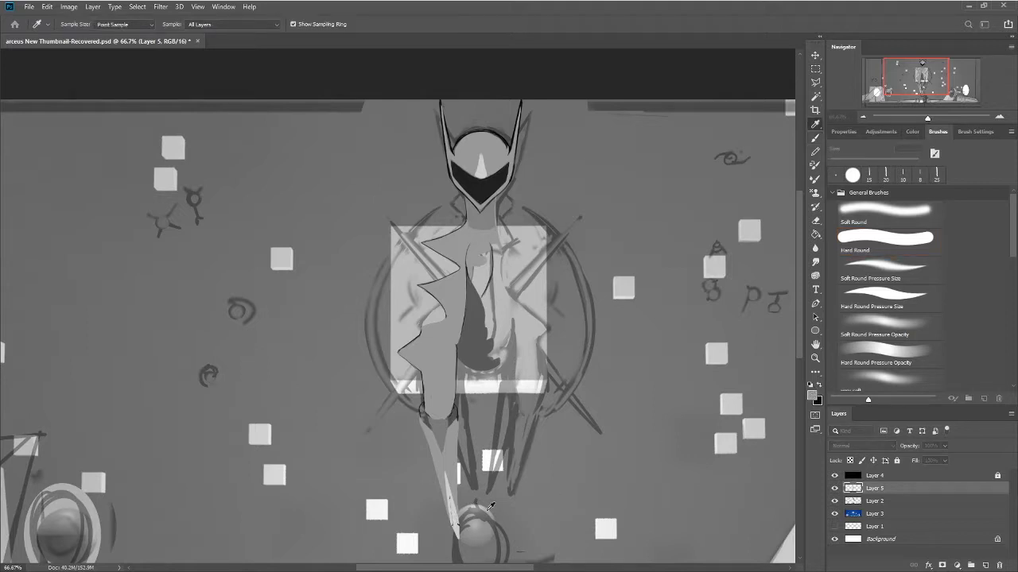
{"action": "key", "text": "b"}
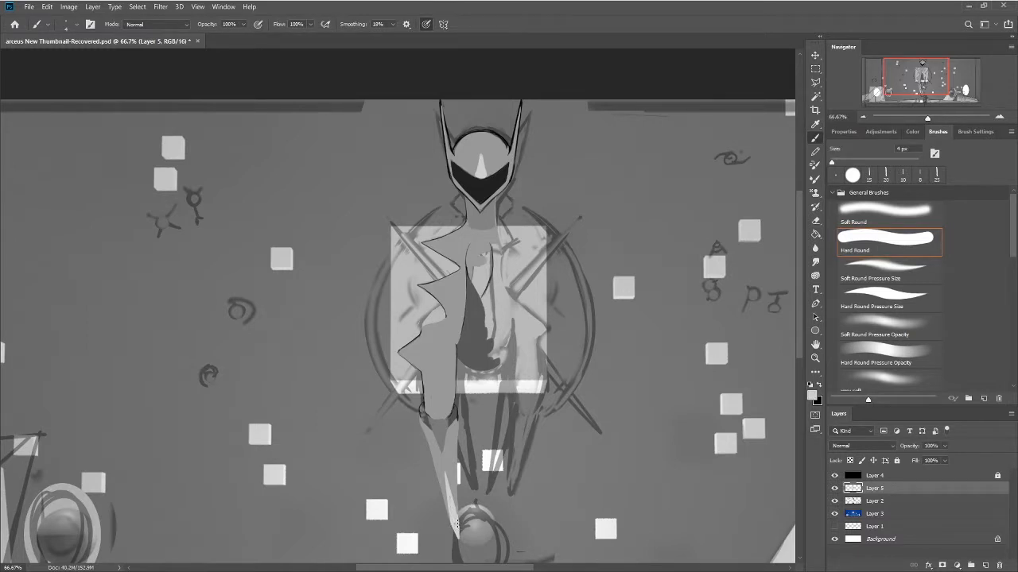
{"action": "left_click_drag", "start_coordinate": [450, 499], "coordinate": [451, 517]}
{"action": "key", "text": "i"}
{"action": "key", "text": "b"}
{"action": "left_click", "coordinate": [456, 541]}
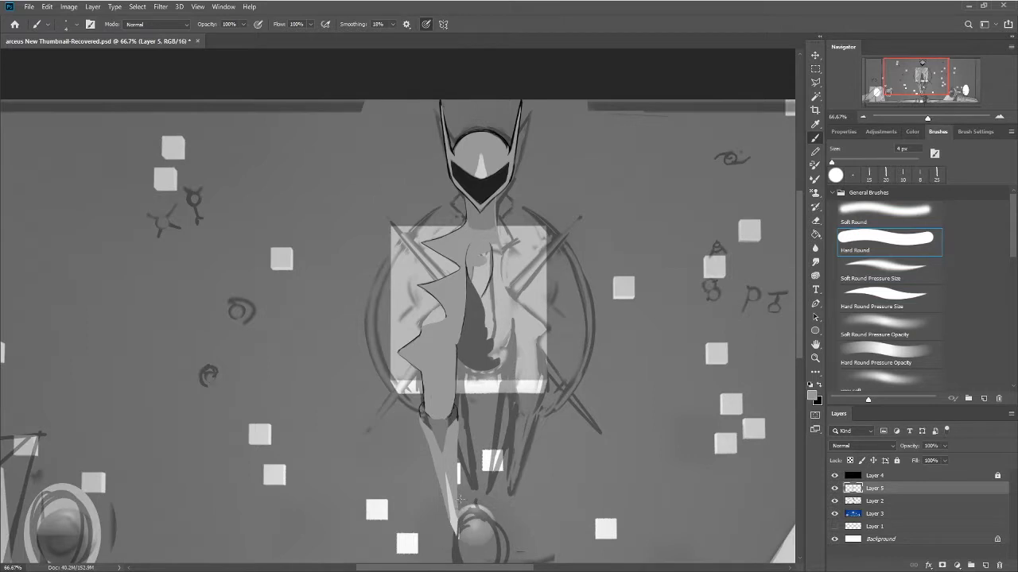
Step: Paint over the dark sketch marks around the left leg's knee joint with sampled grays and a 15 px brush
{"action": "left_click_drag", "start_coordinate": [457, 542], "coordinate": [466, 508]}
{"action": "key", "text": "i"}
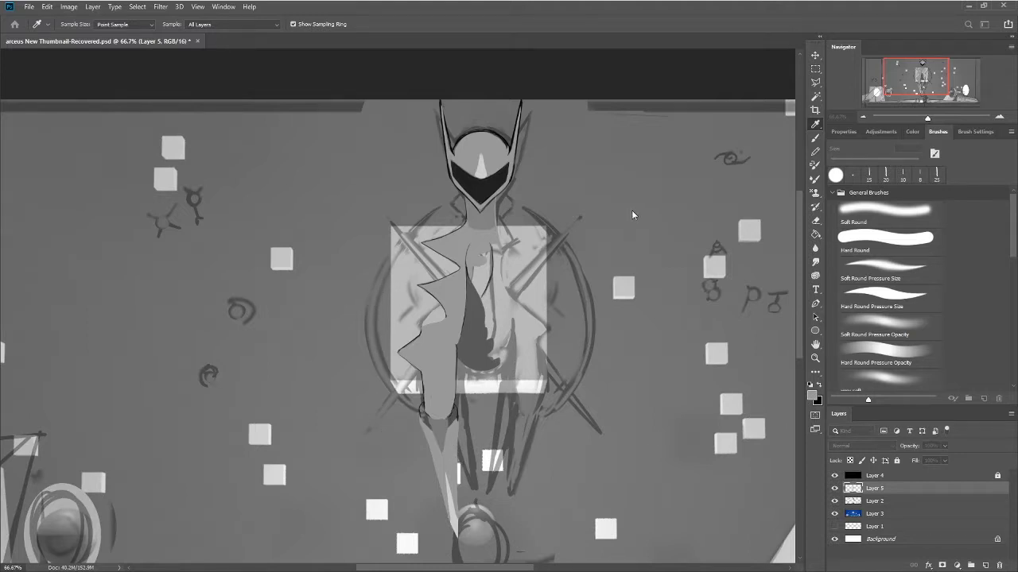
{"action": "key", "text": "b"}
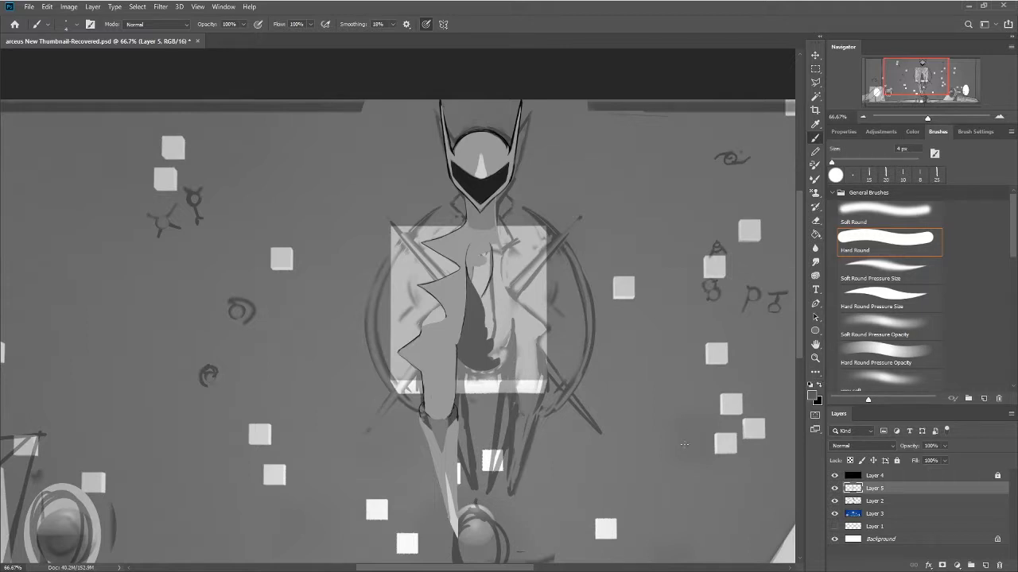
{"action": "left_click", "coordinate": [869, 174]}
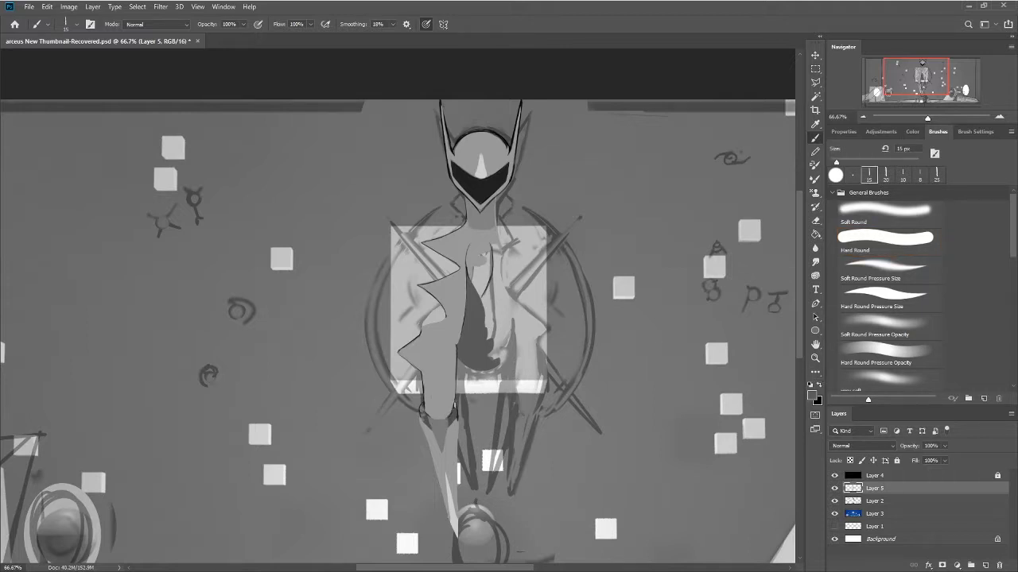
{"action": "left_click_drag", "start_coordinate": [440, 427], "coordinate": [443, 424]}
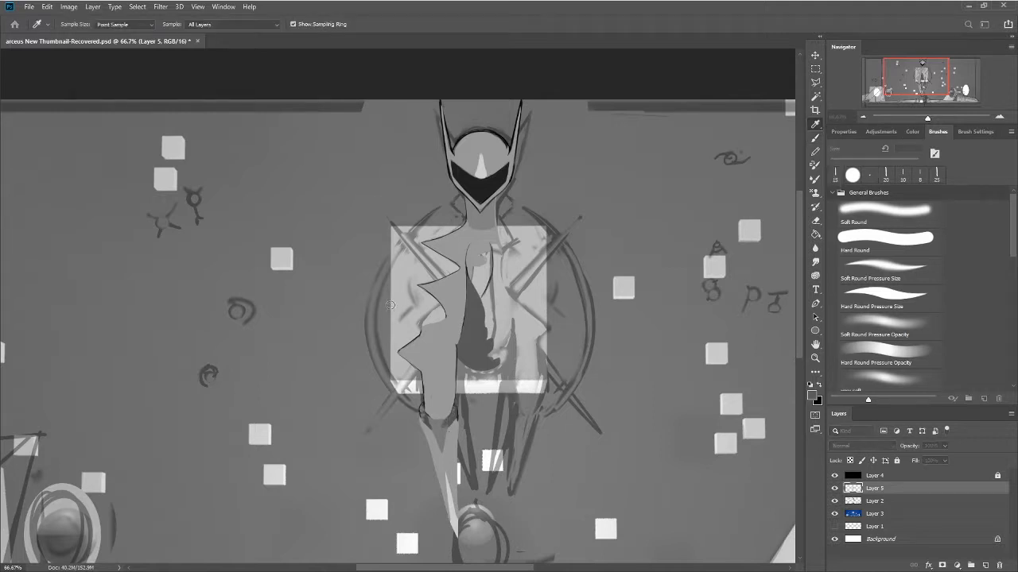
{"action": "left_click", "coordinate": [380, 276], "text": "alt"}
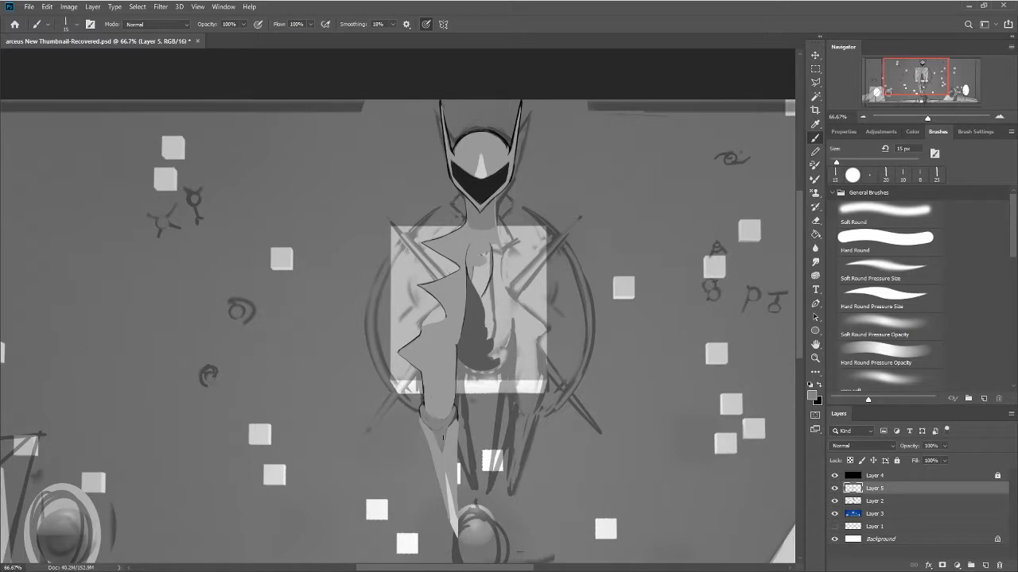
{"action": "mouse_move", "coordinate": [453, 415]}
{"action": "left_mouse_down"}
{"action": "mouse_move", "coordinate": [456, 407]}
{"action": "mouse_move", "coordinate": [432, 429]}
{"action": "left_mouse_up"}
{"action": "key", "text": "e"}
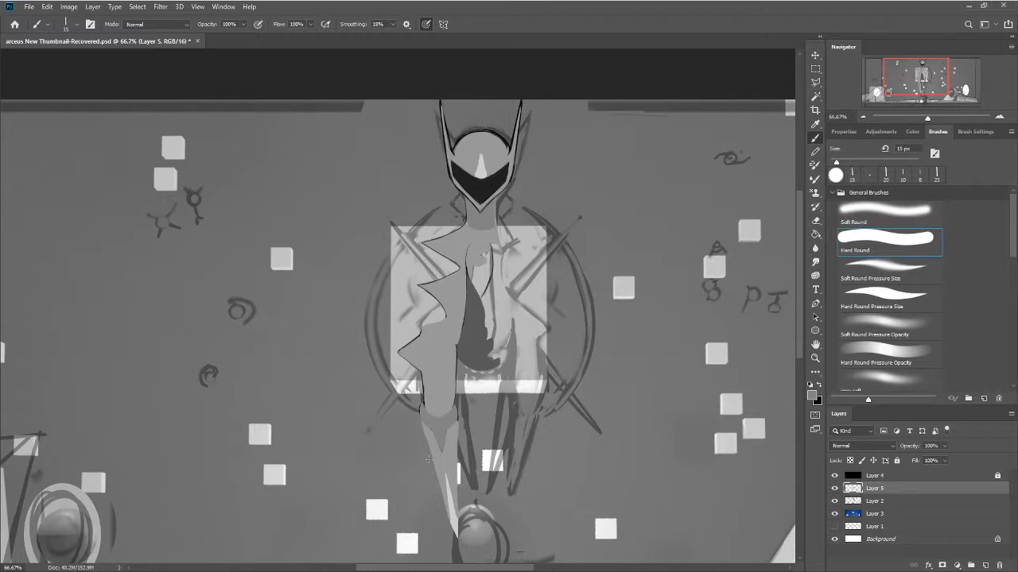
{"action": "key", "text": "b"}
{"action": "left_click", "coordinate": [851, 174]}
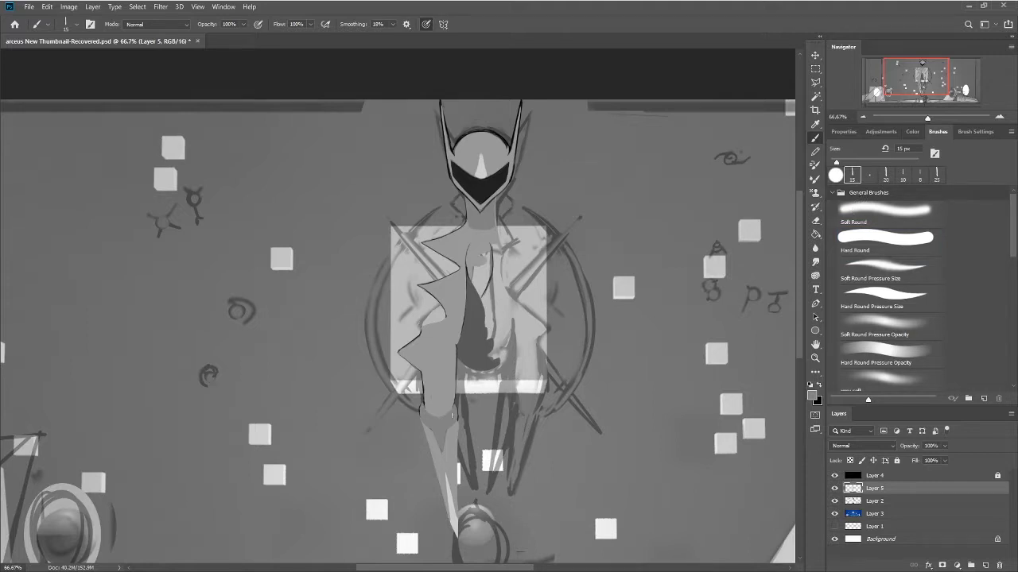
Step: Try to touch up the lower edge of the dark belly shape with a 20 px brush
{"action": "key", "text": "bracketright"}
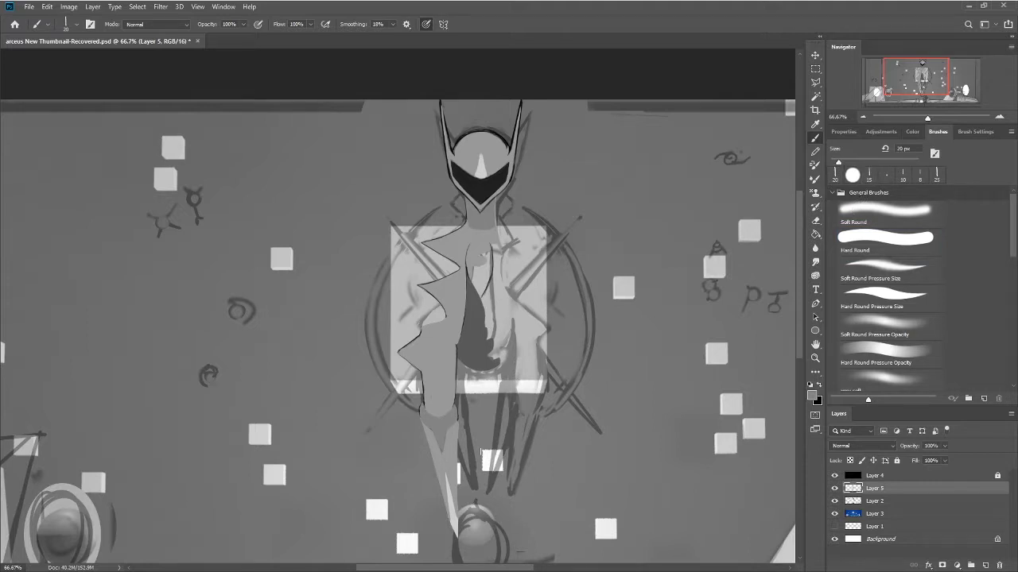
{"action": "key", "text": "w"}
{"action": "key", "text": "b"}
{"action": "key", "text": "bracketright"}
{"action": "key", "text": "i"}
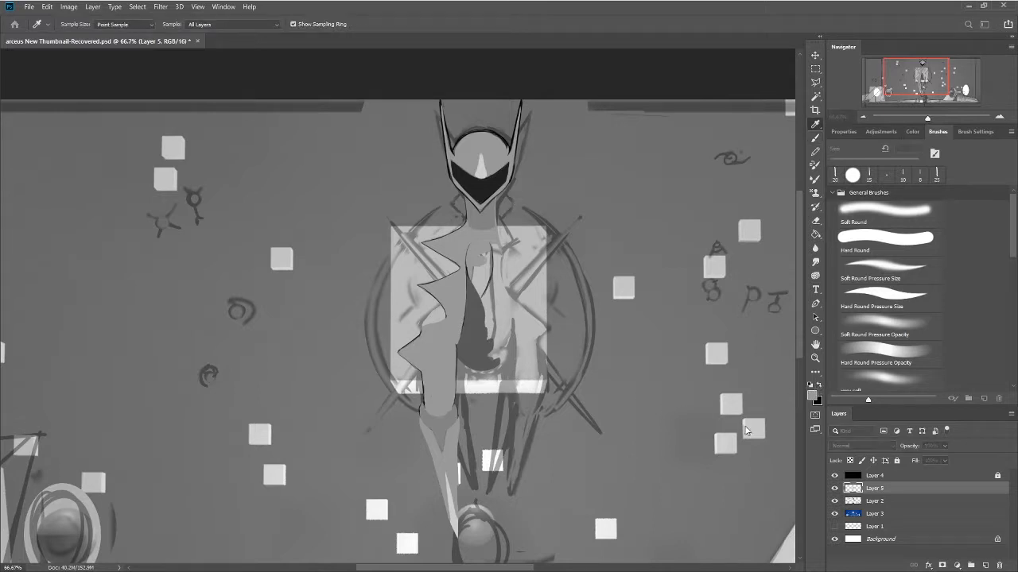
{"action": "key", "text": "b"}
{"action": "left_click_drag", "start_coordinate": [460, 357], "coordinate": [488, 370]}
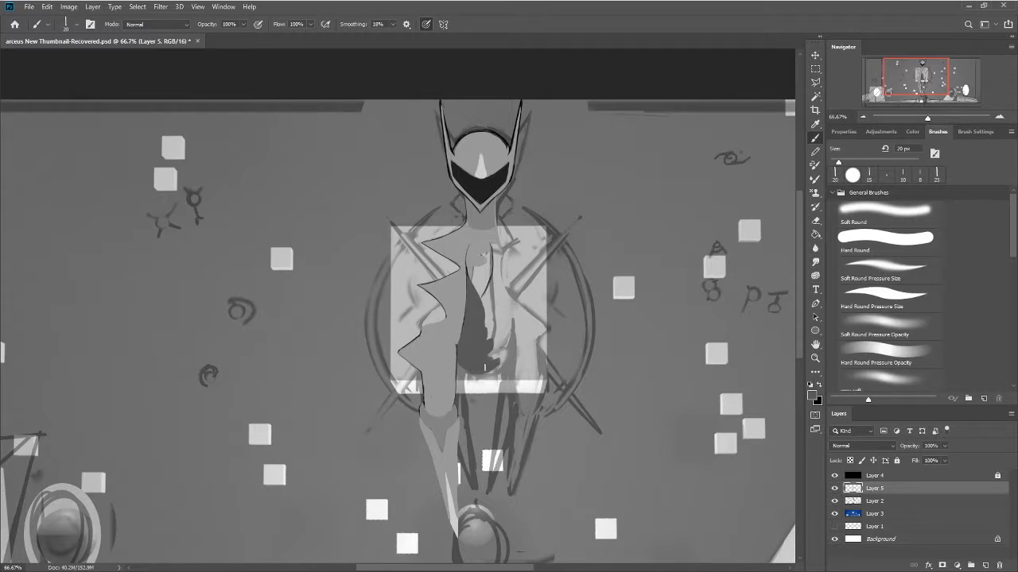
{"action": "key", "text": "ctrl+z"}
Step: Add thin black outlines along the left leg's knee joint with a 2 px Hard Round brush
{"action": "left_click", "coordinate": [809, 386]}
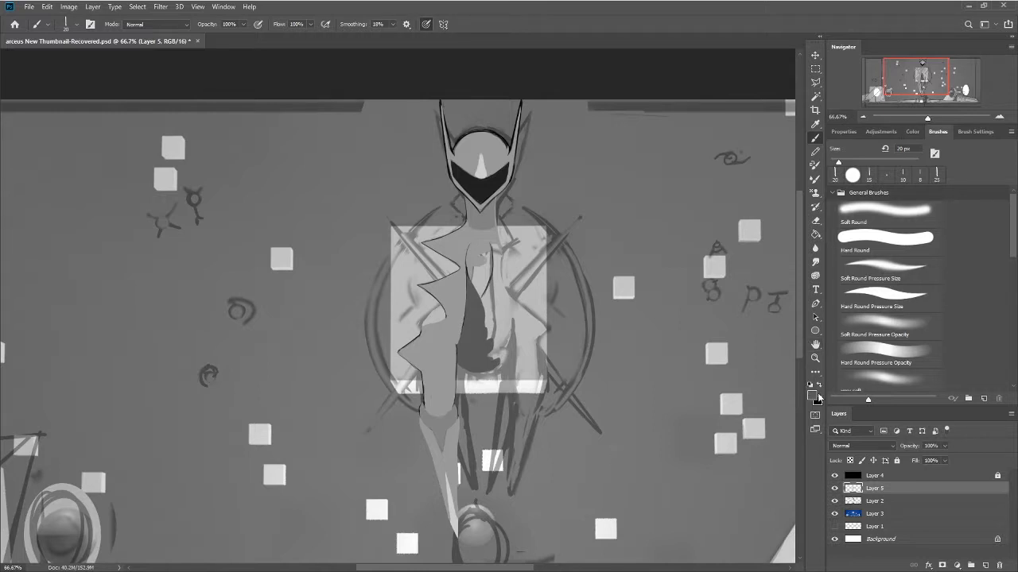
{"action": "left_click", "coordinate": [878, 245]}
{"action": "key", "text": "bracketleft"}
{"action": "key", "text": "bracketleft"}
{"action": "key", "text": "bracketleft"}
{"action": "key", "text": "bracketleft"}
{"action": "key", "text": "bracketleft"}
{"action": "key", "text": "bracketleft"}
{"action": "key", "text": "bracketleft"}
{"action": "key", "text": "bracketleft"}
{"action": "key", "text": "bracketleft"}
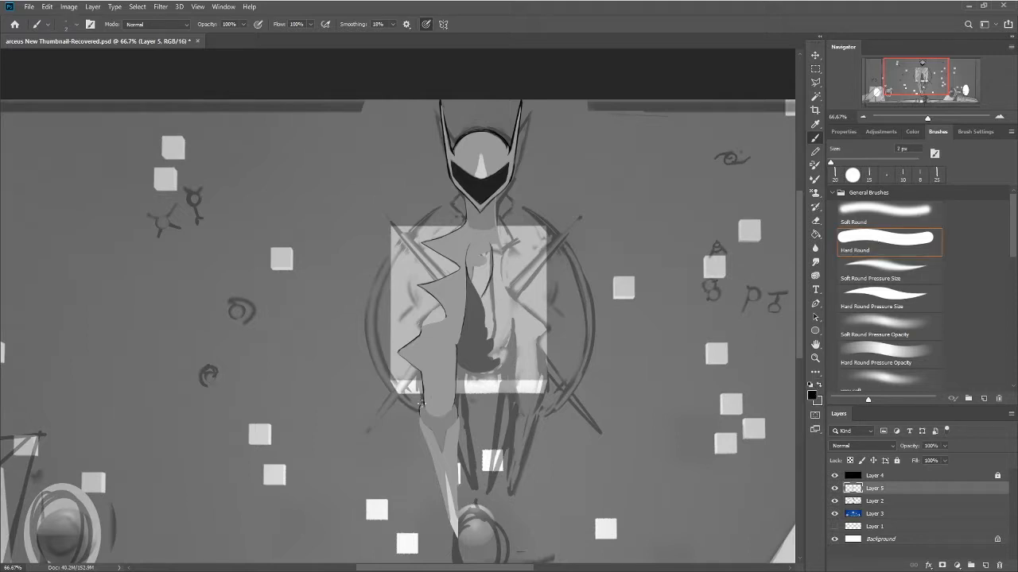
{"action": "left_click", "coordinate": [426, 418]}
Step: Sample the body's mid gray and clean up the underside of the lowest body spike with a 7 px brush
{"action": "key", "text": "i"}
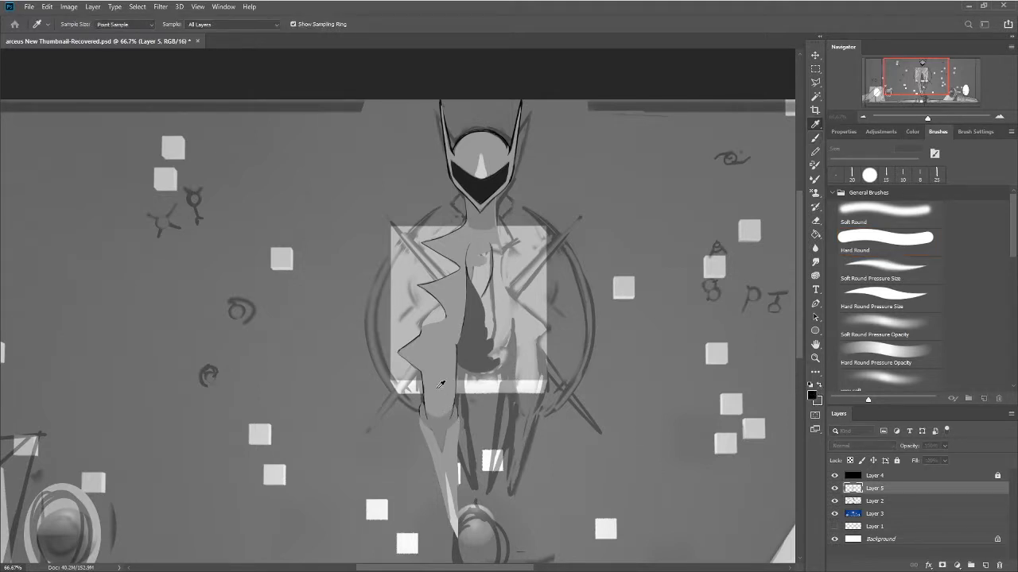
{"action": "left_click", "coordinate": [718, 392]}
{"action": "key", "text": "b"}
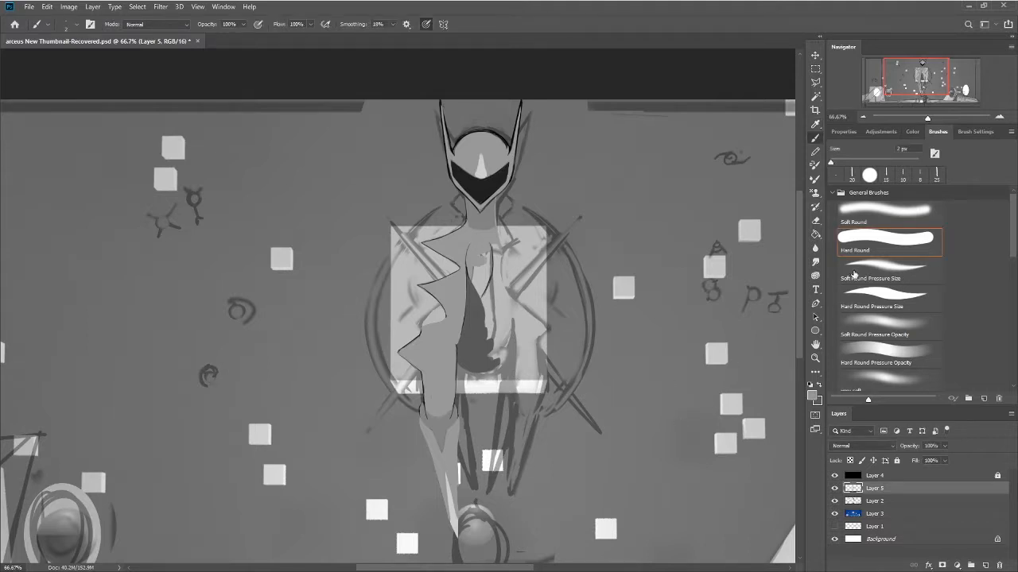
{"action": "key", "text": "bracketright"}
{"action": "key", "text": "bracketright"}
{"action": "key", "text": "bracketright"}
{"action": "key", "text": "bracketright"}
{"action": "key", "text": "bracketright"}
{"action": "mouse_move", "coordinate": [424, 372]}
{"action": "left_mouse_down"}
{"action": "mouse_move", "coordinate": [428, 410]}
{"action": "mouse_move", "coordinate": [428, 345]}
{"action": "mouse_move", "coordinate": [399, 353]}
{"action": "left_mouse_up"}
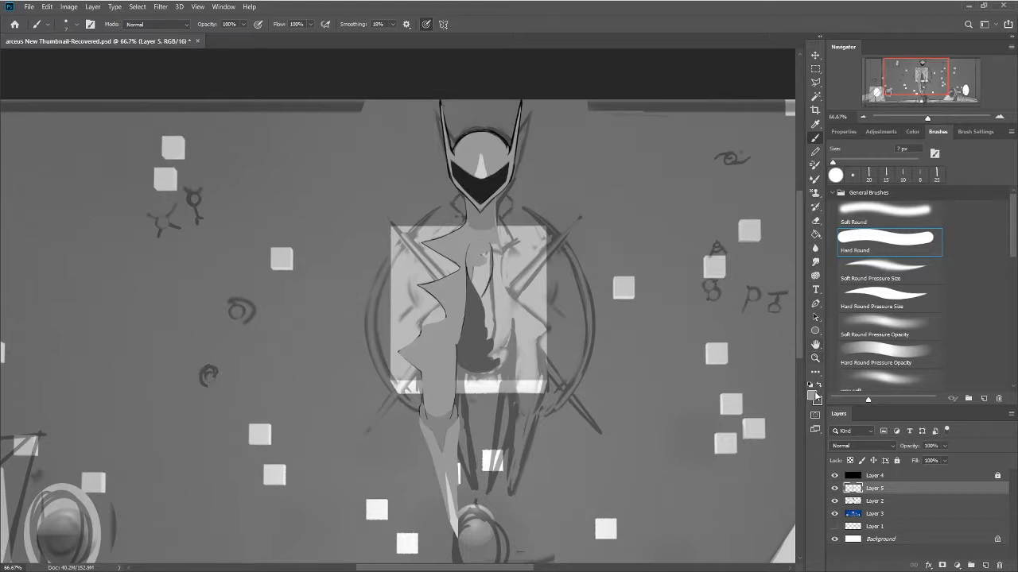
Step: Touch up the pointed tip of the left hoof in gray with an 8 px brush
{"action": "key", "text": "i"}
{"action": "key", "text": "b"}
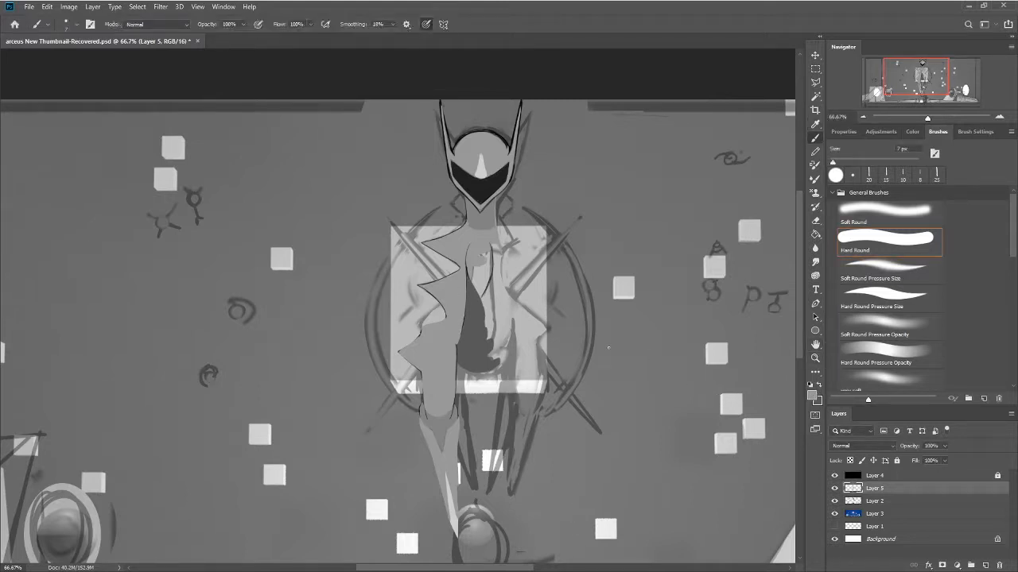
{"action": "key", "text": "bracketright"}
{"action": "key", "text": "bracketright"}
{"action": "key", "text": "bracketright"}
{"action": "key", "text": "bracketright"}
{"action": "key", "text": "bracketleft"}
{"action": "key", "text": "bracketleft"}
{"action": "key", "text": "bracketleft"}
{"action": "left_click_drag", "start_coordinate": [454, 537], "coordinate": [464, 519]}
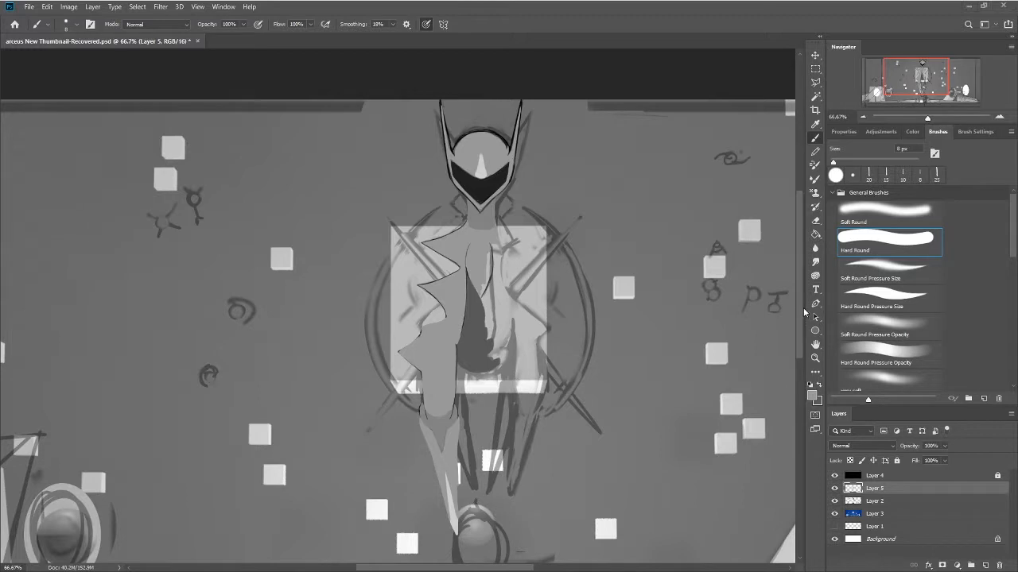
Step: Sample the head's gray, cover the forehead with a 125 px Hard Round dab, and clean its upper edge at 100 px
{"action": "left_click_drag", "start_coordinate": [799, 313], "coordinate": [800, 291]}
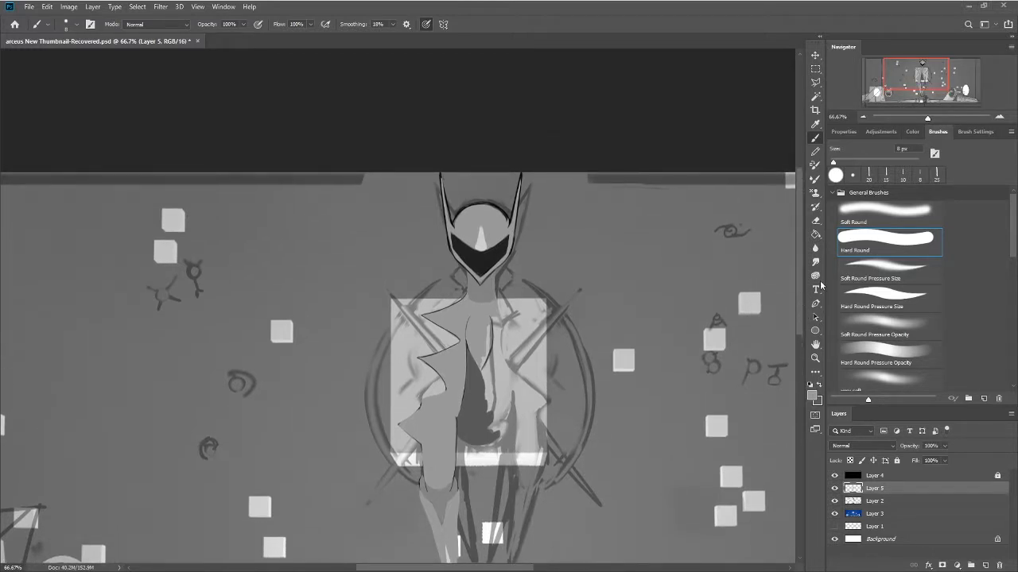
{"action": "key", "text": "ctrl+plus"}
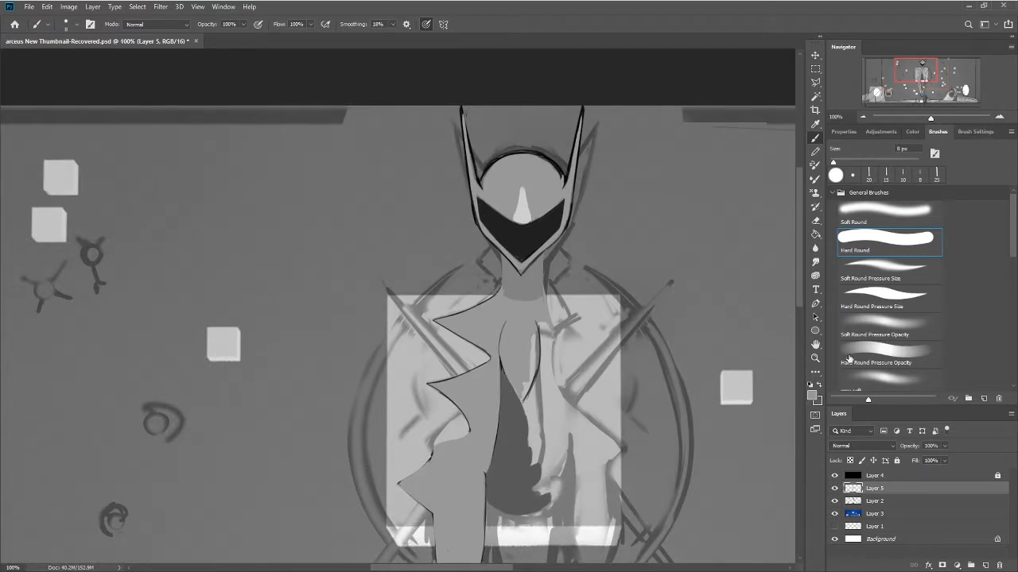
{"action": "left_click", "coordinate": [813, 396]}
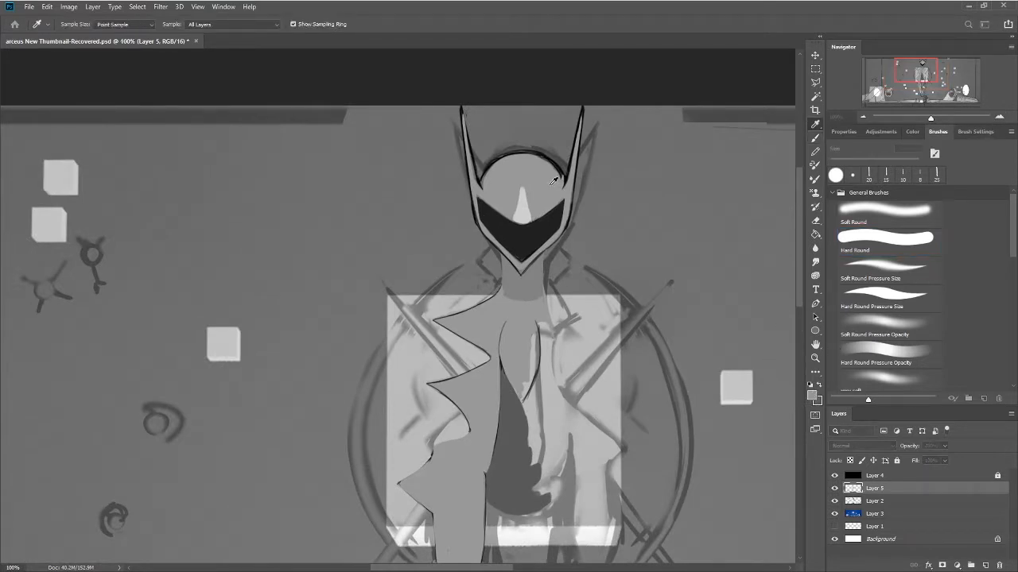
{"action": "key", "text": "Return"}
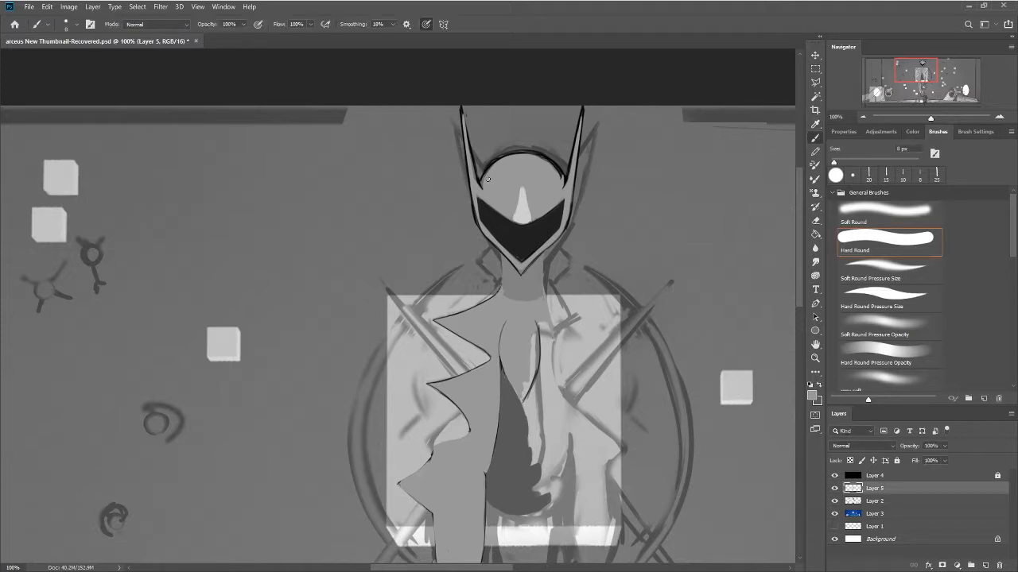
{"action": "key", "text": "bracketright"}
{"action": "key", "text": "bracketright"}
{"action": "key", "text": "bracketright"}
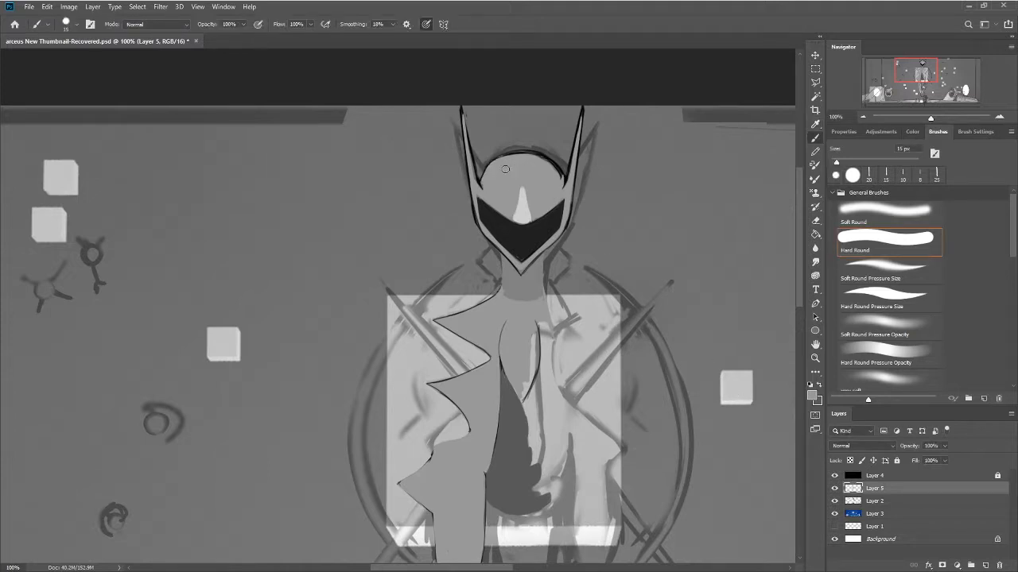
{"action": "key", "text": "bracketright"}
{"action": "key", "text": "bracketright"}
{"action": "key", "text": "bracketright"}
{"action": "key", "text": "bracketright"}
{"action": "key", "text": "bracketright"}
{"action": "key", "text": "bracketright"}
{"action": "key", "text": "bracketright"}
{"action": "key", "text": "bracketright"}
{"action": "key", "text": "bracketright"}
{"action": "key", "text": "bracketright"}
{"action": "key", "text": "bracketright"}
{"action": "key", "text": "bracketright"}
{"action": "key", "text": "bracketright"}
{"action": "key", "text": "bracketright"}
{"action": "key", "text": "bracketright"}
{"action": "key", "text": "bracketright"}
{"action": "key", "text": "bracketright"}
{"action": "key", "text": "bracketleft"}
{"action": "key", "text": "bracketleft"}
{"action": "left_click", "coordinate": [516, 185]}
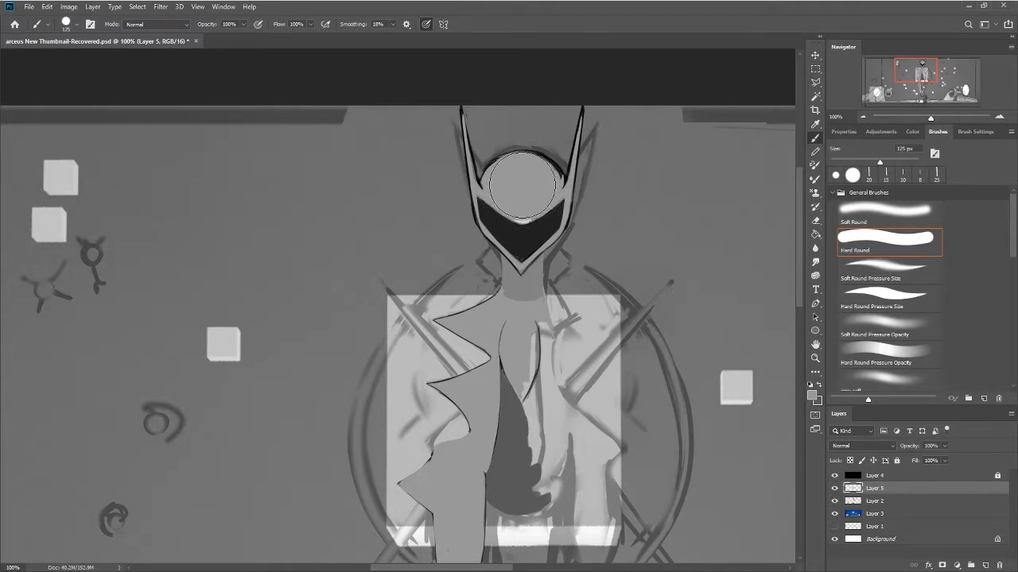
{"action": "key", "text": "bracketleft"}
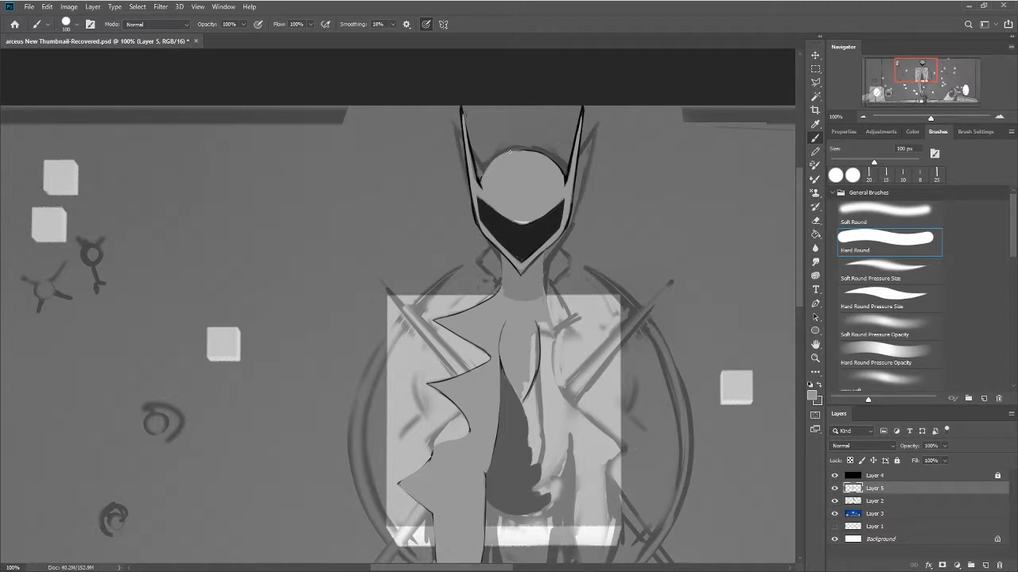
{"action": "left_click_drag", "start_coordinate": [491, 163], "coordinate": [512, 151]}
Step: Sample the black of the face mask and sharpen its upper-left edge with a 3 px brush
{"action": "key", "text": "bracketleft"}
{"action": "key", "text": "bracketleft"}
{"action": "key", "text": "bracketleft"}
{"action": "key", "text": "bracketleft"}
{"action": "key", "text": "bracketleft"}
{"action": "key", "text": "bracketleft"}
{"action": "key", "text": "bracketleft"}
{"action": "key", "text": "bracketleft"}
{"action": "key", "text": "bracketleft"}
{"action": "key", "text": "bracketleft"}
{"action": "key", "text": "bracketleft"}
{"action": "key", "text": "bracketleft"}
{"action": "key", "text": "bracketleft"}
{"action": "key", "text": "bracketleft"}
{"action": "key", "text": "bracketleft"}
{"action": "key", "text": "bracketleft"}
{"action": "key", "text": "bracketleft"}
{"action": "key", "text": "i"}
{"action": "left_click", "coordinate": [491, 213]}
{"action": "key", "text": "b"}
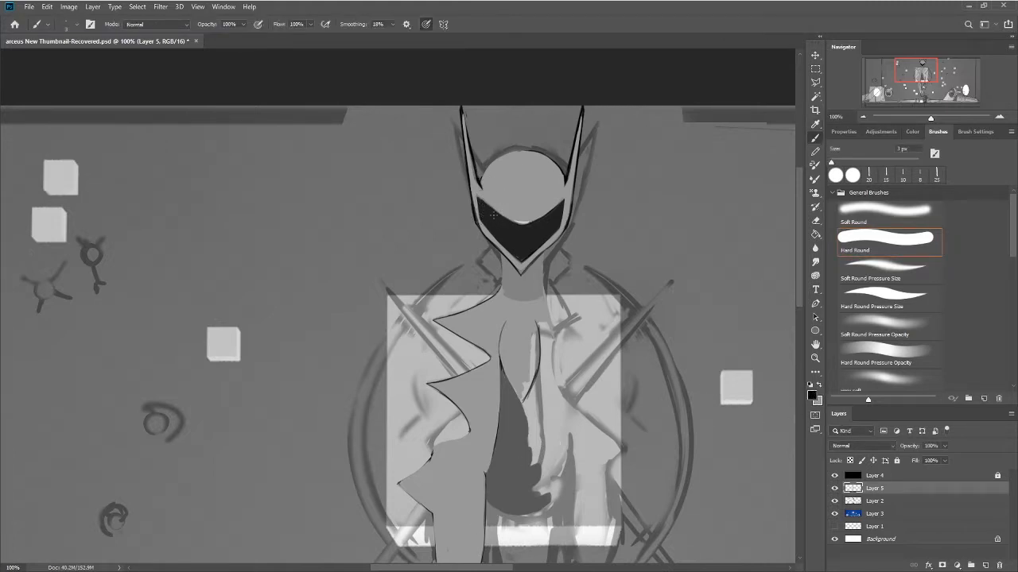
{"action": "mouse_move", "coordinate": [481, 200]}
{"action": "left_mouse_down"}
{"action": "mouse_move", "coordinate": [475, 194]}
{"action": "mouse_move", "coordinate": [501, 214]}
{"action": "left_mouse_up"}
Step: Sample a gray and paint over the thick black outline at the left horn's tip with a 20 px brush
{"action": "left_click", "coordinate": [768, 362], "text": "alt"}
{"action": "left_click", "coordinate": [869, 173]}
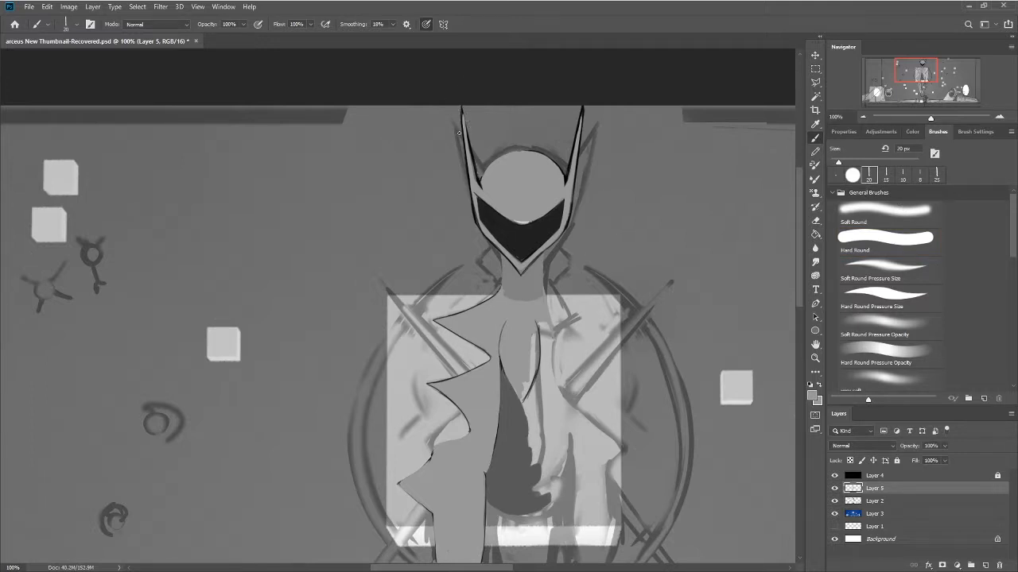
{"action": "left_click_drag", "start_coordinate": [471, 153], "coordinate": [462, 109]}
{"action": "key", "text": "ctrl+z"}
{"action": "key", "text": "ctrl+shift+z"}
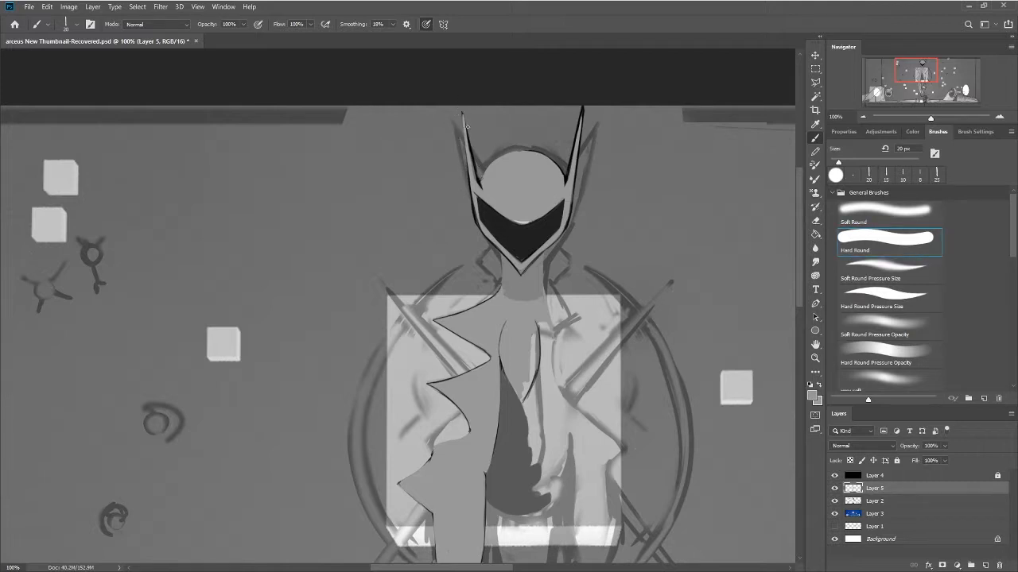
{"action": "key", "text": "ctrl+z"}
{"action": "key", "text": "ctrl+shift+z"}
{"action": "left_click_drag", "start_coordinate": [459, 129], "coordinate": [465, 123]}
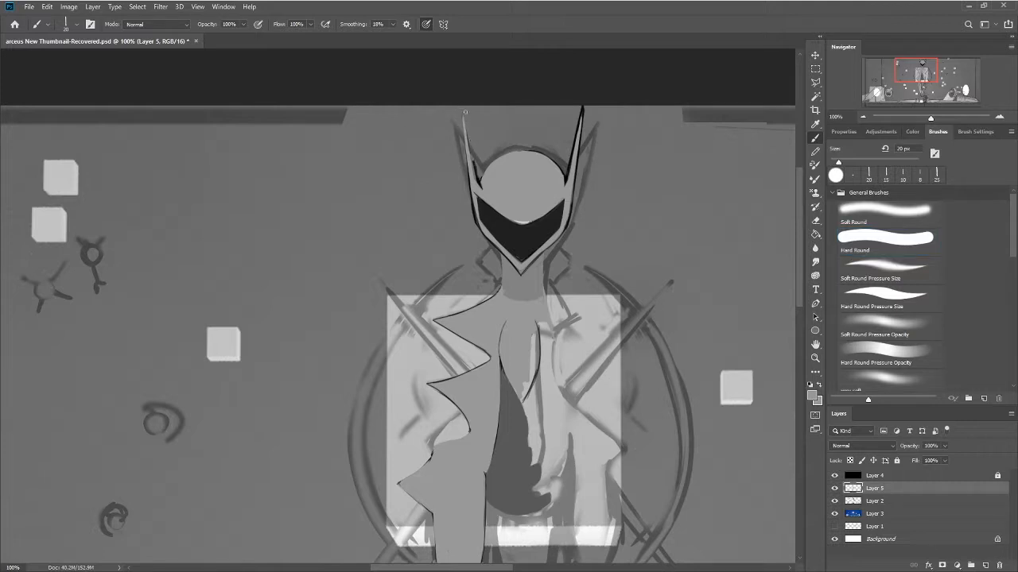
{"action": "left_click_drag", "start_coordinate": [465, 124], "coordinate": [470, 148]}
Step: Refine the left horn's tip and outer edge down to the cheek in gray with an 8 px brush
{"action": "key", "text": "bracketleft"}
{"action": "key", "text": "bracketleft"}
{"action": "key", "text": "bracketleft"}
{"action": "left_click_drag", "start_coordinate": [462, 117], "coordinate": [465, 131]}
{"action": "left_click_drag", "start_coordinate": [468, 170], "coordinate": [479, 228]}
Step: Compare the left horn's edge with and without the latest strokes by repeatedly undoing and redoing them
{"action": "key", "text": "ctrl+z"}
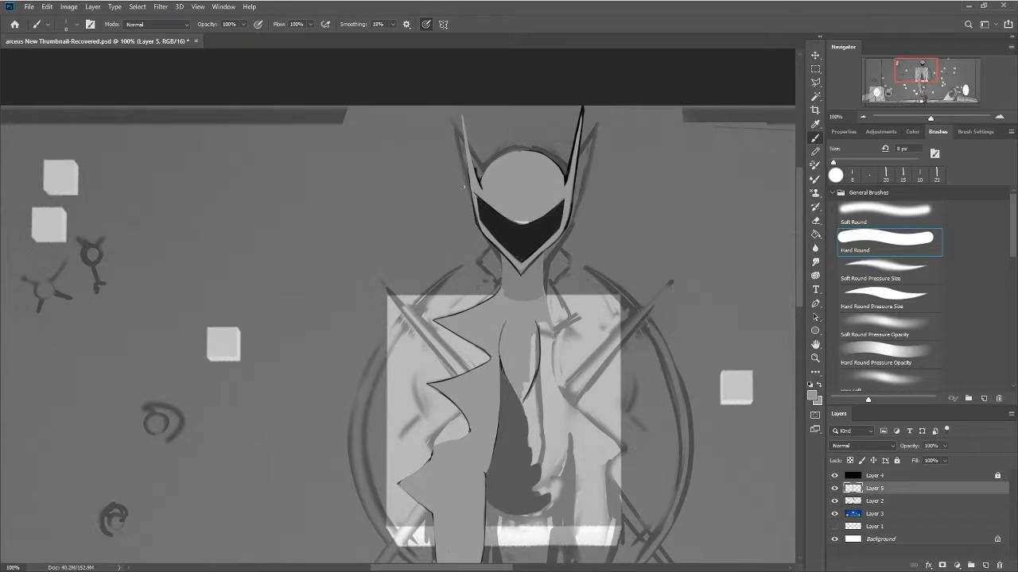
{"action": "key", "text": "ctrl+z"}
{"action": "key", "text": "ctrl+shift+z"}
{"action": "key", "text": "ctrl+shift+z"}
{"action": "key", "text": "ctrl+z"}
{"action": "key", "text": "ctrl+shift+z"}
{"action": "key", "text": "ctrl+z"}
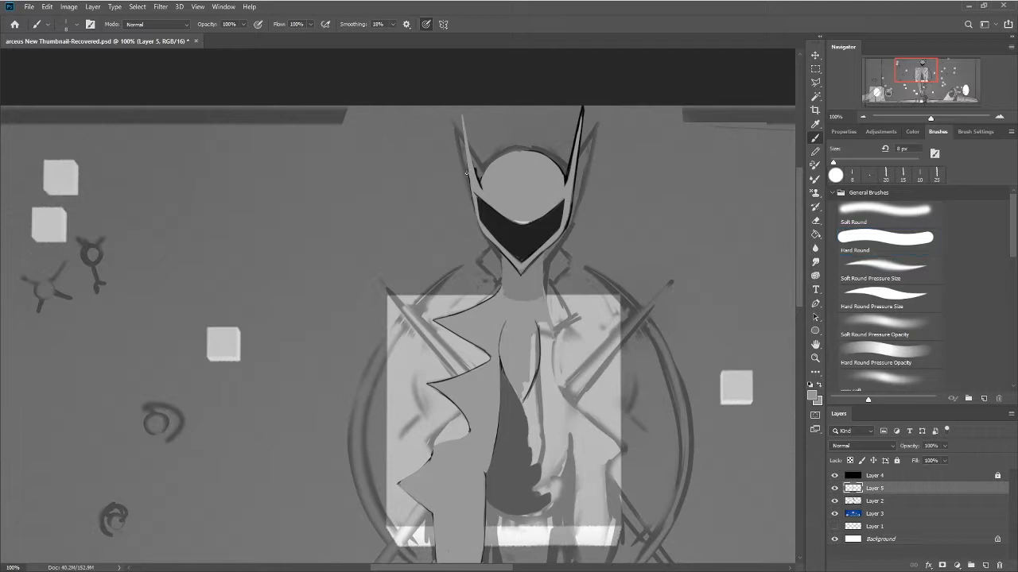
{"action": "key", "text": "ctrl+shift+z"}
{"action": "key", "text": "ctrl+z"}
{"action": "key", "text": "ctrl+shift+z"}
{"action": "key", "text": "ctrl+z"}
{"action": "key", "text": "ctrl+shift+z"}
{"action": "key", "text": "ctrl+z"}
{"action": "key", "text": "ctrl+shift+z"}
Step: Clean up the black lines on the left horn's inner edge in gray with 8 px and 5 px brushes
{"action": "left_click_drag", "start_coordinate": [481, 182], "coordinate": [482, 173]}
{"action": "left_click_drag", "start_coordinate": [473, 172], "coordinate": [483, 190]}
{"action": "key", "text": "bracketleft"}
{"action": "key", "text": "bracketleft"}
{"action": "key", "text": "bracketleft"}
{"action": "mouse_move", "coordinate": [468, 135]}
{"action": "left_mouse_down"}
{"action": "mouse_move", "coordinate": [477, 184]}
{"action": "mouse_move", "coordinate": [463, 120]}
{"action": "mouse_move", "coordinate": [480, 189]}
{"action": "mouse_move", "coordinate": [466, 125]}
{"action": "mouse_move", "coordinate": [475, 165]}
{"action": "left_mouse_up"}
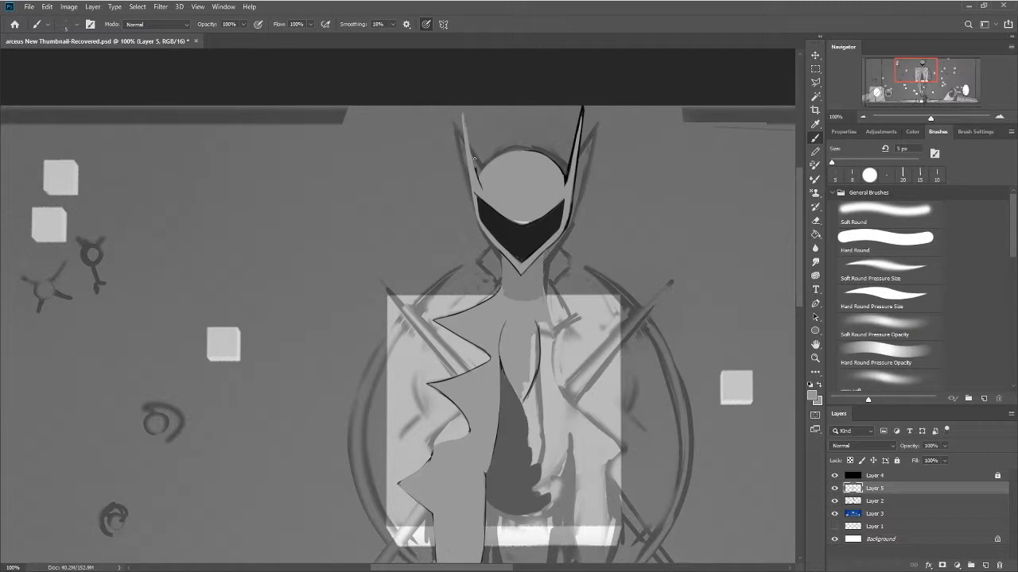
{"action": "left_click_drag", "start_coordinate": [475, 159], "coordinate": [472, 161]}
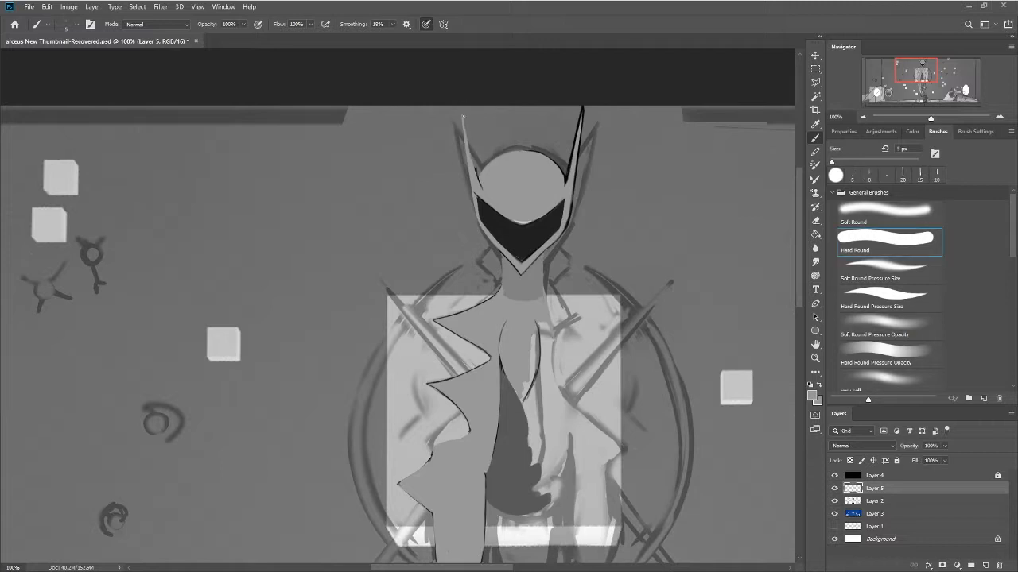
{"action": "key", "text": "ctrl+z"}
{"action": "key", "text": "ctrl+shift+z"}
Step: Try to adjust the lower outer edge of the left horn with an 8 px brush stroke
{"action": "key", "text": "bracketright"}
{"action": "key", "text": "bracketright"}
{"action": "key", "text": "bracketright"}
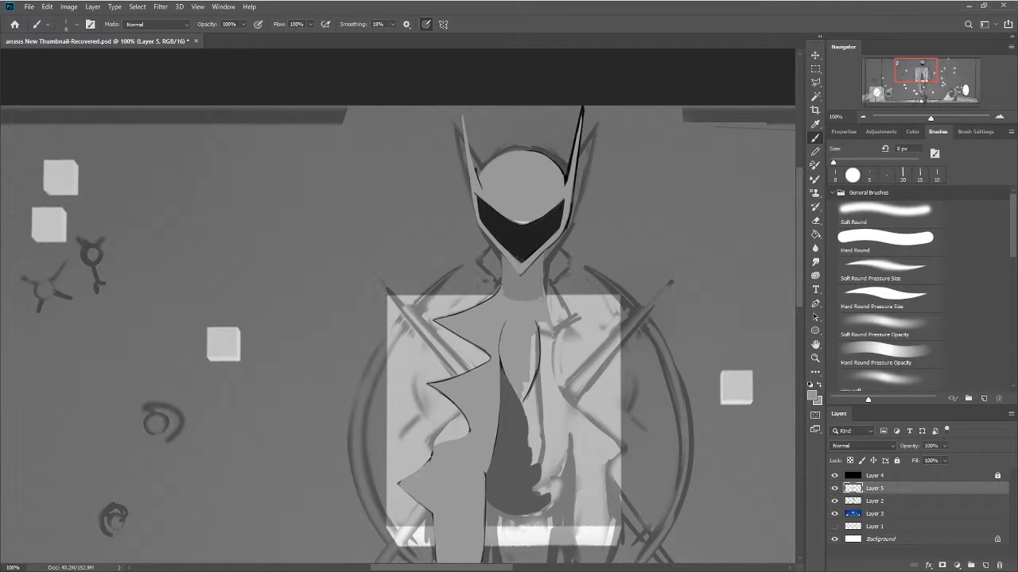
{"action": "left_click_drag", "start_coordinate": [469, 170], "coordinate": [471, 191]}
{"action": "key", "text": "ctrl+z"}
Step: Cover the light sliver below the forehead and smooth its border with the mask using a 15 px brush
{"action": "key", "text": "bracketright"}
{"action": "key", "text": "bracketright"}
{"action": "key", "text": "bracketright"}
{"action": "left_click_drag", "start_coordinate": [512, 216], "coordinate": [521, 221]}
{"action": "left_click_drag", "start_coordinate": [484, 203], "coordinate": [505, 220]}
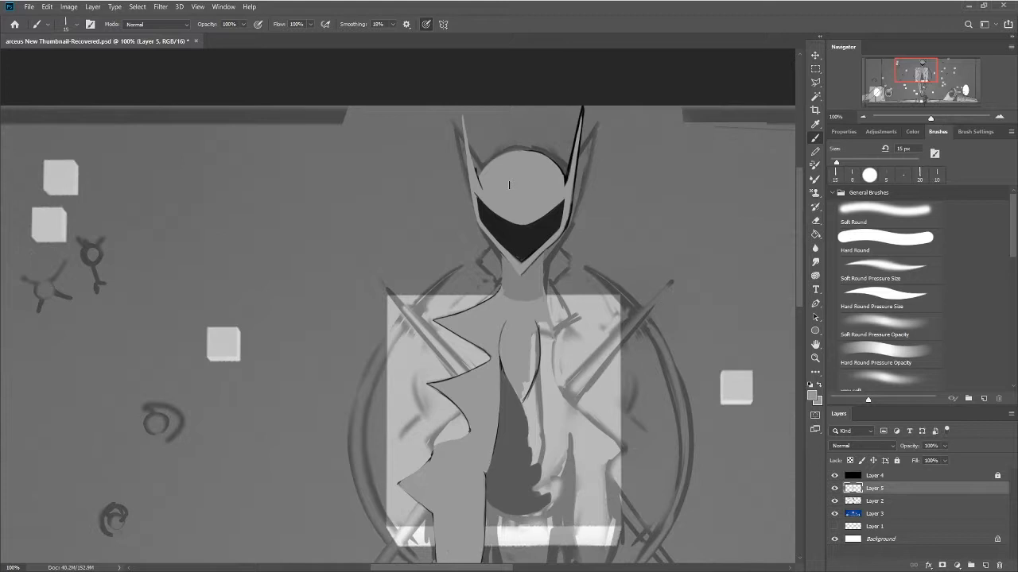
{"action": "key", "text": "i"}
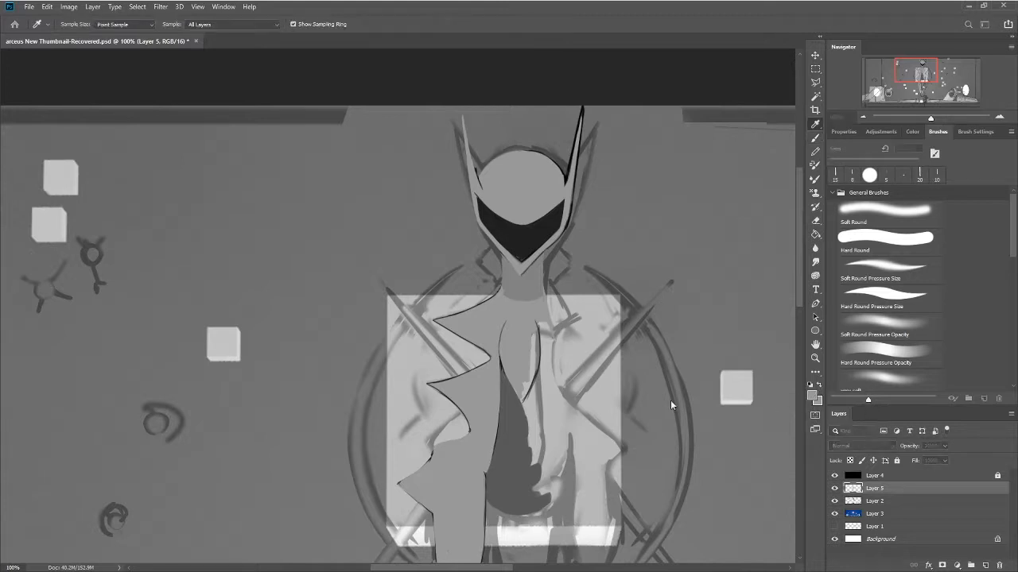
Step: Sharpen the left corner of the dark face mask in near-black with a 6 px brush
{"action": "key", "text": "b"}
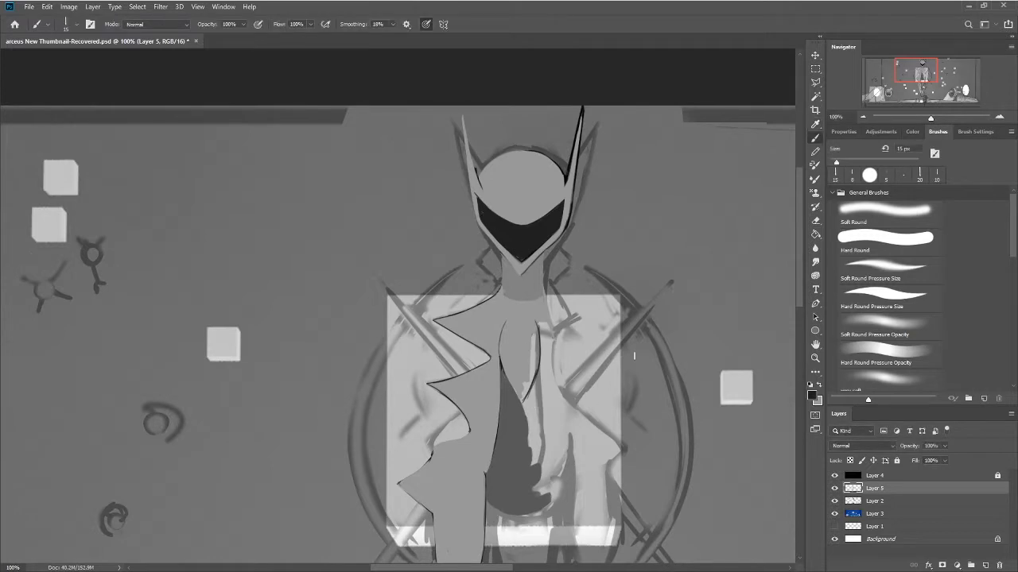
{"action": "key", "text": "bracketleft"}
{"action": "key", "text": "bracketleft"}
{"action": "key", "text": "bracketleft"}
{"action": "key", "text": "bracketleft"}
{"action": "key", "text": "bracketleft"}
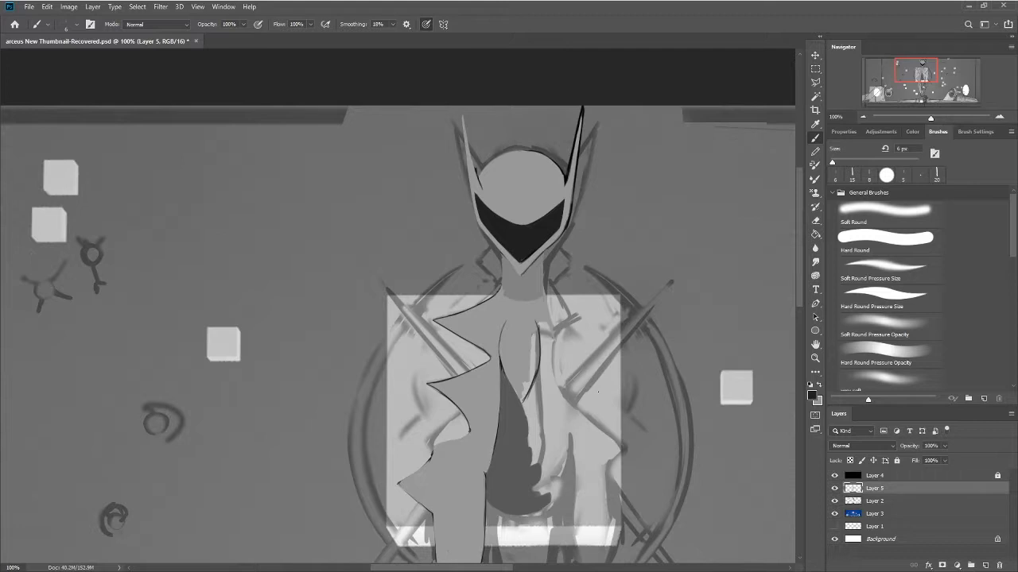
Step: Try dark 20 px brush marks across the chest and the left side of the body, and undo them
{"action": "key", "text": "i"}
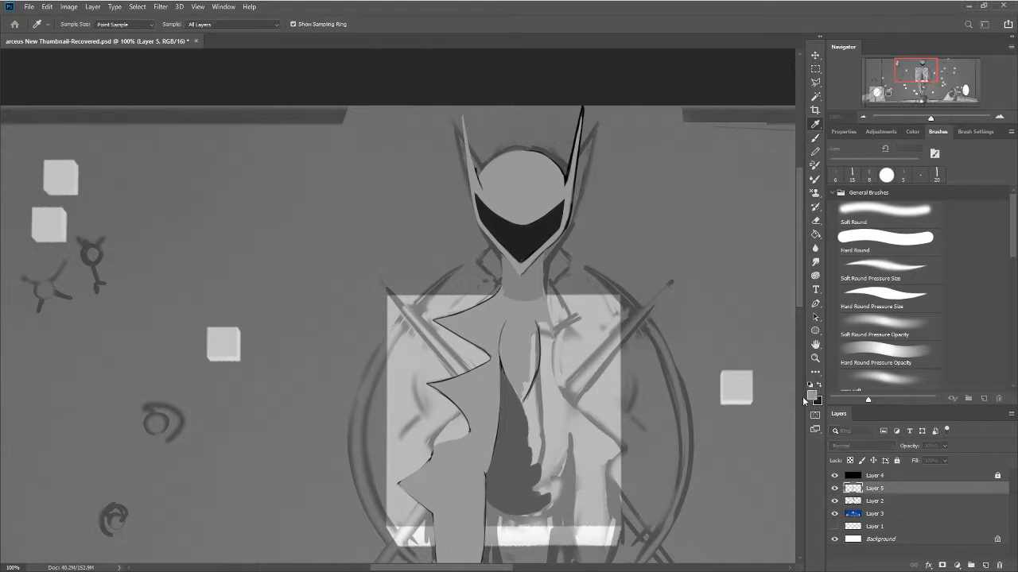
{"action": "left_click", "coordinate": [815, 137]}
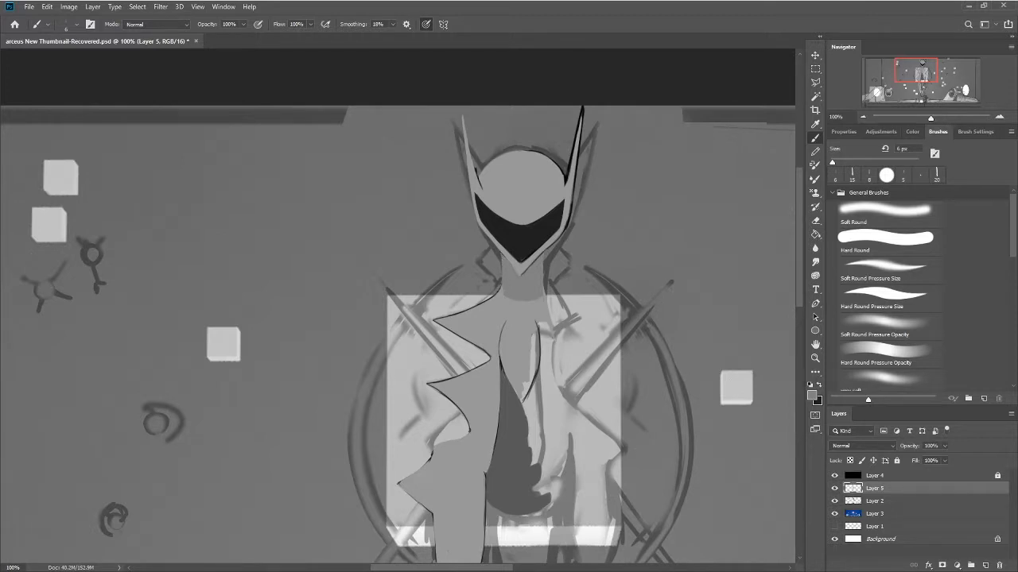
{"action": "left_click", "coordinate": [730, 387], "text": "alt"}
{"action": "key", "text": "bracketright"}
{"action": "key", "text": "bracketright"}
{"action": "key", "text": "bracketright"}
{"action": "key", "text": "bracketright"}
{"action": "key", "text": "bracketright"}
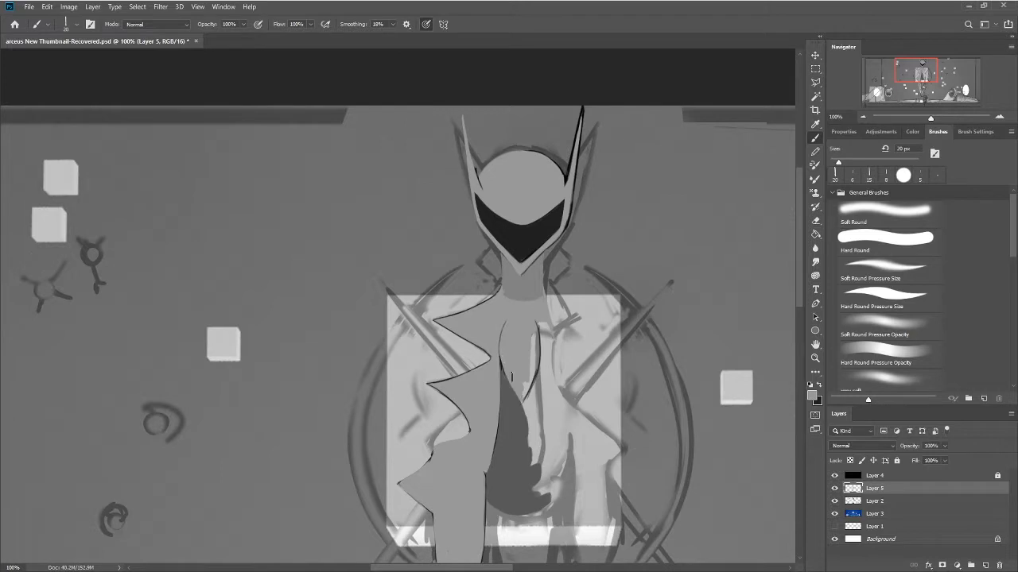
{"action": "left_click", "coordinate": [818, 385]}
{"action": "left_click", "coordinate": [488, 326]}
{"action": "left_click", "coordinate": [494, 321]}
{"action": "left_click", "coordinate": [514, 324]}
{"action": "left_click", "coordinate": [523, 325]}
{"action": "left_click_drag", "start_coordinate": [483, 394], "coordinate": [476, 415]}
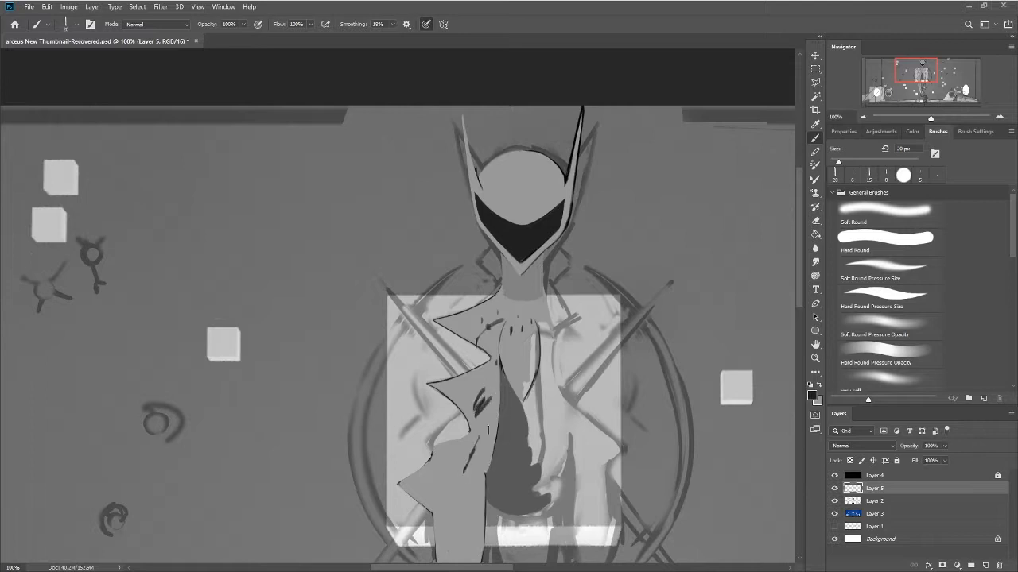
{"action": "key", "text": "ctrl+z"}
{"action": "key", "text": "ctrl+z"}
{"action": "key", "text": "ctrl+z"}
{"action": "key", "text": "ctrl+z"}
{"action": "key", "text": "ctrl+z"}
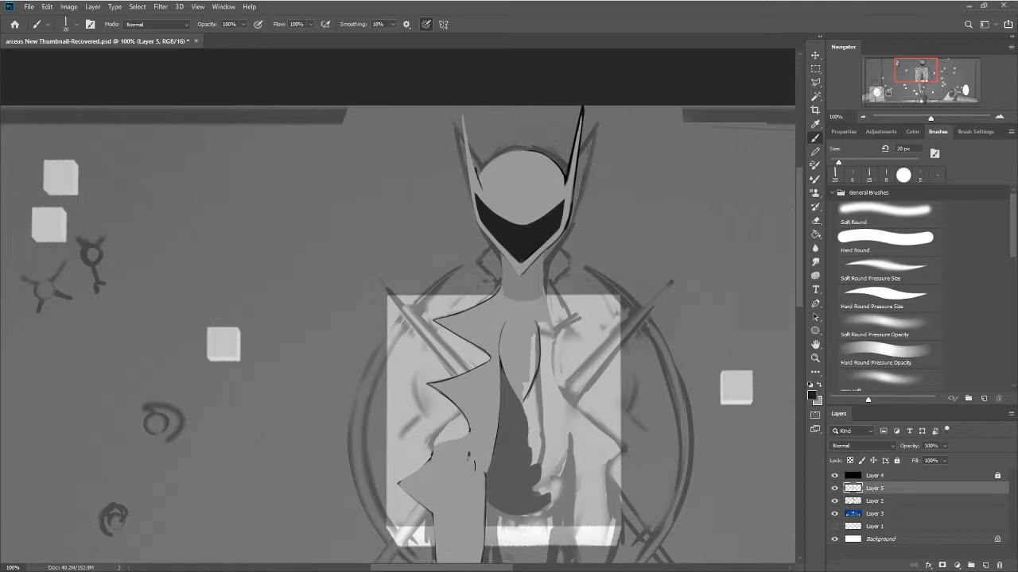
Step: Try a few dark 20 px dabs on the left thigh and remove them, switching to the Hard Round brush
{"action": "left_click_drag", "start_coordinate": [470, 455], "coordinate": [474, 467]}
{"action": "key", "text": "x"}
{"action": "left_click", "coordinate": [469, 457]}
{"action": "key", "text": "period"}
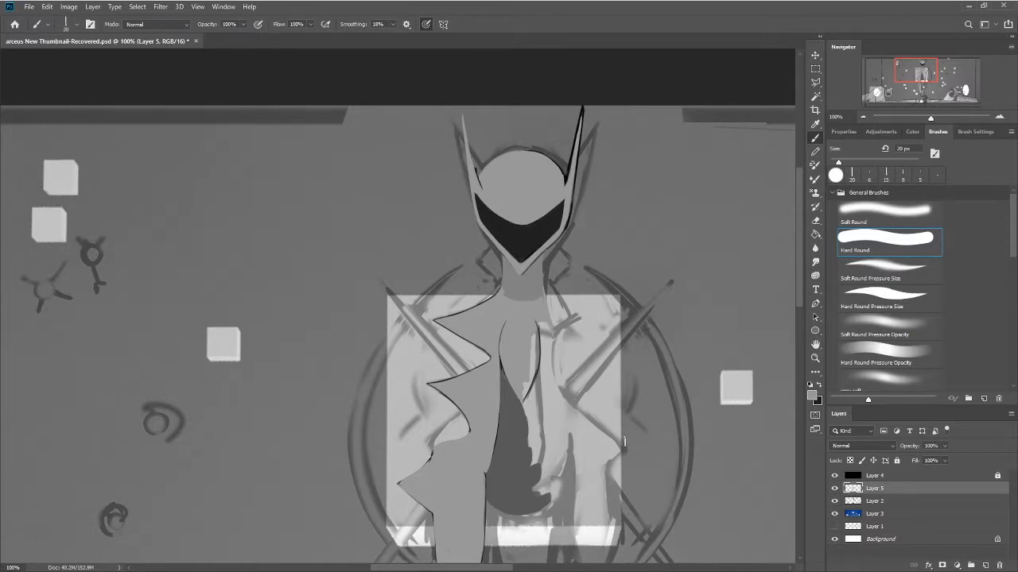
{"action": "left_click", "coordinate": [815, 69]}
{"action": "mouse_move", "coordinate": [440, 83]}
{"action": "left_mouse_down"}
{"action": "mouse_move", "coordinate": [520, 163]}
{"action": "mouse_move", "coordinate": [523, 253]}
{"action": "left_mouse_up"}
{"action": "key", "text": "l"}
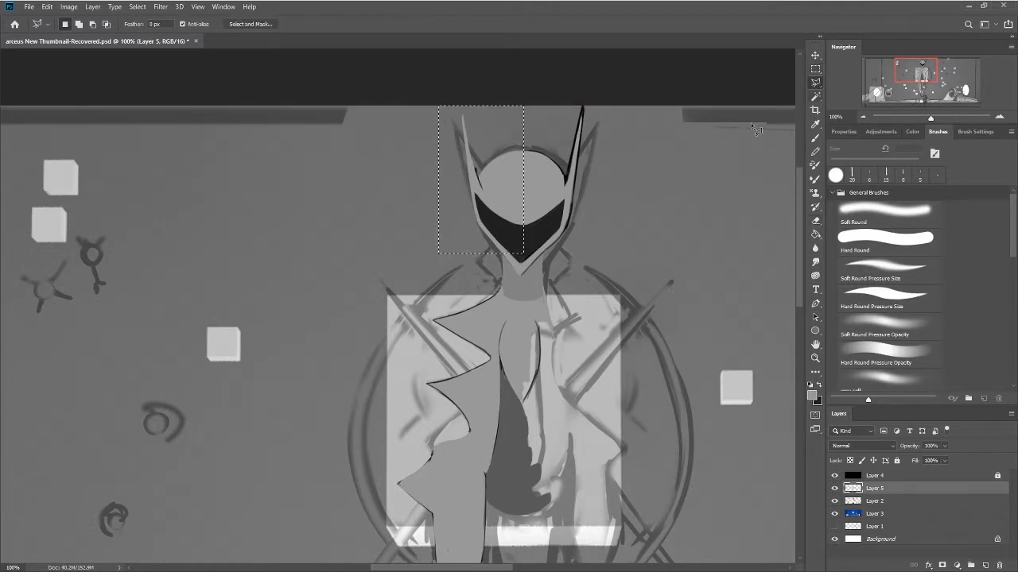
{"action": "left_click", "coordinate": [475, 237]}
{"action": "key", "text": "ctrl+z"}
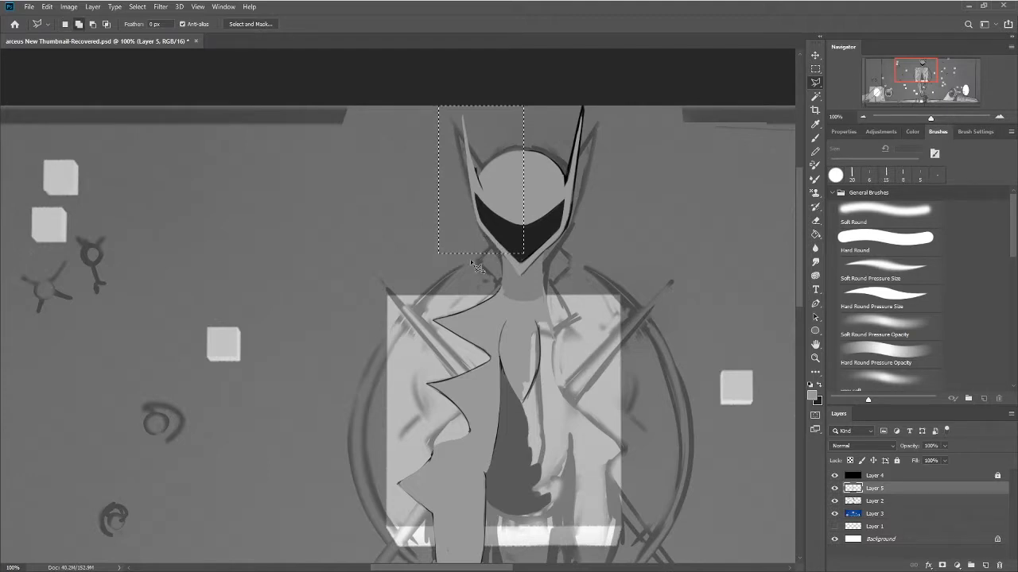
{"action": "left_click", "coordinate": [468, 268]}
{"action": "left_click", "coordinate": [499, 254]}
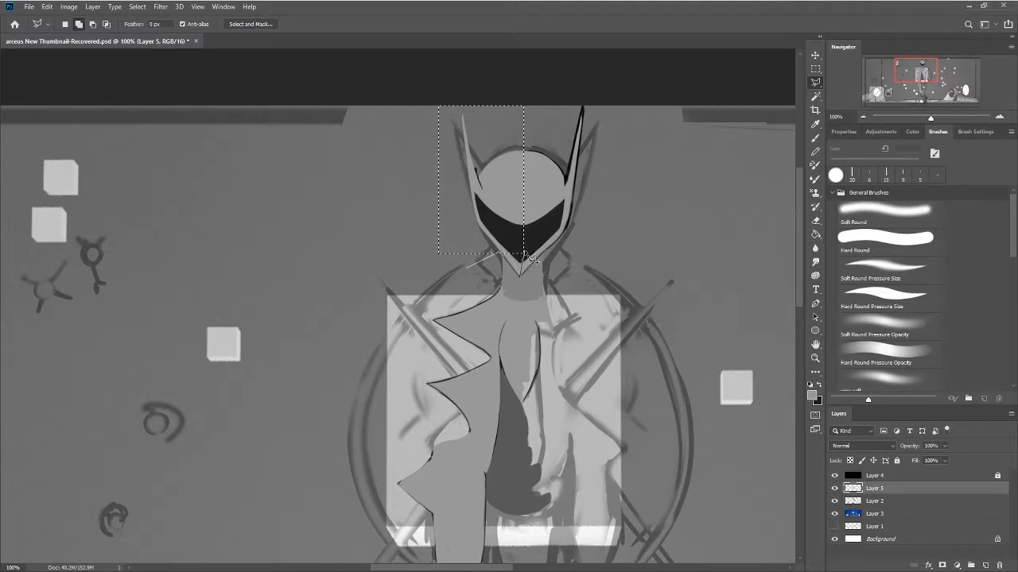
{"action": "left_click", "coordinate": [525, 254]}
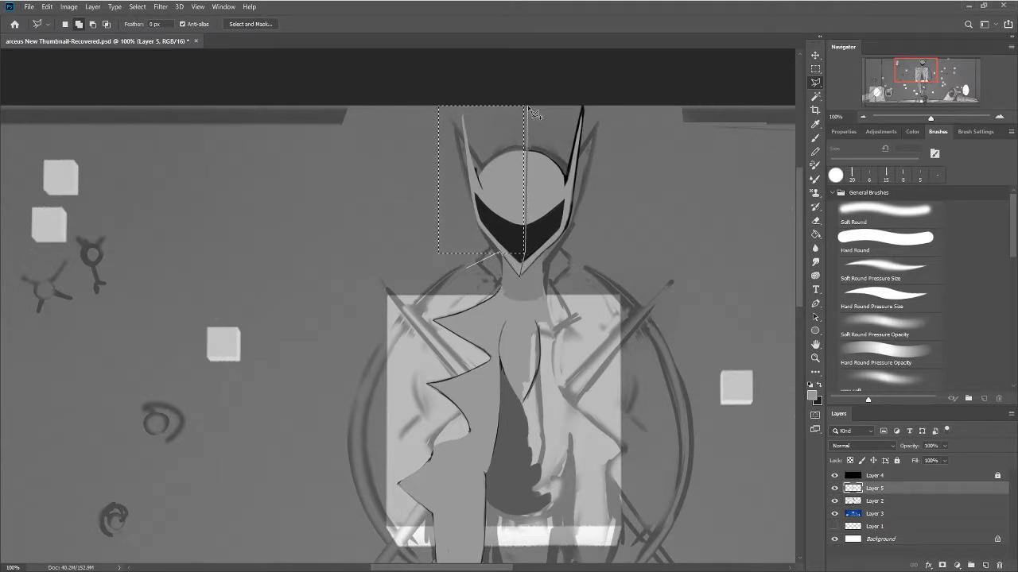
{"action": "left_click", "coordinate": [525, 104]}
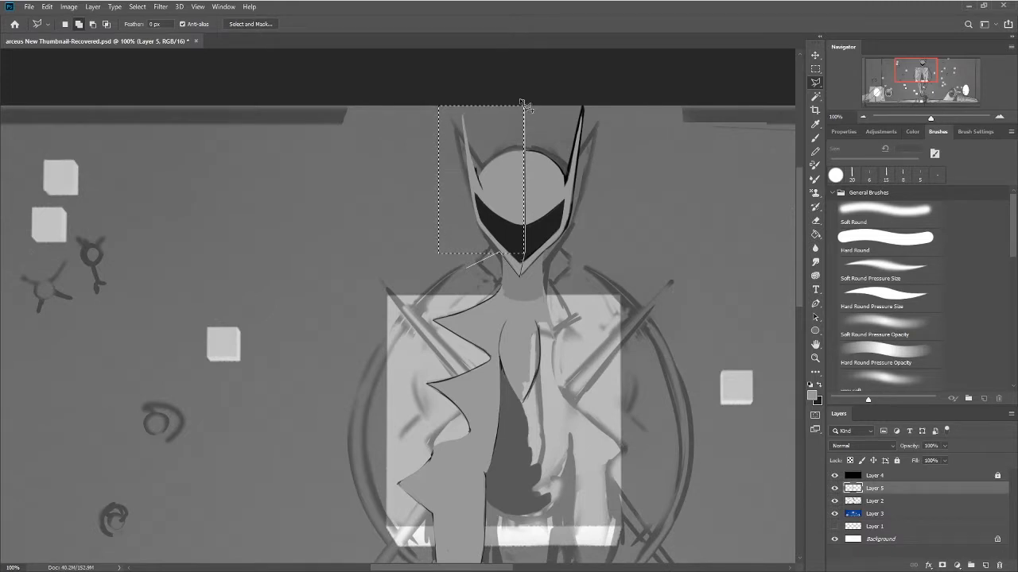
{"action": "left_click", "coordinate": [435, 87]}
{"action": "left_click", "coordinate": [413, 146]}
{"action": "left_click", "coordinate": [411, 215]}
{"action": "left_click", "coordinate": [415, 237]}
{"action": "left_click", "coordinate": [467, 268]}
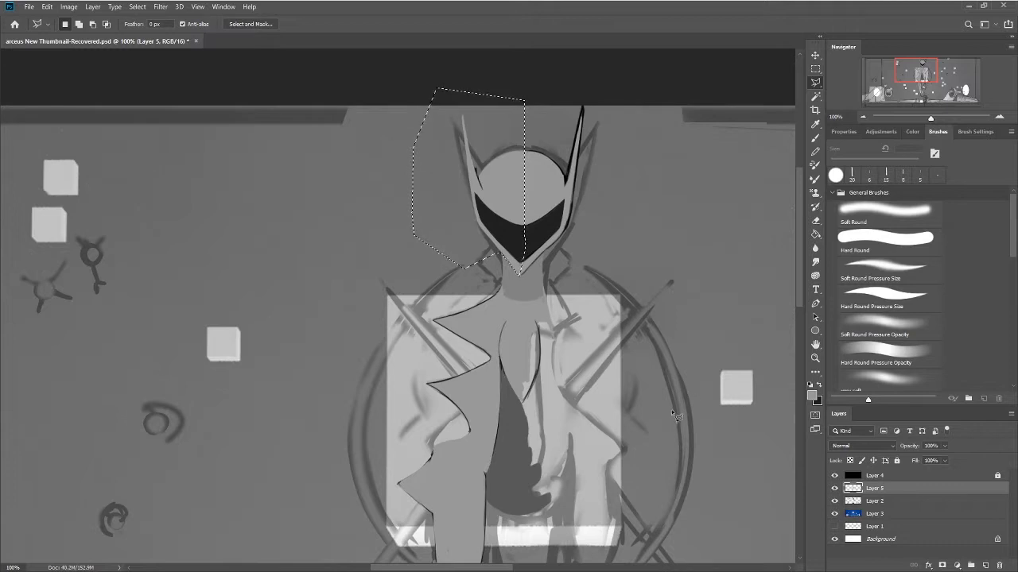
{"action": "left_click", "coordinate": [815, 68]}
{"action": "left_click", "coordinate": [727, 155]}
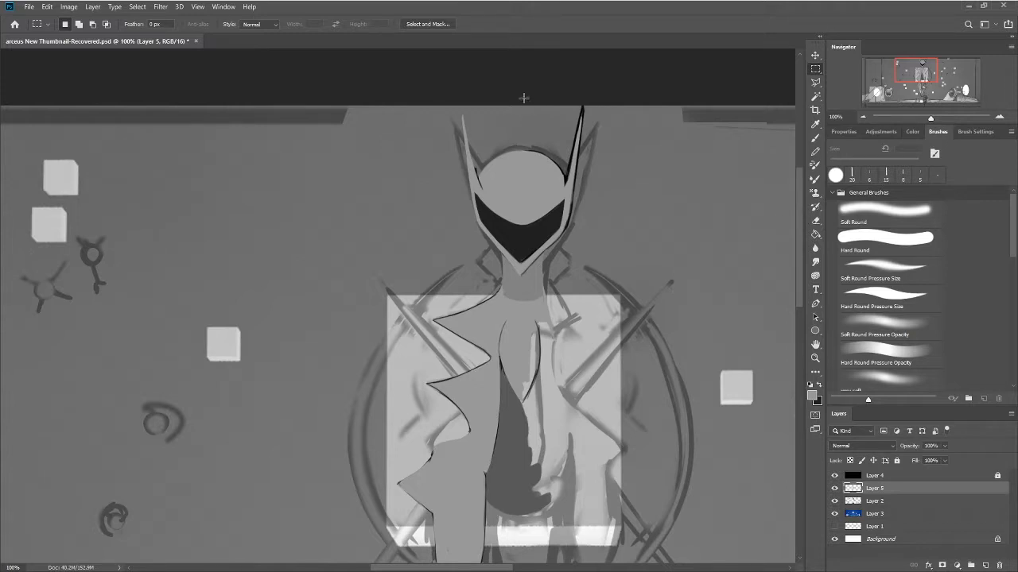
Step: Delete the right half of the head and upper chest plus the leftover right horn tip from Layer 5
{"action": "left_click_drag", "start_coordinate": [512, 101], "coordinate": [653, 327]}
{"action": "left_click_drag", "start_coordinate": [615, 273], "coordinate": [625, 311]}
{"action": "key", "text": "Delete"}
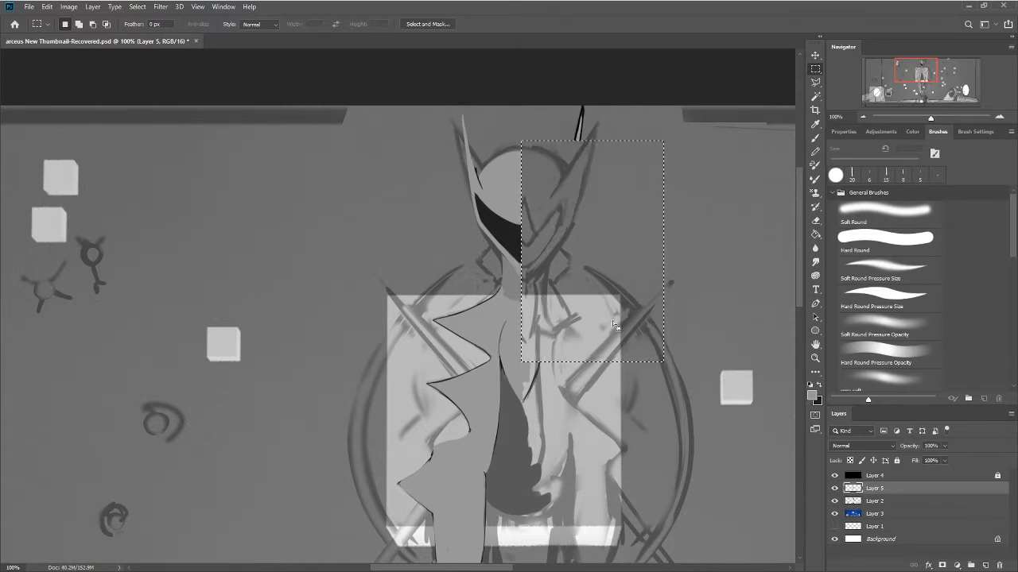
{"action": "left_click_drag", "start_coordinate": [638, 261], "coordinate": [605, 344]}
{"action": "left_click_drag", "start_coordinate": [591, 198], "coordinate": [559, 45]}
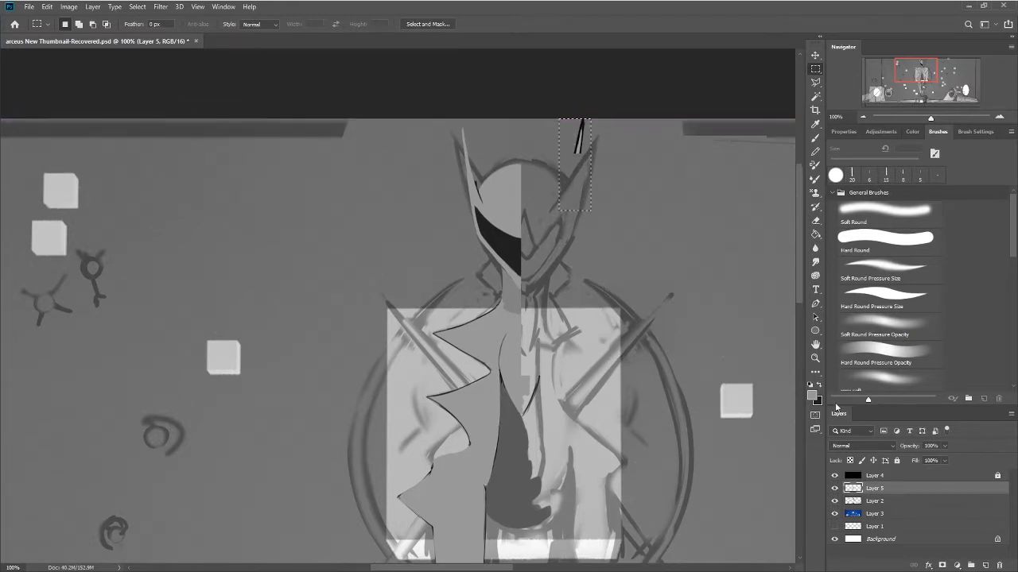
{"action": "key", "text": "Delete"}
Step: Duplicate Layer 5, clear the selection and flip the copy horizontally
{"action": "left_click", "coordinate": [865, 117]}
{"action": "left_click", "coordinate": [863, 116]}
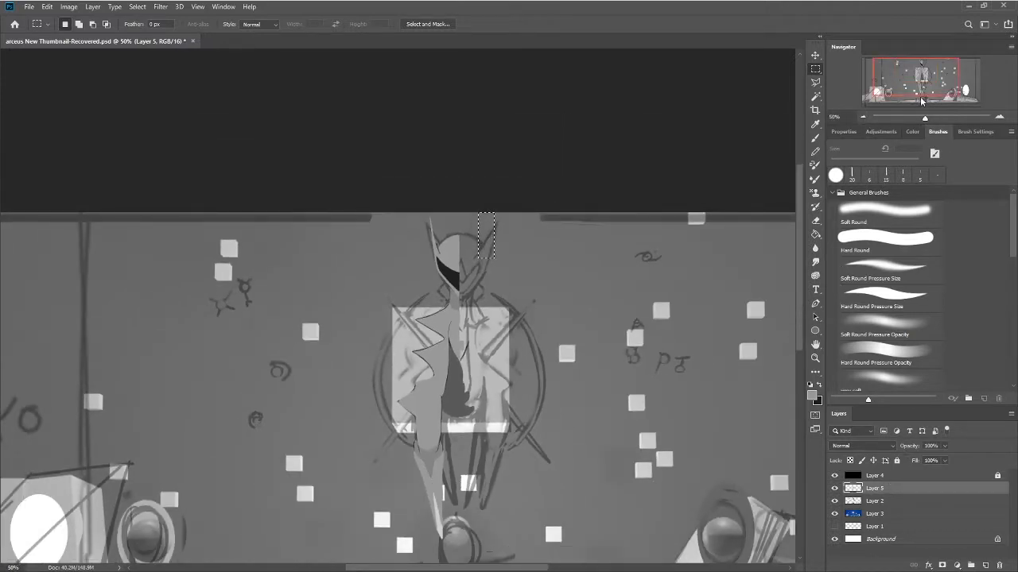
{"action": "key", "text": "ctrl+t"}
{"action": "key", "text": "Return"}
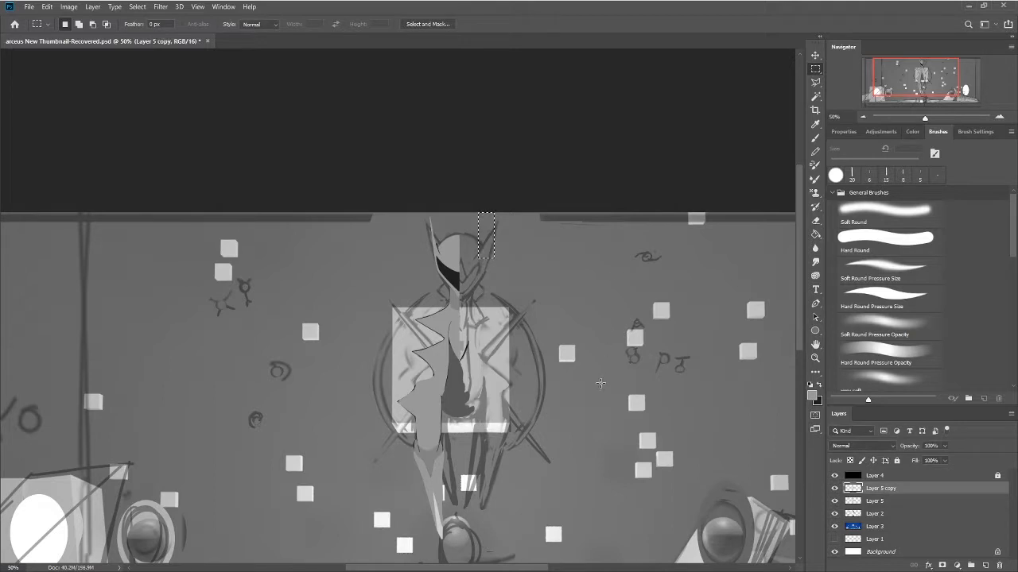
{"action": "left_click", "coordinate": [501, 181]}
{"action": "left_click", "coordinate": [221, 369]}
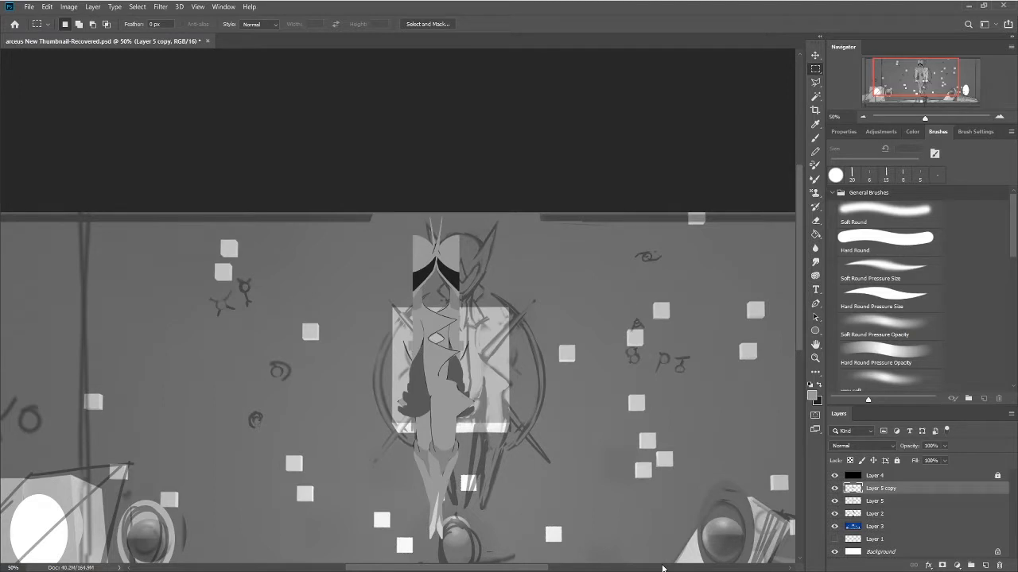
Step: Shift the flipped copy to the right until both halves of the head and body meet along the centre line
{"action": "left_click", "coordinate": [815, 55]}
{"action": "key", "text": "Right"}
{"action": "key", "text": "Right"}
{"action": "key", "text": "Right"}
{"action": "key", "text": "Right"}
{"action": "key", "text": "Right"}
{"action": "key", "text": "Right"}
{"action": "key", "text": "Right"}
{"action": "key", "text": "Right"}
{"action": "key", "text": "Right"}
{"action": "key", "text": "Right"}
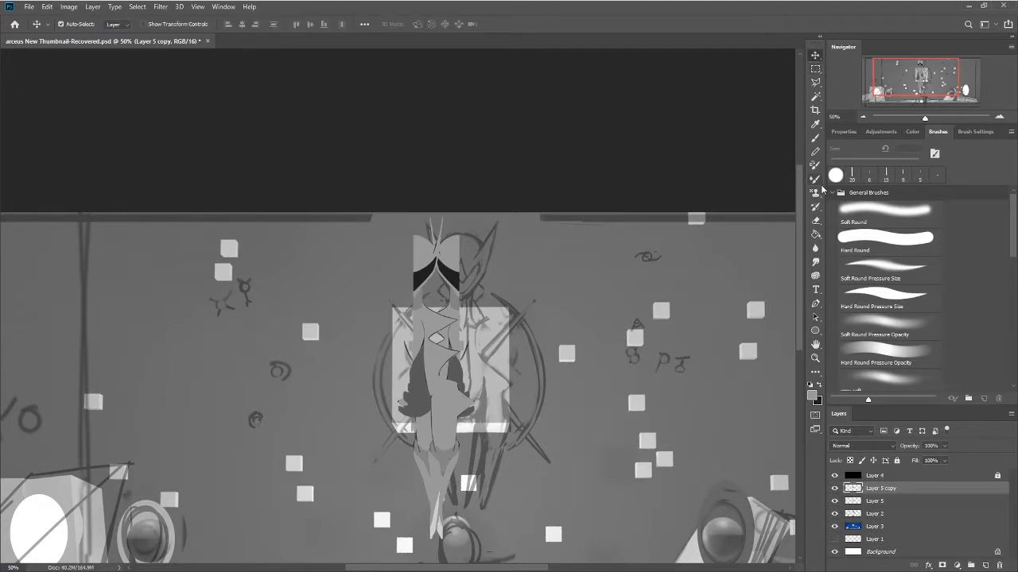
{"action": "key", "text": "Right"}
{"action": "key", "text": "Right"}
{"action": "key", "text": "Right"}
{"action": "key", "text": "Right"}
{"action": "key", "text": "Right"}
{"action": "key", "text": "Right"}
{"action": "key", "text": "Right"}
{"action": "key", "text": "Right"}
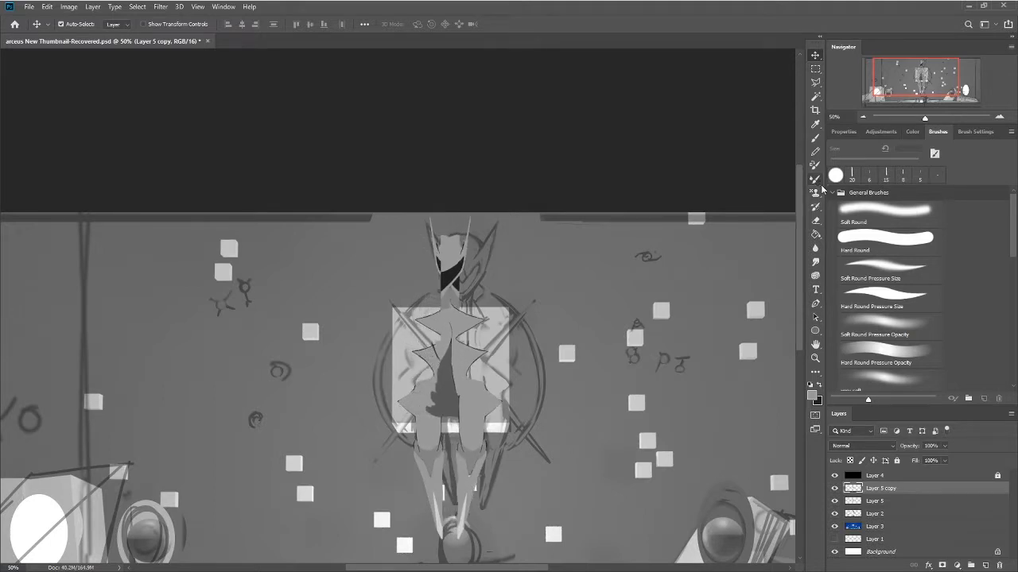
{"action": "key", "text": "Right"}
{"action": "key", "text": "Right"}
{"action": "key", "text": "Right"}
{"action": "key", "text": "Right"}
{"action": "key", "text": "Right"}
{"action": "key", "text": "Right"}
{"action": "key", "text": "Right"}
{"action": "key", "text": "Right"}
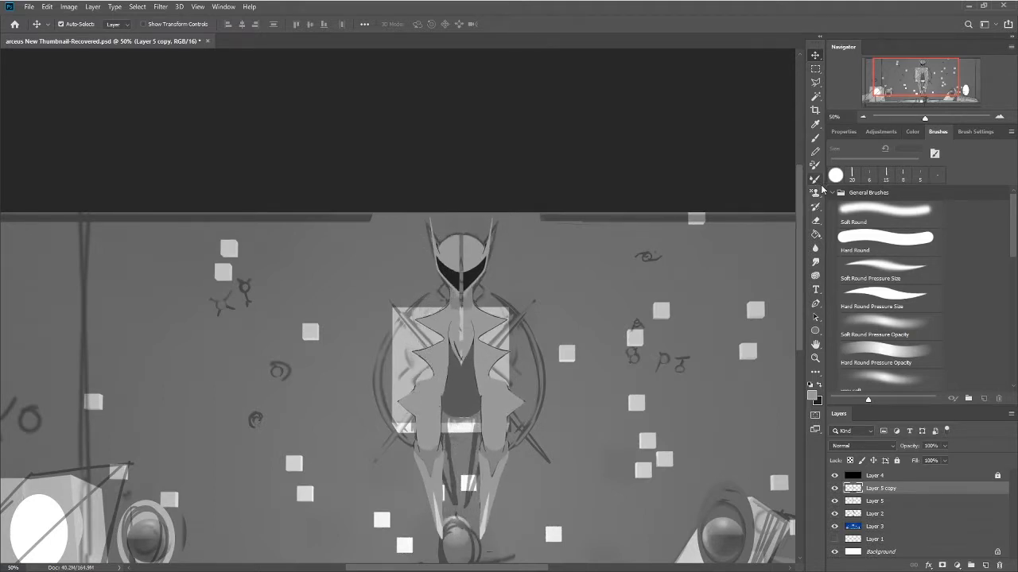
{"action": "key", "text": "Right"}
{"action": "key", "text": "Right"}
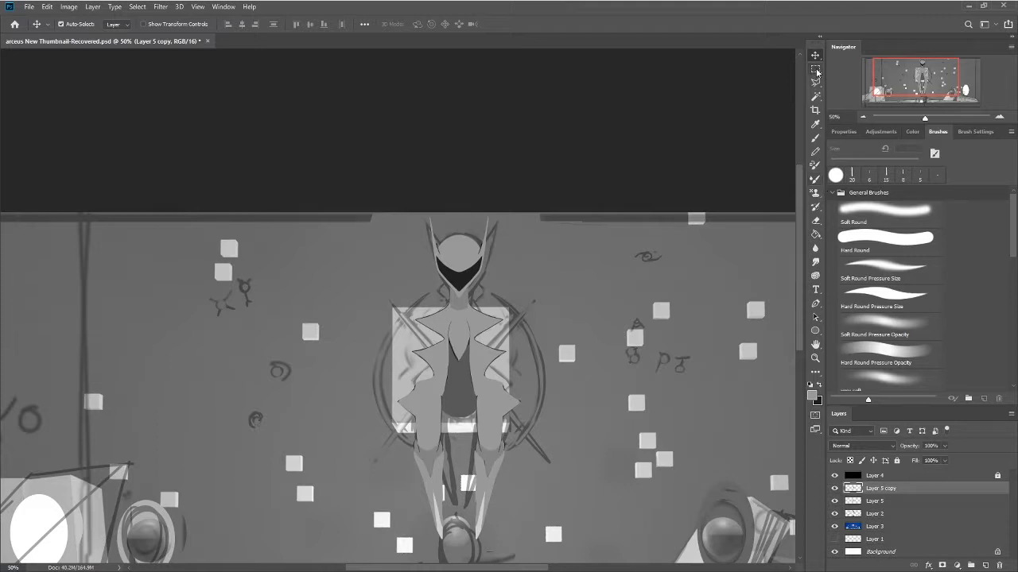
Step: Merge the flipped copy into Layer 5 and check the result by toggling the layer's visibility
{"action": "left_click", "coordinate": [815, 139]}
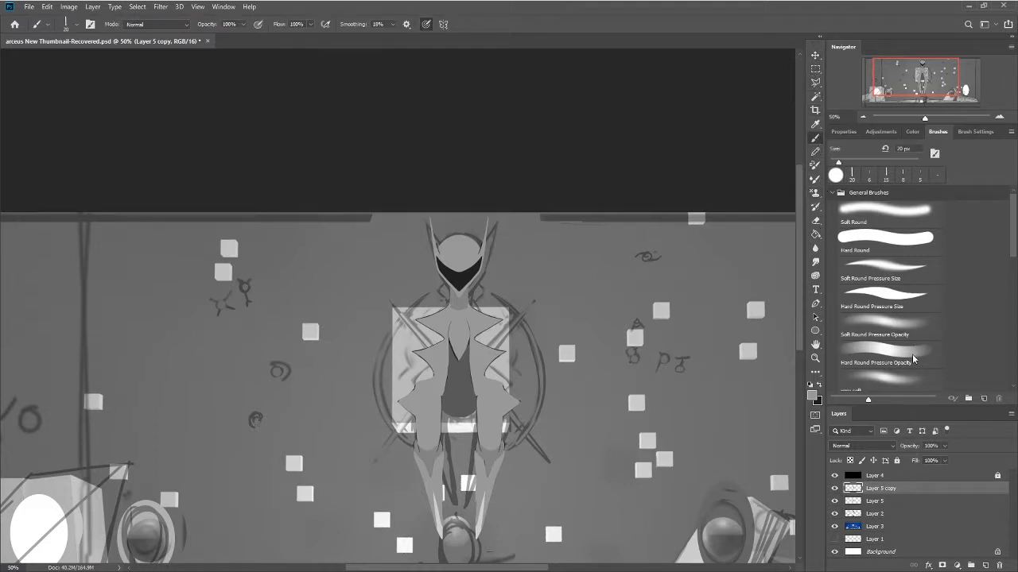
{"action": "key", "text": "Delete"}
{"action": "left_click", "coordinate": [834, 488]}
{"action": "left_click", "coordinate": [835, 488]}
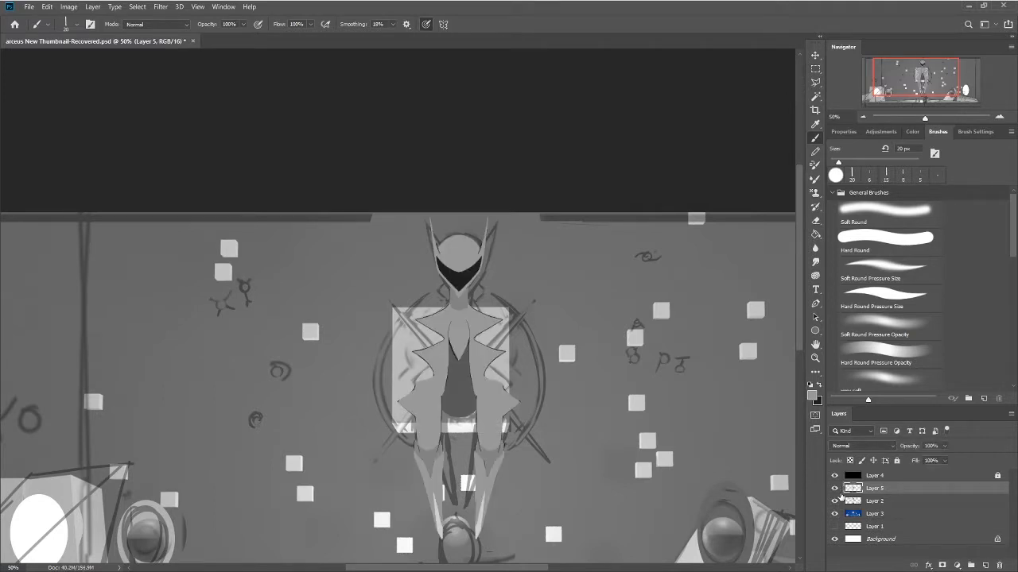
Step: Cover the black outline around the chest plate's lower tip in the belly's dark gray with a 7 px brush
{"action": "left_click", "coordinate": [999, 117]}
{"action": "left_click", "coordinate": [998, 117]}
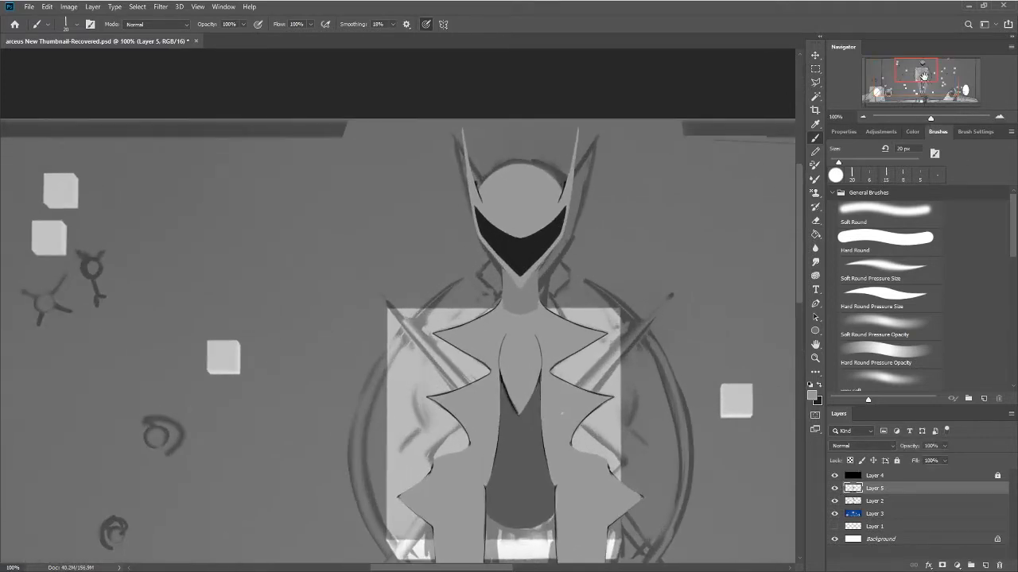
{"action": "left_click_drag", "start_coordinate": [926, 79], "coordinate": [929, 86]}
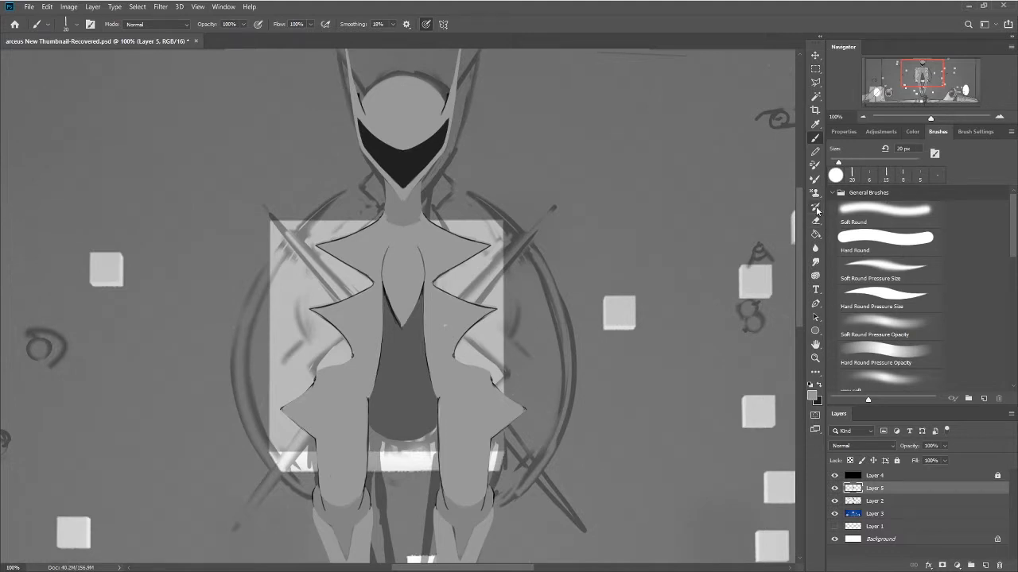
{"action": "key", "text": "i"}
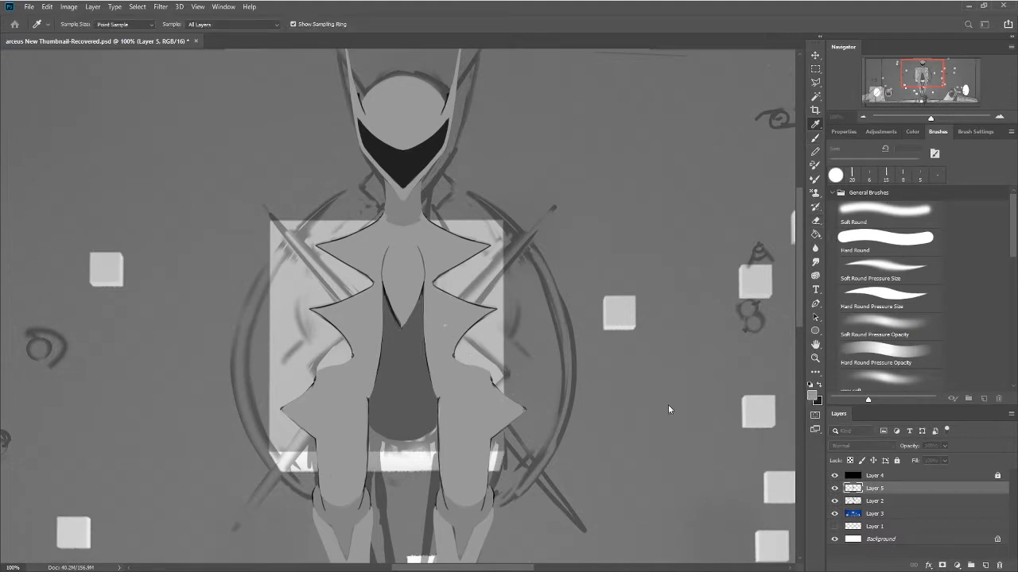
{"action": "key", "text": "b"}
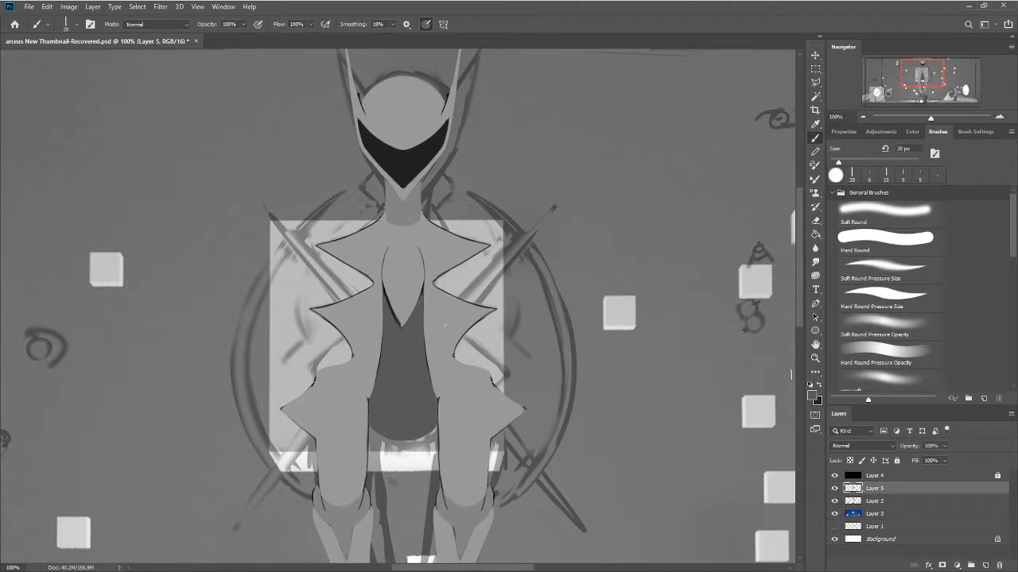
{"action": "left_click", "coordinate": [399, 331]}
{"action": "key", "text": "bracketleft"}
{"action": "key", "text": "bracketleft"}
{"action": "key", "text": "bracketleft"}
{"action": "key", "text": "bracketleft"}
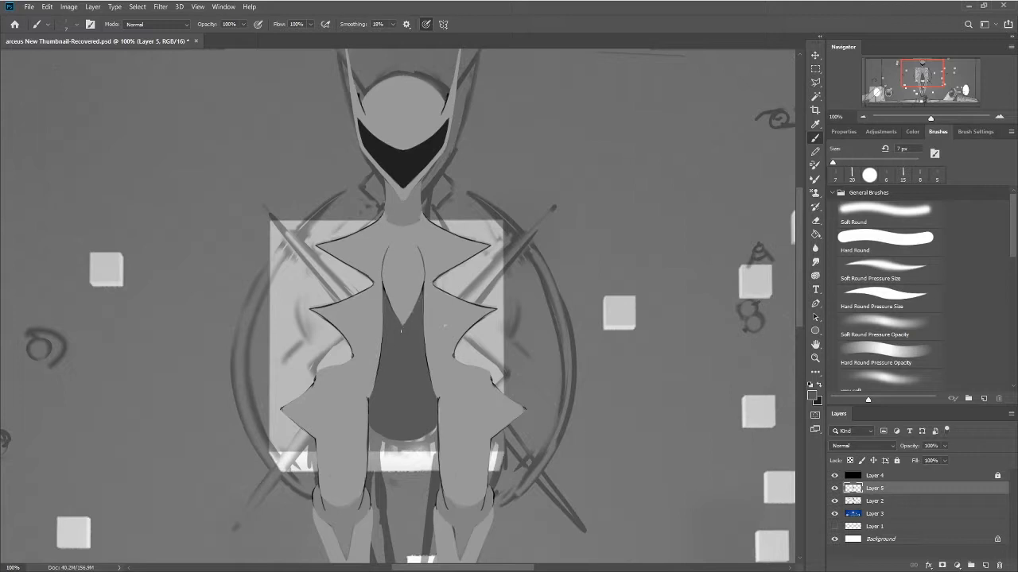
{"action": "left_click_drag", "start_coordinate": [403, 326], "coordinate": [420, 295]}
Step: Doodle a small light gray head with a dark face on the background to the right of the ring, using the 7 px brush
{"action": "key", "text": "i"}
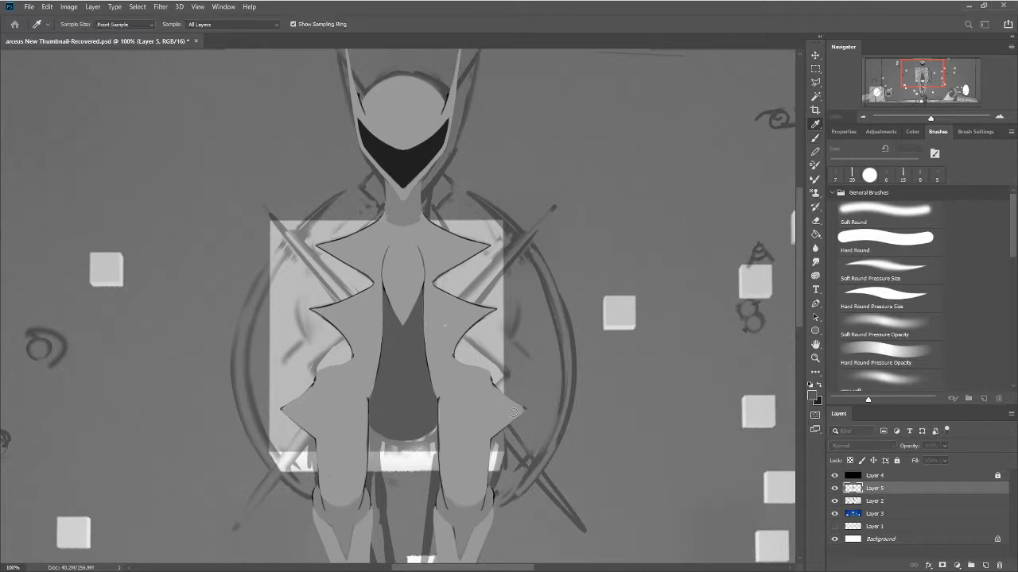
{"action": "left_click", "coordinate": [560, 414]}
{"action": "key", "text": "b"}
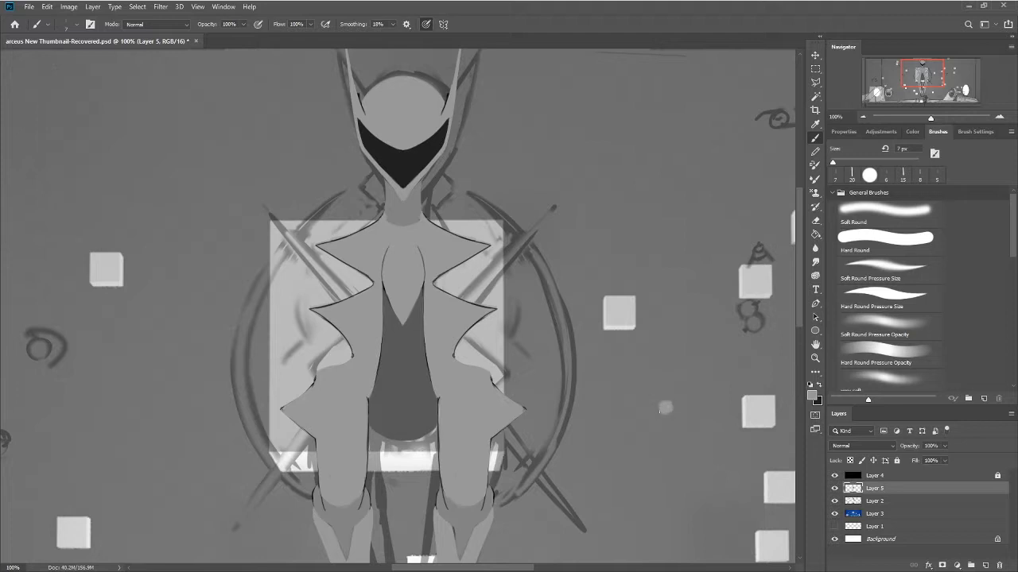
{"action": "key", "text": "alt"}
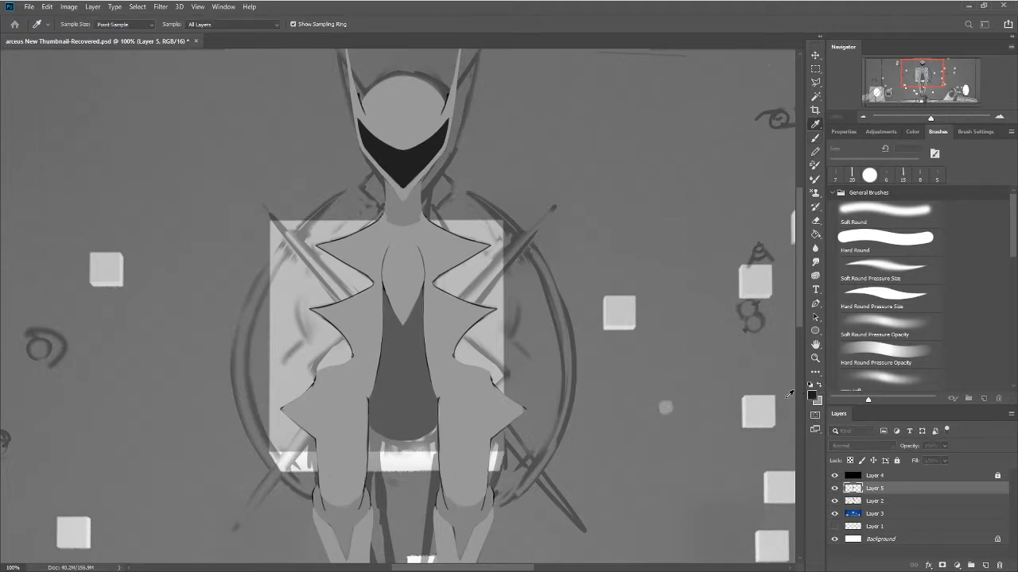
{"action": "left_click", "coordinate": [662, 406]}
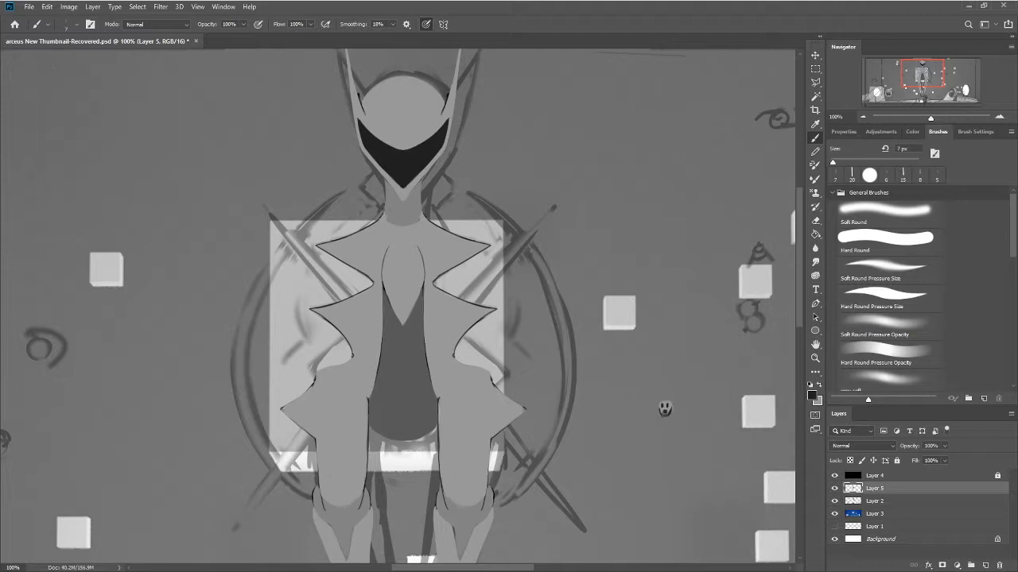
Step: Touch up the left shin's pointed lower end with the Hard Round brush at 7 px
{"action": "key", "text": "period"}
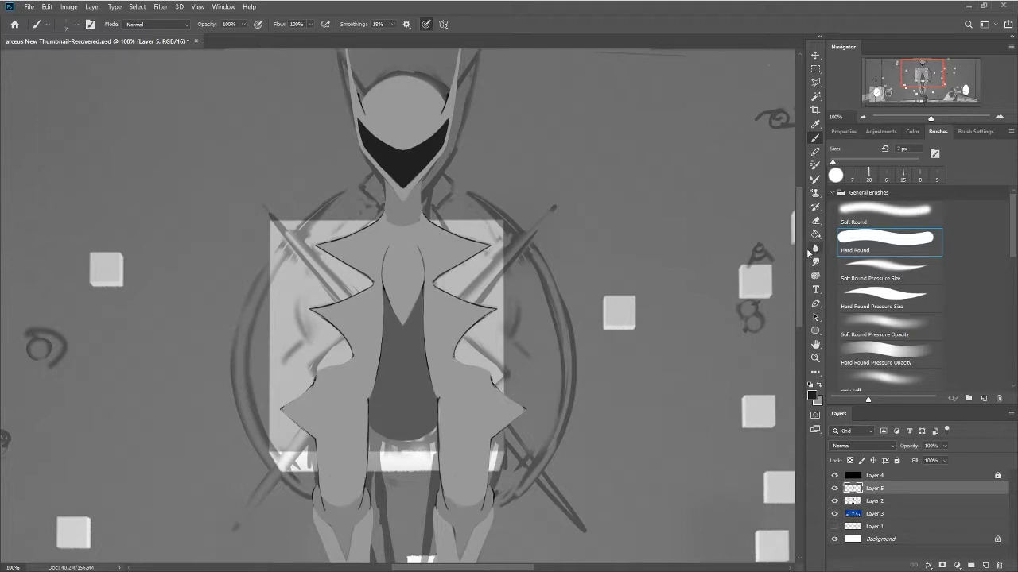
{"action": "scroll", "coordinate": [798, 283], "scroll_direction": "down", "scroll_amount": 5}
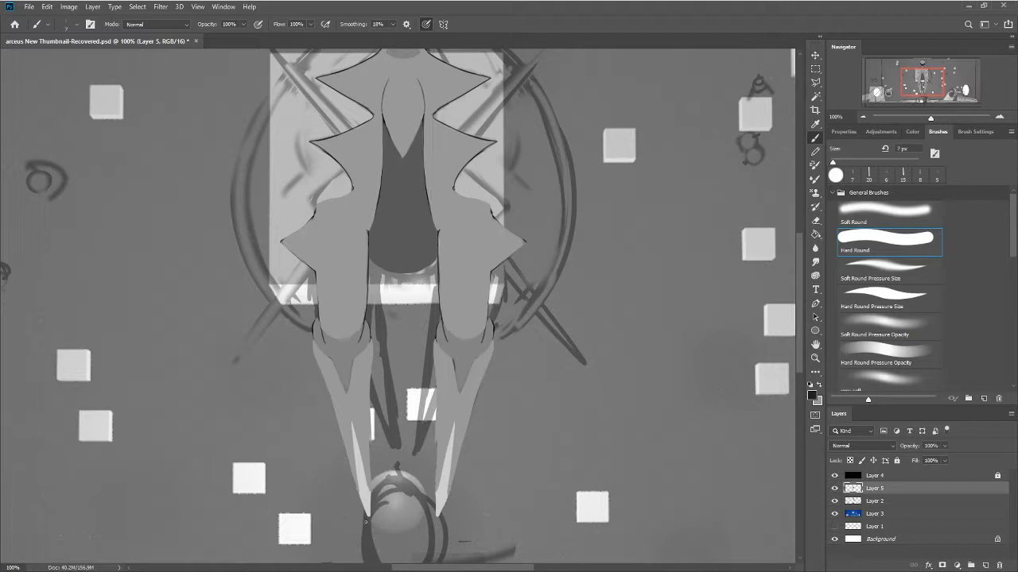
{"action": "left_click_drag", "start_coordinate": [351, 466], "coordinate": [363, 504]}
{"action": "left_click_drag", "start_coordinate": [352, 468], "coordinate": [367, 518]}
Step: Lasso the right leg from mid-thigh to the tip, nudge it slightly upward with Free Transform, and deselect
{"action": "left_click", "coordinate": [820, 69]}
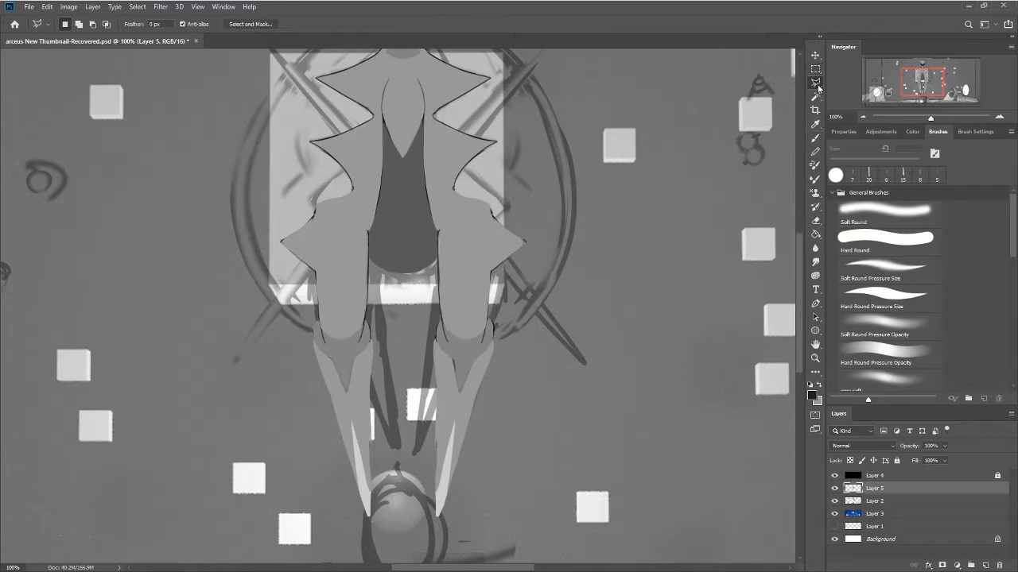
{"action": "left_click", "coordinate": [821, 82]}
{"action": "key", "text": "shift+l"}
{"action": "mouse_move", "coordinate": [458, 523]}
{"action": "left_mouse_down"}
{"action": "mouse_move", "coordinate": [415, 390]}
{"action": "mouse_move", "coordinate": [426, 275]}
{"action": "mouse_move", "coordinate": [524, 334]}
{"action": "mouse_move", "coordinate": [481, 515]}
{"action": "left_mouse_up"}
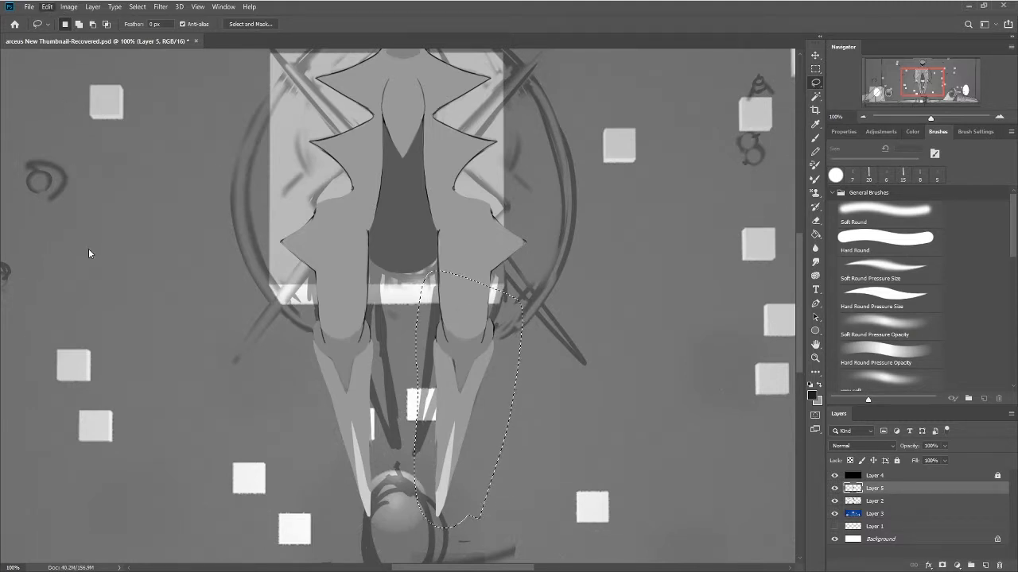
{"action": "key", "text": "ctrl+t"}
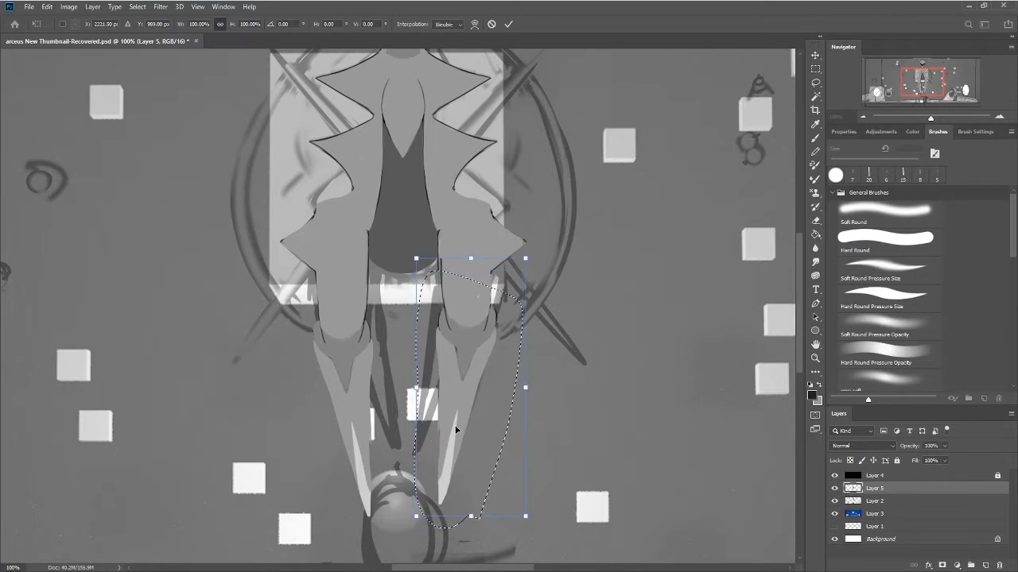
{"action": "left_click_drag", "start_coordinate": [455, 428], "coordinate": [453, 427]}
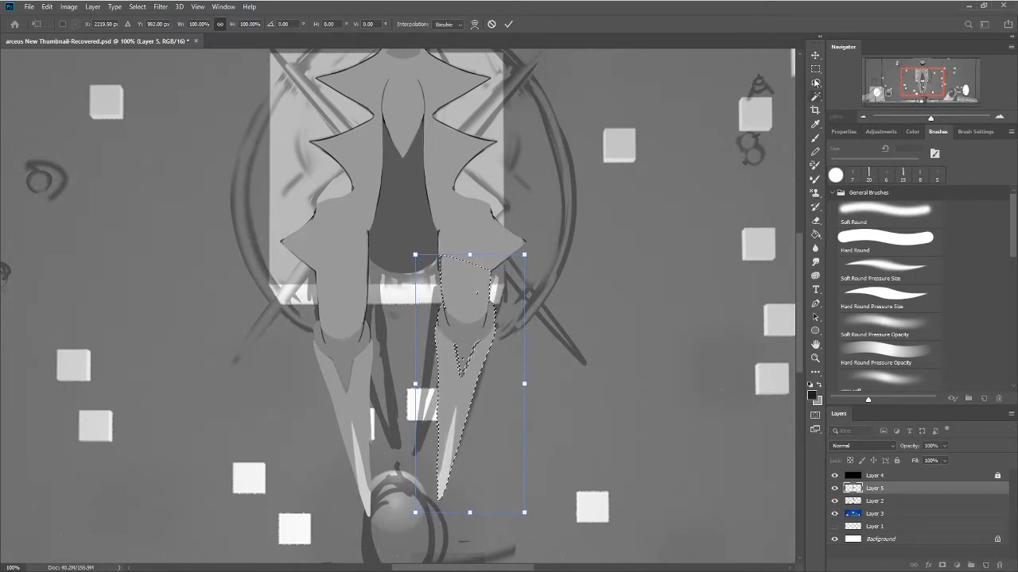
{"action": "key", "text": "Return"}
{"action": "key", "text": "ctrl+d"}
{"action": "key", "text": "m"}
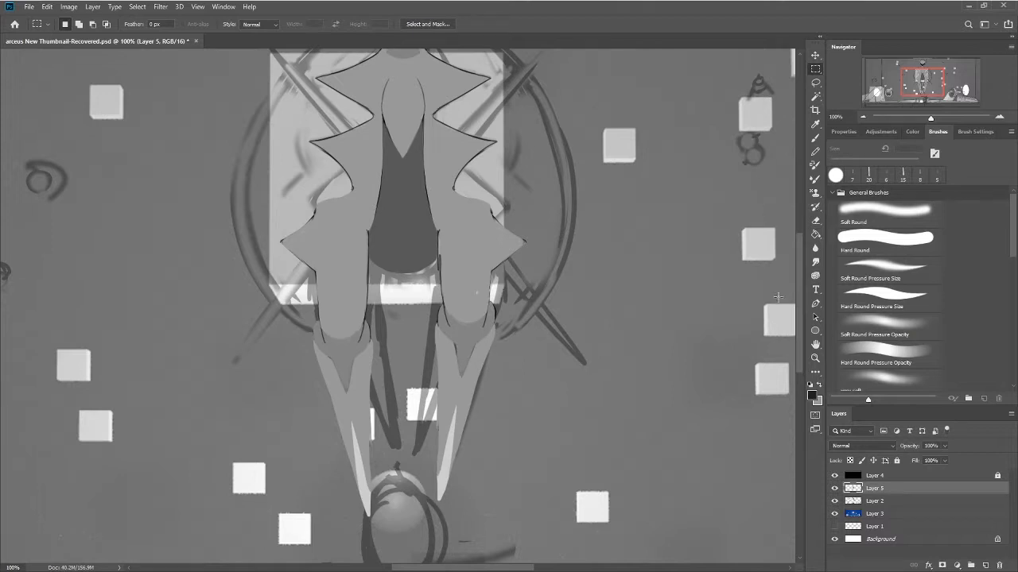
Step: Paint over the right thigh's inner edge beside the belly's lower curve in light gray with a 7 px brush
{"action": "left_click", "coordinate": [815, 139]}
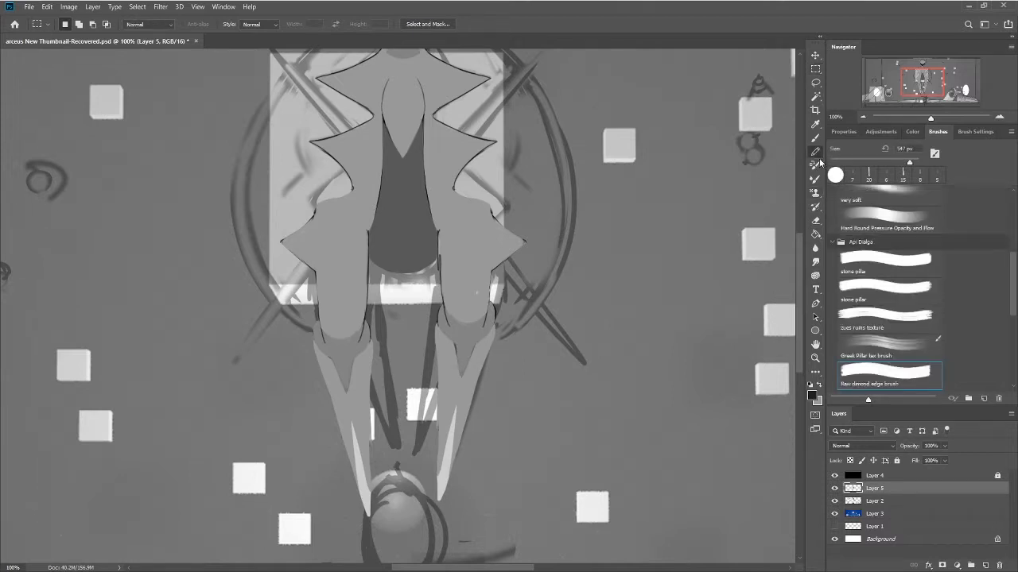
{"action": "left_click", "coordinate": [820, 386]}
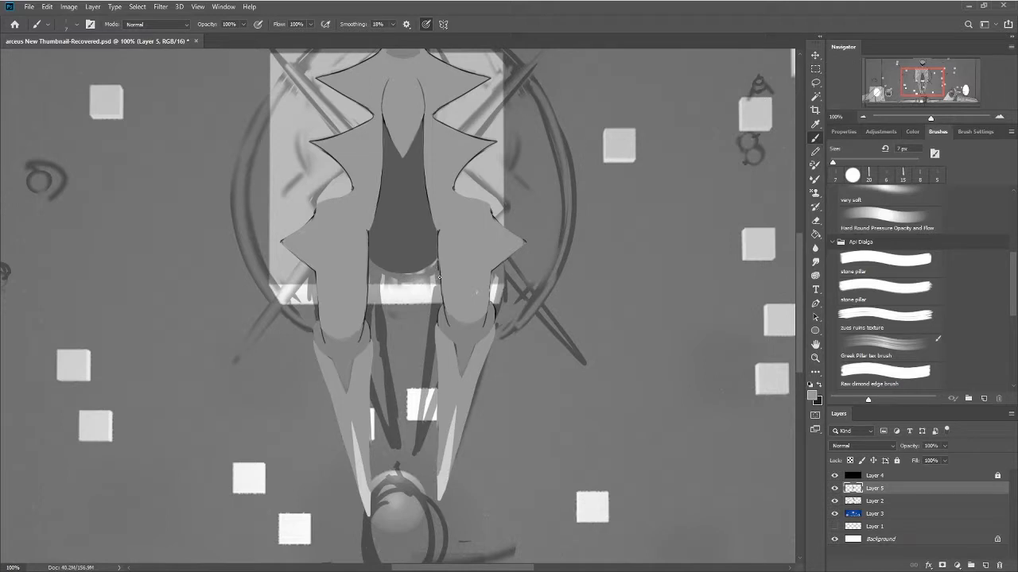
{"action": "left_click_drag", "start_coordinate": [439, 276], "coordinate": [437, 262]}
{"action": "left_click_drag", "start_coordinate": [439, 278], "coordinate": [439, 256]}
Step: Lasso the right lower leg around the thigh's rounded end, rotate it slightly clockwise, shift it a little left, and deselect
{"action": "left_click", "coordinate": [815, 82]}
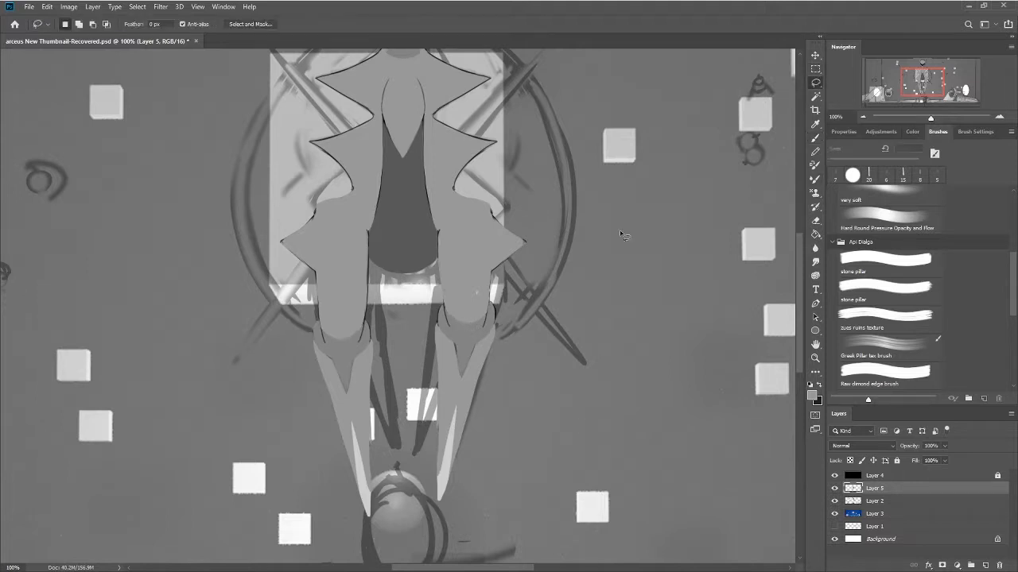
{"action": "mouse_move", "coordinate": [493, 312]}
{"action": "left_mouse_down"}
{"action": "mouse_move", "coordinate": [480, 329]}
{"action": "mouse_move", "coordinate": [458, 329]}
{"action": "mouse_move", "coordinate": [442, 306]}
{"action": "mouse_move", "coordinate": [413, 364]}
{"action": "mouse_move", "coordinate": [514, 446]}
{"action": "mouse_move", "coordinate": [534, 306]}
{"action": "left_mouse_up"}
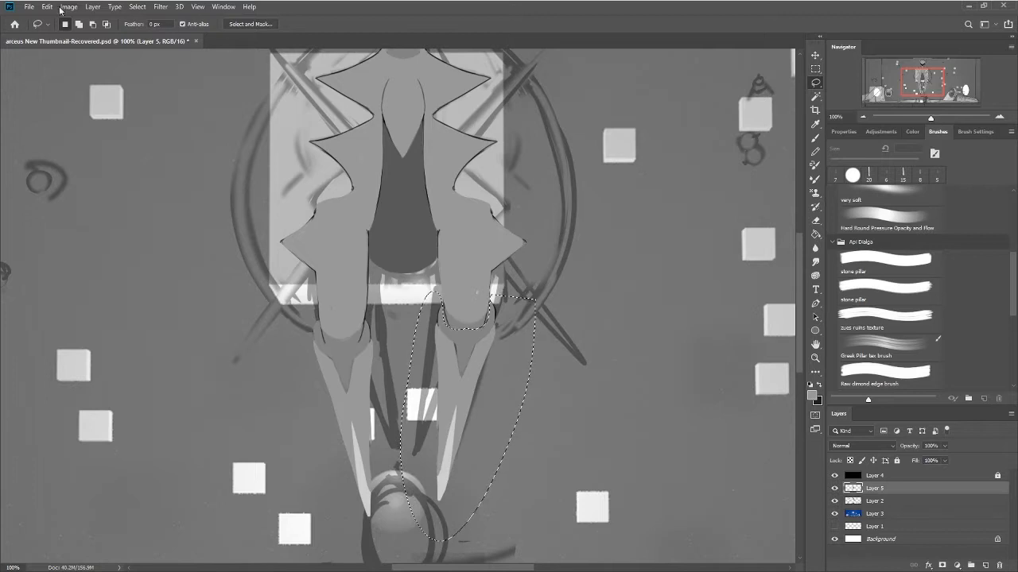
{"action": "key", "text": "ctrl+t"}
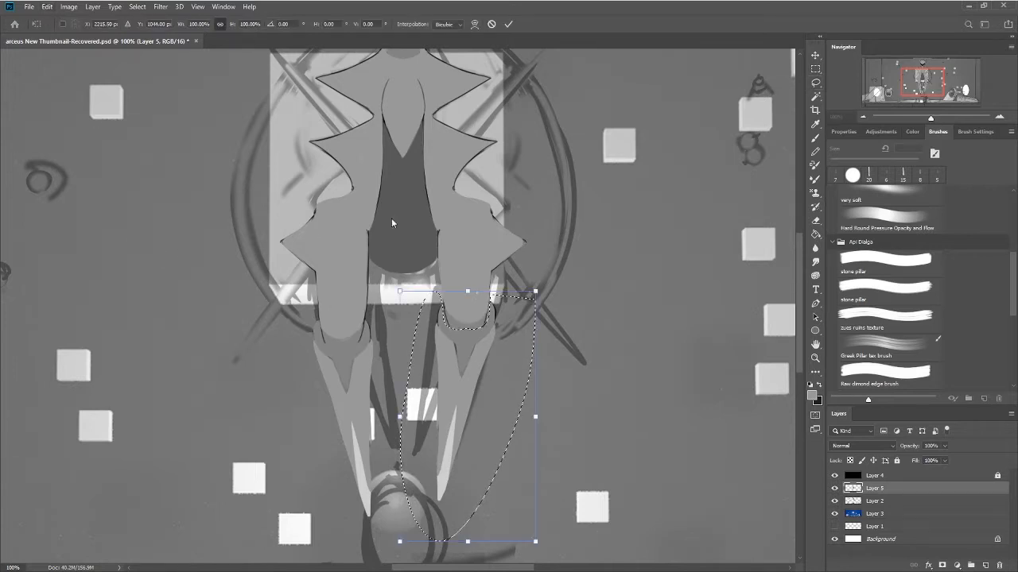
{"action": "key", "text": "Escape"}
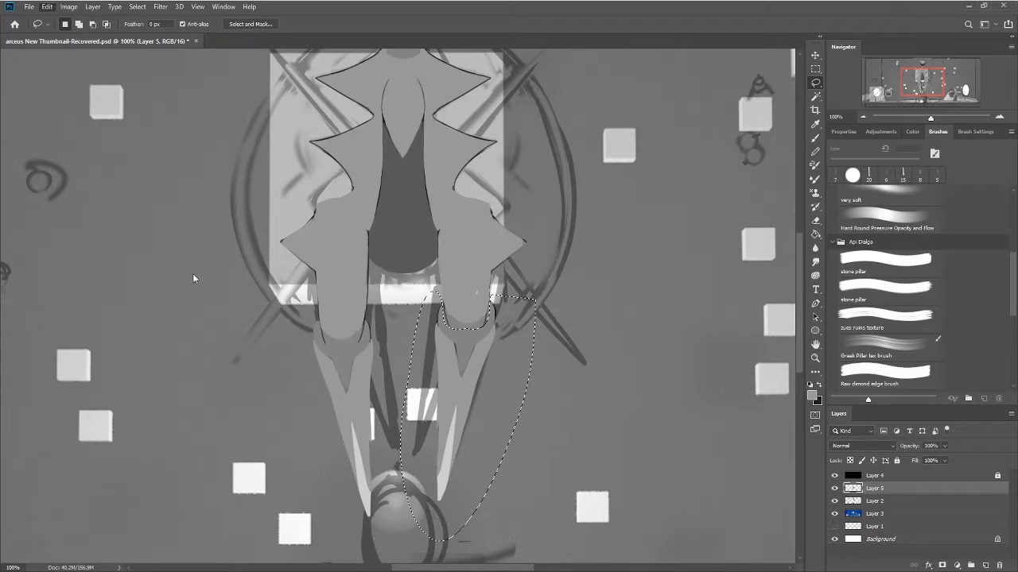
{"action": "key", "text": "ctrl+t"}
{"action": "left_click_drag", "start_coordinate": [557, 275], "coordinate": [566, 280]}
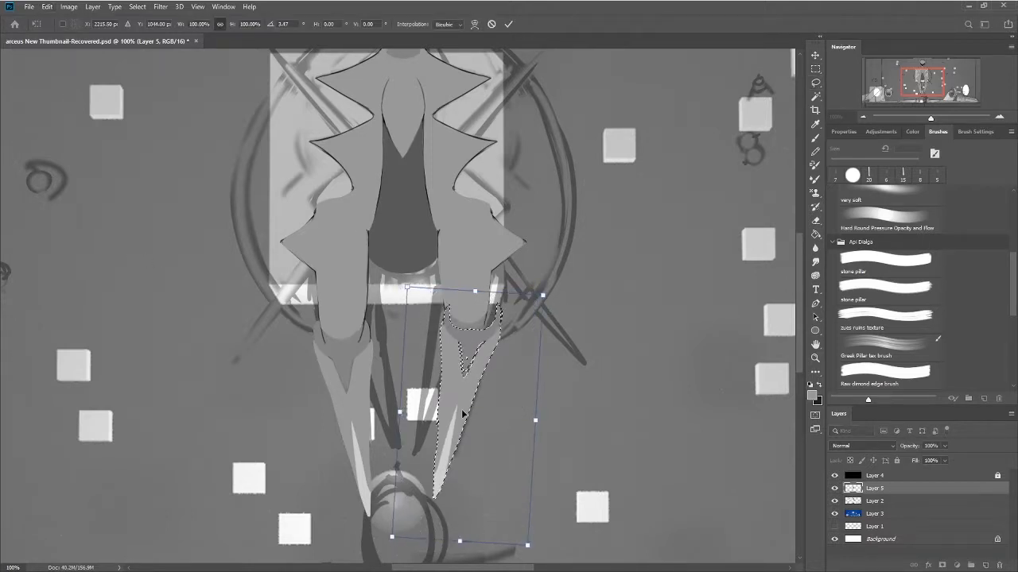
{"action": "left_click_drag", "start_coordinate": [463, 413], "coordinate": [457, 412]}
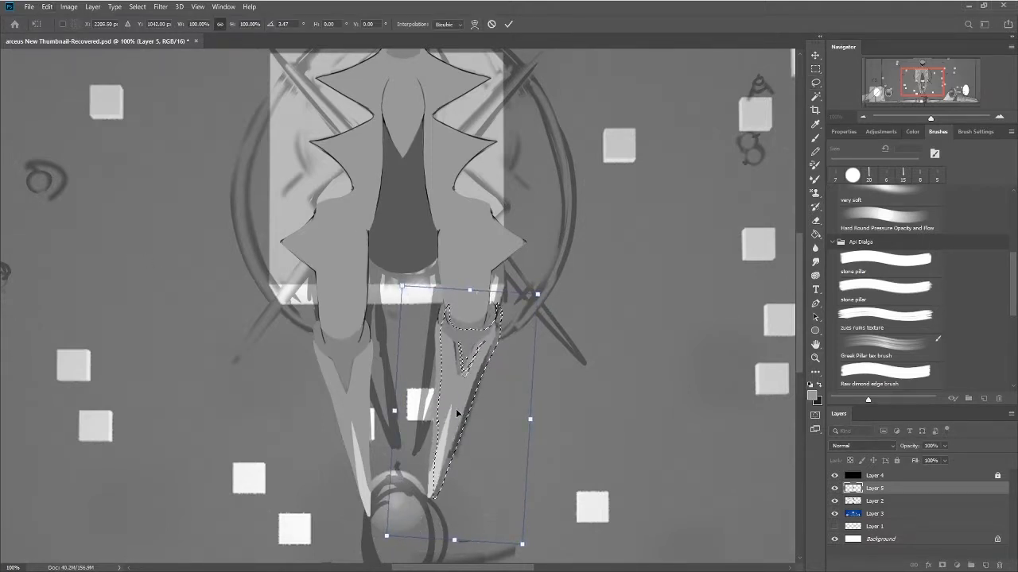
{"action": "left_click", "coordinate": [814, 70]}
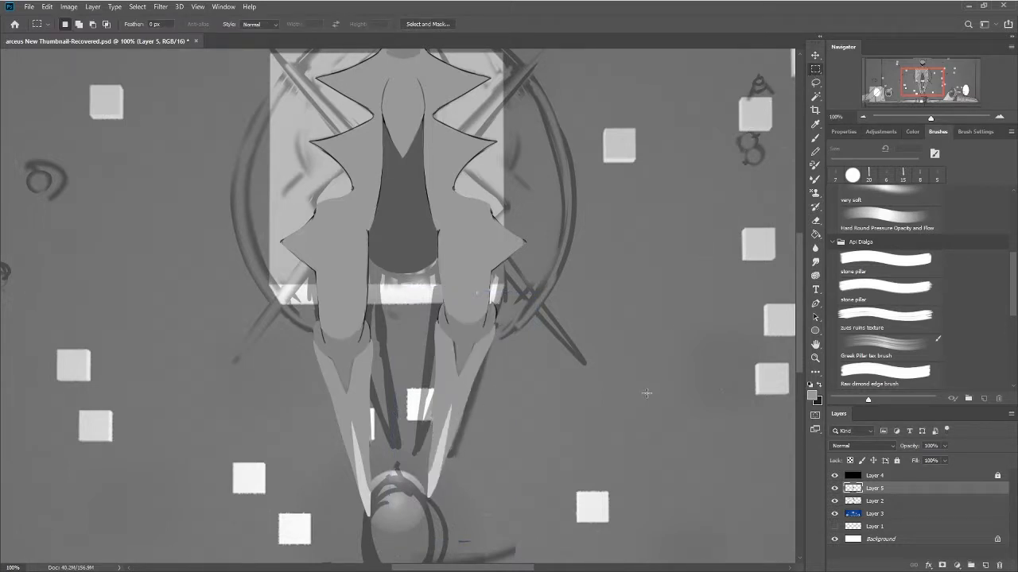
Step: Extend the right thigh's gray fill down to a rounded end above the knee and enlarge the brush to 15 px
{"action": "left_click", "coordinate": [815, 140]}
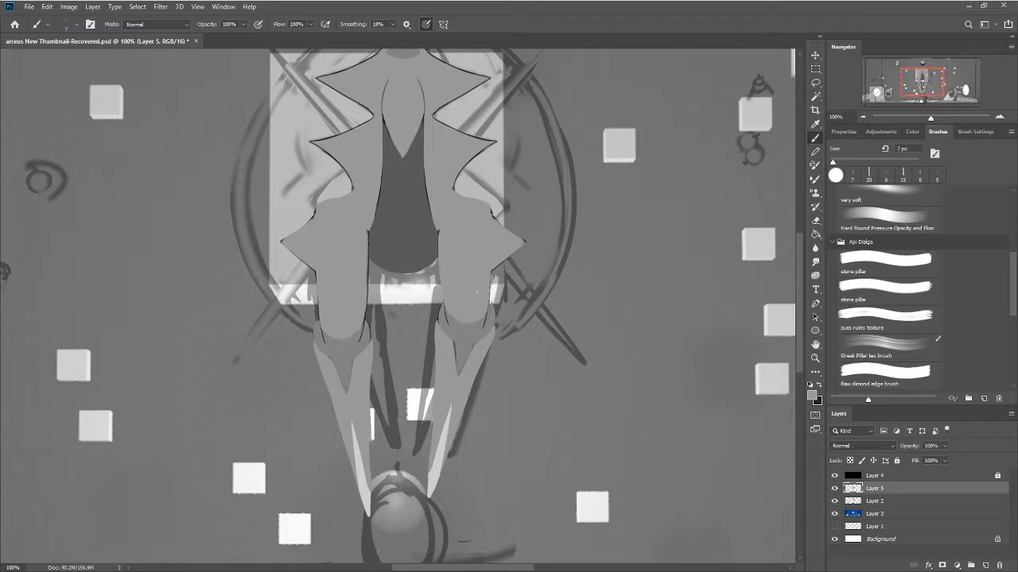
{"action": "left_click_drag", "start_coordinate": [449, 310], "coordinate": [456, 315]}
{"action": "key", "text": "bracketright"}
{"action": "key", "text": "bracketright"}
{"action": "key", "text": "bracketright"}
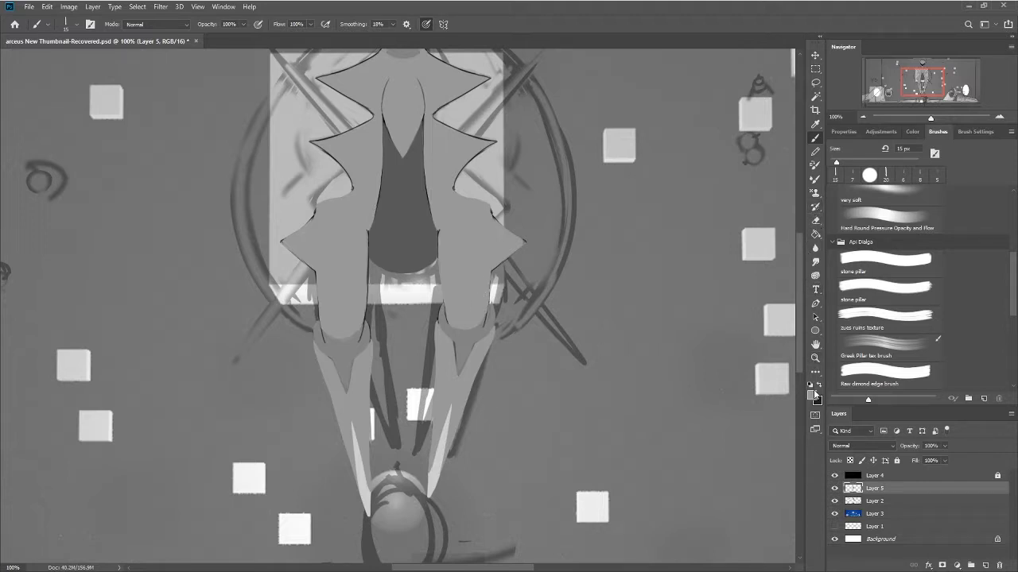
Step: Sample the leg grays and repaint the lower ends of the thighs at the knees, using brush sizes from 10 to 30 px
{"action": "key", "text": "i"}
{"action": "key", "text": "b"}
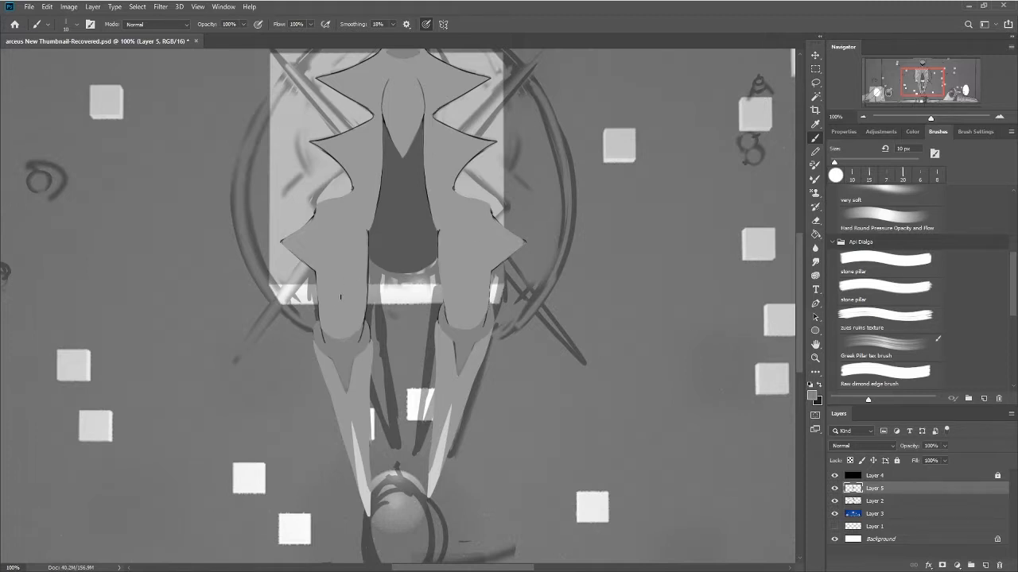
{"action": "left_click_drag", "start_coordinate": [333, 334], "coordinate": [350, 332]}
{"action": "key", "text": "i"}
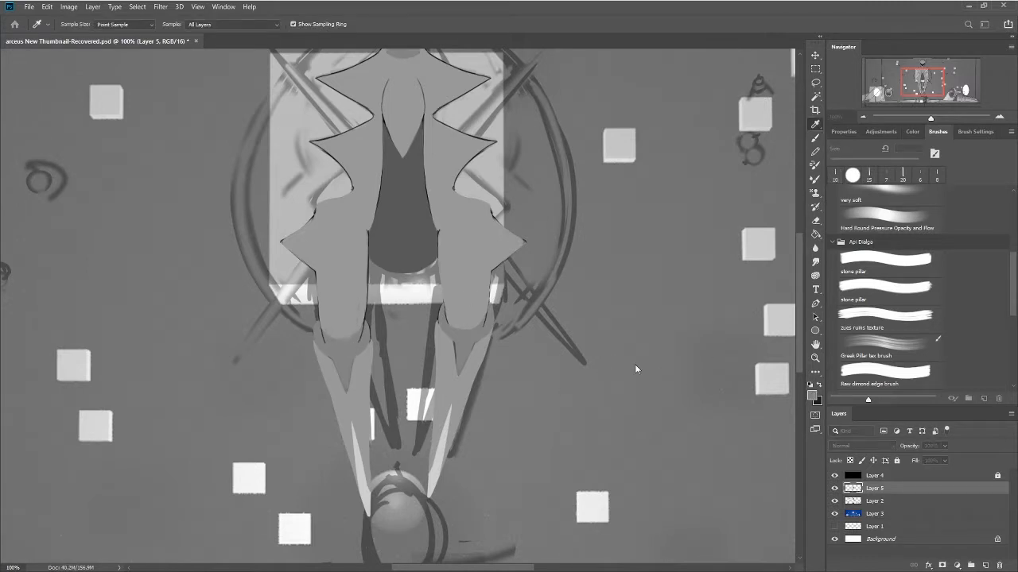
{"action": "key", "text": "b"}
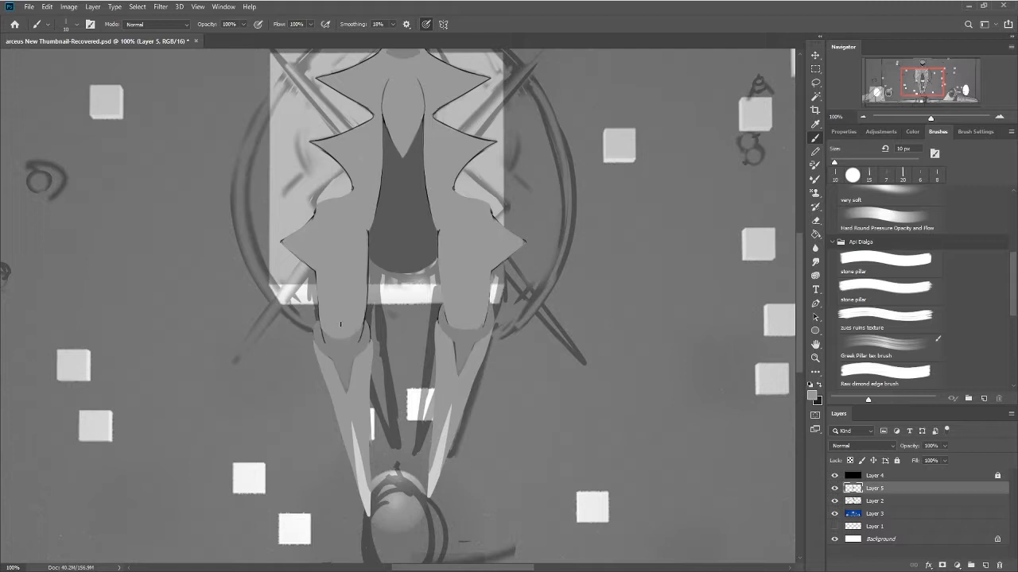
{"action": "key", "text": "bracketright"}
{"action": "key", "text": "bracketright"}
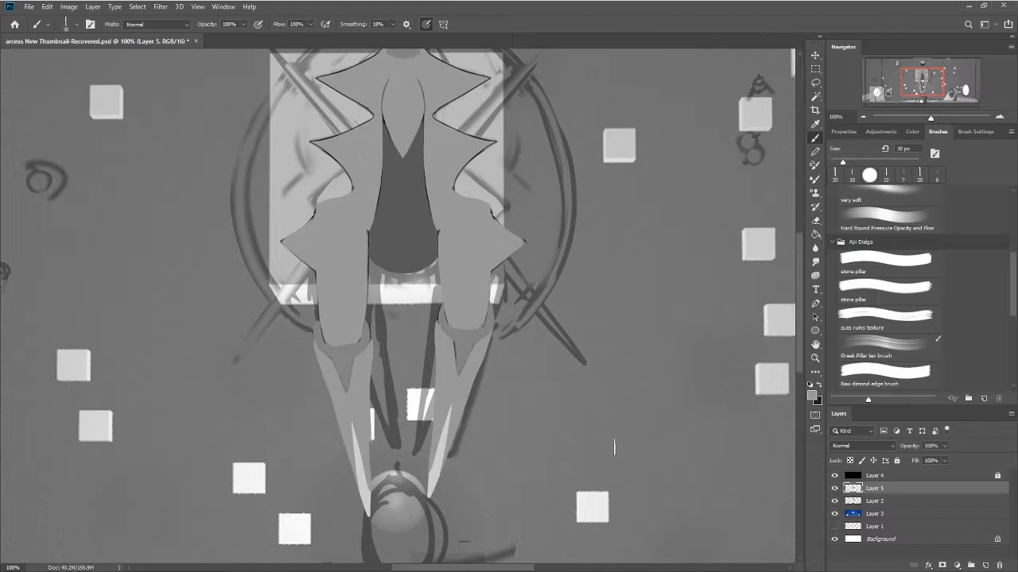
{"action": "key", "text": "bracketleft"}
{"action": "left_click", "coordinate": [491, 307]}
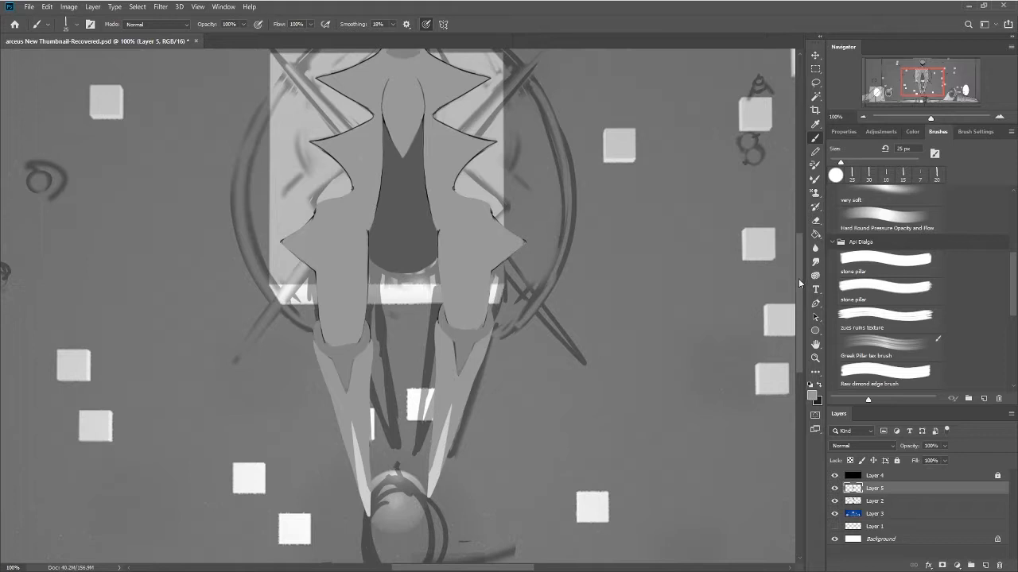
Step: Sample the light gray highlight of the lower legs and try a 25 px stroke on the forehead above the dark face
{"action": "left_click_drag", "start_coordinate": [798, 279], "coordinate": [799, 192]}
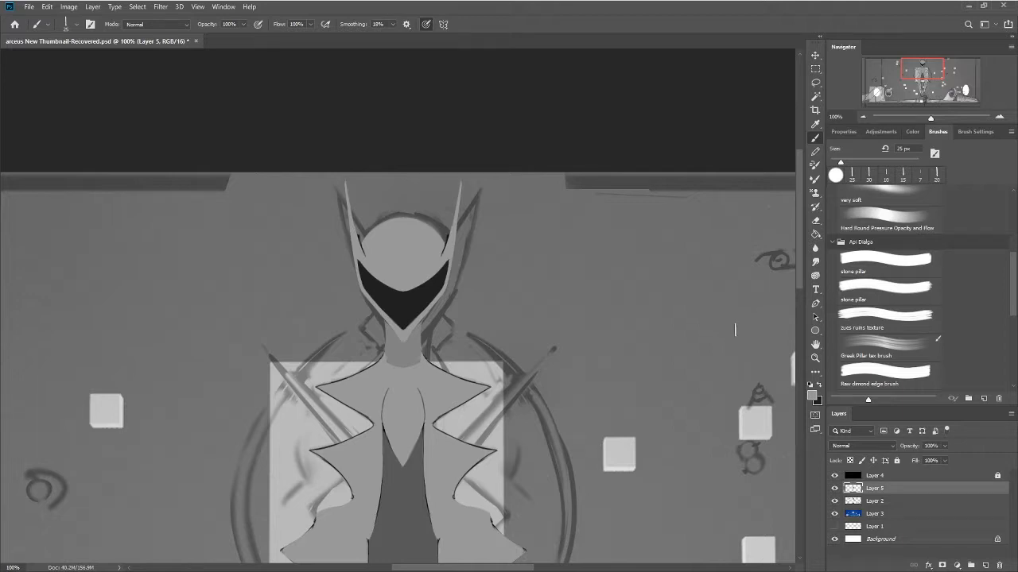
{"action": "key", "text": "i"}
{"action": "left_click_drag", "start_coordinate": [799, 282], "coordinate": [798, 379]}
{"action": "key", "text": "b"}
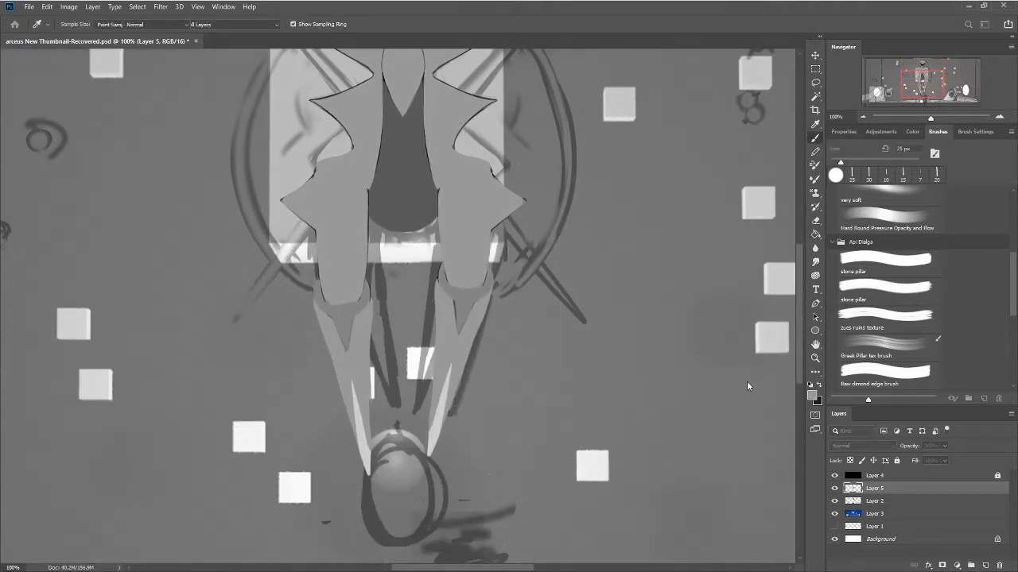
{"action": "left_click_drag", "start_coordinate": [799, 322], "coordinate": [792, 237]}
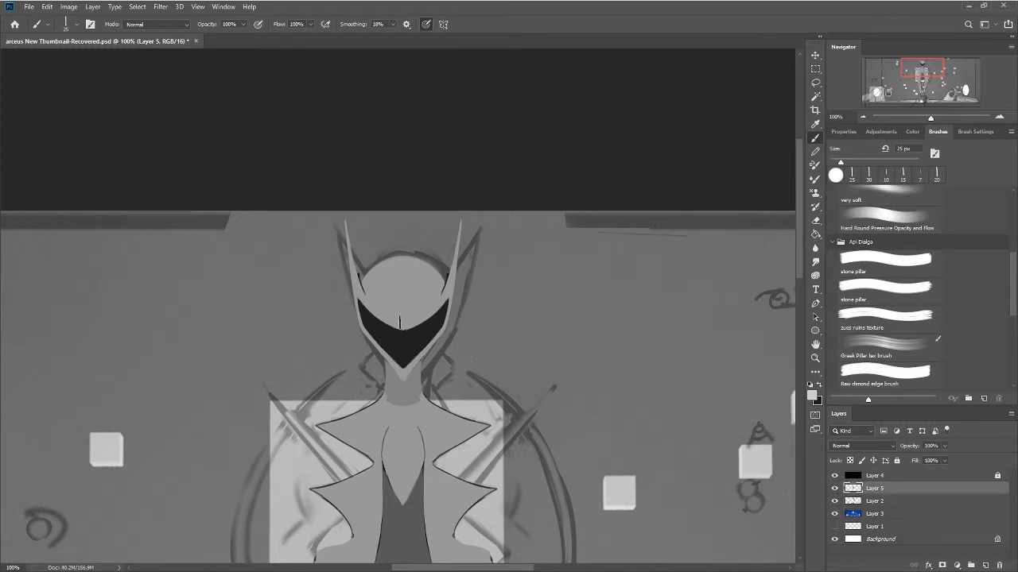
{"action": "key", "text": "period"}
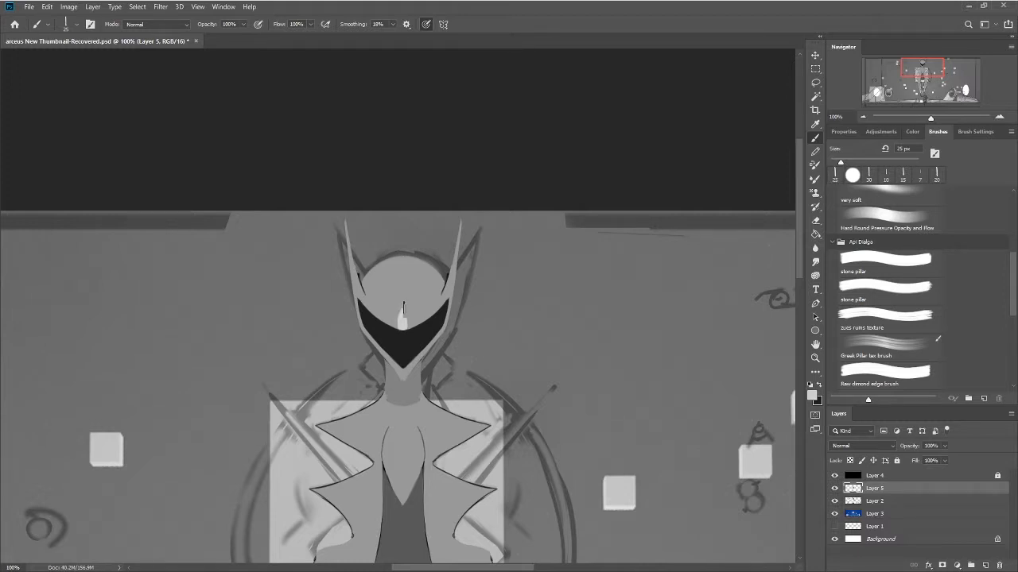
{"action": "key", "text": "ctrl+y"}
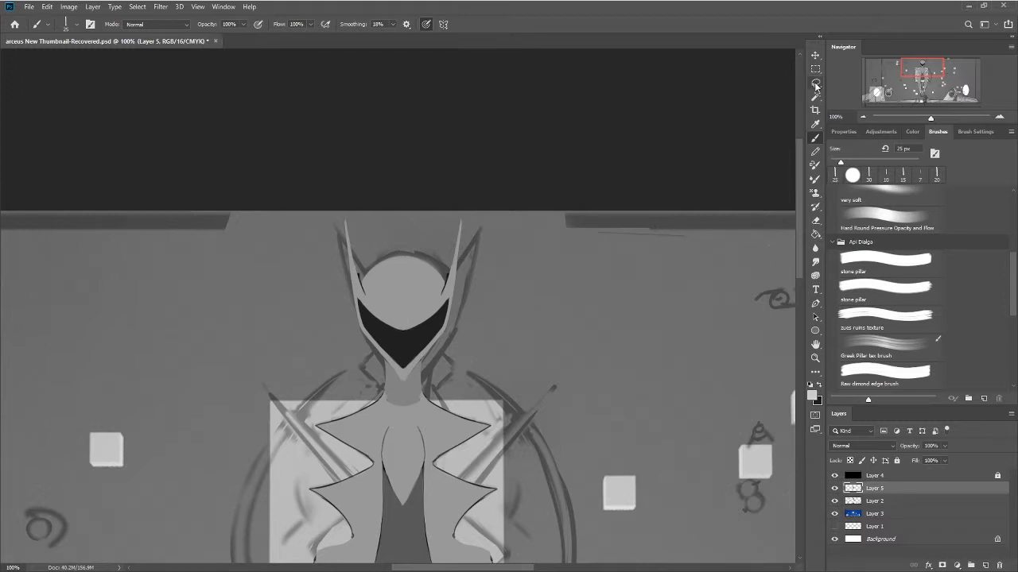
Step: Select a narrow triangle on the forehead with the Polygonal Lasso, fill it light gray using a 125 px brush, and deselect
{"action": "left_click", "coordinate": [819, 76]}
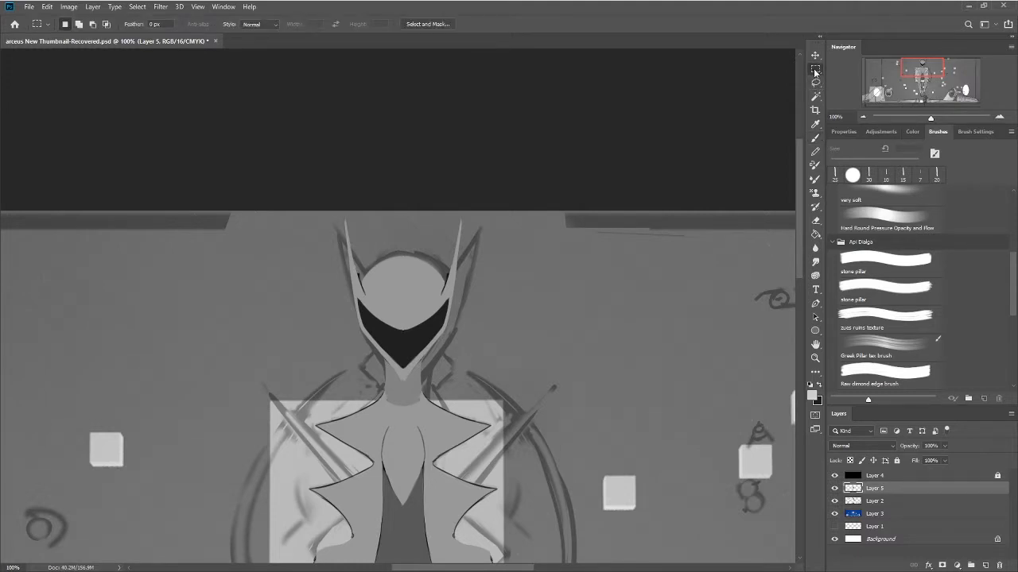
{"action": "left_click", "coordinate": [817, 83]}
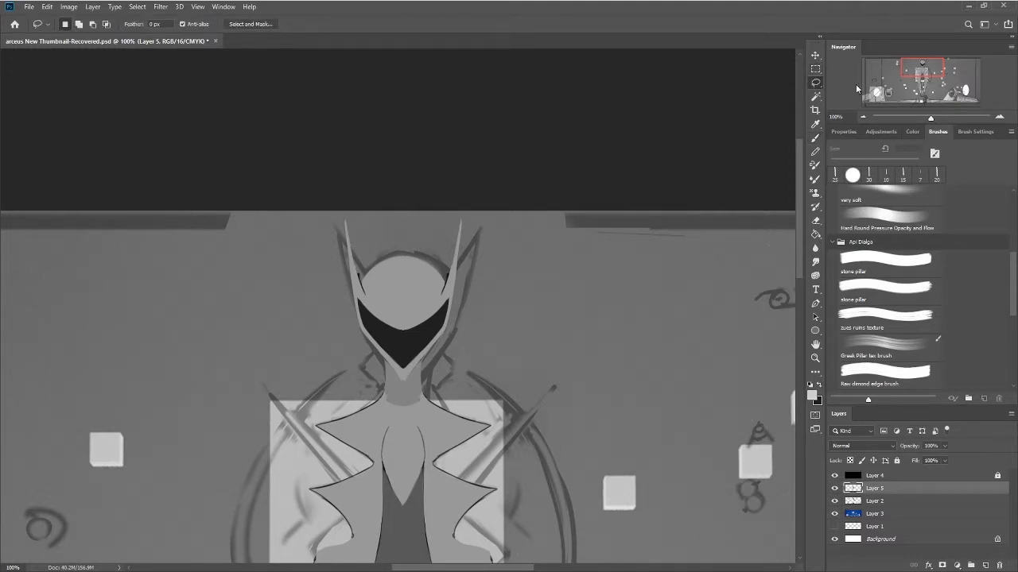
{"action": "key", "text": "shift+l"}
{"action": "left_click", "coordinate": [398, 328]}
{"action": "left_click", "coordinate": [402, 300]}
{"action": "left_click", "coordinate": [401, 334]}
{"action": "left_click", "coordinate": [816, 138]}
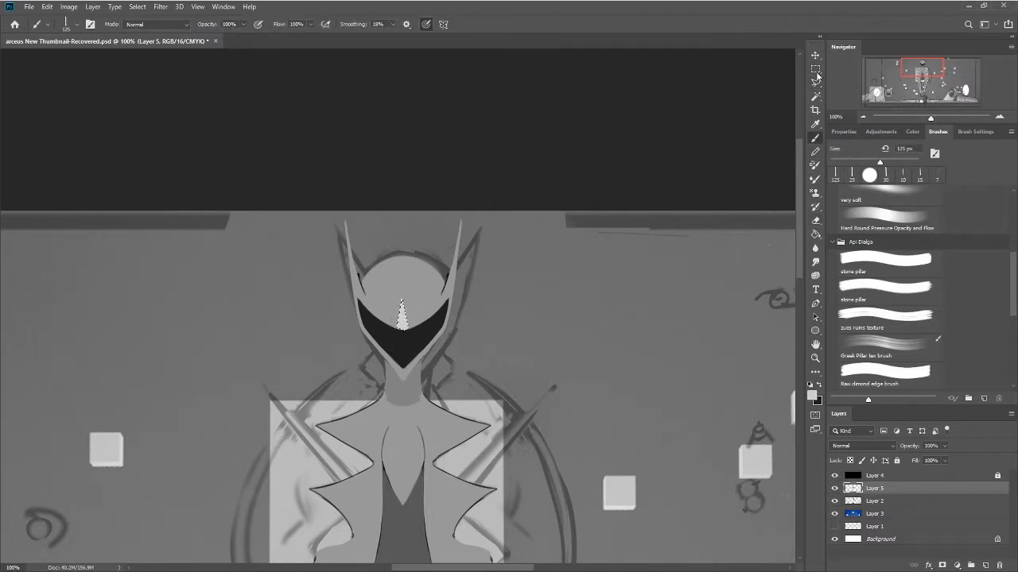
{"action": "key", "text": "m"}
{"action": "key", "text": "ctrl+d"}
Step: Reduce the brush to 6 px and refine the light gray forehead spike's tip and base
{"action": "left_click", "coordinate": [816, 138]}
{"action": "key", "text": "bracketleft"}
{"action": "key", "text": "bracketleft"}
{"action": "key", "text": "bracketleft"}
{"action": "key", "text": "bracketleft"}
{"action": "key", "text": "bracketleft"}
{"action": "key", "text": "bracketleft"}
{"action": "key", "text": "bracketleft"}
{"action": "key", "text": "bracketleft"}
{"action": "key", "text": "bracketleft"}
{"action": "key", "text": "bracketleft"}
{"action": "key", "text": "bracketleft"}
{"action": "key", "text": "bracketleft"}
{"action": "key", "text": "bracketleft"}
{"action": "key", "text": "bracketleft"}
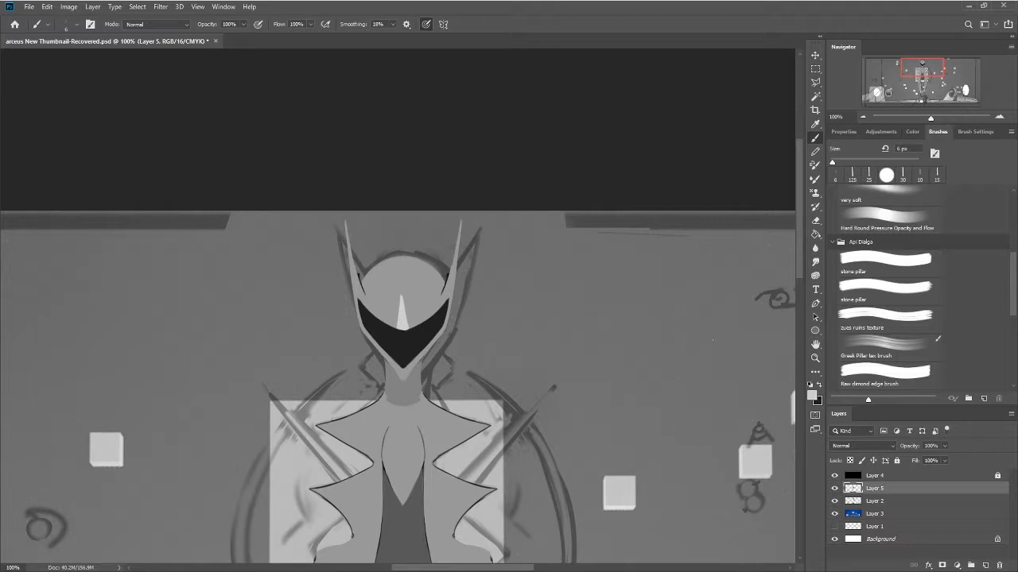
{"action": "scroll", "coordinate": [799, 277], "scroll_direction": "down", "scroll_amount": 3}
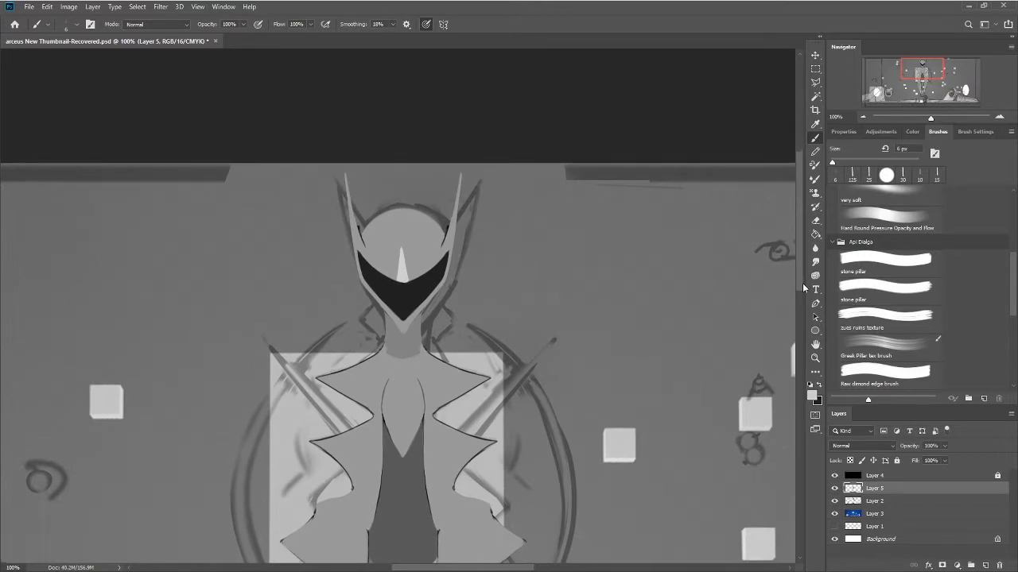
{"action": "scroll", "coordinate": [802, 284], "scroll_direction": "down", "scroll_amount": 1}
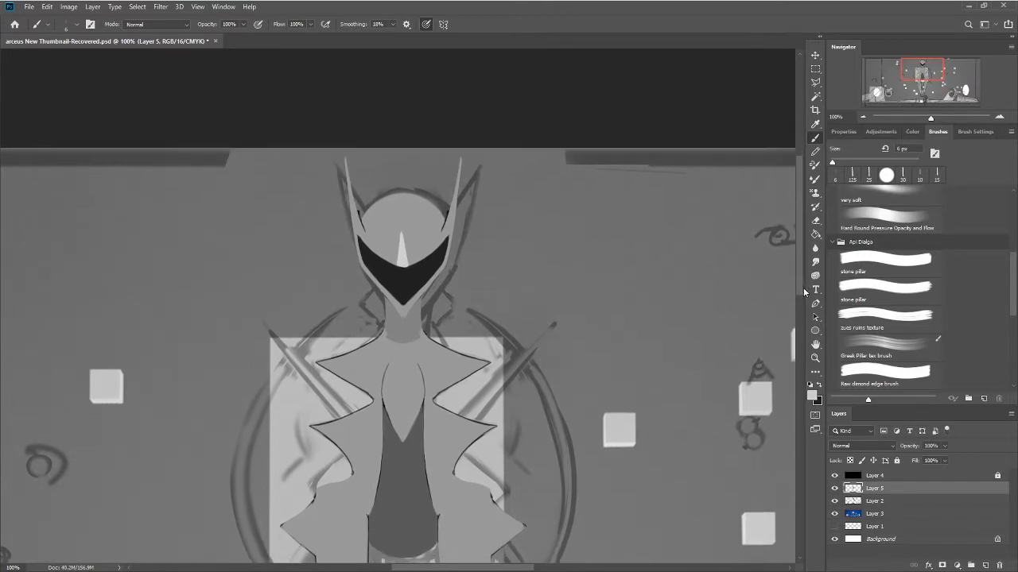
{"action": "scroll", "coordinate": [803, 282], "scroll_direction": "up", "scroll_amount": 5}
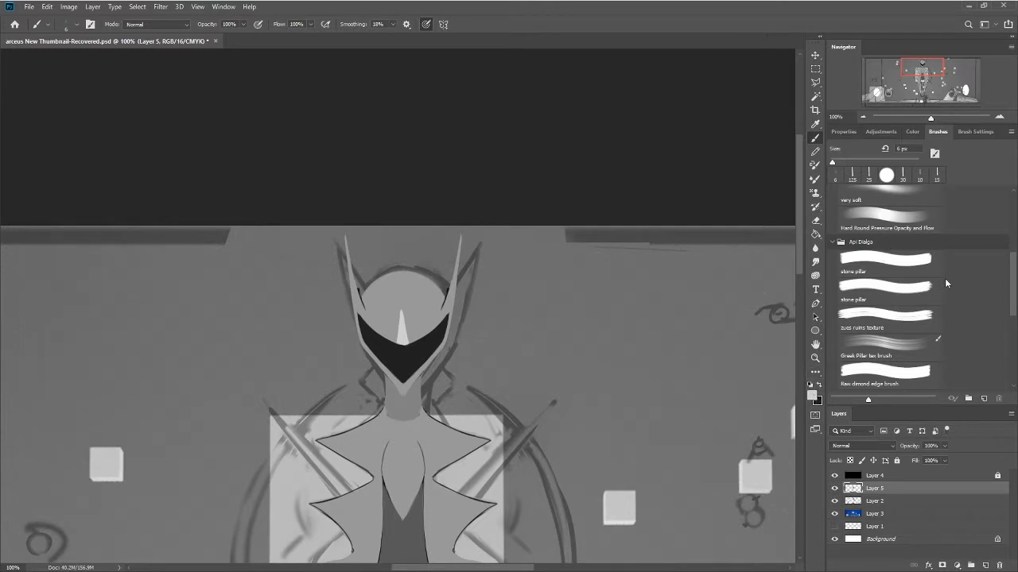
Step: Draw thin black V-shaped contour lines across the dark face with a 2 px Hard Round brush
{"action": "left_click_drag", "start_coordinate": [1013, 275], "coordinate": [1014, 203]}
{"action": "left_click", "coordinate": [886, 242]}
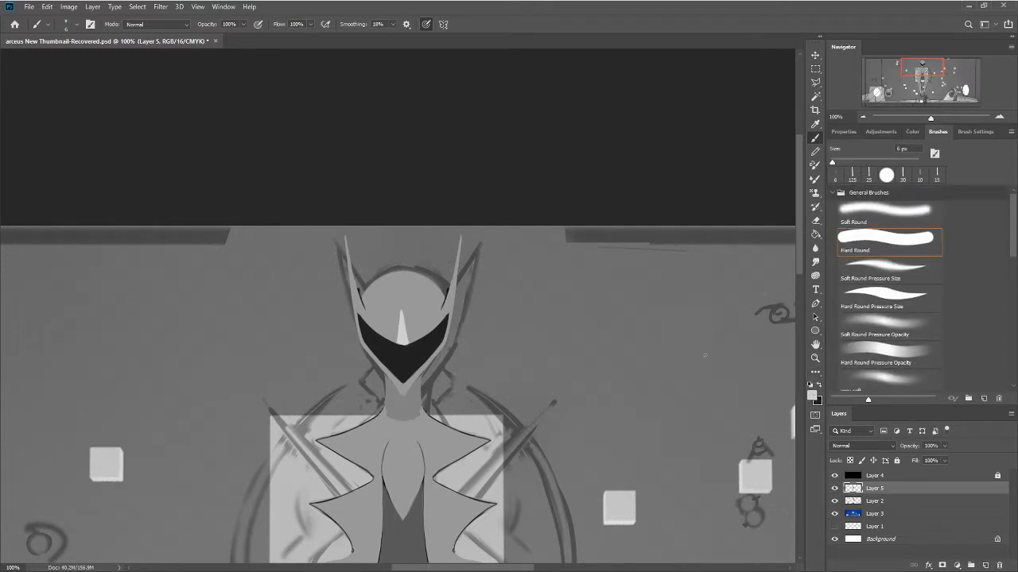
{"action": "left_click", "coordinate": [820, 387]}
{"action": "key", "text": "bracketleft"}
{"action": "key", "text": "i"}
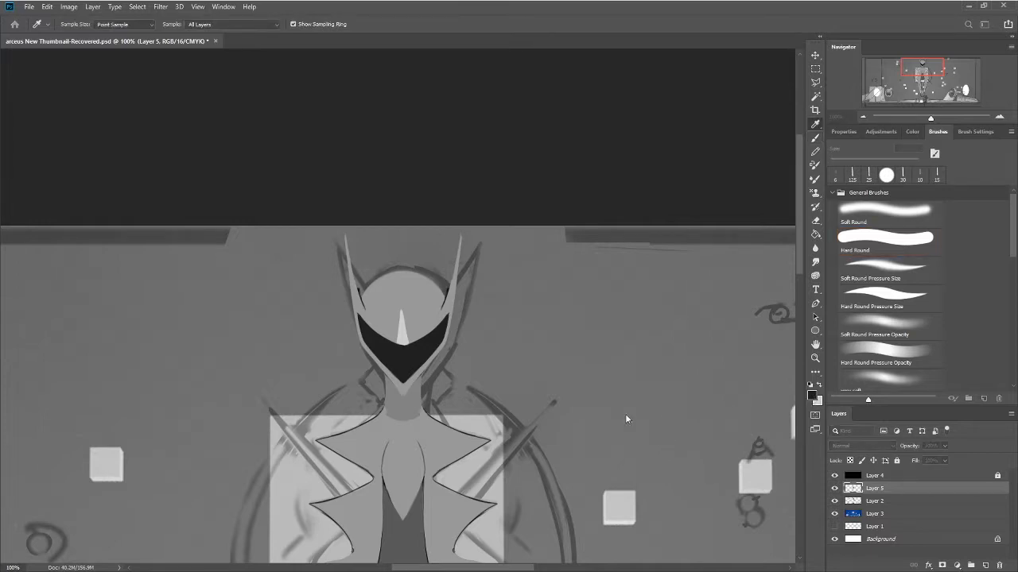
{"action": "key", "text": "b"}
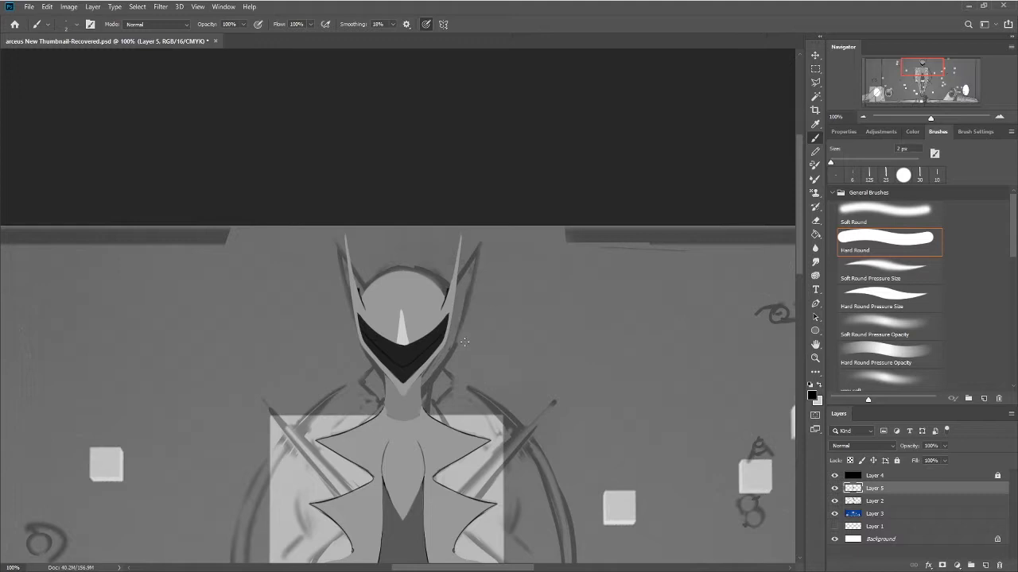
Step: Select the dark face with the Polygonal Lasso, warp its upper edge downward, and deselect
{"action": "left_click", "coordinate": [815, 81]}
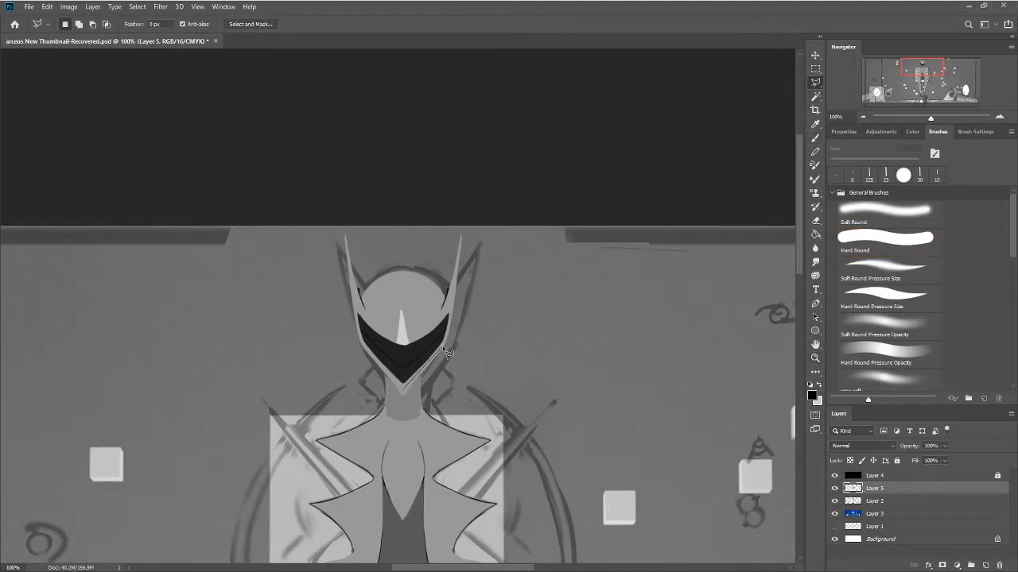
{"action": "mouse_move", "coordinate": [412, 380]}
{"action": "left_mouse_down"}
{"action": "mouse_move", "coordinate": [454, 321]}
{"action": "mouse_move", "coordinate": [453, 334]}
{"action": "mouse_move", "coordinate": [456, 310]}
{"action": "mouse_move", "coordinate": [405, 351]}
{"action": "mouse_move", "coordinate": [359, 310]}
{"action": "mouse_move", "coordinate": [363, 345]}
{"action": "mouse_move", "coordinate": [413, 403]}
{"action": "left_mouse_up"}
{"action": "left_click", "coordinate": [208, 311]}
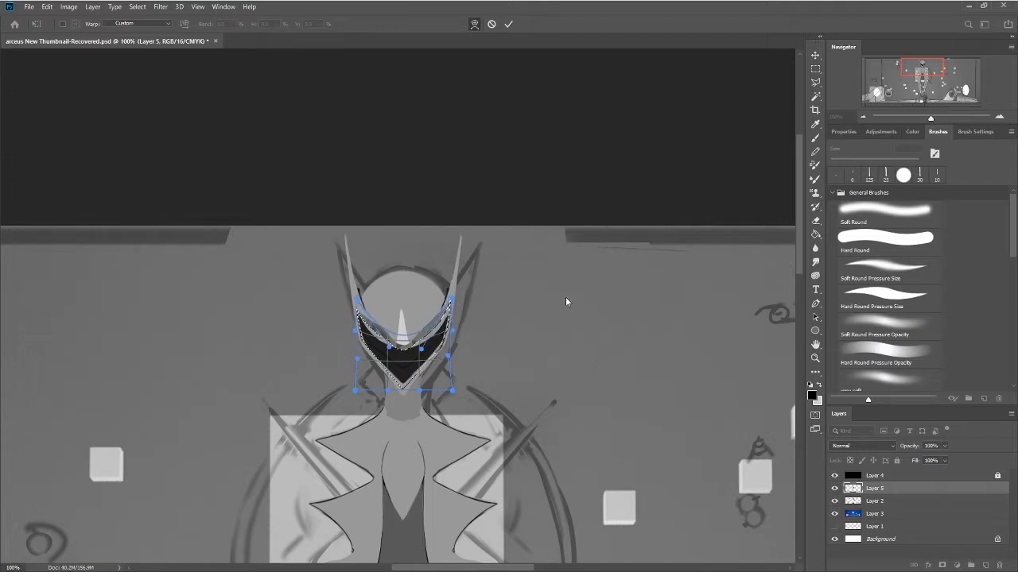
{"action": "key", "text": "m"}
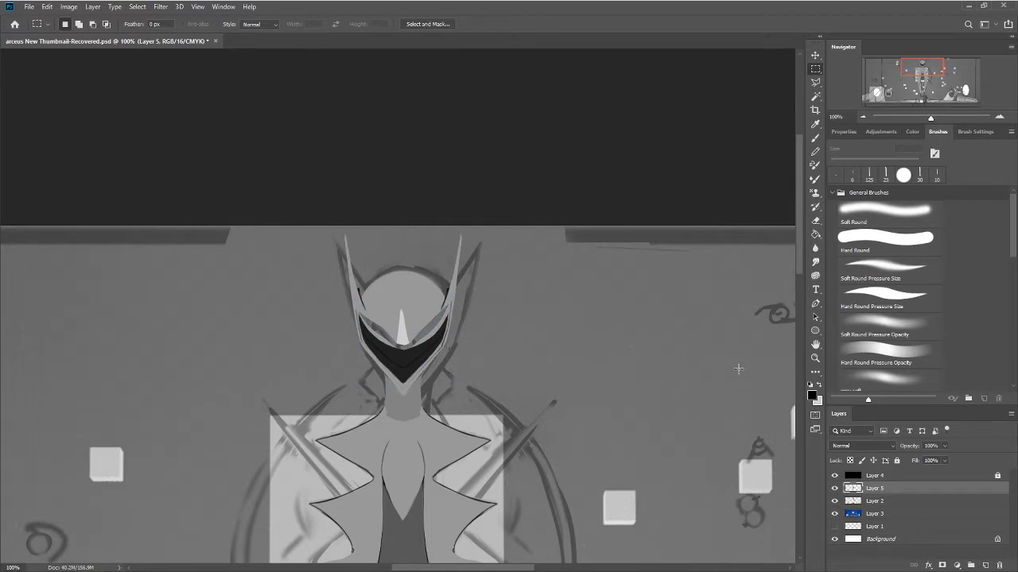
Step: Sample the head's gray and paint over the gap above the right half of the dark face with a 4 px brush
{"action": "left_click", "coordinate": [819, 151]}
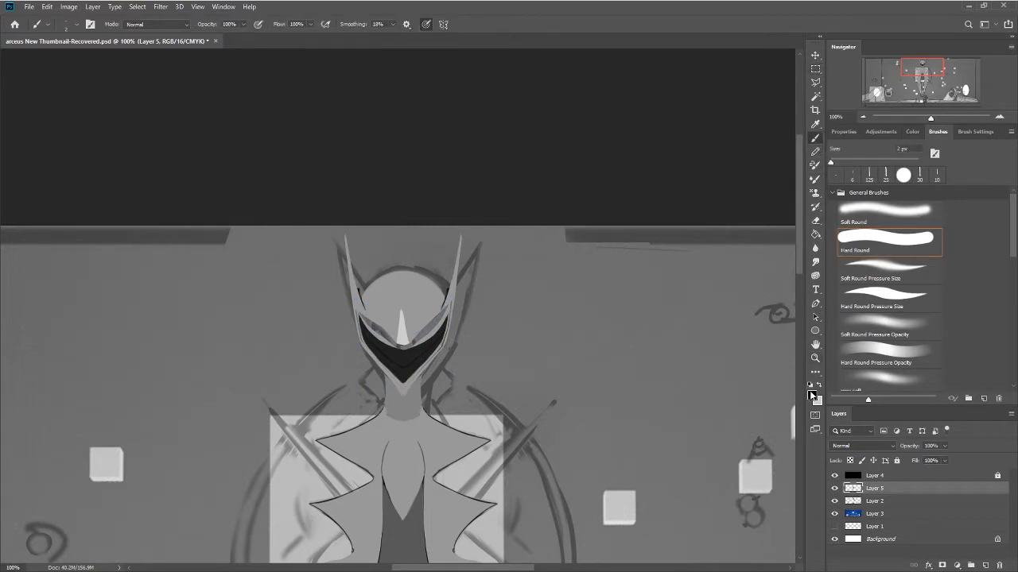
{"action": "key", "text": "i"}
{"action": "left_click", "coordinate": [579, 340]}
{"action": "key", "text": "b"}
{"action": "key", "text": "bracketleft"}
{"action": "key", "text": "bracketleft"}
{"action": "left_click_drag", "start_coordinate": [413, 340], "coordinate": [419, 335]}
{"action": "key", "text": "bracketleft"}
{"action": "key", "text": "bracketleft"}
{"action": "key", "text": "bracketleft"}
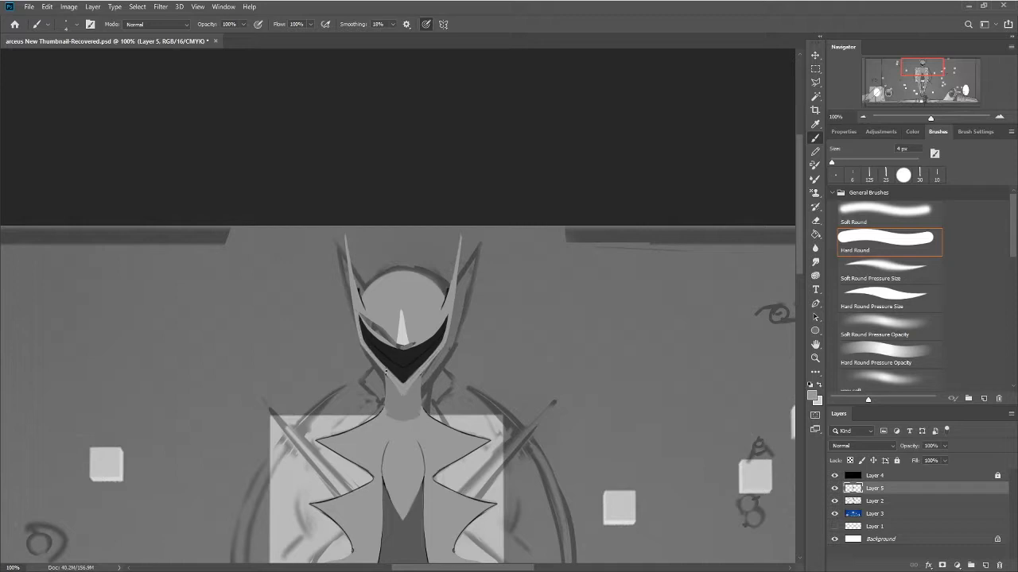
Step: Cover the remaining gap above the left half of the dark face with the head's gray
{"action": "key", "text": "bracketright"}
{"action": "key", "text": "bracketright"}
{"action": "key", "text": "bracketright"}
{"action": "left_click", "coordinate": [402, 357], "text": "alt"}
{"action": "left_click", "coordinate": [594, 377], "text": "alt"}
{"action": "key", "text": "bracketright"}
{"action": "key", "text": "bracketright"}
{"action": "key", "text": "bracketright"}
{"action": "key", "text": "bracketright"}
Step: Extend the forehead spike's base in its light gray and trim the lower edge with the dark face color at 5 px
{"action": "key", "text": "i"}
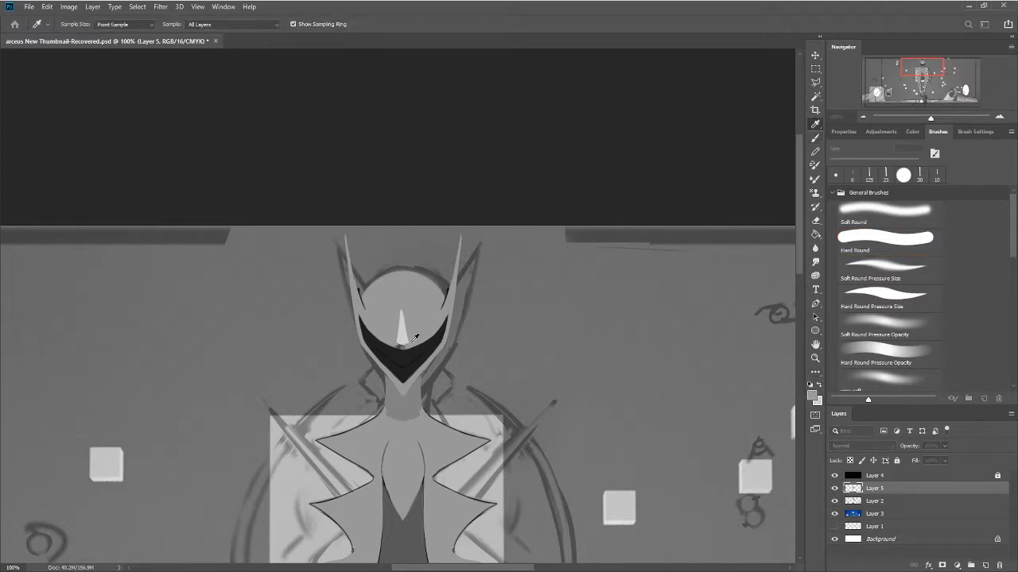
{"action": "key", "text": "b"}
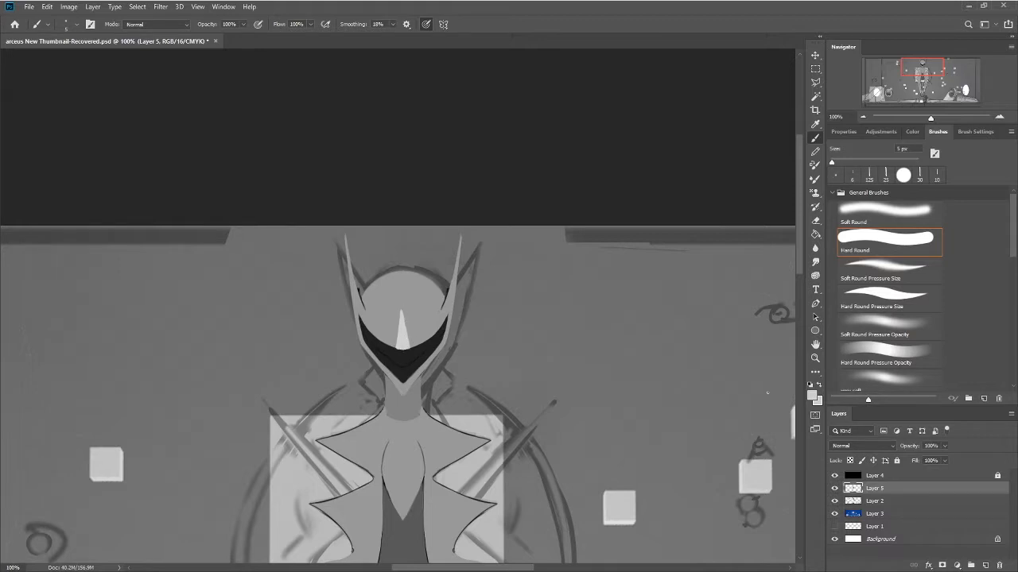
{"action": "key", "text": "i"}
{"action": "key", "text": "b"}
{"action": "left_click_drag", "start_coordinate": [402, 350], "coordinate": [391, 351]}
Step: Outline both eyes inside the dark face with thin black strokes, using a 2 px brush
{"action": "key", "text": "alt"}
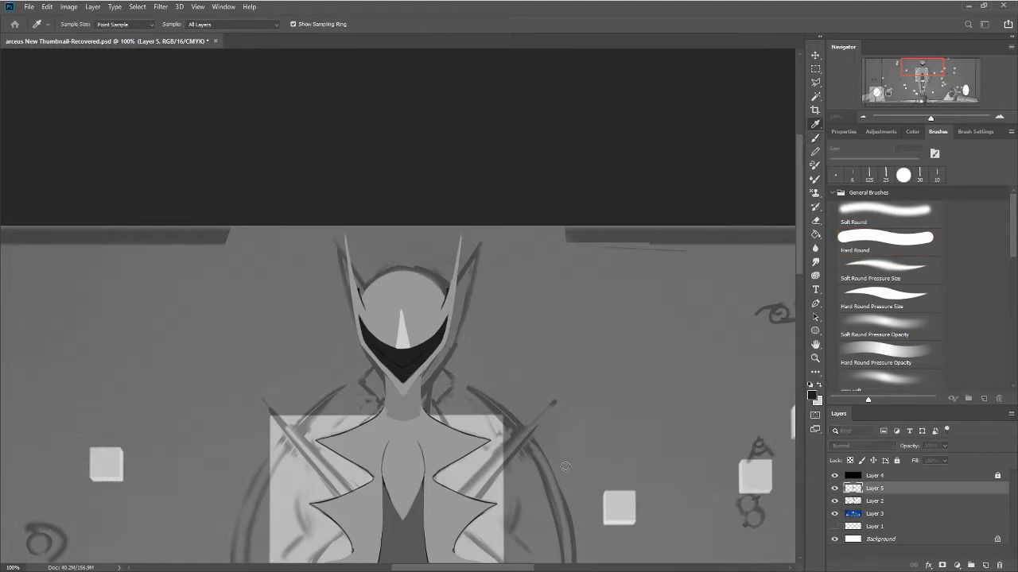
{"action": "key", "text": "bracketleft"}
{"action": "key", "text": "bracketleft"}
{"action": "key", "text": "bracketleft"}
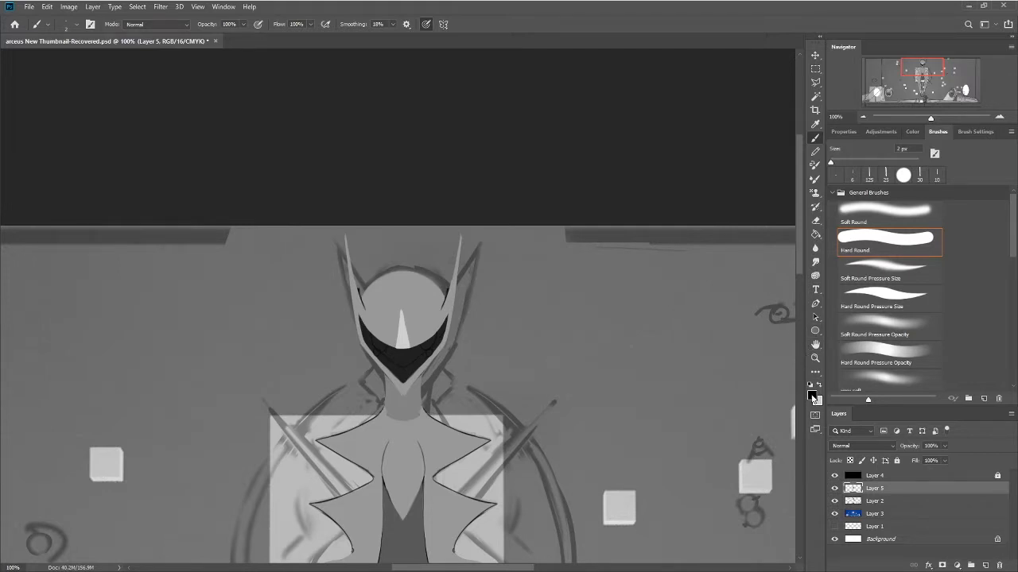
Step: Sample a dark gray and paint the eyes on both sides of the dark face with a small brush
{"action": "key", "text": "i"}
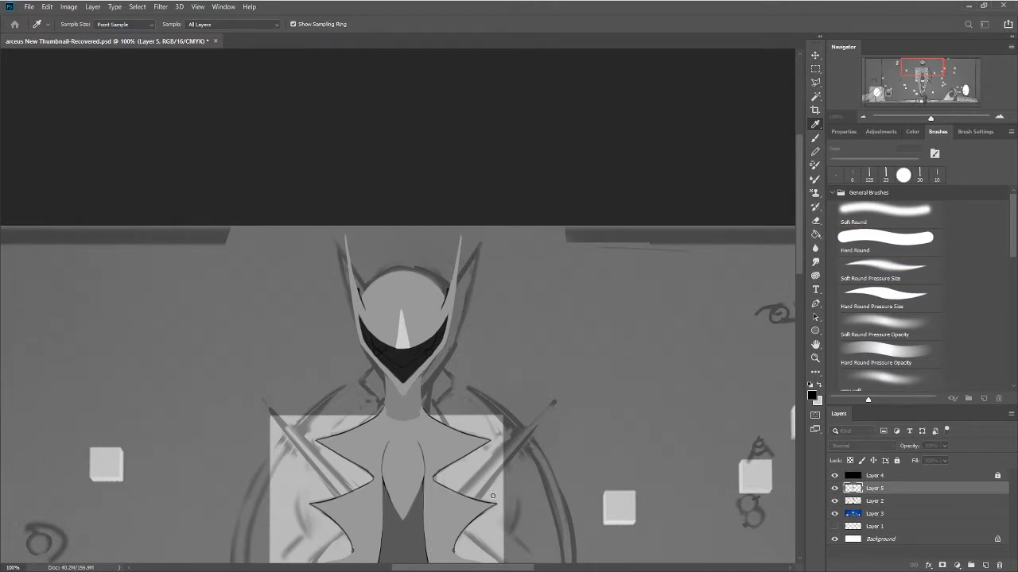
{"action": "key", "text": "b"}
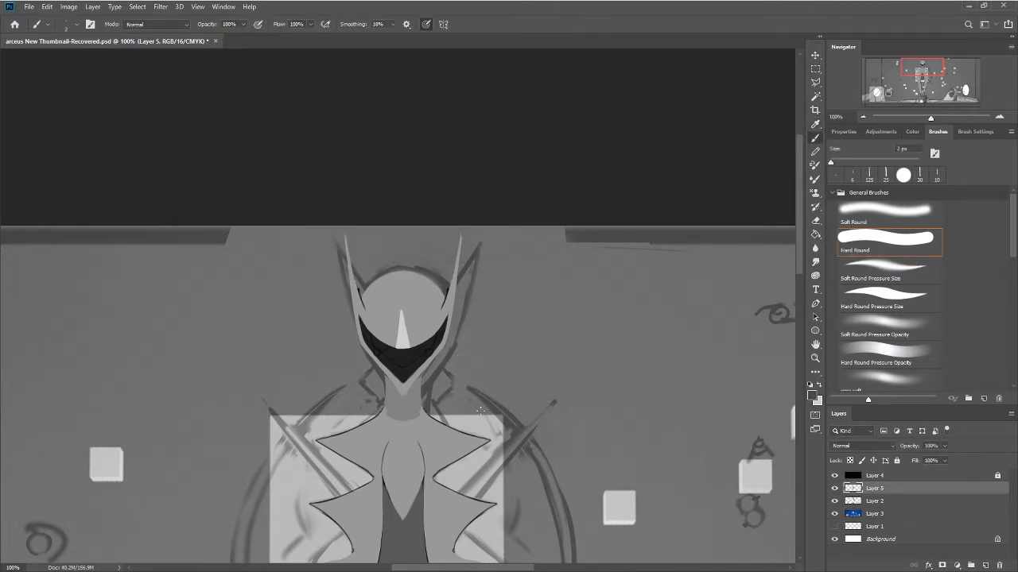
{"action": "key", "text": "bracketleft"}
{"action": "key", "text": "bracketleft"}
{"action": "left_click_drag", "start_coordinate": [425, 347], "coordinate": [432, 339]}
{"action": "key", "text": "bracketleft"}
{"action": "key", "text": "bracketleft"}
{"action": "key", "text": "bracketleft"}
{"action": "left_click_drag", "start_coordinate": [429, 353], "coordinate": [378, 347]}
{"action": "left_click_drag", "start_coordinate": [379, 344], "coordinate": [378, 345]}
Step: Sample the spike's light gray and retouch its base with 8 px and 4 px brush sizes, undoing the last stroke
{"action": "left_click", "coordinate": [812, 395]}
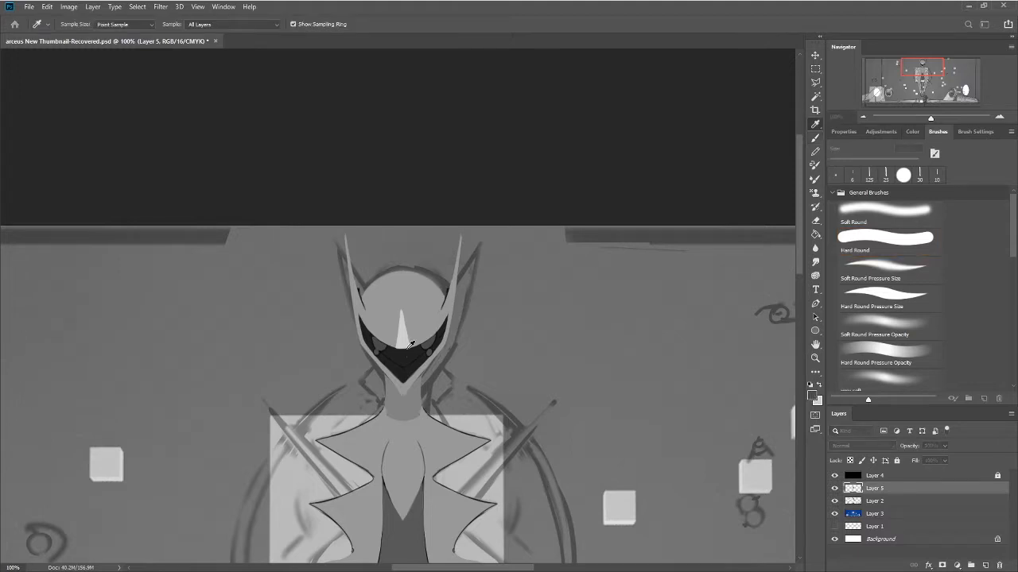
{"action": "left_click", "coordinate": [404, 342]}
{"action": "left_click", "coordinate": [670, 387]}
{"action": "key", "text": "bracketright"}
{"action": "key", "text": "bracketright"}
{"action": "key", "text": "bracketright"}
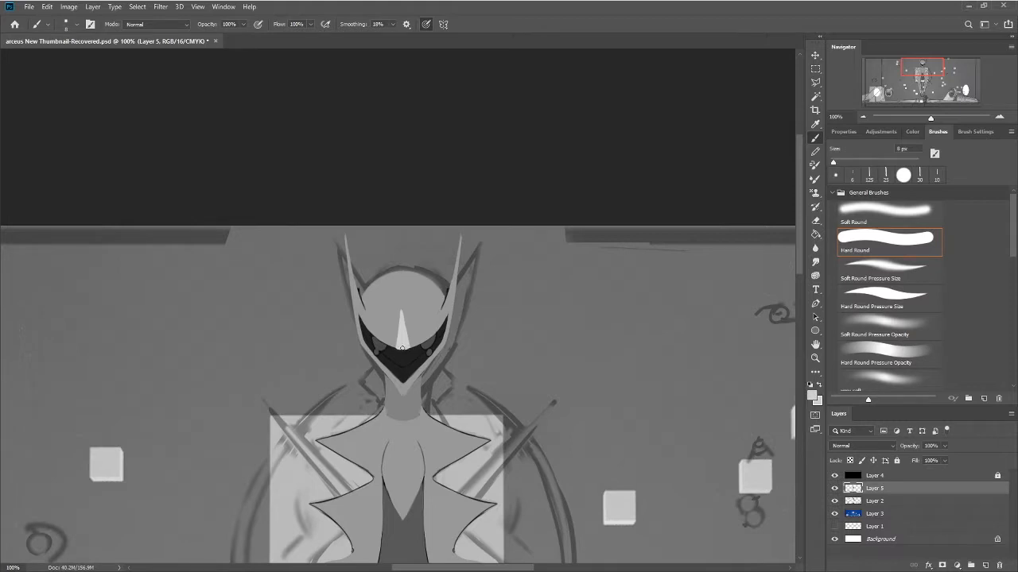
{"action": "key", "text": "bracketleft"}
{"action": "key", "text": "bracketleft"}
{"action": "key", "text": "bracketleft"}
{"action": "key", "text": "bracketleft"}
{"action": "key", "text": "ctrl+z"}
Step: Try light gray strokes along the lower right of the sketched ring around the body
{"action": "left_click_drag", "start_coordinate": [798, 270], "coordinate": [799, 306]}
{"action": "left_click_drag", "start_coordinate": [544, 485], "coordinate": [562, 441]}
{"action": "left_click_drag", "start_coordinate": [534, 503], "coordinate": [606, 391]}
{"action": "key", "text": "ctrl+z"}
{"action": "key", "text": "ctrl+z"}
{"action": "key", "text": "ctrl+z"}
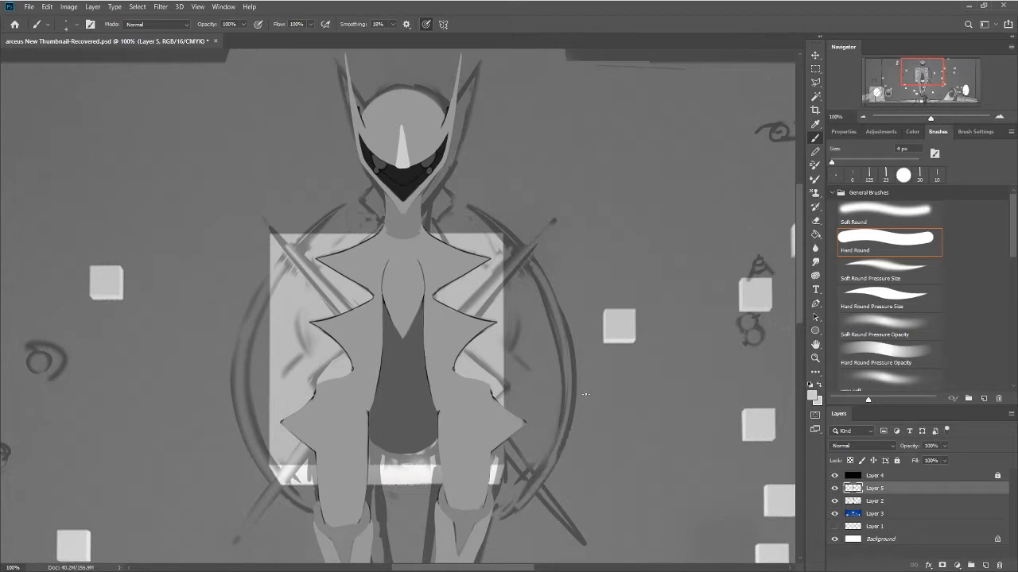
Step: Try thin black 1 px lines for a hind leg beneath the belly, between the front legs
{"action": "left_click_drag", "start_coordinate": [798, 272], "coordinate": [800, 317]}
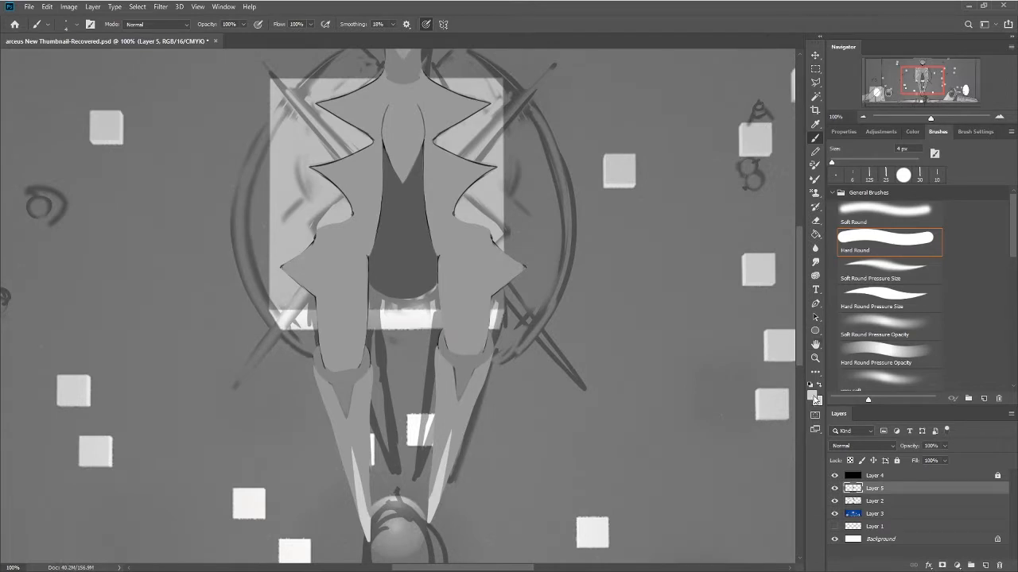
{"action": "key", "text": "i"}
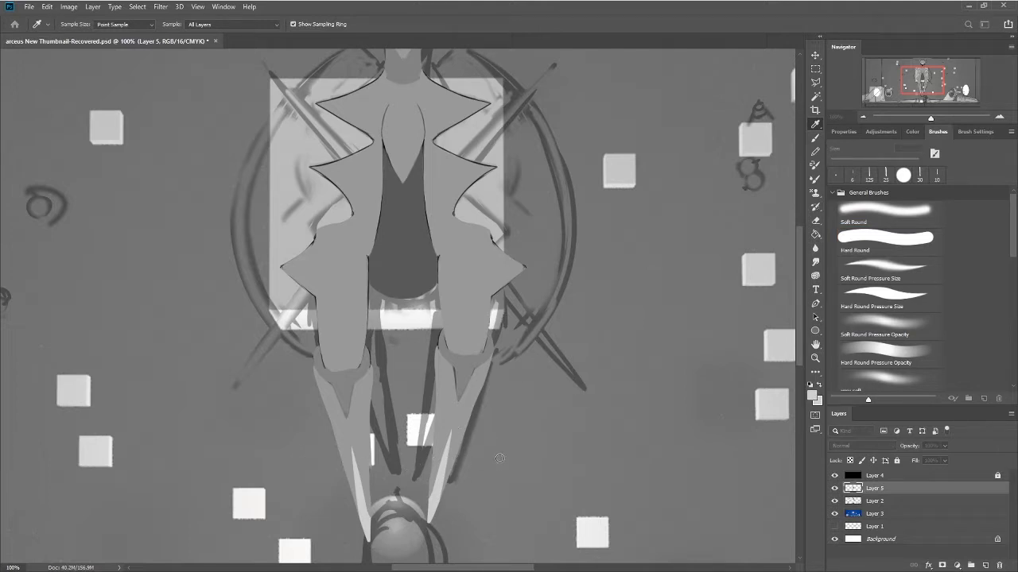
{"action": "key", "text": "b"}
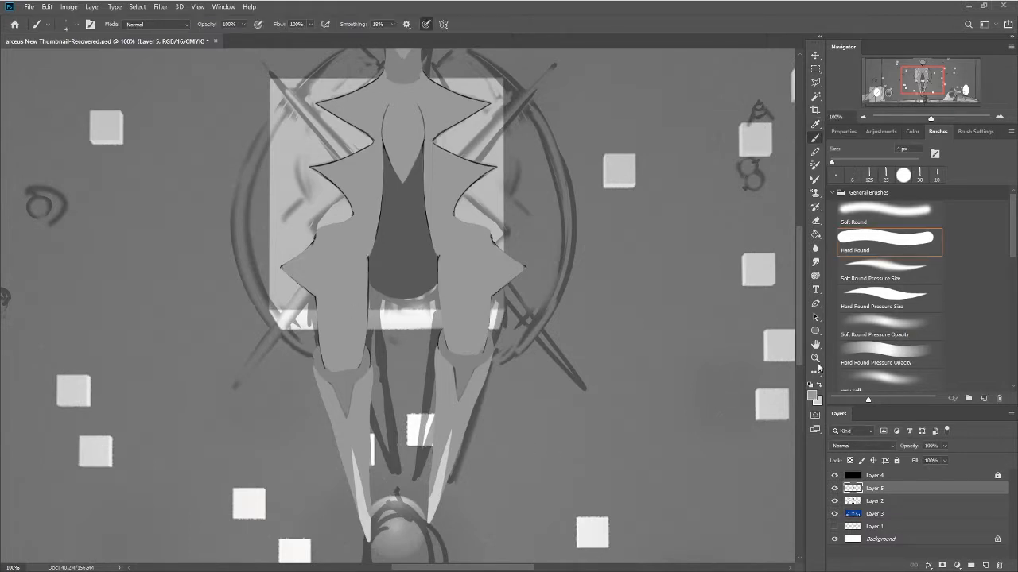
{"action": "key", "text": "i"}
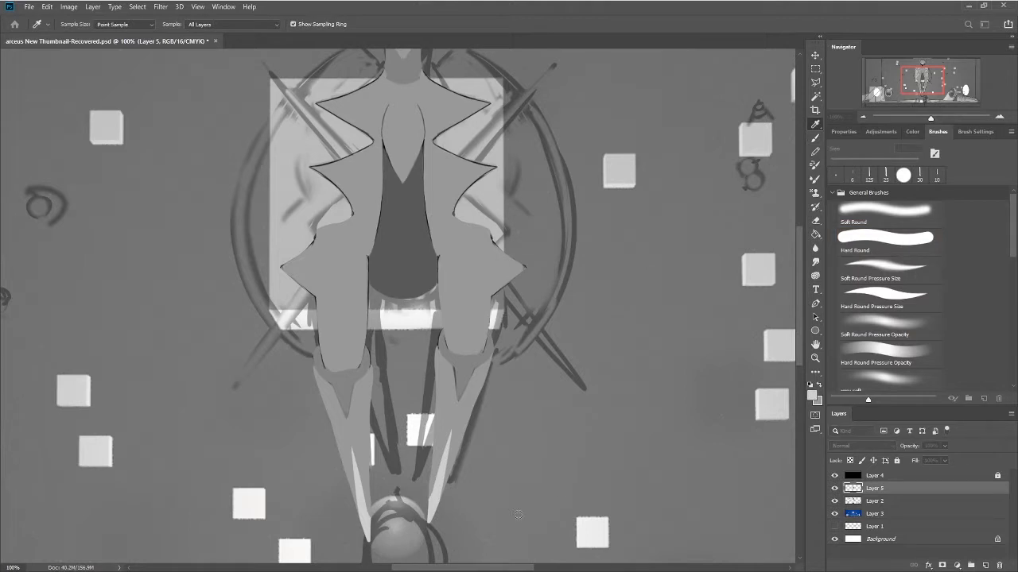
{"action": "key", "text": "b"}
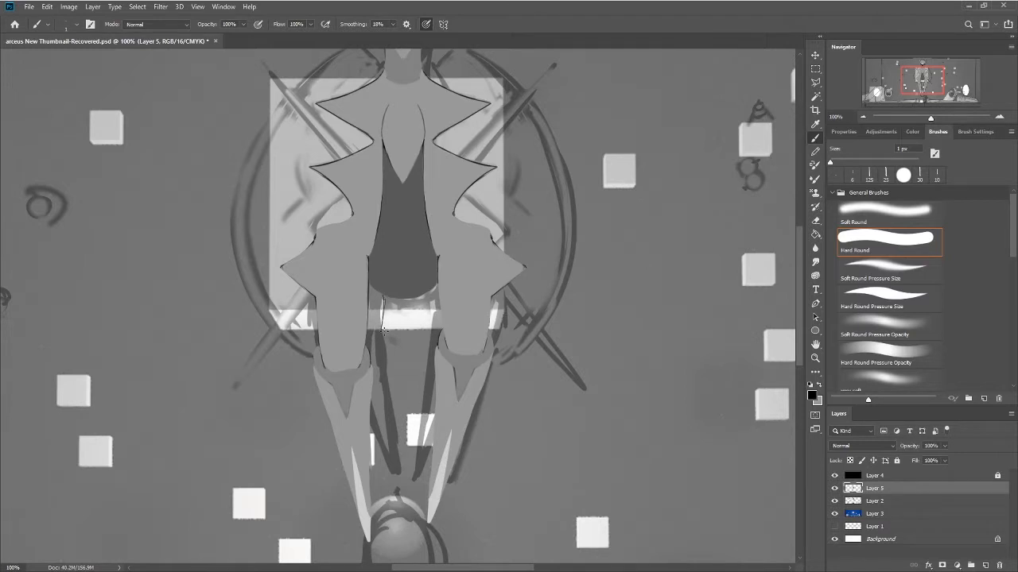
{"action": "left_click_drag", "start_coordinate": [383, 299], "coordinate": [376, 328]}
{"action": "left_click_drag", "start_coordinate": [383, 299], "coordinate": [387, 322]}
{"action": "left_click_drag", "start_coordinate": [388, 332], "coordinate": [395, 364]}
{"action": "key", "text": "ctrl+z"}
{"action": "key", "text": "ctrl+z"}
{"action": "key", "text": "ctrl+z"}
{"action": "key", "text": "ctrl+z"}
{"action": "key", "text": "ctrl+z"}
{"action": "key", "text": "space"}
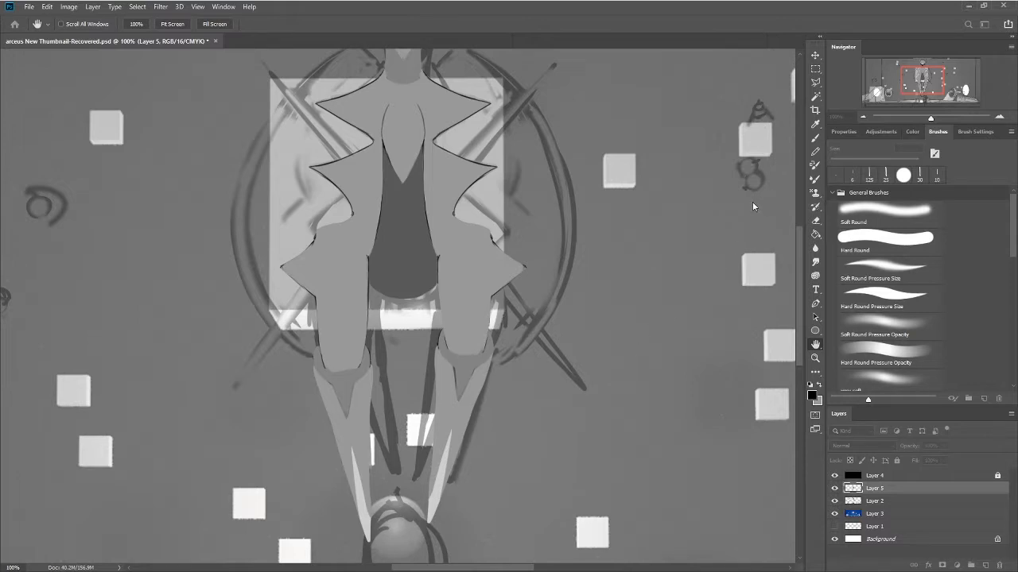
Step: Add a new layer above Layer 5 and set its blend mode to Color
{"action": "key", "text": "b"}
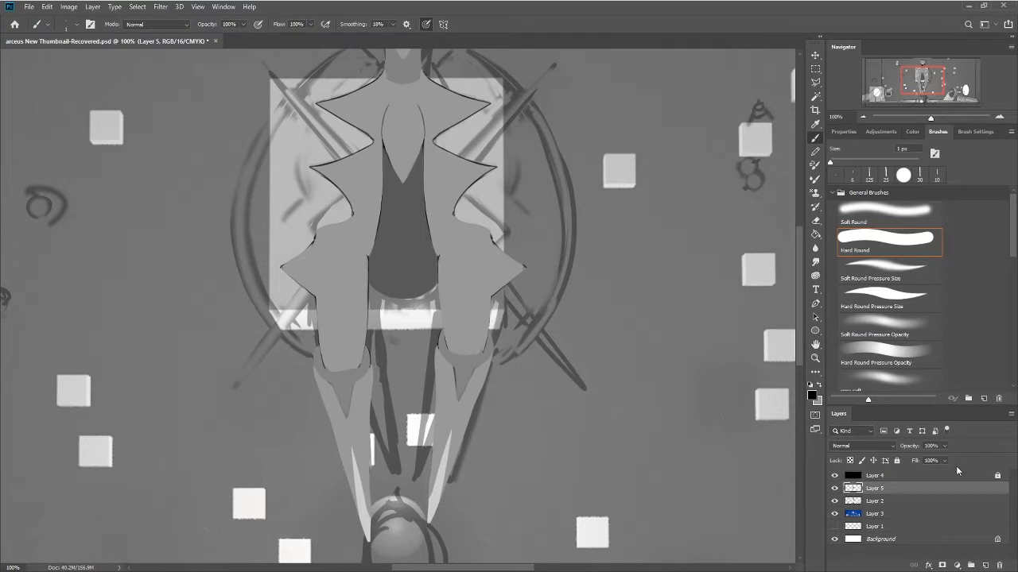
{"action": "left_click", "coordinate": [985, 565]}
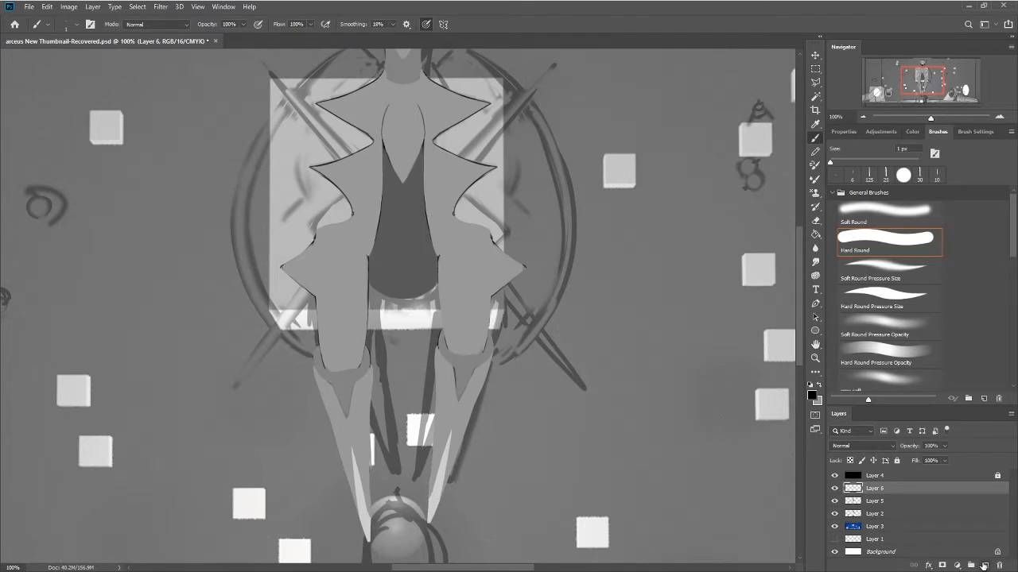
{"action": "left_click", "coordinate": [888, 447]}
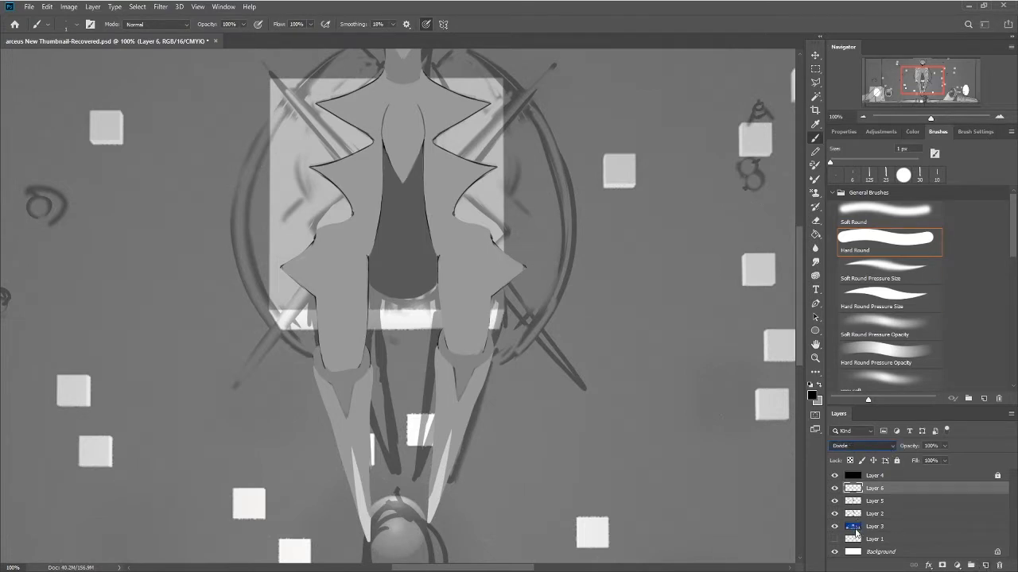
{"action": "left_click", "coordinate": [856, 553]}
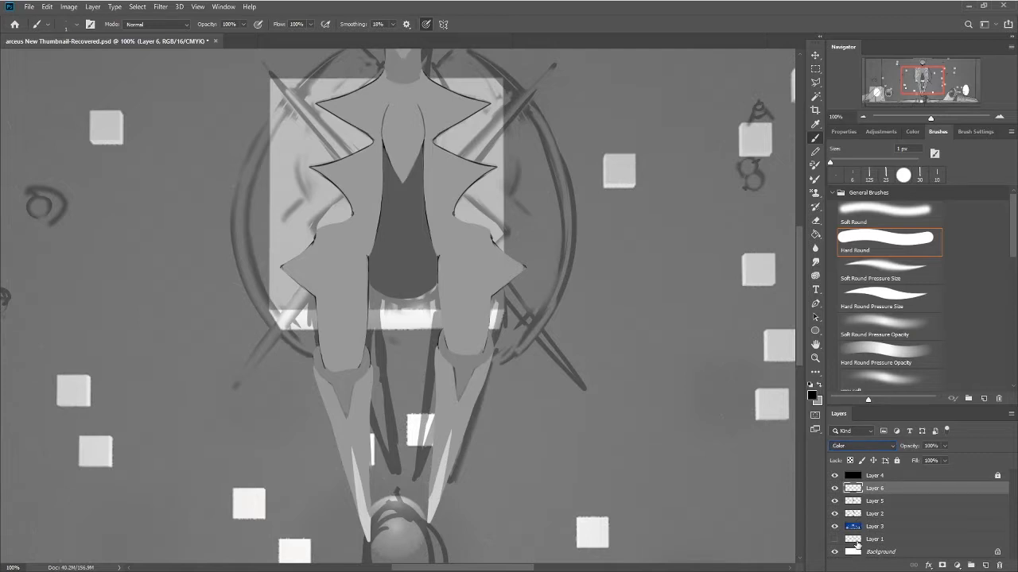
Step: Review the whole thumbnail composition at 25% and return to the figure at 100%
{"action": "left_click", "coordinate": [864, 116]}
{"action": "left_click", "coordinate": [865, 116]}
{"action": "left_click", "coordinate": [865, 117]}
{"action": "left_click", "coordinate": [865, 116]}
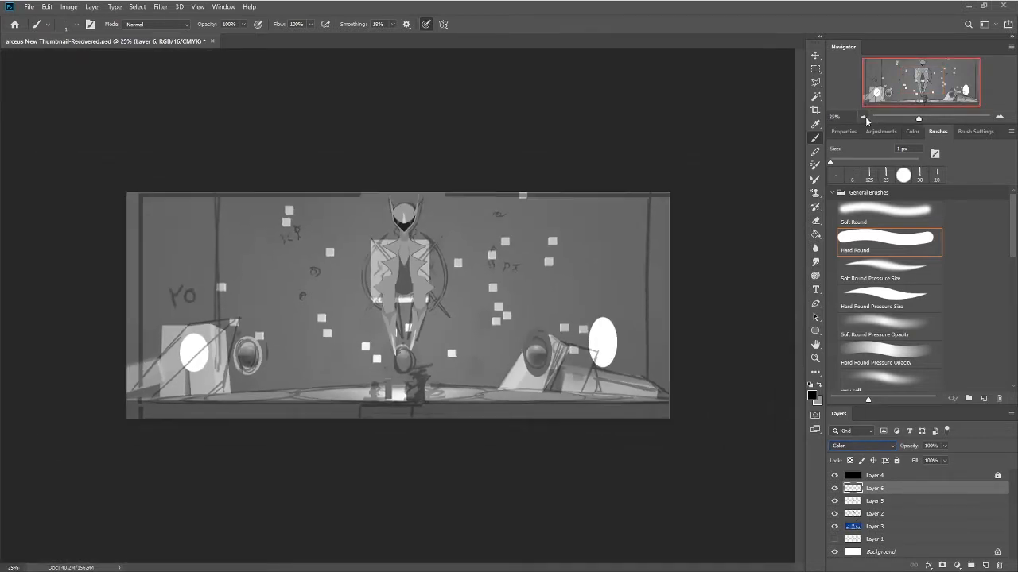
{"action": "left_click", "coordinate": [992, 118]}
{"action": "left_click", "coordinate": [992, 118]}
{"action": "left_click", "coordinate": [992, 119]}
{"action": "left_click", "coordinate": [992, 119]}
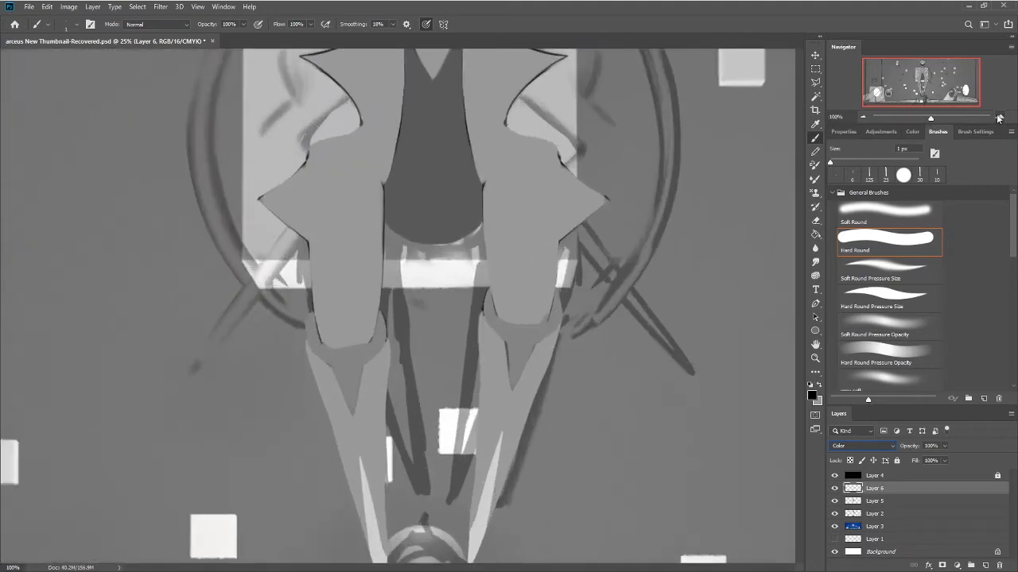
{"action": "left_click", "coordinate": [992, 118]}
{"action": "left_click", "coordinate": [864, 116]}
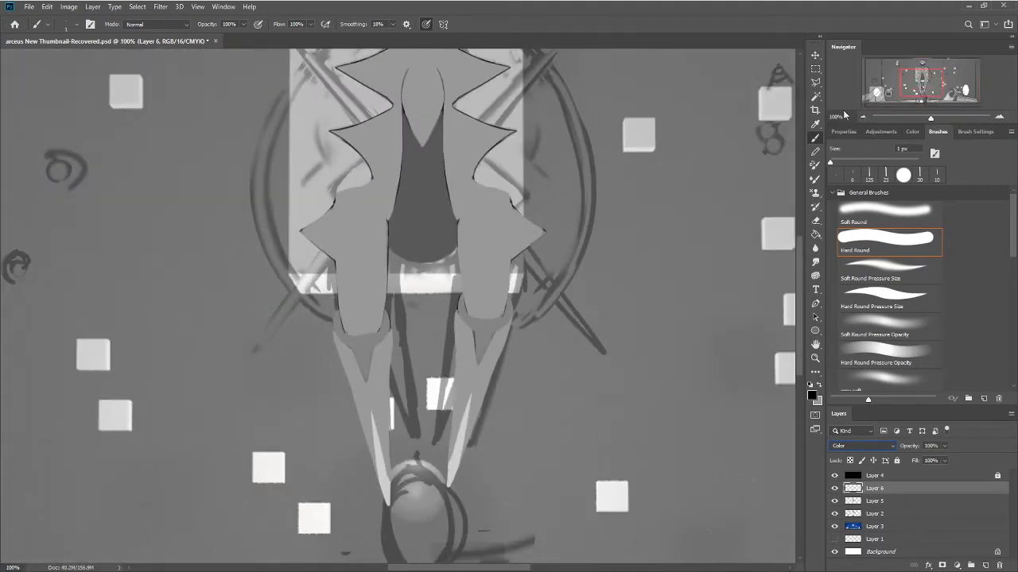
Step: Try filling Layer 6 with black and white using the Paint Bucket
{"action": "left_click", "coordinate": [815, 69]}
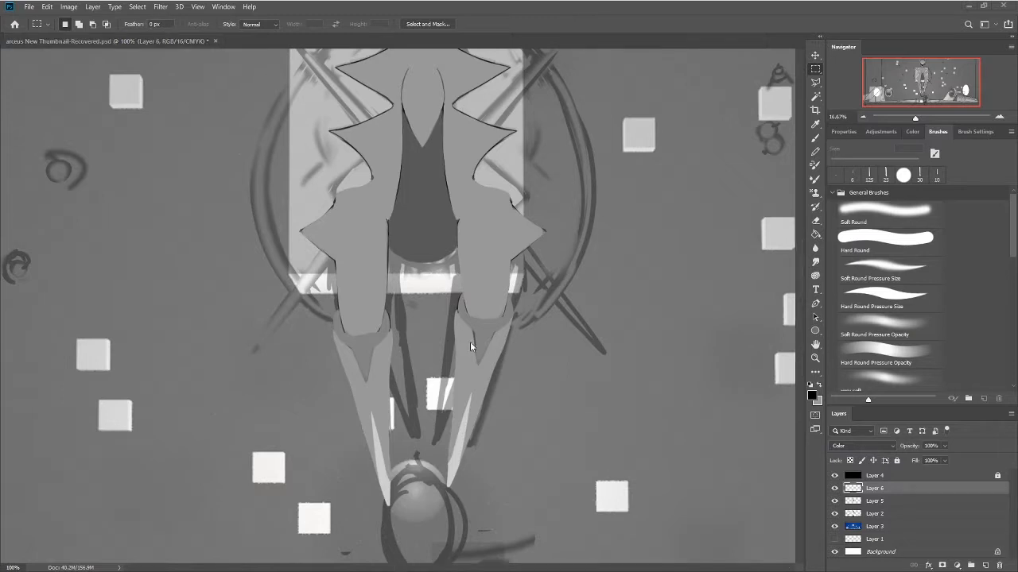
{"action": "key", "text": "i"}
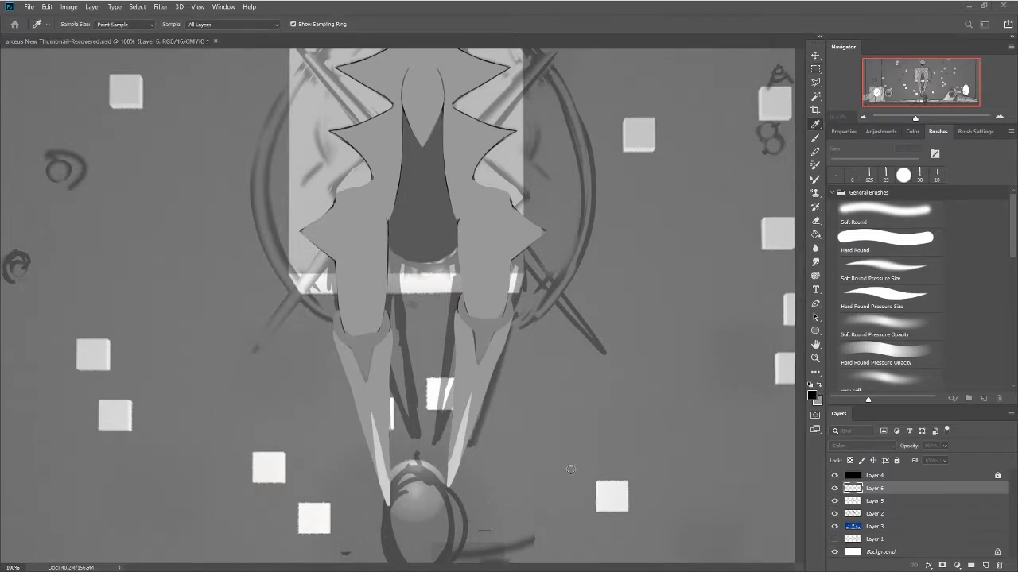
{"action": "key", "text": "m"}
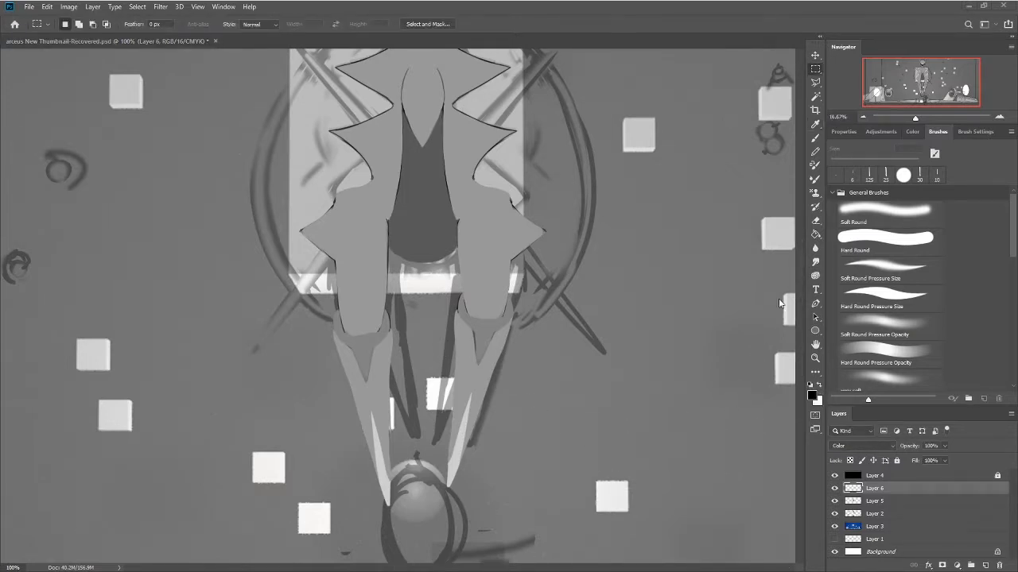
{"action": "left_click", "coordinate": [816, 233]}
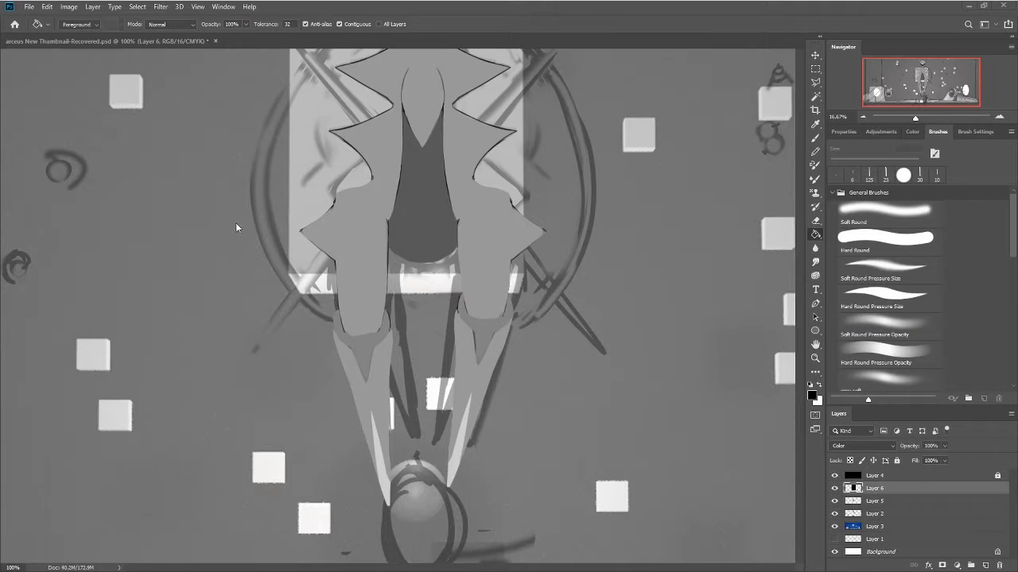
{"action": "left_click", "coordinate": [820, 387]}
{"action": "left_click", "coordinate": [213, 144]}
Step: Toggle Layer 4's visibility for comparison, then set Layer 6 to Normal blending and hide it
{"action": "left_click", "coordinate": [834, 475]}
{"action": "left_click", "coordinate": [834, 475]}
{"action": "key", "text": "shift+alt+n"}
{"action": "left_click", "coordinate": [835, 490]}
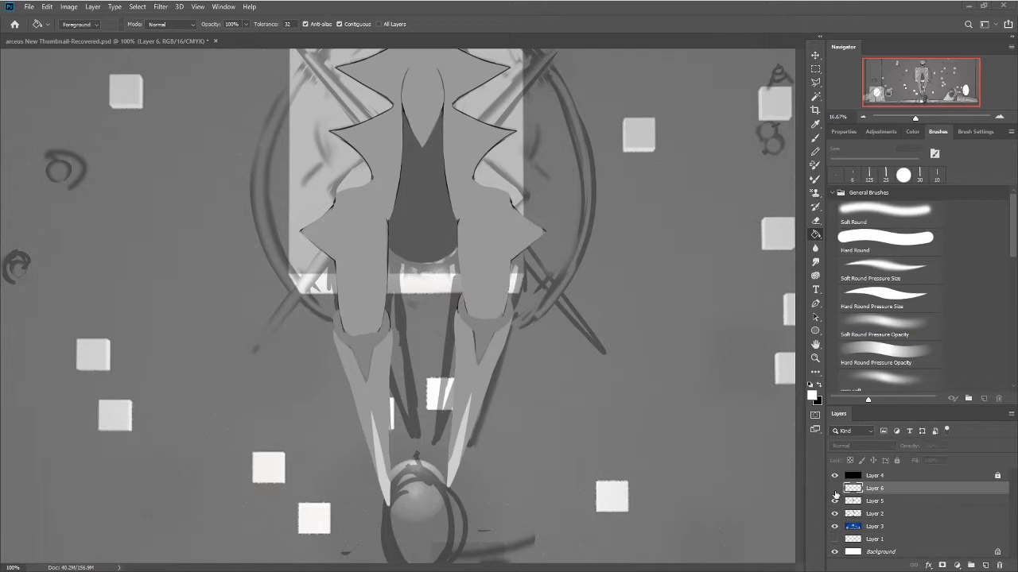
Step: Delete the hidden Layer 6
{"action": "key", "text": "Delete"}
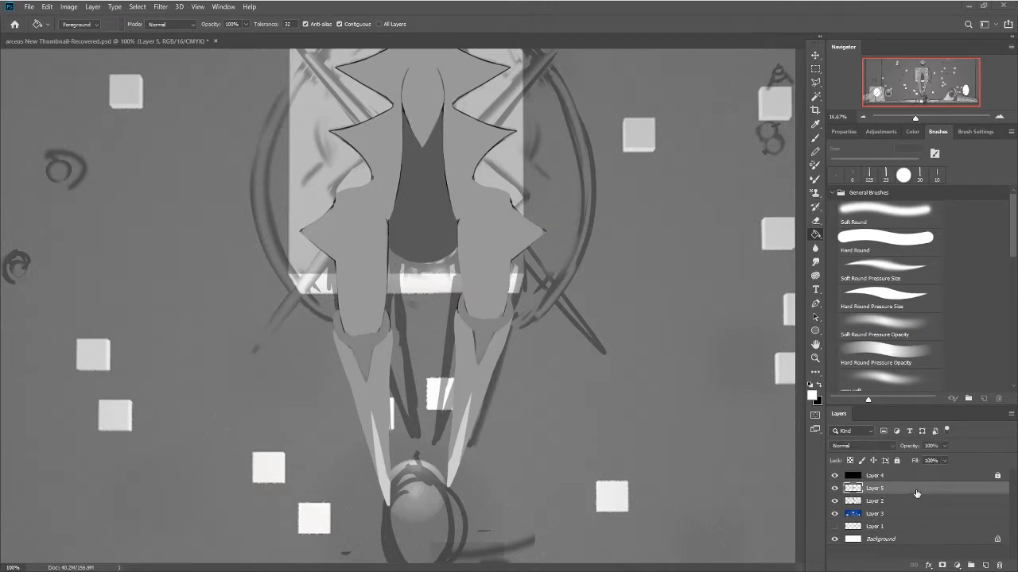
{"action": "left_click", "coordinate": [815, 343]}
{"action": "key", "text": "i"}
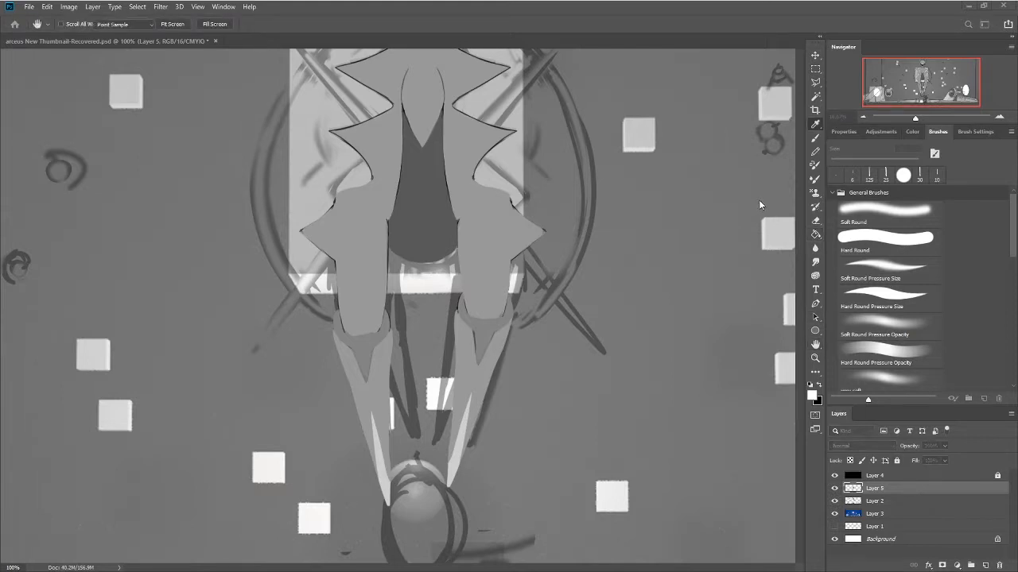
Step: Add a Levels adjustment with a white input level of 196 and clip it to Layer 5
{"action": "left_click", "coordinate": [881, 131]}
{"action": "left_click", "coordinate": [851, 151]}
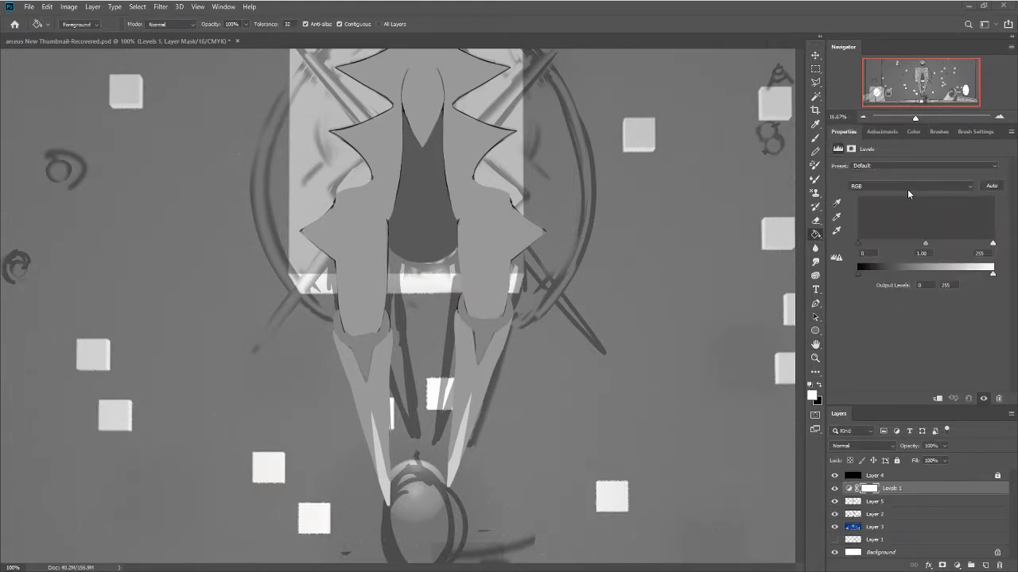
{"action": "left_click_drag", "start_coordinate": [992, 243], "coordinate": [963, 245]}
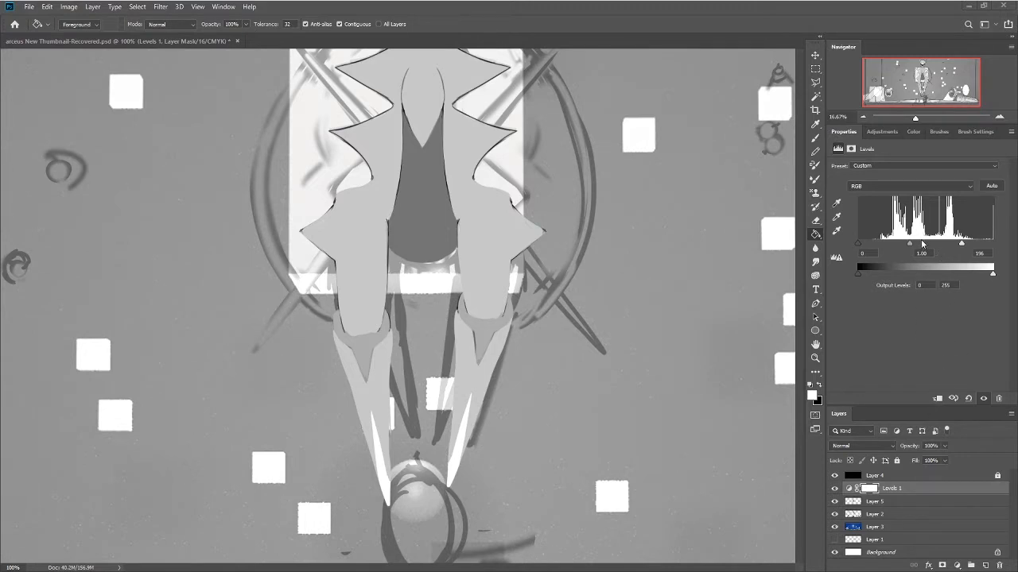
{"action": "key", "text": "ctrl+alt+g"}
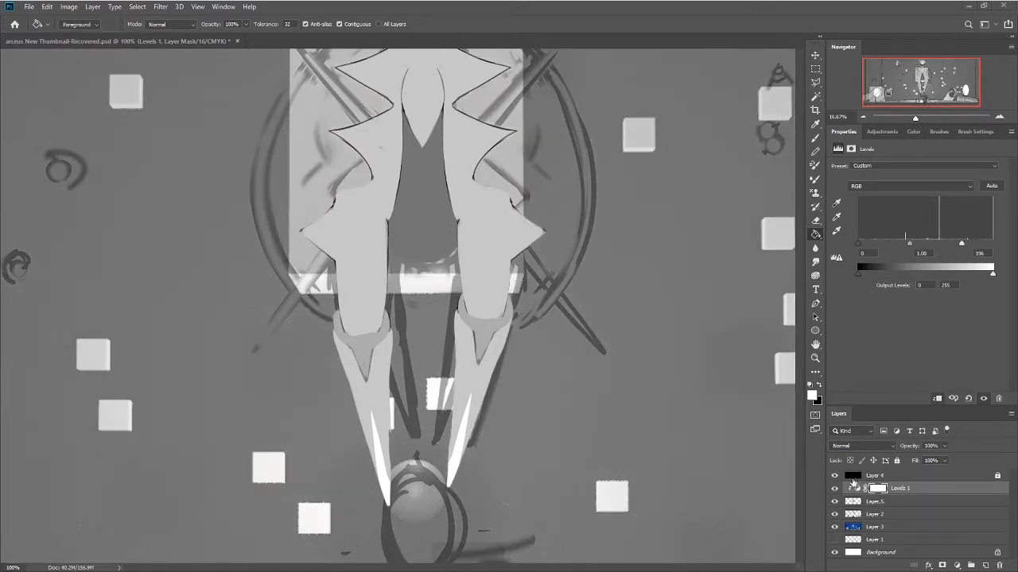
Step: Toggle the Levels adjustment's visibility to compare the figure's brightness with and without it
{"action": "left_click", "coordinate": [834, 489]}
{"action": "left_click", "coordinate": [835, 490]}
{"action": "left_click", "coordinate": [835, 490]}
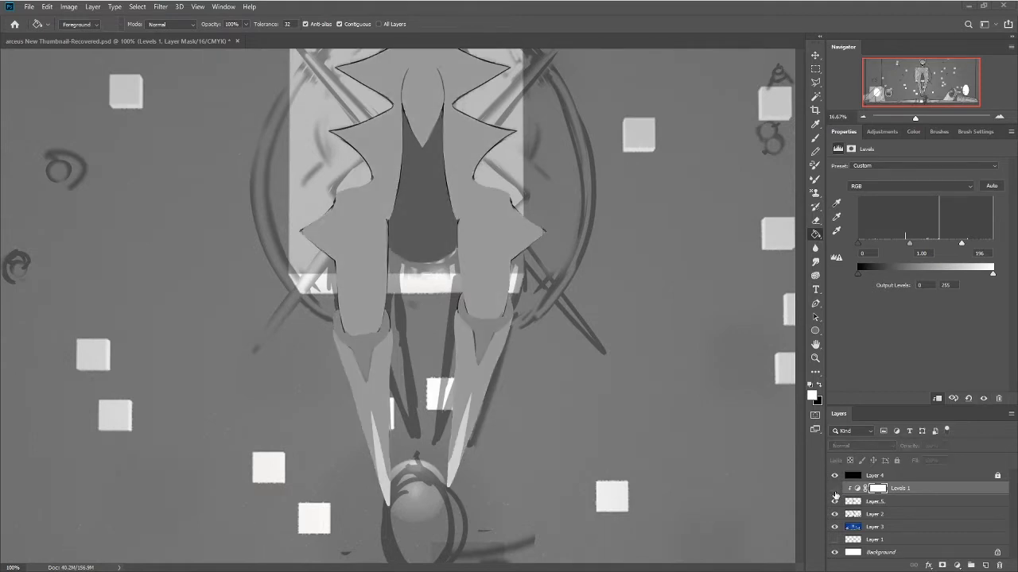
{"action": "left_click", "coordinate": [835, 491]}
{"action": "left_click", "coordinate": [835, 490]}
{"action": "left_click", "coordinate": [835, 491]}
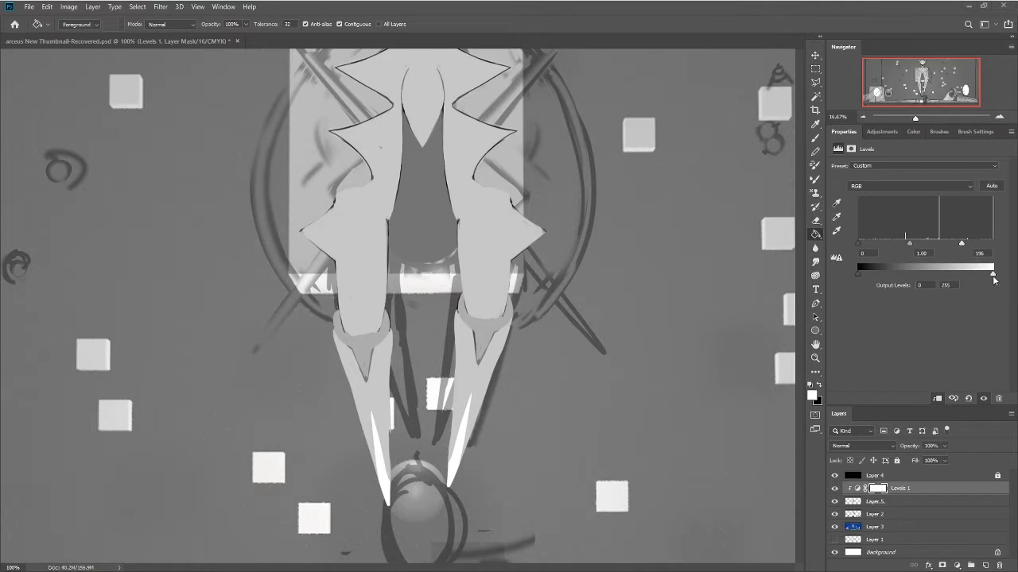
{"action": "mouse_move", "coordinate": [992, 273]}
{"action": "left_mouse_down"}
{"action": "mouse_move", "coordinate": [966, 273]}
{"action": "mouse_move", "coordinate": [1010, 270]}
{"action": "mouse_move", "coordinate": [951, 276]}
{"action": "mouse_move", "coordinate": [1011, 275]}
{"action": "mouse_move", "coordinate": [983, 276]}
{"action": "mouse_move", "coordinate": [1003, 276]}
{"action": "left_mouse_up"}
{"action": "key", "text": "i"}
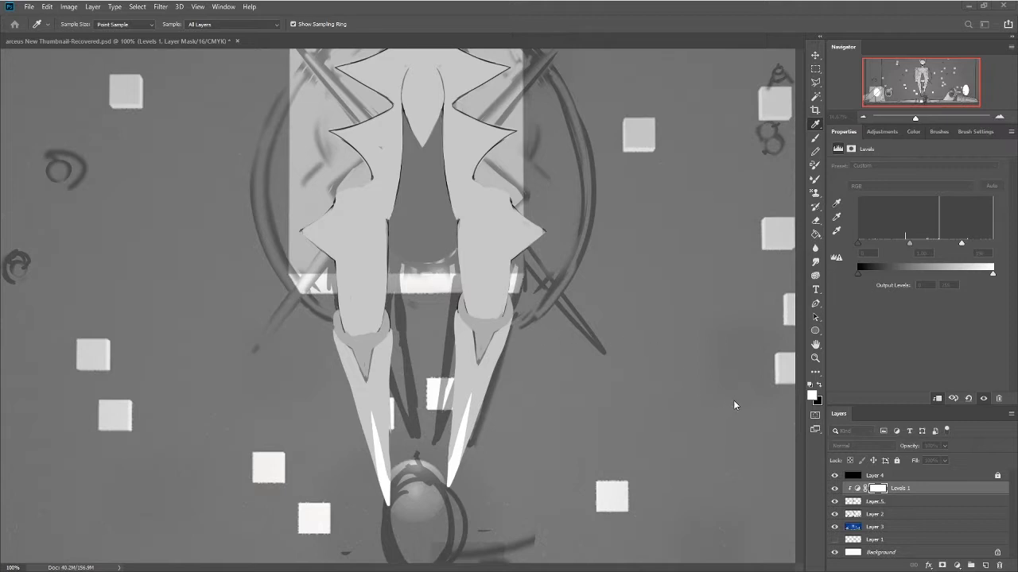
{"action": "key", "text": "g"}
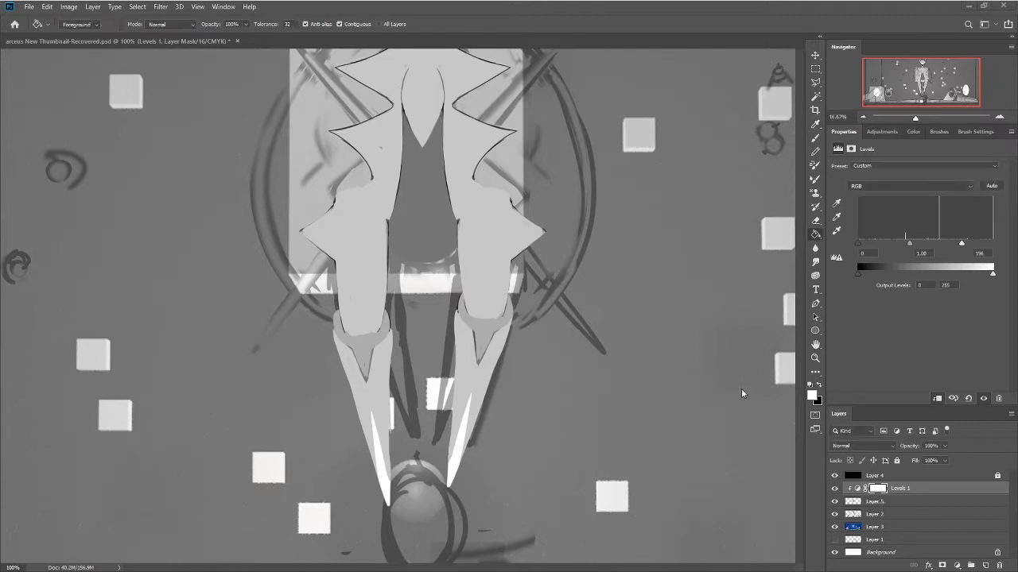
Step: Select Layer 5 and compare the figure from legs to head with Layer 5 and the Levels adjustment shown and hidden
{"action": "left_click", "coordinate": [887, 502]}
{"action": "key", "text": "i"}
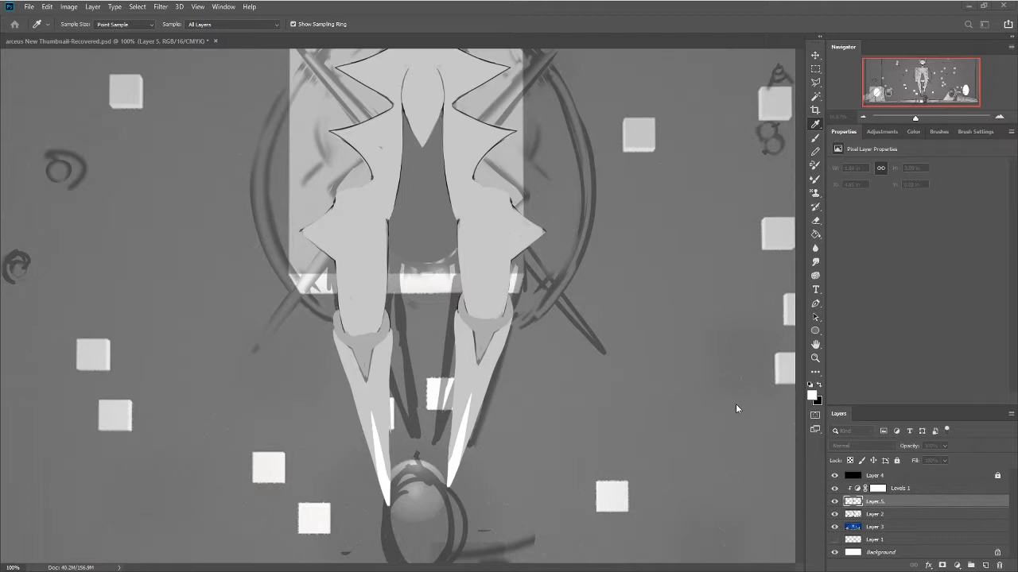
{"action": "key", "text": "g"}
{"action": "left_click", "coordinate": [834, 501]}
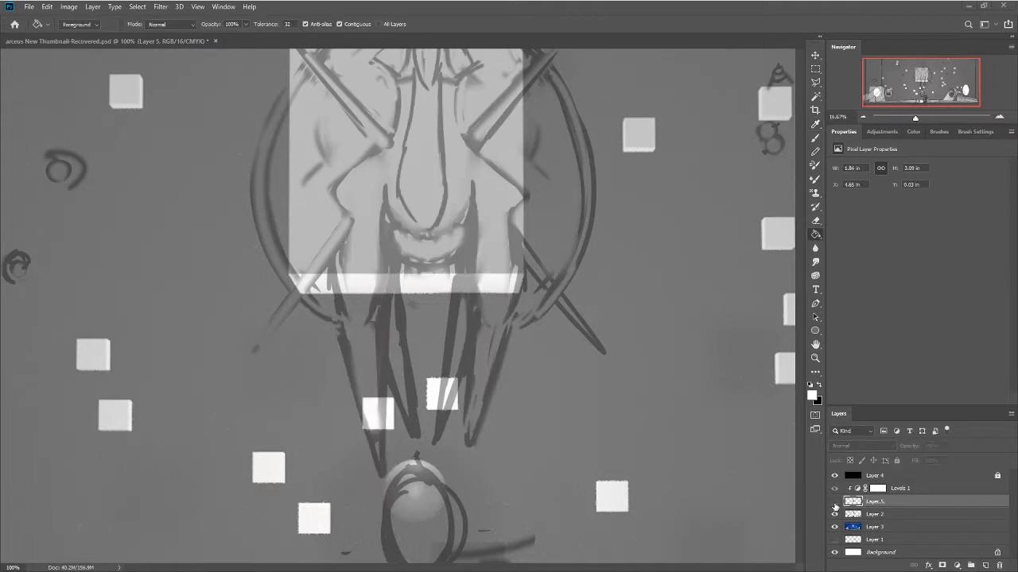
{"action": "left_click", "coordinate": [834, 501]}
{"action": "left_click", "coordinate": [835, 498]}
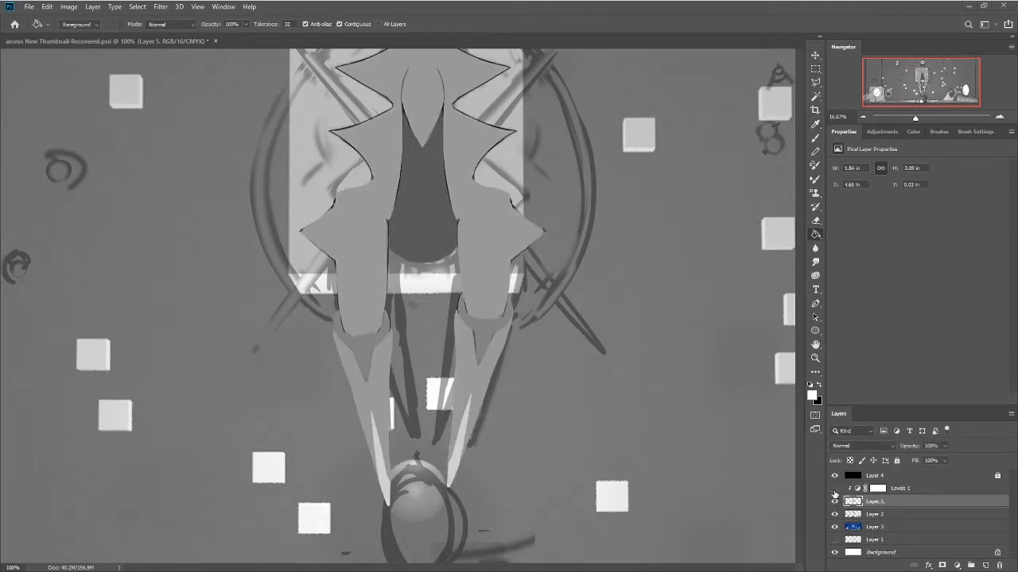
{"action": "left_click", "coordinate": [834, 499]}
{"action": "left_click", "coordinate": [834, 500]}
{"action": "left_click", "coordinate": [834, 499]}
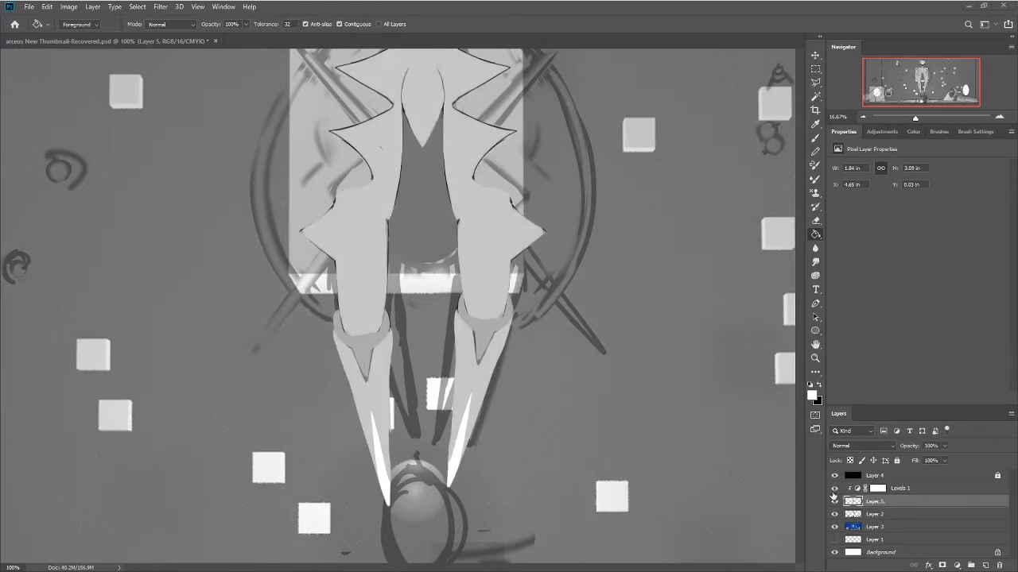
{"action": "left_click", "coordinate": [834, 499]}
{"action": "left_click", "coordinate": [834, 499]}
{"action": "scroll", "coordinate": [797, 210], "scroll_direction": "up", "scroll_amount": 5}
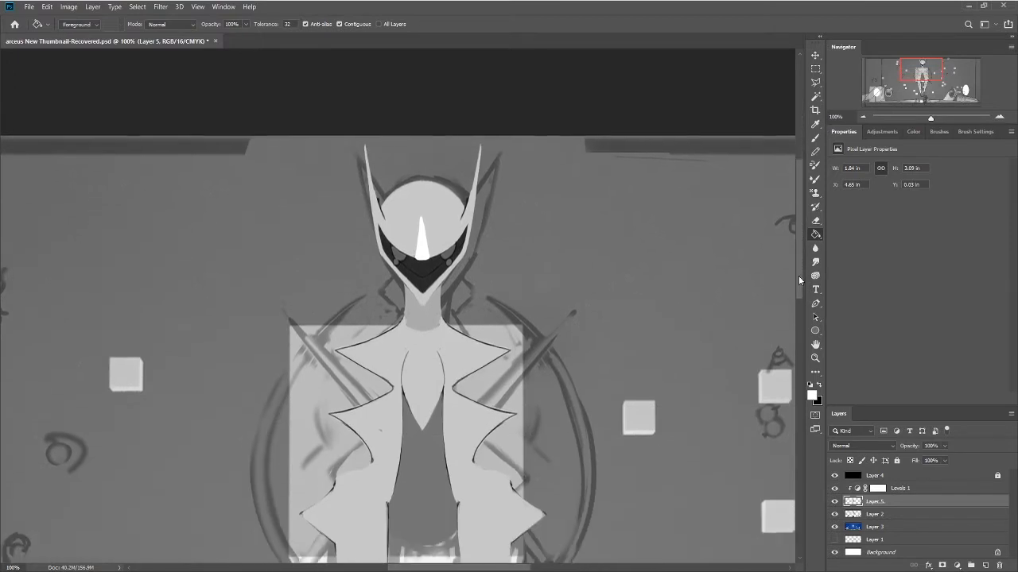
{"action": "left_click", "coordinate": [833, 501]}
{"action": "left_click", "coordinate": [833, 501]}
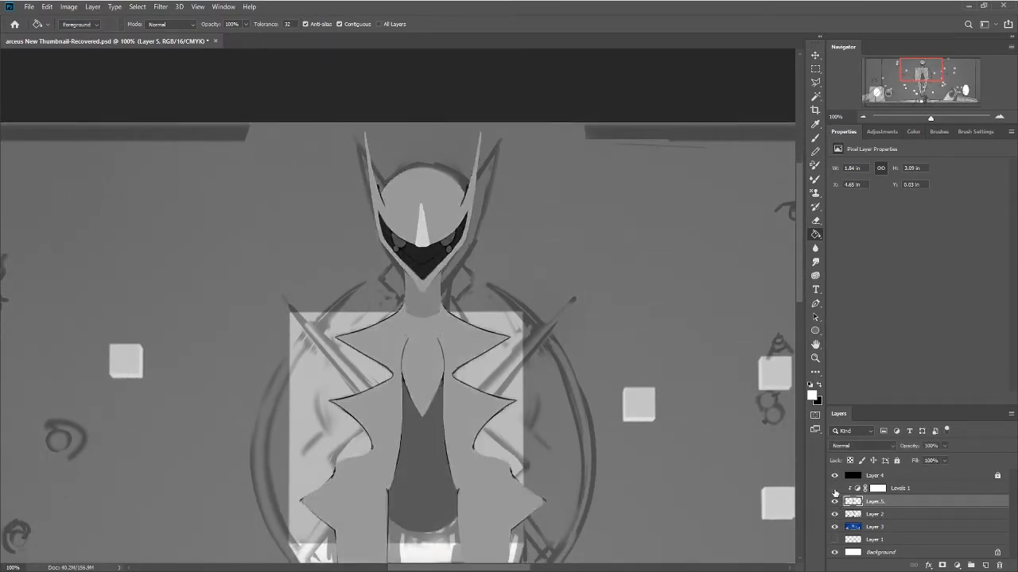
Step: Show the Levels adjustment again and merge it down into Layer 5
{"action": "left_click", "coordinate": [834, 490]}
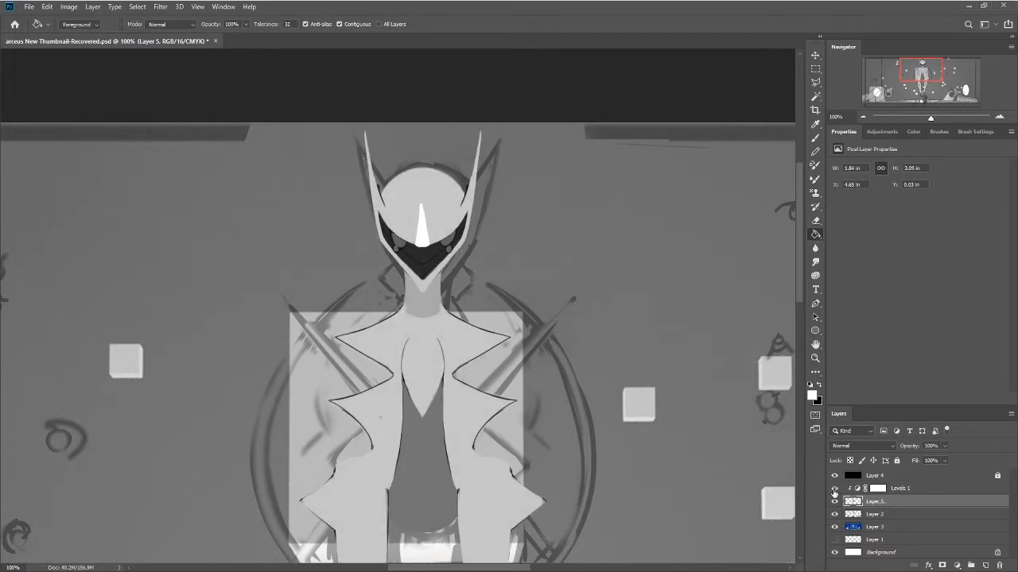
{"action": "left_click", "coordinate": [912, 492]}
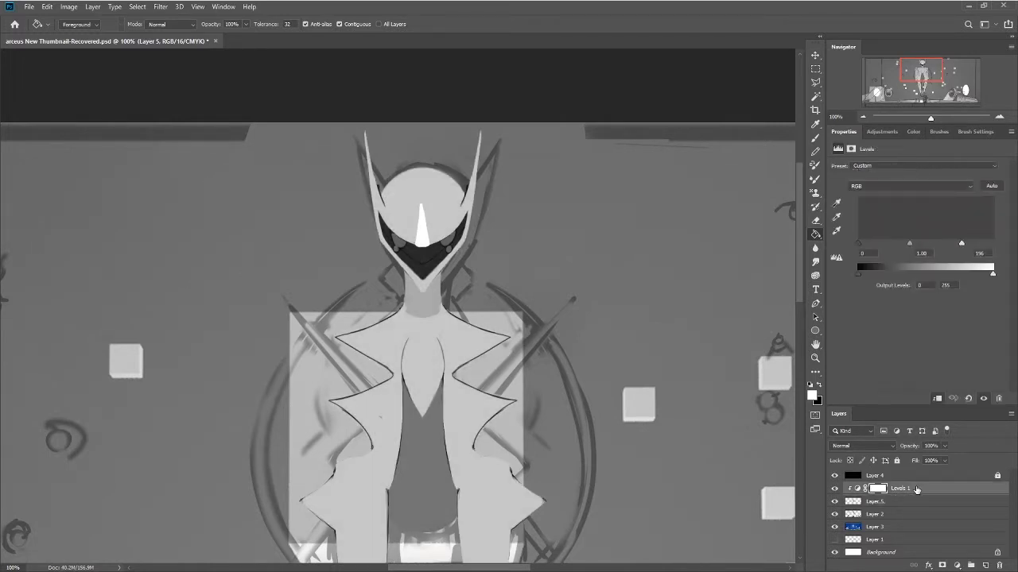
{"action": "key", "text": "Delete"}
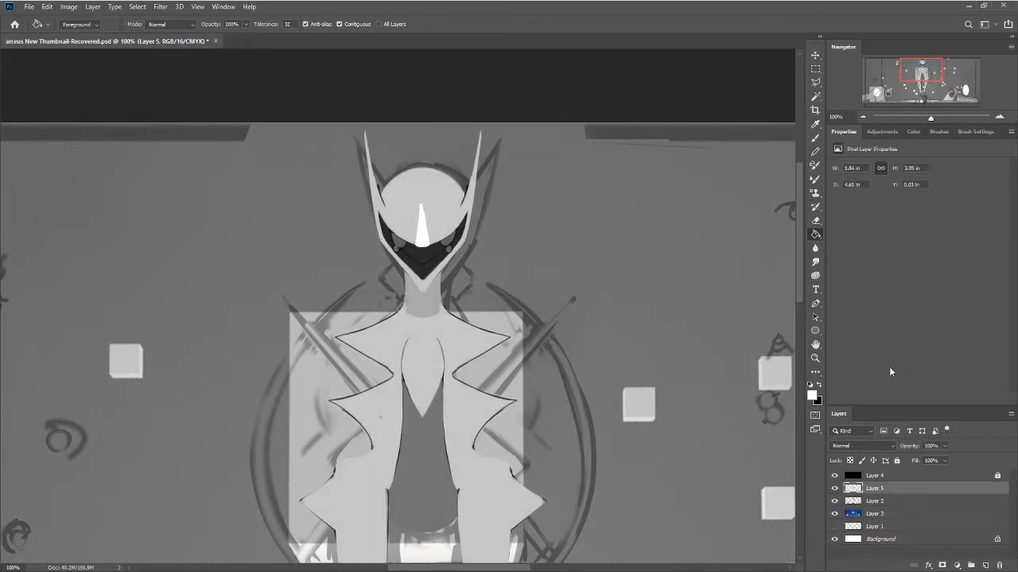
Step: Identify the background artwork's layer and set Layer 3's opacity to 100%
{"action": "left_click_drag", "start_coordinate": [799, 273], "coordinate": [798, 315]}
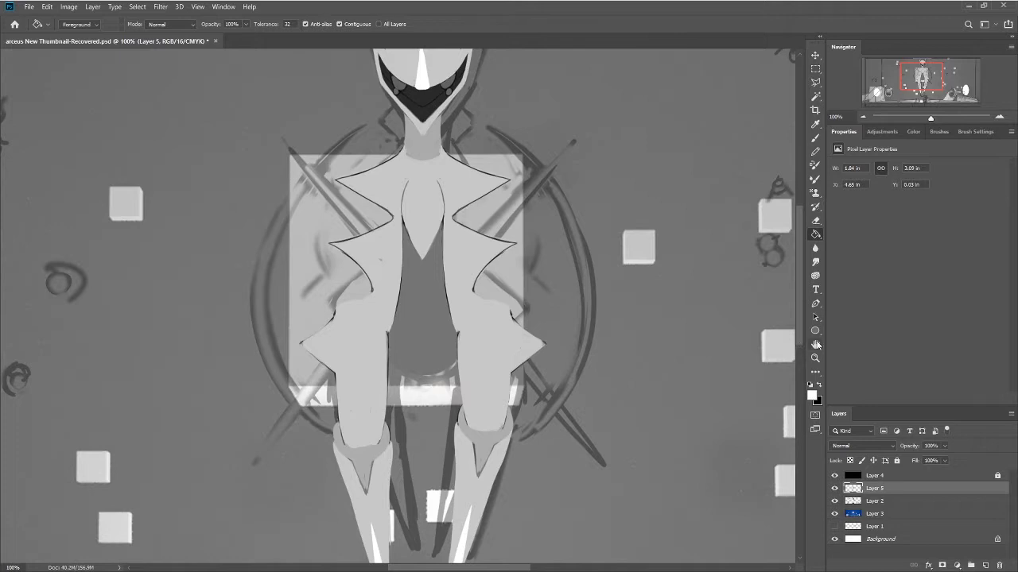
{"action": "left_click", "coordinate": [834, 501]}
{"action": "left_click", "coordinate": [834, 502]}
{"action": "left_click", "coordinate": [873, 504]}
{"action": "left_click", "coordinate": [875, 516]}
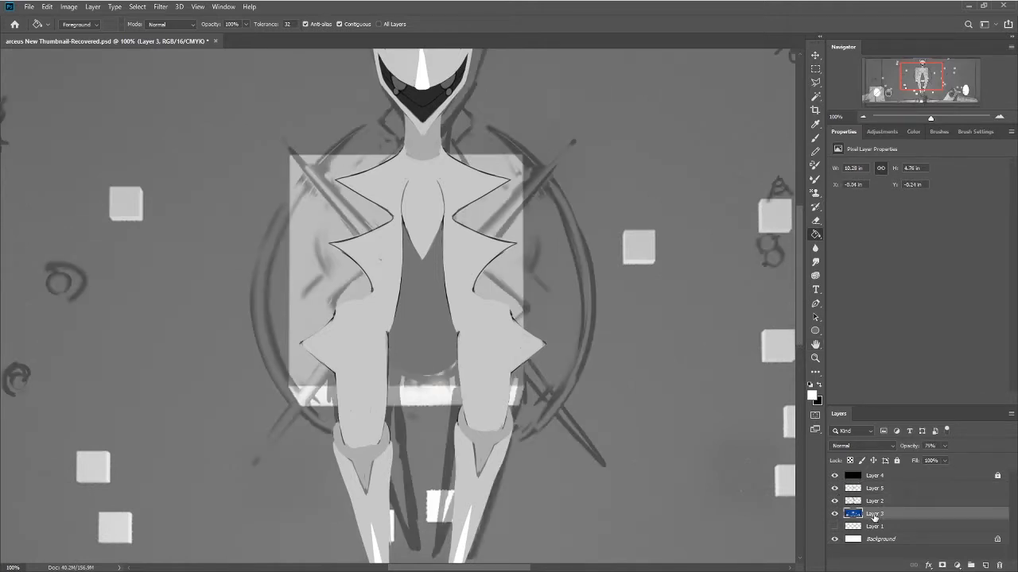
{"action": "key", "text": "ctrl+z"}
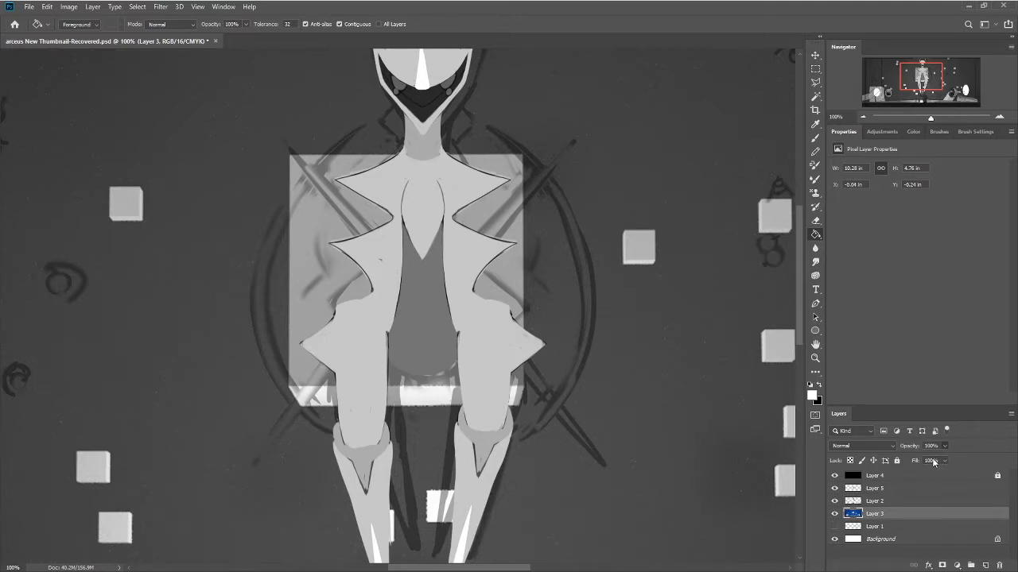
{"action": "scroll", "coordinate": [798, 319], "scroll_direction": "up", "scroll_amount": 2}
{"action": "left_click_drag", "start_coordinate": [798, 319], "coordinate": [798, 346]}
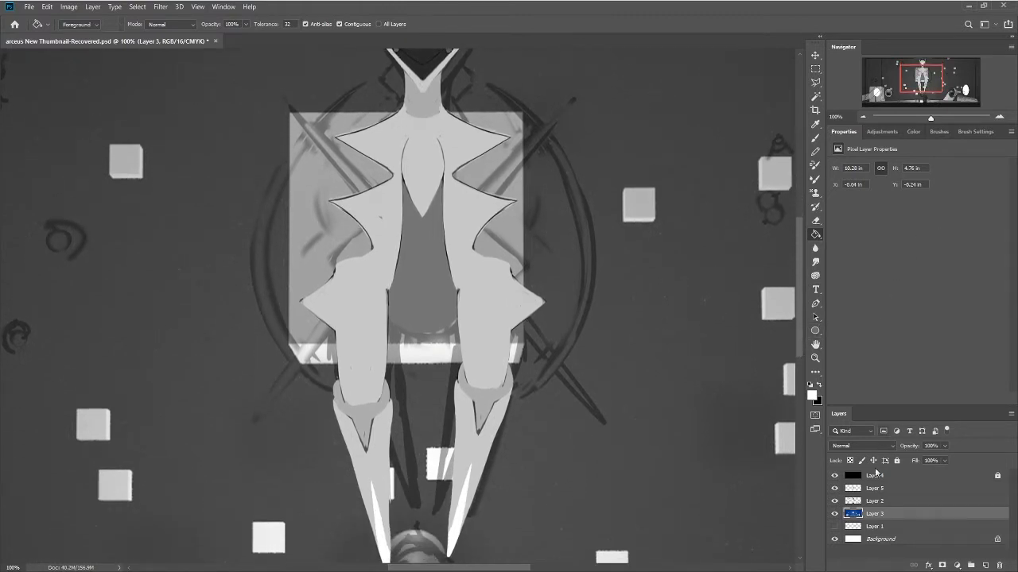
Step: Add a new layer and move it directly above Layer 5
{"action": "left_click", "coordinate": [834, 500]}
{"action": "left_click", "coordinate": [834, 500]}
{"action": "left_click", "coordinate": [834, 500]}
{"action": "left_click", "coordinate": [834, 499]}
{"action": "left_click", "coordinate": [986, 566]}
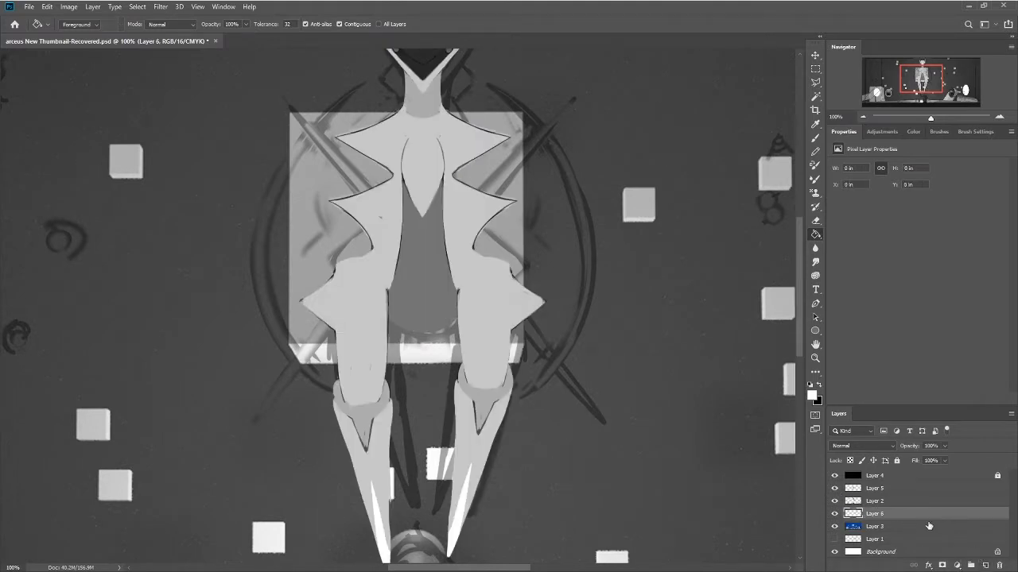
{"action": "left_click_drag", "start_coordinate": [893, 514], "coordinate": [910, 484]}
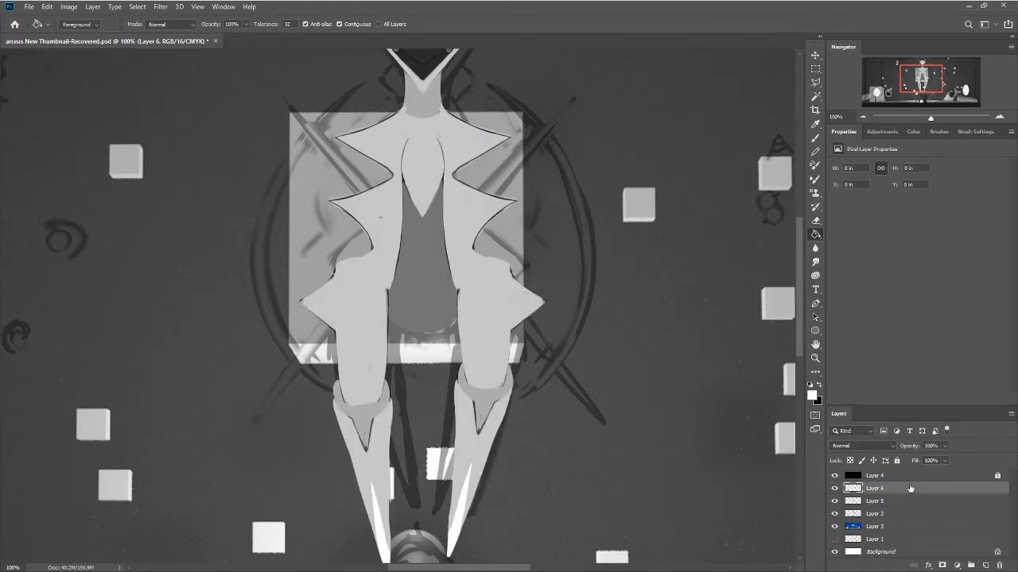
Step: Check what Layer 2 contains by toggling its visibility and rename it as sketch
{"action": "left_click", "coordinate": [834, 514]}
{"action": "left_click", "coordinate": [834, 513]}
{"action": "left_click", "coordinate": [878, 514]}
{"action": "double_click", "coordinate": [876, 514]}
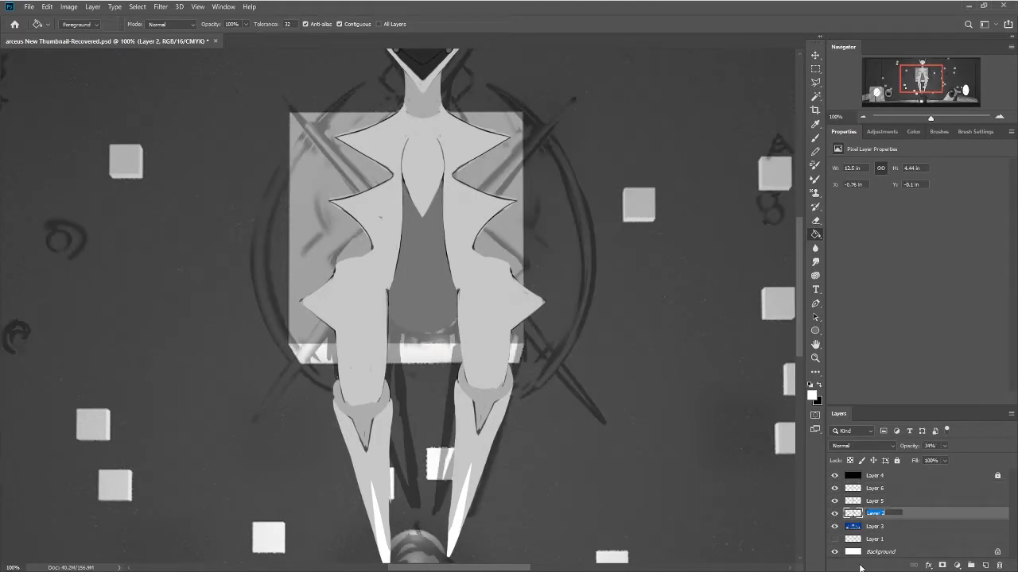
{"action": "type", "text": "sketch"}
{"action": "key", "text": "Return"}
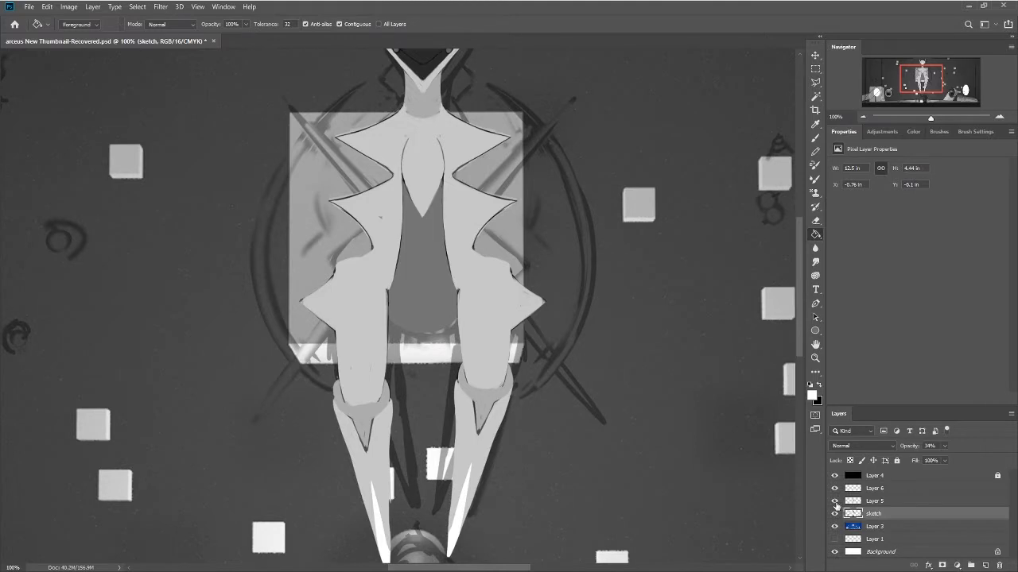
Step: Prepare Layer 6 for inking with a 1 px Hard Round brush in default black, undoing the trial stroke
{"action": "left_click", "coordinate": [889, 491]}
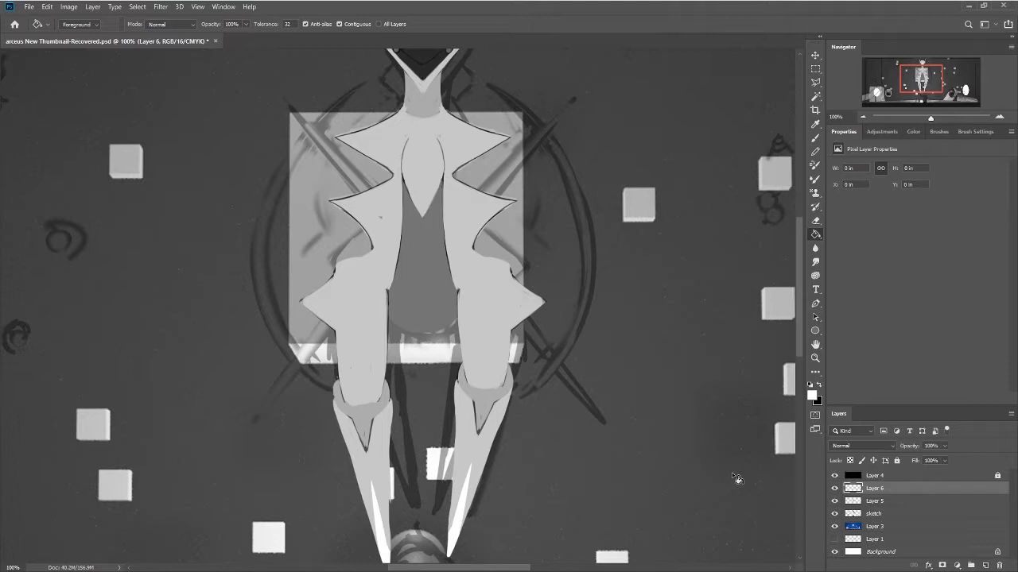
{"action": "left_click", "coordinate": [815, 138]}
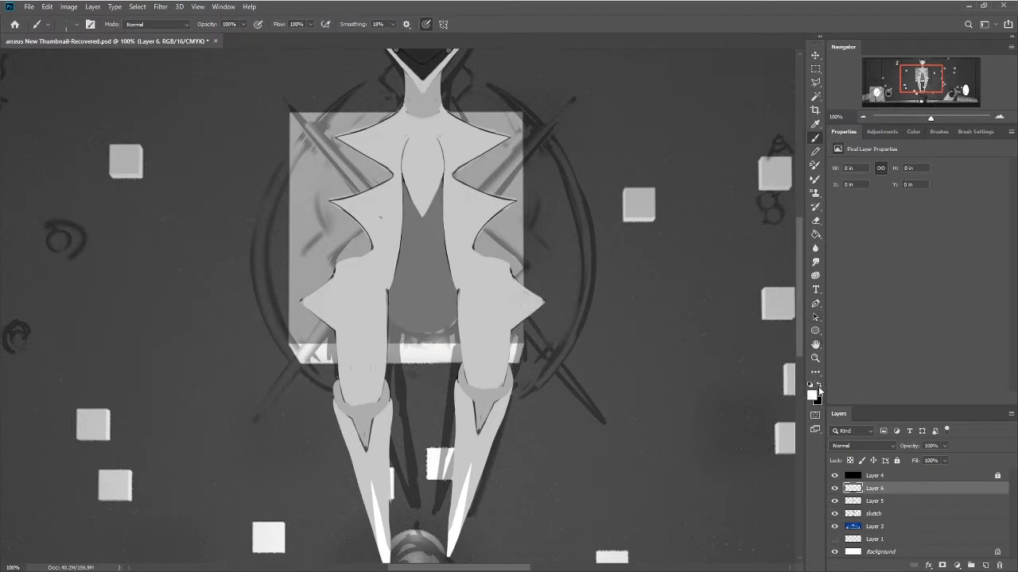
{"action": "key", "text": "i"}
{"action": "key", "text": "b"}
{"action": "left_click", "coordinate": [810, 385]}
{"action": "key", "text": "F5"}
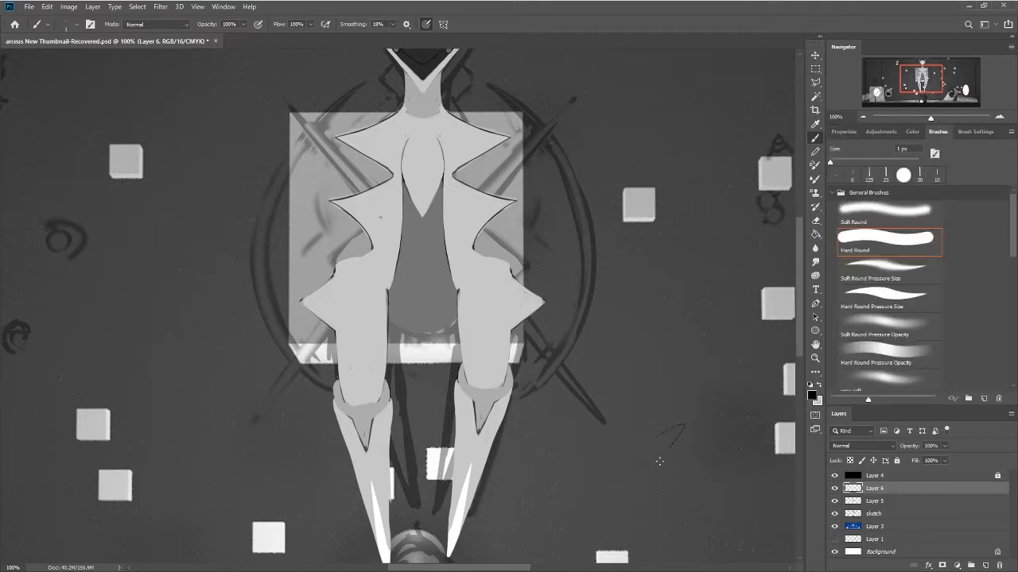
{"action": "key", "text": "ctrl+z"}
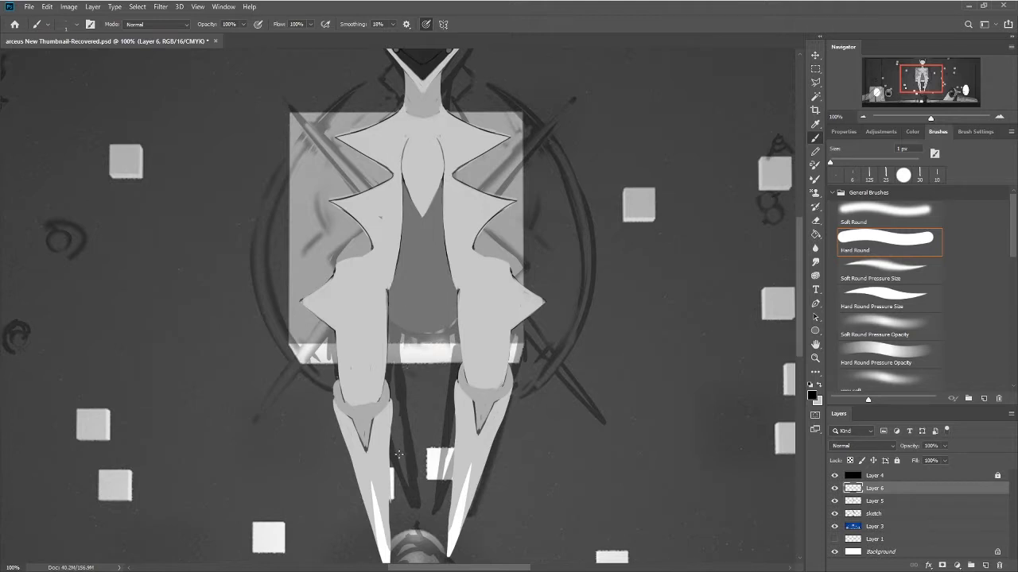
Step: Draw short black 1 px lines on Layer 6 where the inner thighs meet the torso
{"action": "key", "text": "i"}
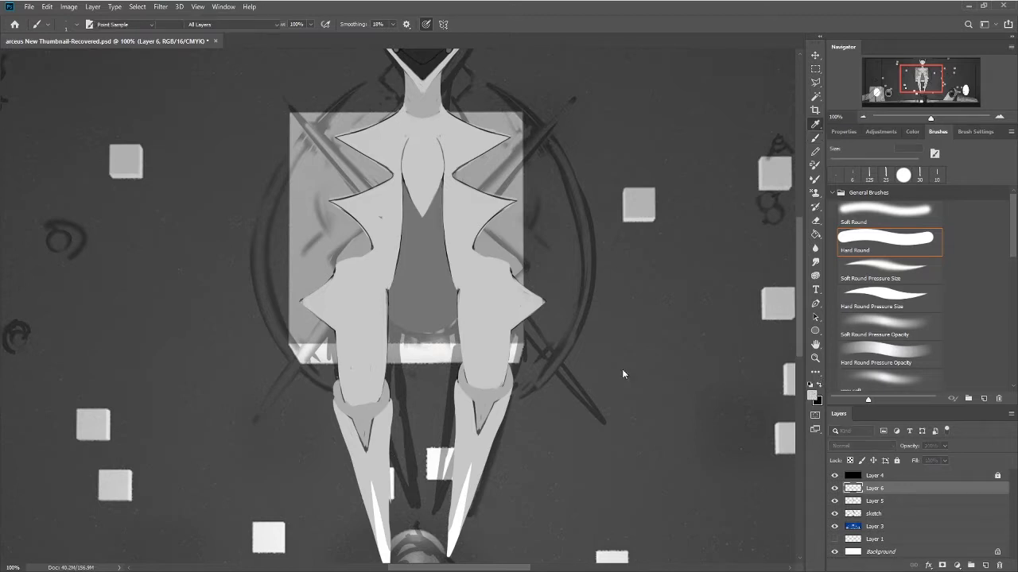
{"action": "key", "text": "b"}
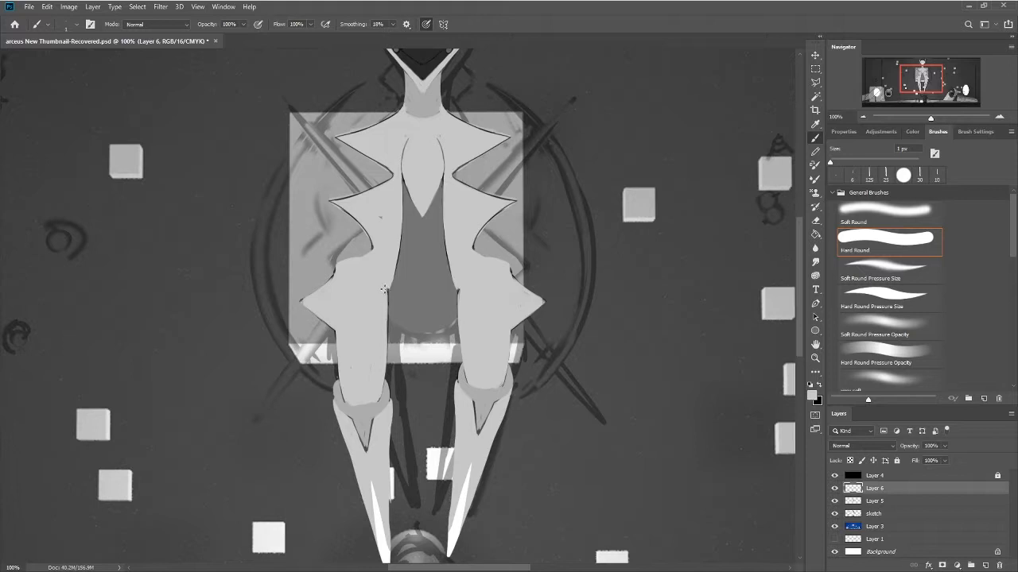
{"action": "left_click", "coordinate": [809, 385]}
{"action": "left_click_drag", "start_coordinate": [388, 299], "coordinate": [388, 291]}
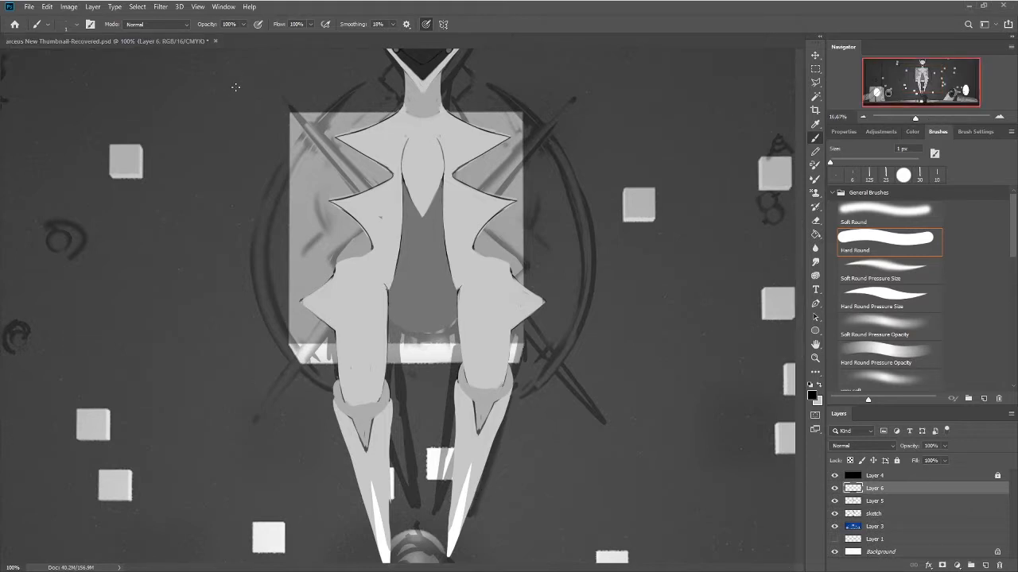
Step: Undo the stray stroke and review the whole thumbnail at 25% and the figure at 100%
{"action": "left_click_drag", "start_coordinate": [658, 203], "coordinate": [592, 358]}
{"action": "key", "text": "ctrl+z"}
{"action": "left_click", "coordinate": [999, 117]}
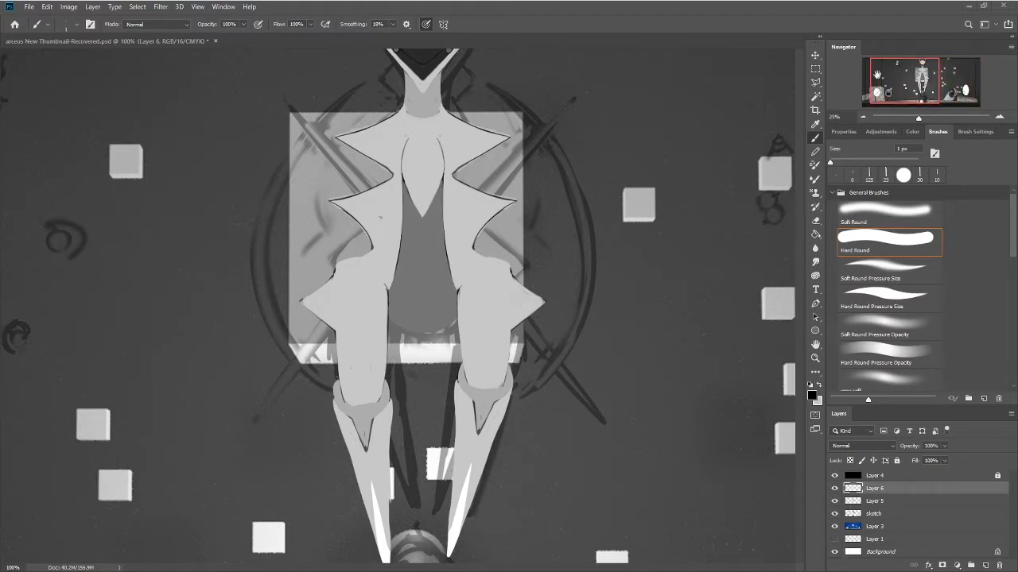
{"action": "left_click_drag", "start_coordinate": [876, 75], "coordinate": [933, 77]}
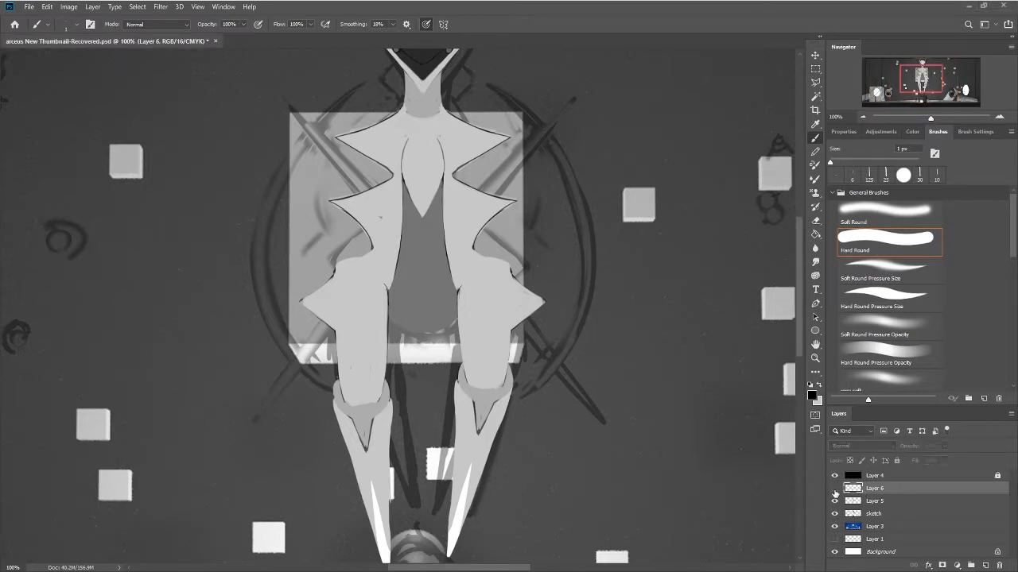
{"action": "left_click", "coordinate": [818, 384]}
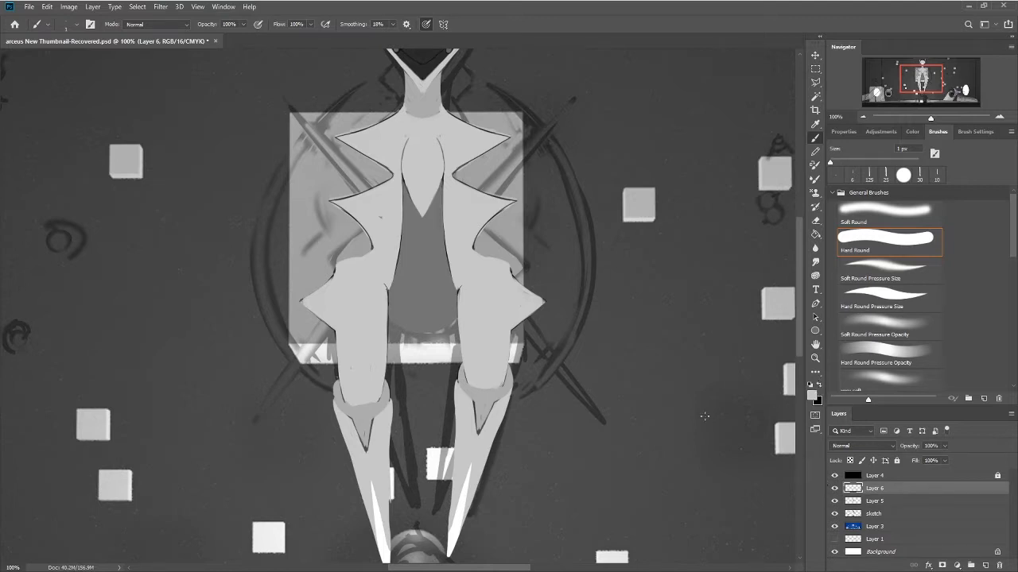
{"action": "key", "text": "bracketright"}
{"action": "key", "text": "bracketright"}
{"action": "key", "text": "bracketright"}
{"action": "key", "text": "bracketright"}
{"action": "key", "text": "bracketright"}
{"action": "key", "text": "bracketright"}
{"action": "key", "text": "bracketright"}
{"action": "key", "text": "bracketright"}
{"action": "left_click_drag", "start_coordinate": [389, 322], "coordinate": [428, 469]}
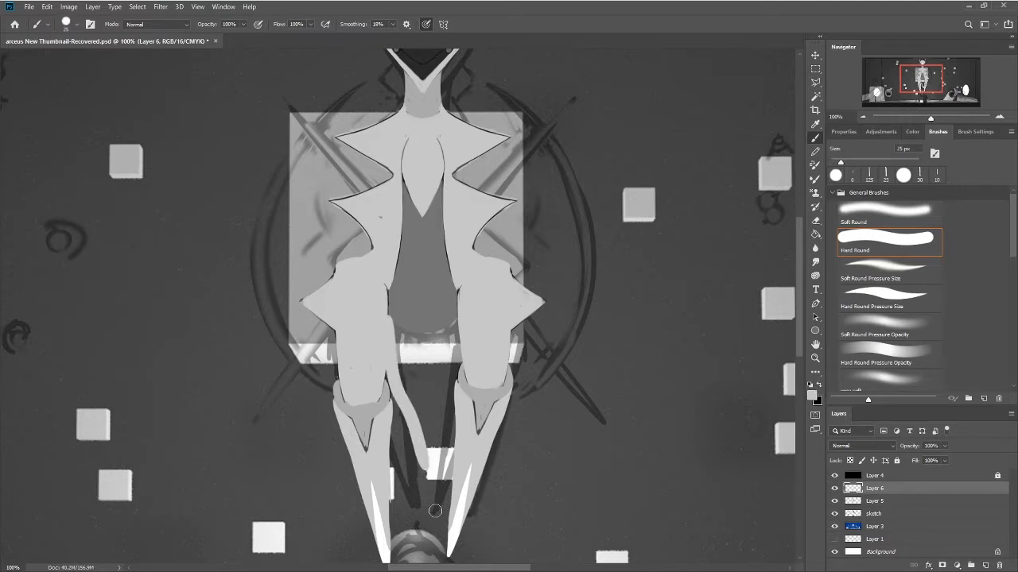
{"action": "key", "text": "ctrl+z"}
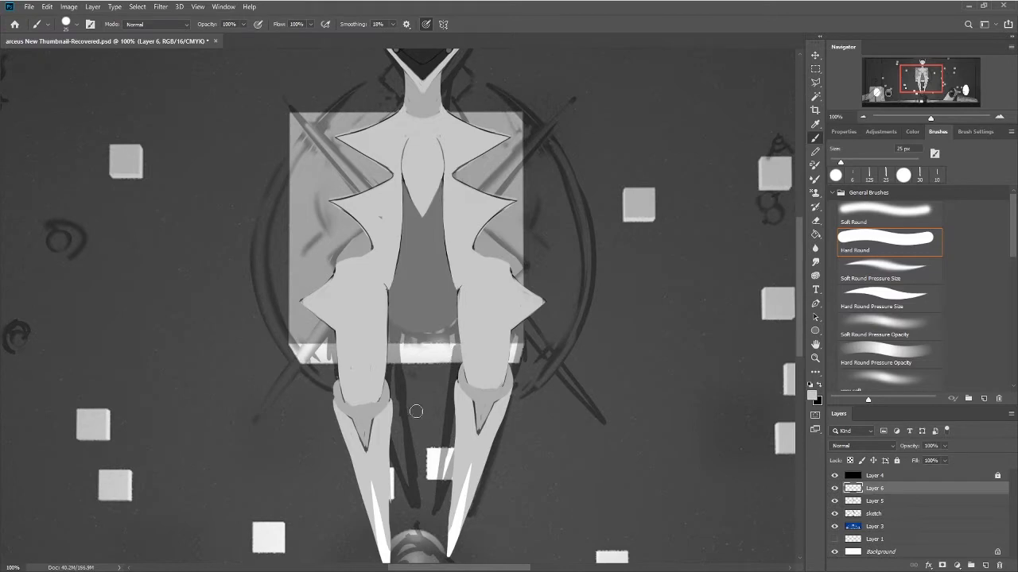
{"action": "left_click_drag", "start_coordinate": [394, 430], "coordinate": [398, 343]}
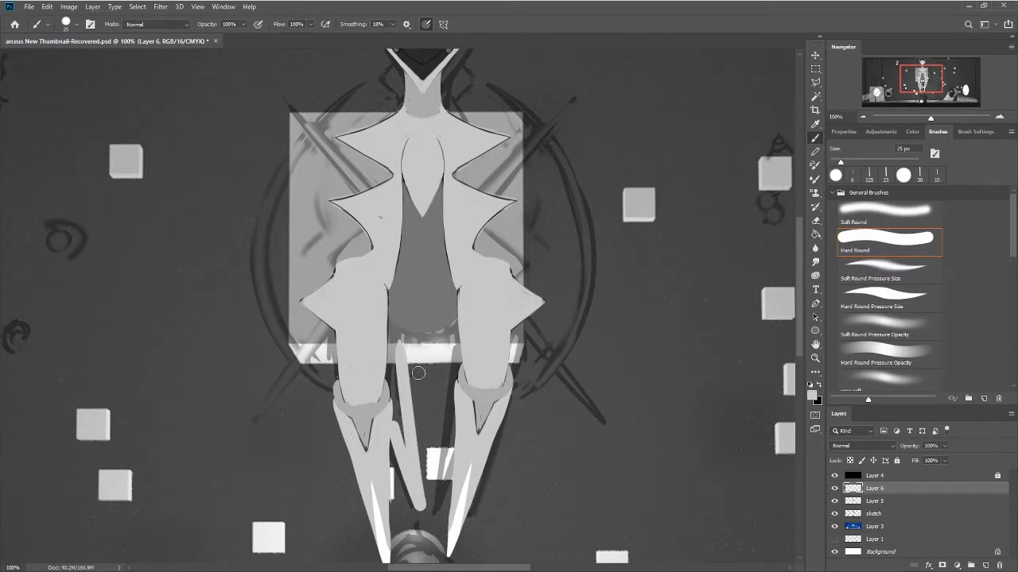
{"action": "key", "text": "ctrl+z"}
{"action": "mouse_move", "coordinate": [389, 367]}
{"action": "left_mouse_down"}
{"action": "mouse_move", "coordinate": [429, 434]}
{"action": "mouse_move", "coordinate": [402, 414]}
{"action": "mouse_move", "coordinate": [401, 394]}
{"action": "left_mouse_up"}
{"action": "key", "text": "ctrl+z"}
{"action": "left_click_drag", "start_coordinate": [451, 371], "coordinate": [427, 464]}
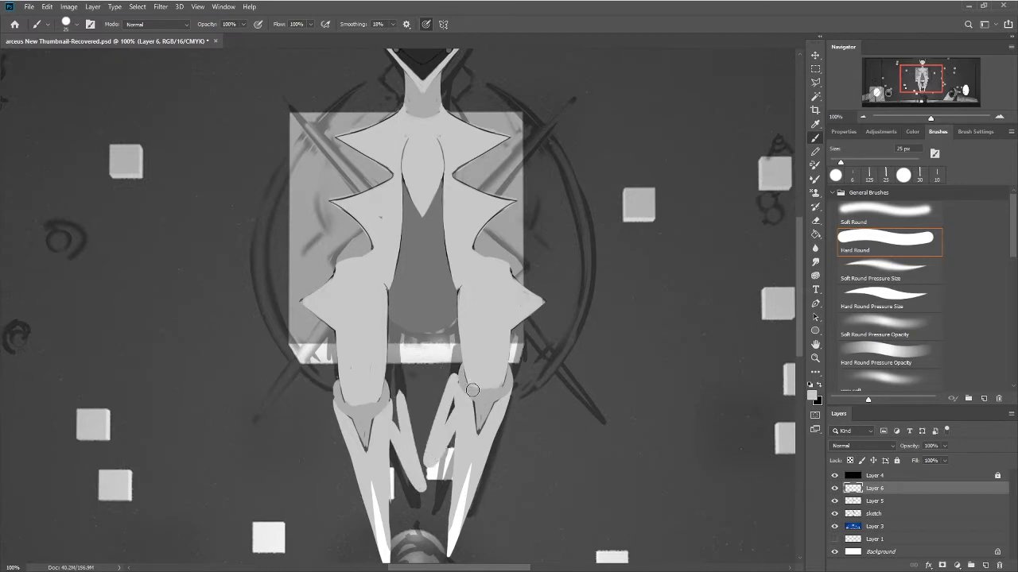
{"action": "key", "text": "ctrl+z"}
{"action": "key", "text": "ctrl+z"}
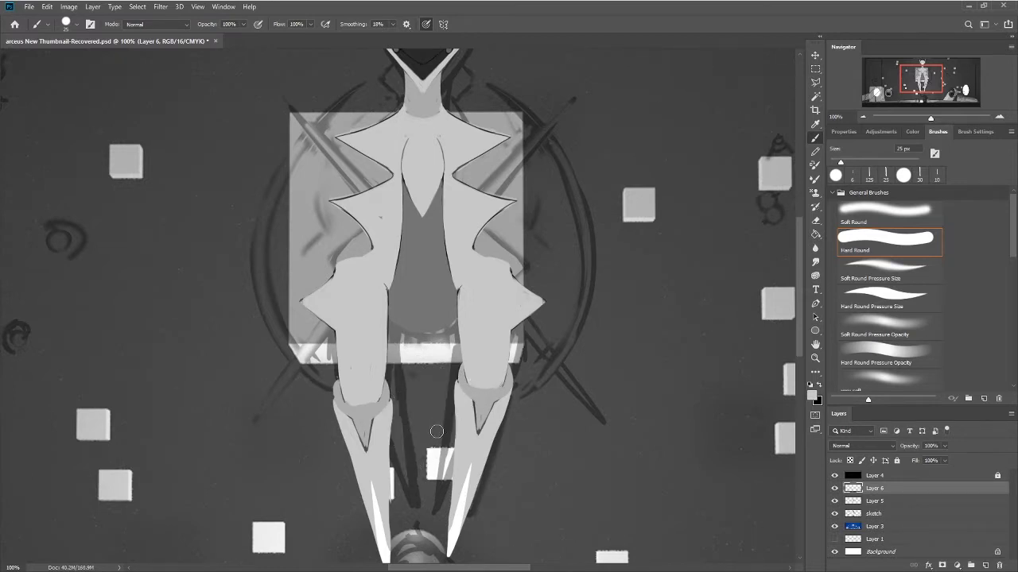
{"action": "mouse_move", "coordinate": [393, 496]}
{"action": "left_mouse_down"}
{"action": "mouse_move", "coordinate": [405, 439]}
{"action": "mouse_move", "coordinate": [395, 319]}
{"action": "mouse_move", "coordinate": [427, 340]}
{"action": "mouse_move", "coordinate": [443, 379]}
{"action": "mouse_move", "coordinate": [431, 428]}
{"action": "mouse_move", "coordinate": [445, 540]}
{"action": "left_mouse_up"}
{"action": "key", "text": "ctrl+z"}
{"action": "key", "text": "ctrl+z"}
{"action": "mouse_move", "coordinate": [403, 328]}
{"action": "left_mouse_down"}
{"action": "mouse_move", "coordinate": [402, 458]}
{"action": "mouse_move", "coordinate": [407, 497]}
{"action": "left_mouse_up"}
{"action": "left_click_drag", "start_coordinate": [442, 329], "coordinate": [446, 494]}
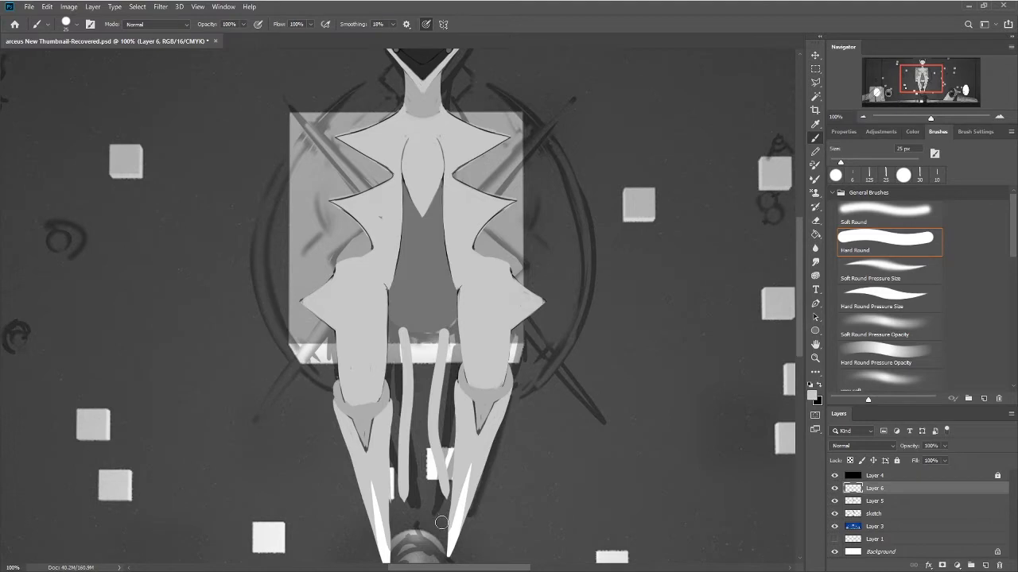
{"action": "key", "text": "ctrl+z"}
{"action": "key", "text": "ctrl+z"}
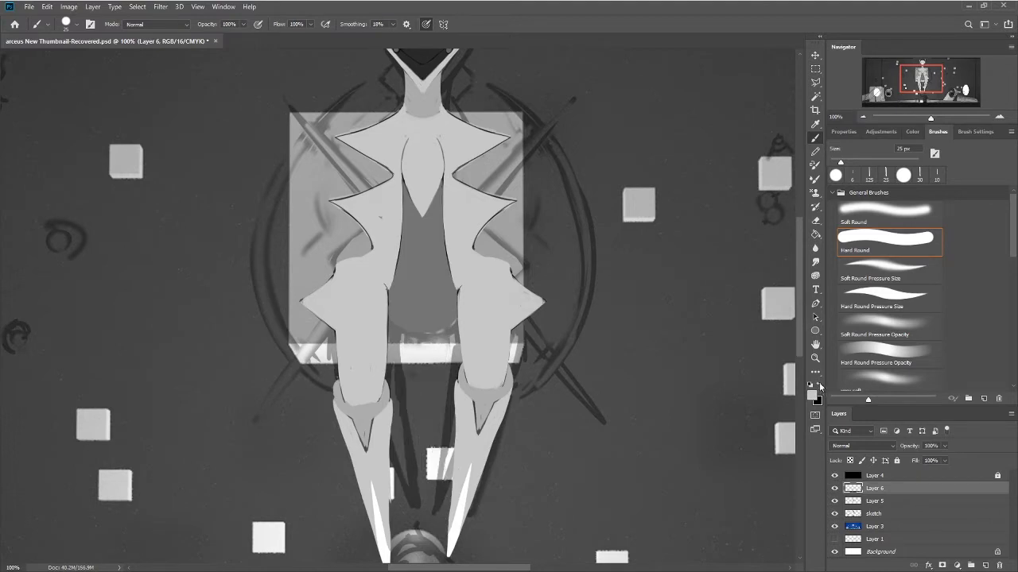
Step: Outline a pointed hind lower leg in black with a 1 px brush between the two front legs, redrawing its inner edge
{"action": "left_click", "coordinate": [819, 384]}
{"action": "key", "text": "bracketleft"}
{"action": "key", "text": "bracketleft"}
{"action": "key", "text": "bracketleft"}
{"action": "key", "text": "bracketleft"}
{"action": "key", "text": "bracketleft"}
{"action": "key", "text": "bracketleft"}
{"action": "key", "text": "bracketleft"}
{"action": "key", "text": "bracketleft"}
{"action": "key", "text": "bracketleft"}
{"action": "key", "text": "bracketleft"}
{"action": "key", "text": "bracketleft"}
{"action": "key", "text": "bracketleft"}
{"action": "left_click_drag", "start_coordinate": [404, 506], "coordinate": [408, 483]}
{"action": "left_click_drag", "start_coordinate": [389, 462], "coordinate": [405, 510]}
{"action": "key", "text": "ctrl+z"}
{"action": "left_click_drag", "start_coordinate": [389, 462], "coordinate": [405, 514]}
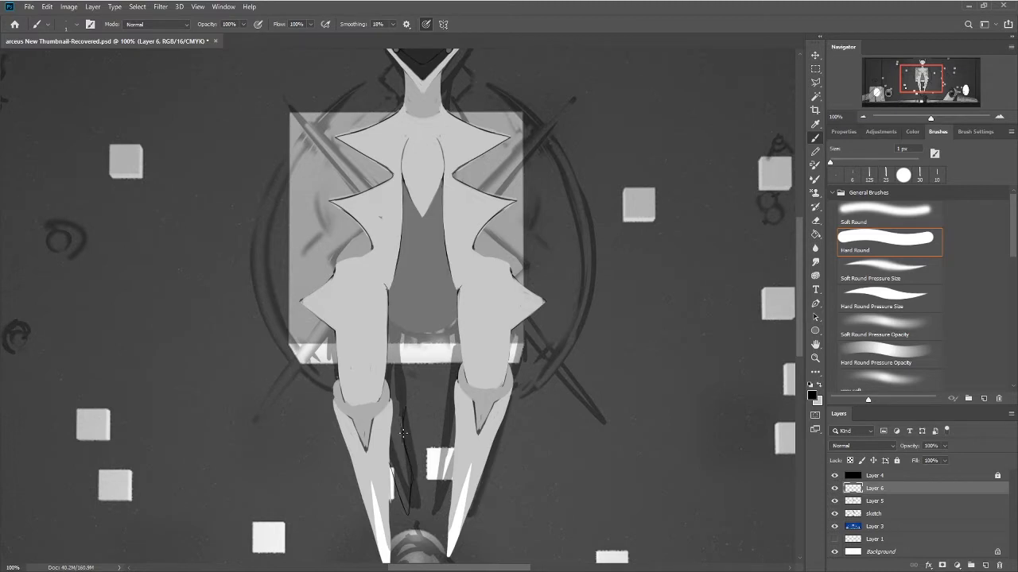
{"action": "left_click_drag", "start_coordinate": [408, 452], "coordinate": [410, 516]}
Step: Begin filling the tip of the outlined hind leg with light gray using a 6 px brush
{"action": "left_click", "coordinate": [819, 385]}
{"action": "key", "text": "bracketright"}
{"action": "key", "text": "bracketright"}
{"action": "key", "text": "bracketright"}
{"action": "key", "text": "bracketright"}
{"action": "key", "text": "bracketright"}
{"action": "left_click_drag", "start_coordinate": [409, 509], "coordinate": [406, 475]}
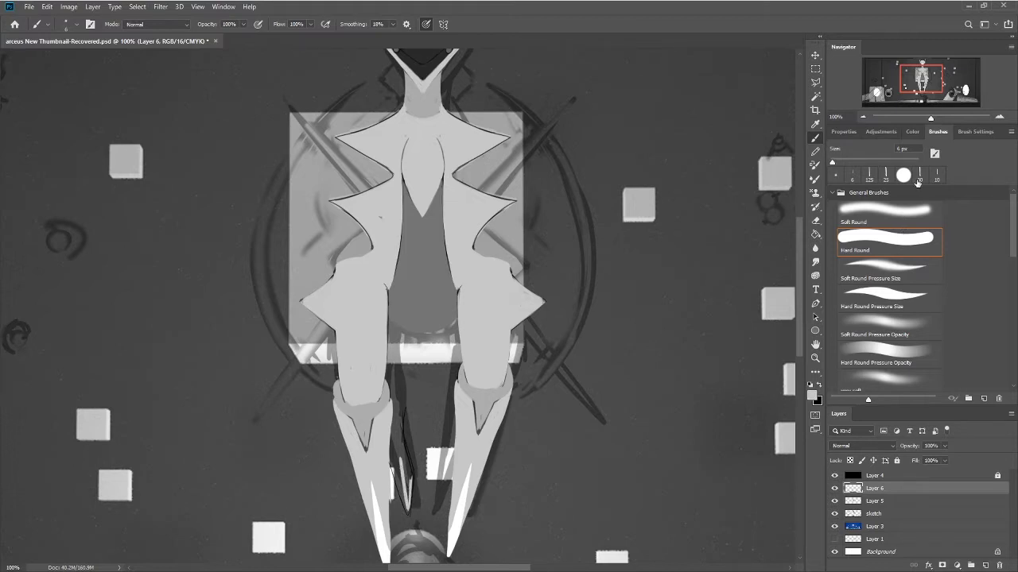
Step: Fill the rest of the hind lower leg up to the knee with light gray using the 25 px brush
{"action": "left_click", "coordinate": [885, 175]}
{"action": "left_click_drag", "start_coordinate": [393, 468], "coordinate": [392, 422]}
{"action": "mouse_move", "coordinate": [400, 496]}
{"action": "left_mouse_down"}
{"action": "mouse_move", "coordinate": [393, 434]}
{"action": "mouse_move", "coordinate": [396, 459]}
{"action": "left_mouse_up"}
{"action": "left_click_drag", "start_coordinate": [407, 517], "coordinate": [407, 455]}
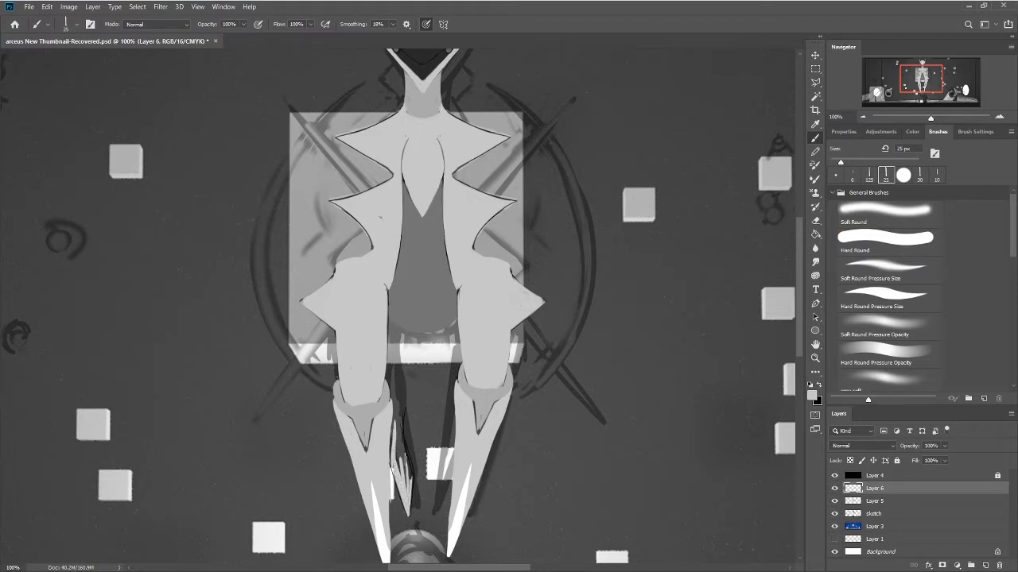
{"action": "left_click_drag", "start_coordinate": [407, 497], "coordinate": [396, 418]}
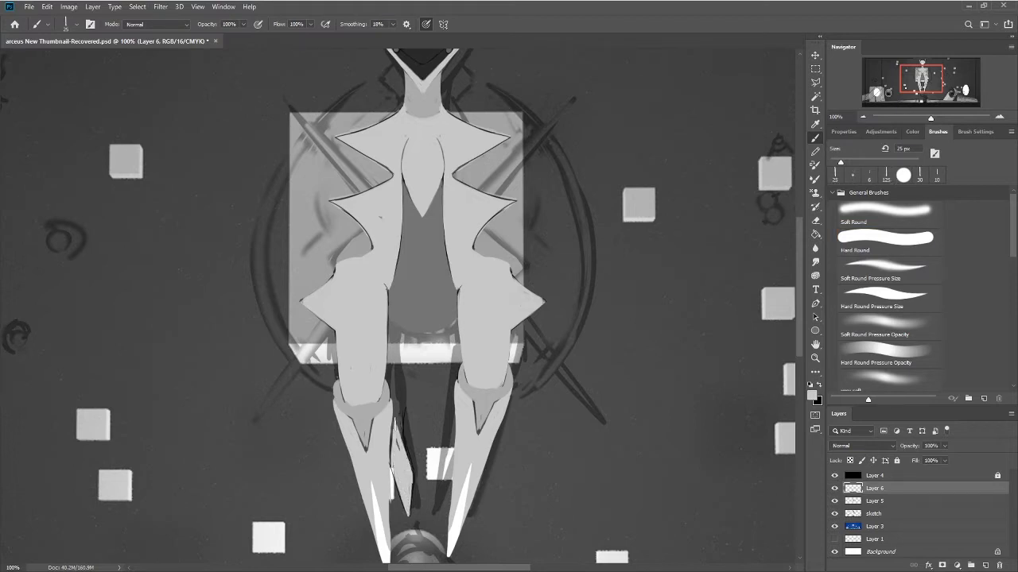
{"action": "left_click_drag", "start_coordinate": [409, 481], "coordinate": [401, 398]}
{"action": "left_click_drag", "start_coordinate": [397, 458], "coordinate": [400, 366]}
{"action": "mouse_move", "coordinate": [401, 412]}
{"action": "left_mouse_down"}
{"action": "mouse_move", "coordinate": [397, 373]}
{"action": "mouse_move", "coordinate": [406, 394]}
{"action": "left_mouse_up"}
Step: Refine the hind leg's outer edge and sharpen its tip in light gray at 10 px
{"action": "key", "text": "bracketleft"}
{"action": "key", "text": "bracketleft"}
{"action": "key", "text": "bracketleft"}
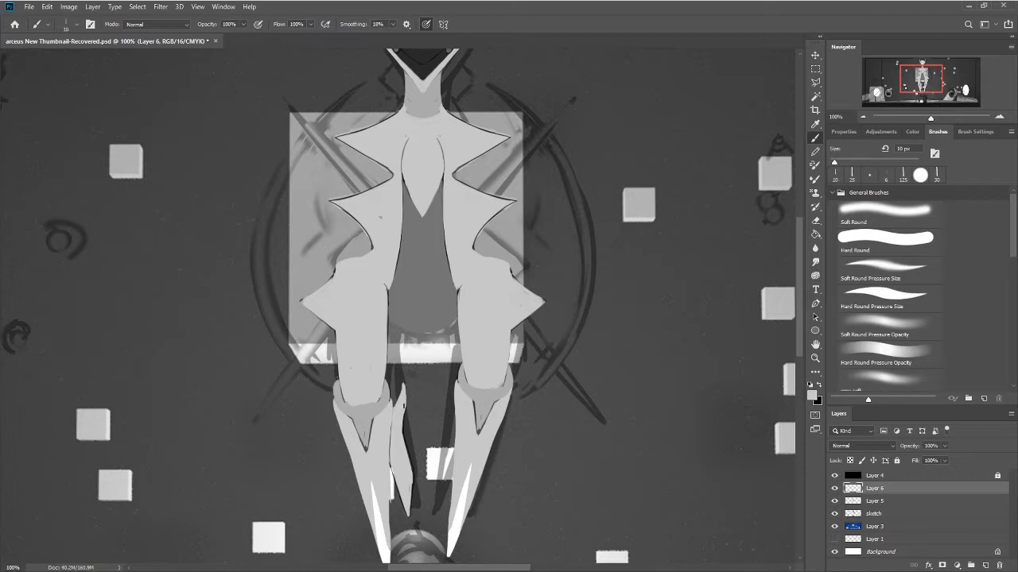
{"action": "left_click_drag", "start_coordinate": [407, 465], "coordinate": [407, 429]}
{"action": "mouse_move", "coordinate": [410, 522]}
{"action": "left_mouse_down"}
{"action": "mouse_move", "coordinate": [410, 483]}
{"action": "mouse_move", "coordinate": [410, 502]}
{"action": "left_mouse_up"}
Step: Draw a thin black Hard Round line separating the hind leg from the front leg, redoing the first stroke
{"action": "left_click", "coordinate": [819, 386]}
{"action": "left_click", "coordinate": [885, 238]}
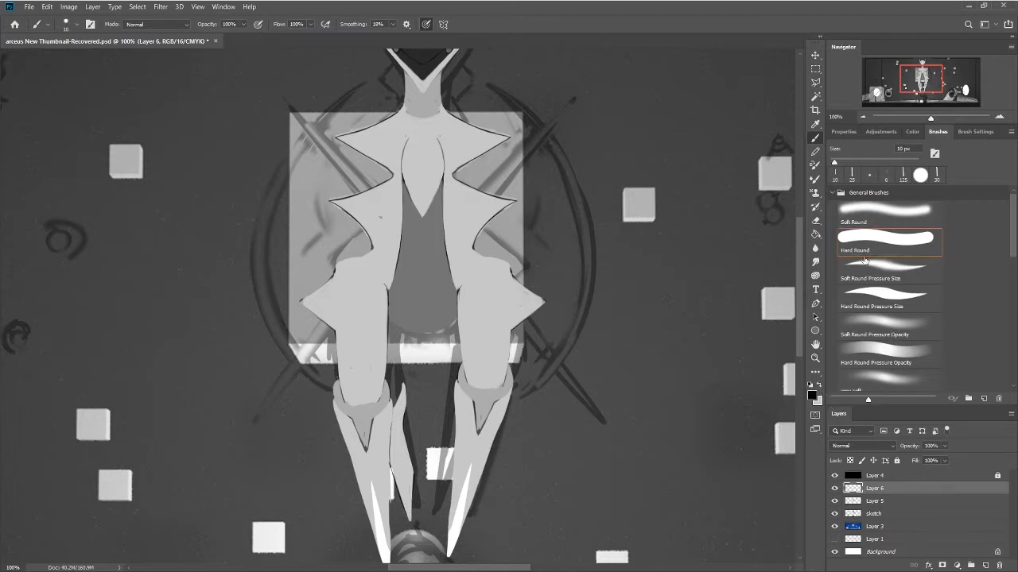
{"action": "key", "text": "bracketleft"}
{"action": "key", "text": "bracketleft"}
{"action": "key", "text": "bracketleft"}
{"action": "key", "text": "bracketleft"}
{"action": "key", "text": "bracketleft"}
{"action": "key", "text": "bracketleft"}
{"action": "key", "text": "bracketleft"}
{"action": "key", "text": "bracketleft"}
{"action": "key", "text": "bracketleft"}
{"action": "left_click_drag", "start_coordinate": [391, 397], "coordinate": [388, 472]}
{"action": "key", "text": "ctrl+z"}
{"action": "left_click_drag", "start_coordinate": [391, 404], "coordinate": [389, 461]}
Step: Select the hind lower leg with a polygonal outline, enlarge it slightly and reposition it beside the front leg
{"action": "left_click", "coordinate": [815, 82]}
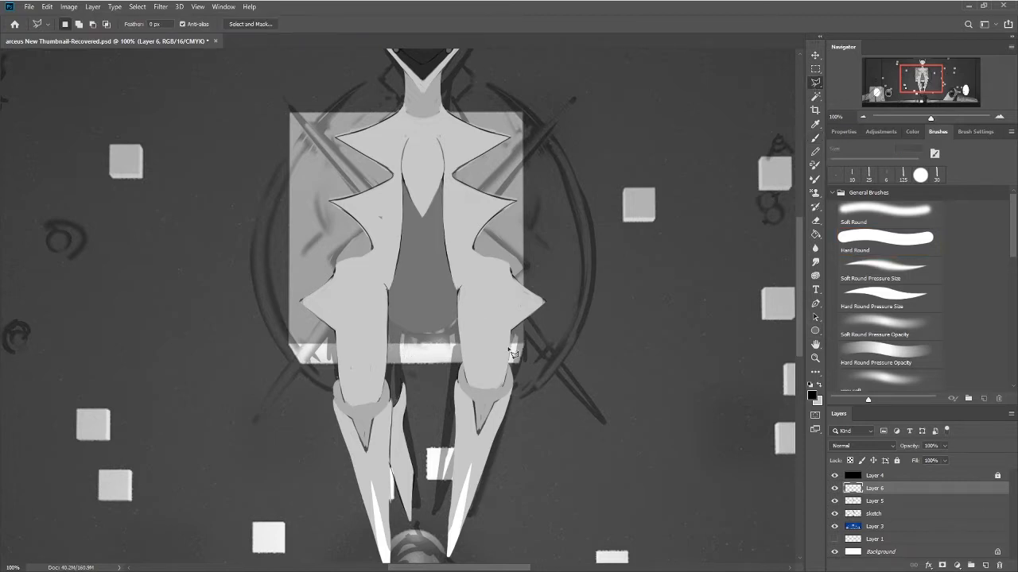
{"action": "left_click", "coordinate": [388, 351]}
{"action": "left_click", "coordinate": [371, 487]}
{"action": "left_click", "coordinate": [421, 548]}
{"action": "left_click", "coordinate": [435, 475]}
{"action": "double_click", "coordinate": [422, 354]}
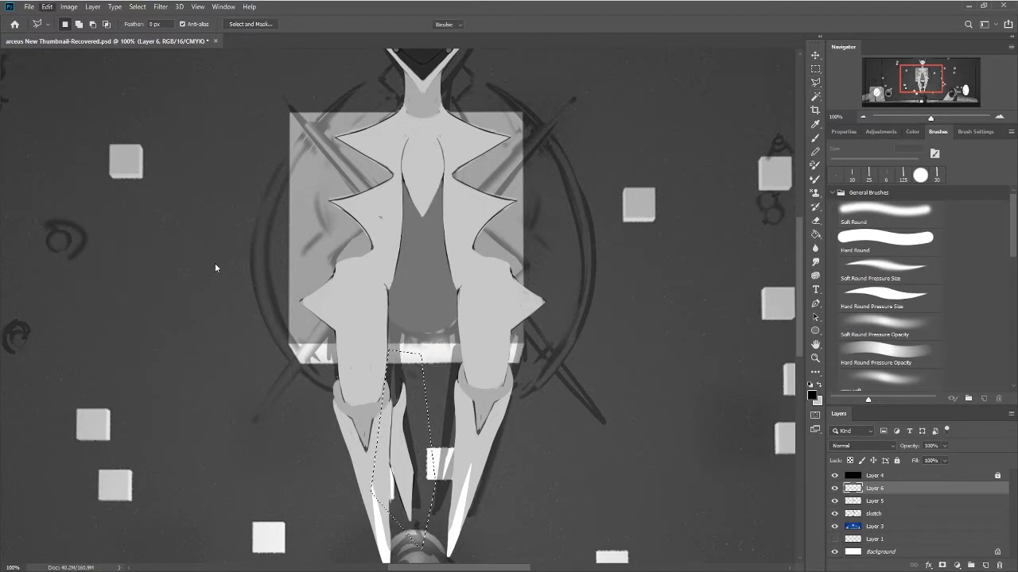
{"action": "key", "text": "ctrl+t"}
{"action": "left_click_drag", "start_coordinate": [411, 348], "coordinate": [411, 328]}
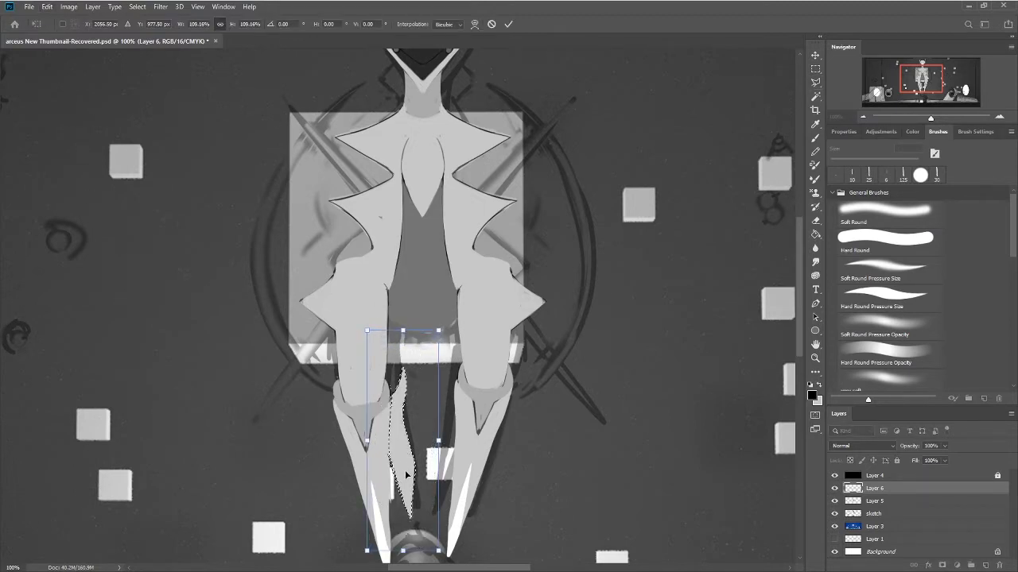
{"action": "left_click_drag", "start_coordinate": [403, 472], "coordinate": [407, 478]}
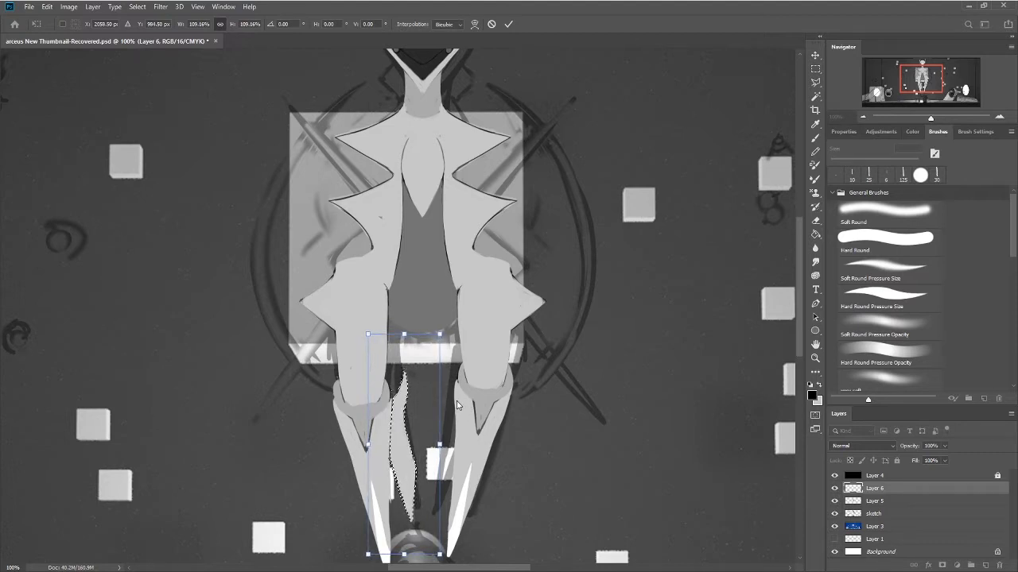
{"action": "left_click_drag", "start_coordinate": [439, 334], "coordinate": [442, 330]}
{"action": "left_click_drag", "start_coordinate": [421, 400], "coordinate": [420, 407]}
Step: Move the enlarged hind leg slightly upward with the Move tool
{"action": "left_click", "coordinate": [815, 69]}
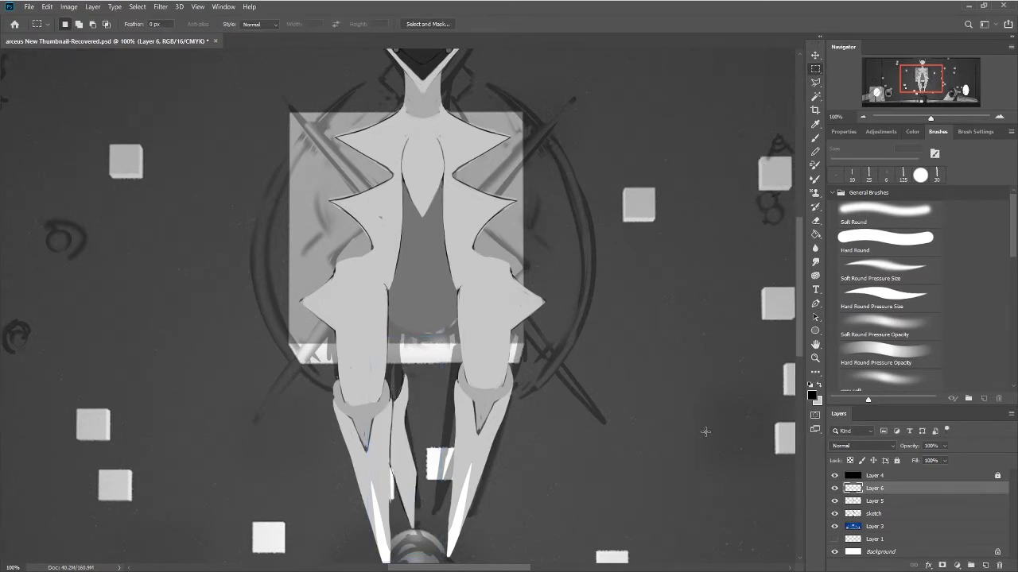
{"action": "left_click", "coordinate": [815, 55]}
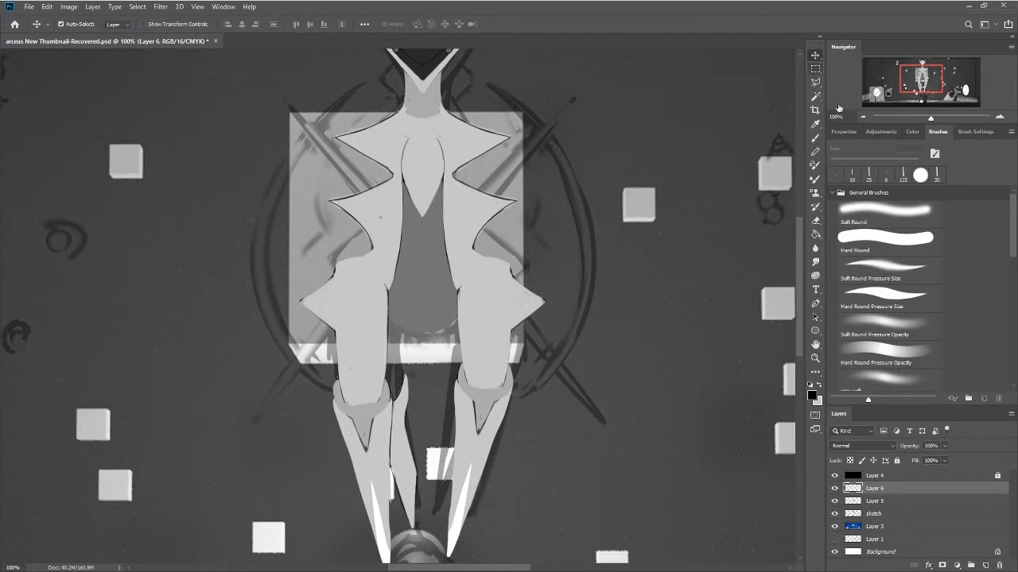
{"action": "left_click_drag", "start_coordinate": [400, 486], "coordinate": [397, 460]}
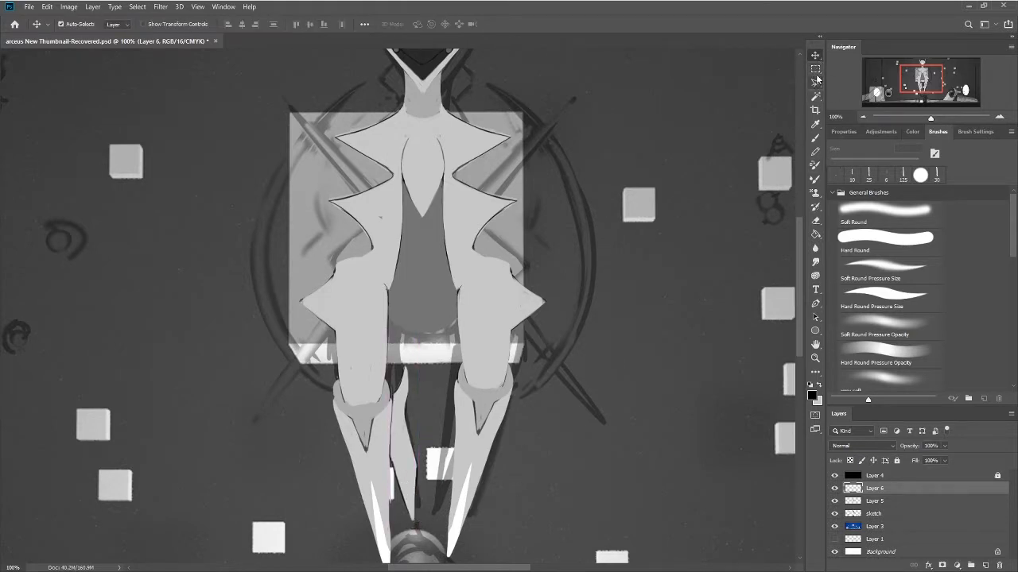
Step: Touch up the hind leg with a 1 px black mark near the knee and a light gray stroke along its outer edge
{"action": "left_click", "coordinate": [815, 137]}
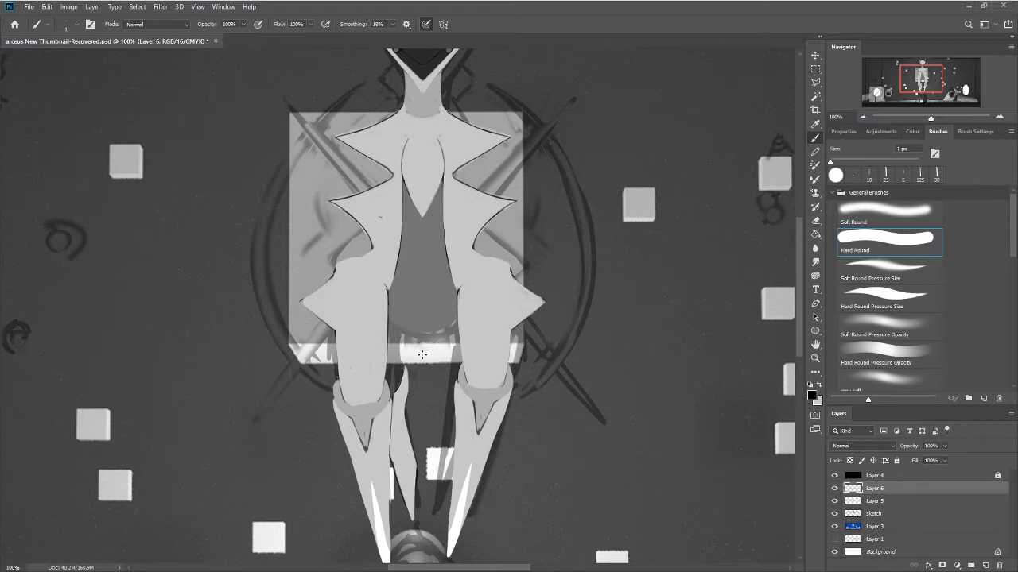
{"action": "left_click_drag", "start_coordinate": [393, 380], "coordinate": [391, 394]}
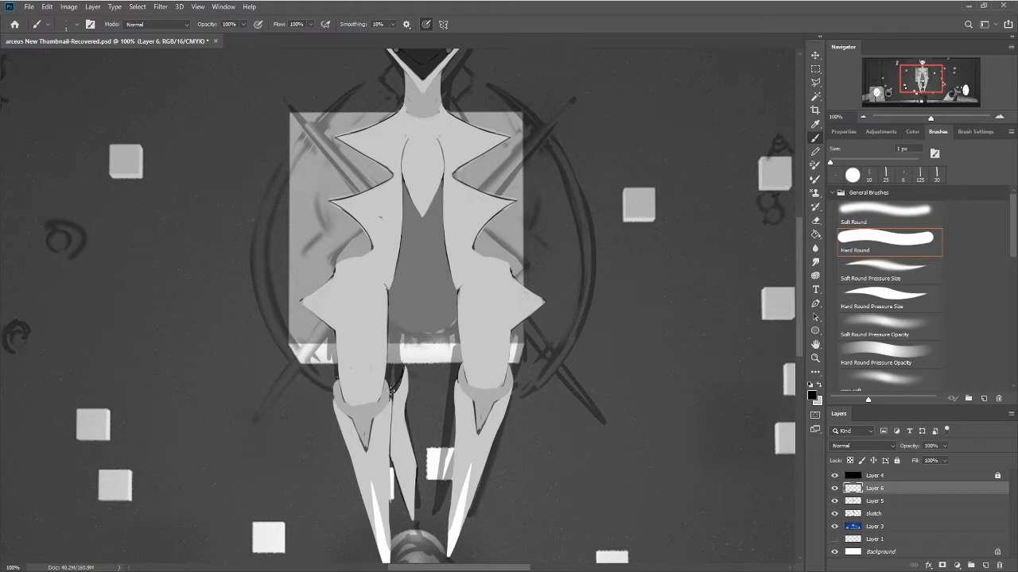
{"action": "key", "text": "x"}
{"action": "mouse_move", "coordinate": [392, 396]}
{"action": "left_mouse_down"}
{"action": "mouse_move", "coordinate": [403, 370]}
{"action": "mouse_move", "coordinate": [392, 408]}
{"action": "mouse_move", "coordinate": [415, 464]}
{"action": "mouse_move", "coordinate": [405, 396]}
{"action": "left_mouse_up"}
{"action": "key", "text": "ctrl+z"}
{"action": "left_click_drag", "start_coordinate": [416, 471], "coordinate": [405, 370]}
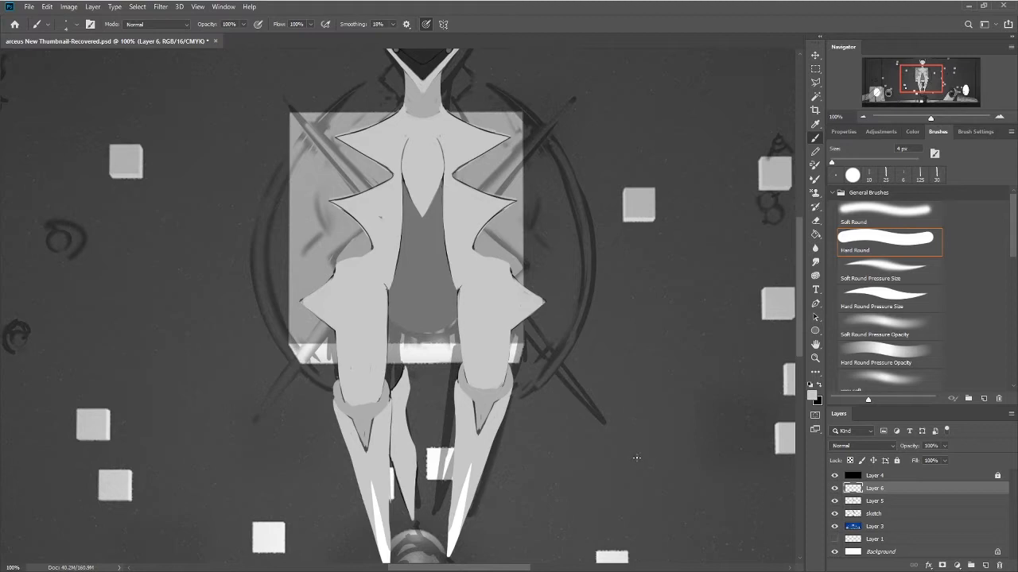
Step: Sample the darker gray of the front knee and paint the hind leg's knee joint with it
{"action": "key", "text": "i"}
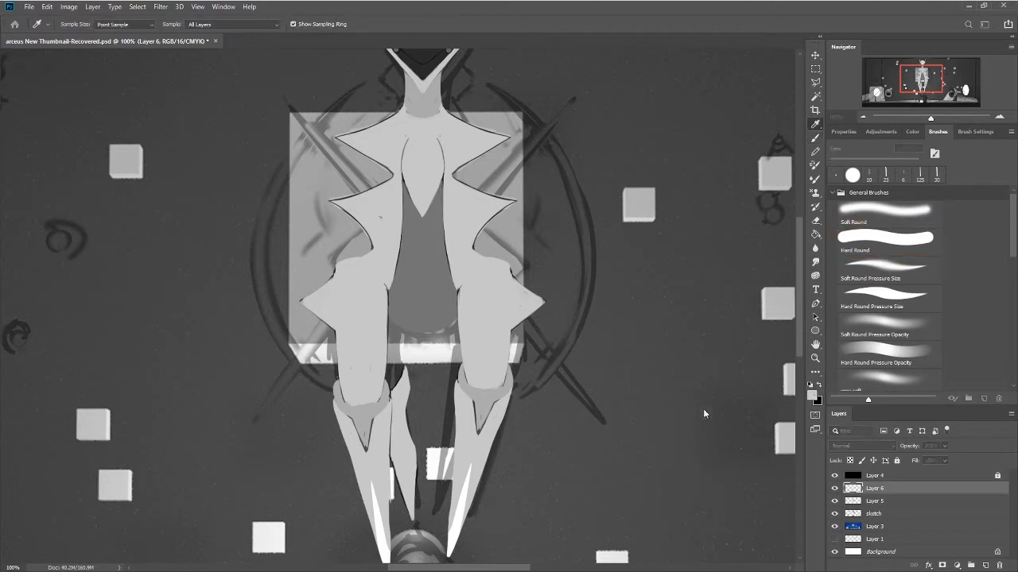
{"action": "key", "text": "b"}
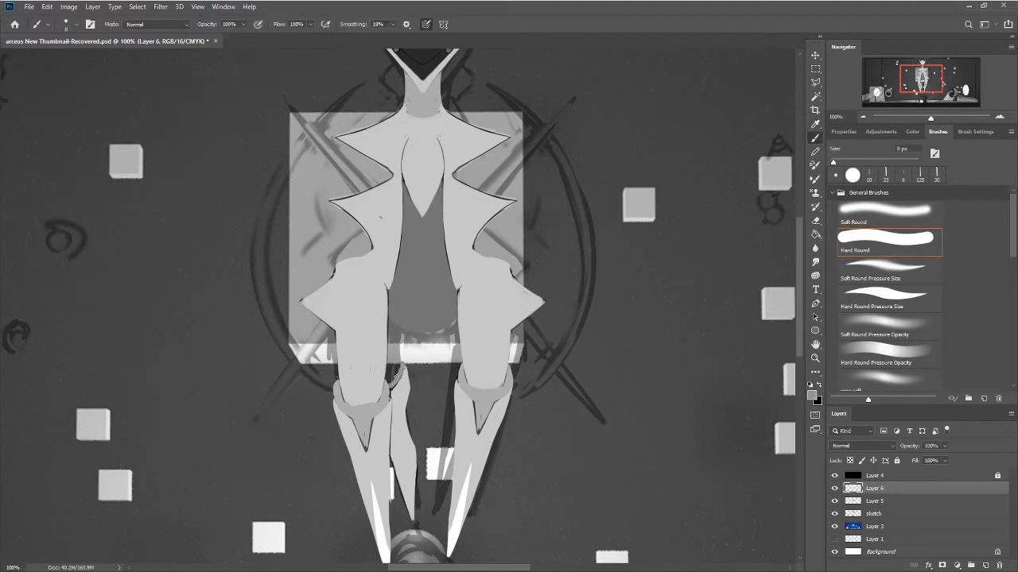
{"action": "key", "text": "i"}
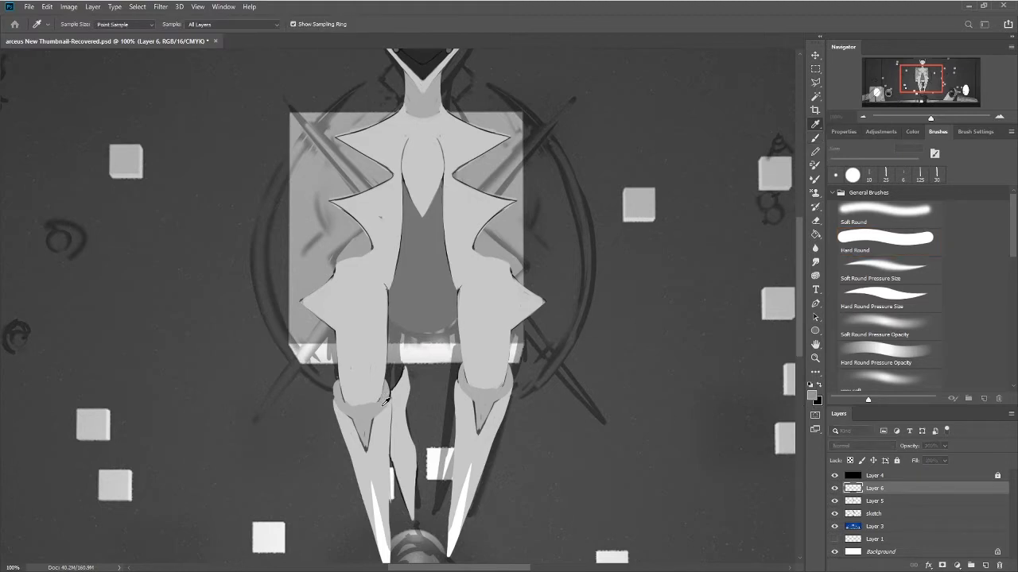
{"action": "key", "text": "b"}
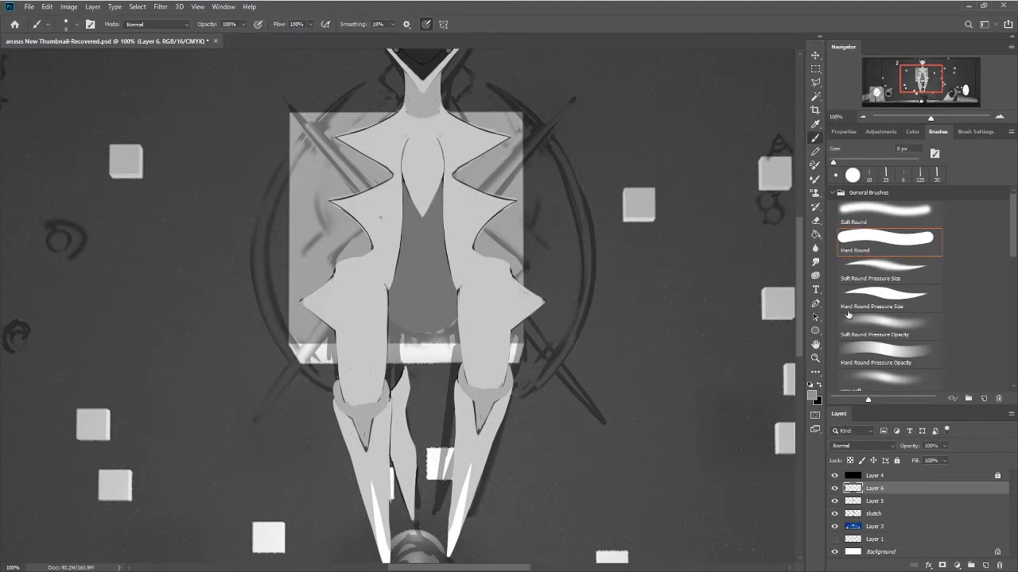
{"action": "left_click", "coordinate": [869, 173]}
{"action": "key", "text": "bracketright"}
{"action": "key", "text": "bracketright"}
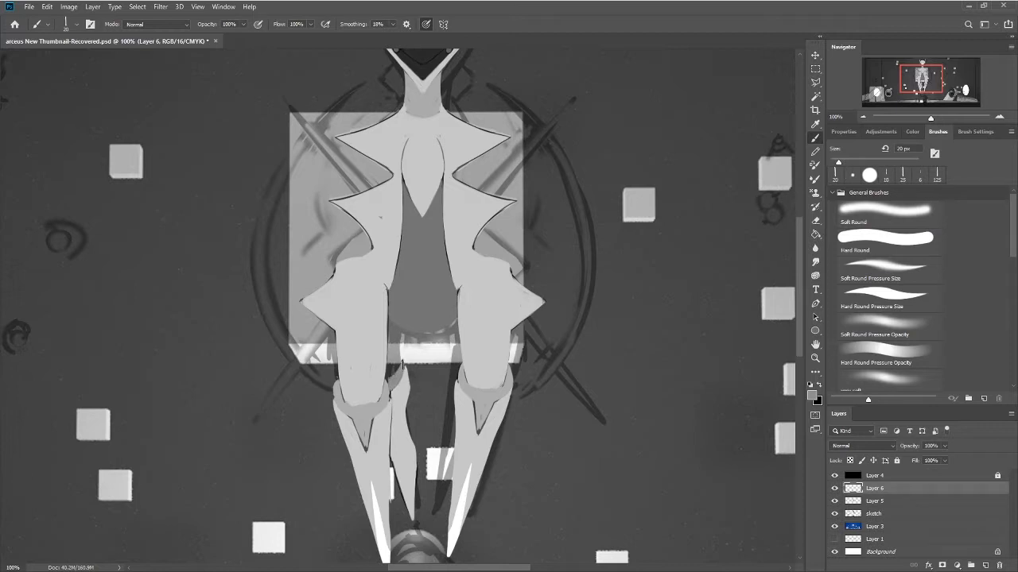
Step: Outline the hind thigh and the top of the lower leg in black with a 2 px Hard Round brush
{"action": "key", "text": "bracketleft"}
{"action": "key", "text": "bracketleft"}
{"action": "key", "text": "bracketleft"}
{"action": "left_click", "coordinate": [819, 385]}
{"action": "left_click", "coordinate": [871, 251]}
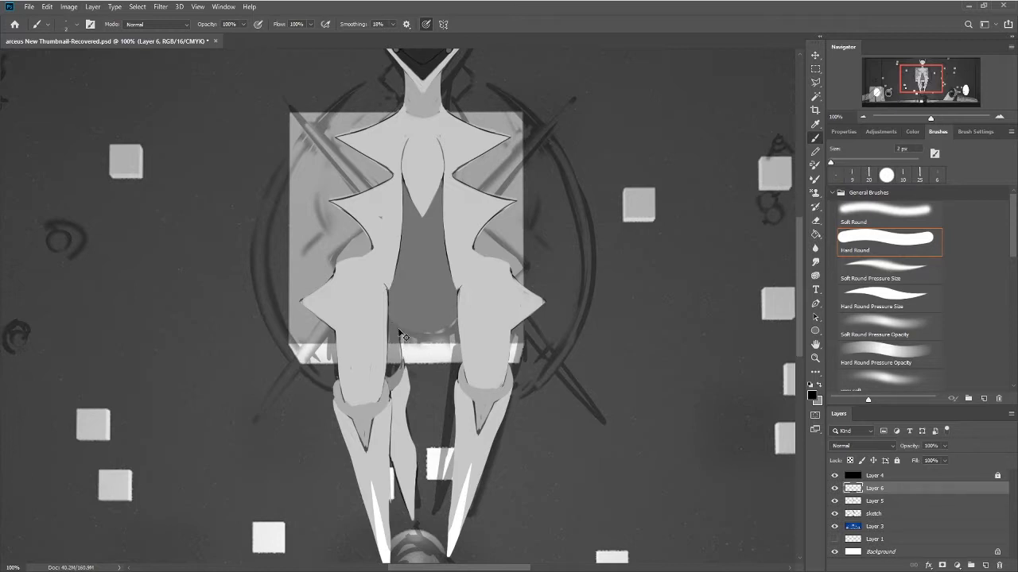
{"action": "left_click_drag", "start_coordinate": [399, 334], "coordinate": [403, 357]}
{"action": "left_click_drag", "start_coordinate": [410, 384], "coordinate": [404, 366]}
Step: Sample the front thigh's light gray and fill the hind thigh above the knee with a 9 px brush
{"action": "left_click", "coordinate": [820, 388]}
{"action": "key", "text": "i"}
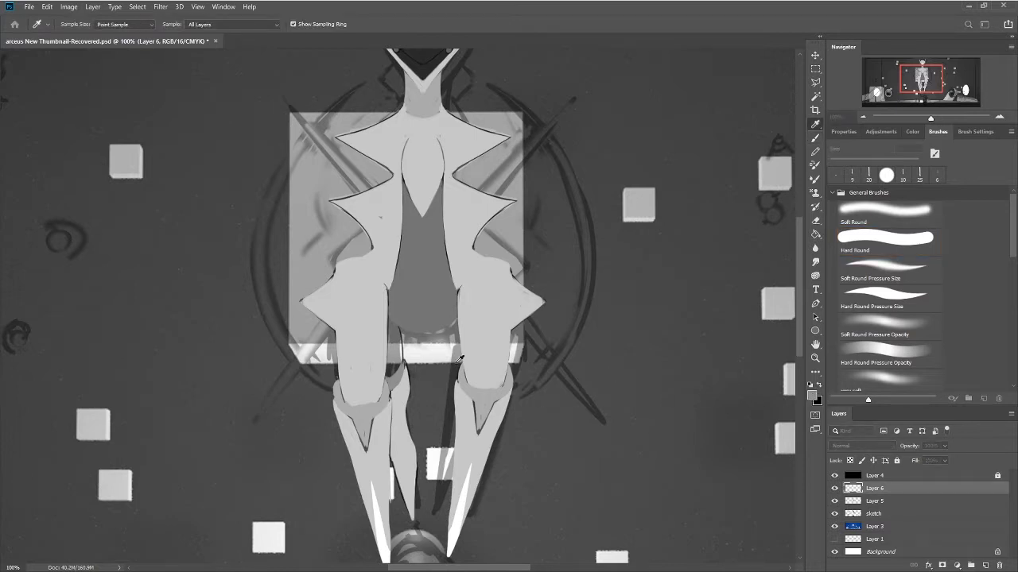
{"action": "key", "text": "b"}
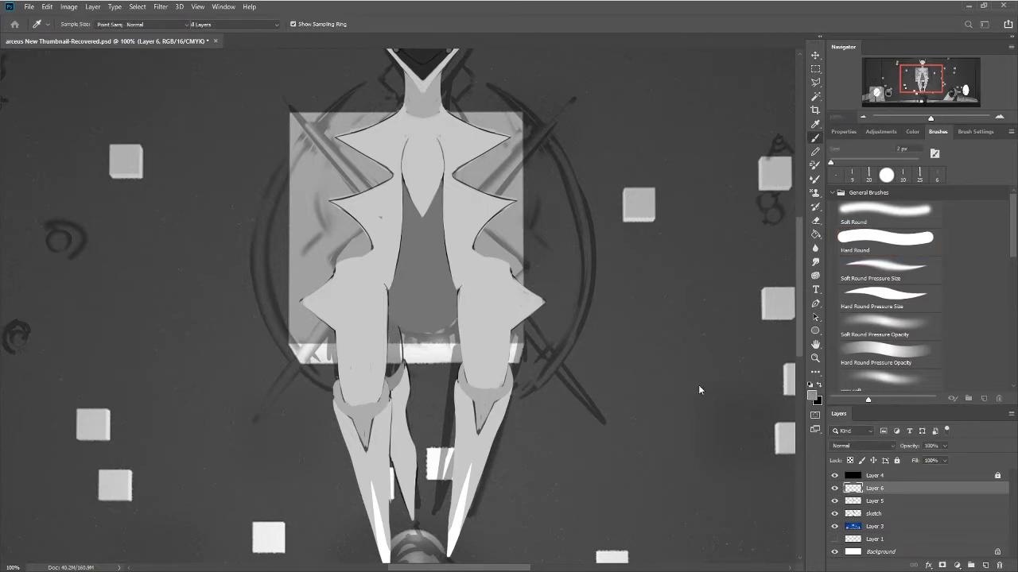
{"action": "left_click_drag", "start_coordinate": [391, 366], "coordinate": [394, 327]}
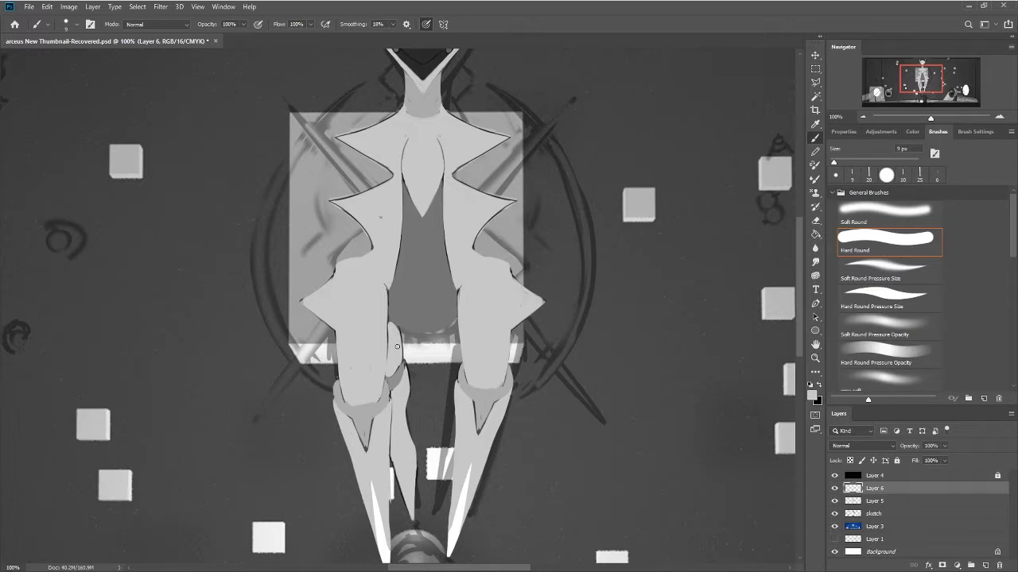
Step: Sample white from the front leg's tip and paint a pointed highlight on the hind leg's lower end with a 4 px brush
{"action": "key", "text": "bracketleft"}
{"action": "key", "text": "bracketleft"}
{"action": "key", "text": "bracketleft"}
{"action": "key", "text": "bracketleft"}
{"action": "key", "text": "i"}
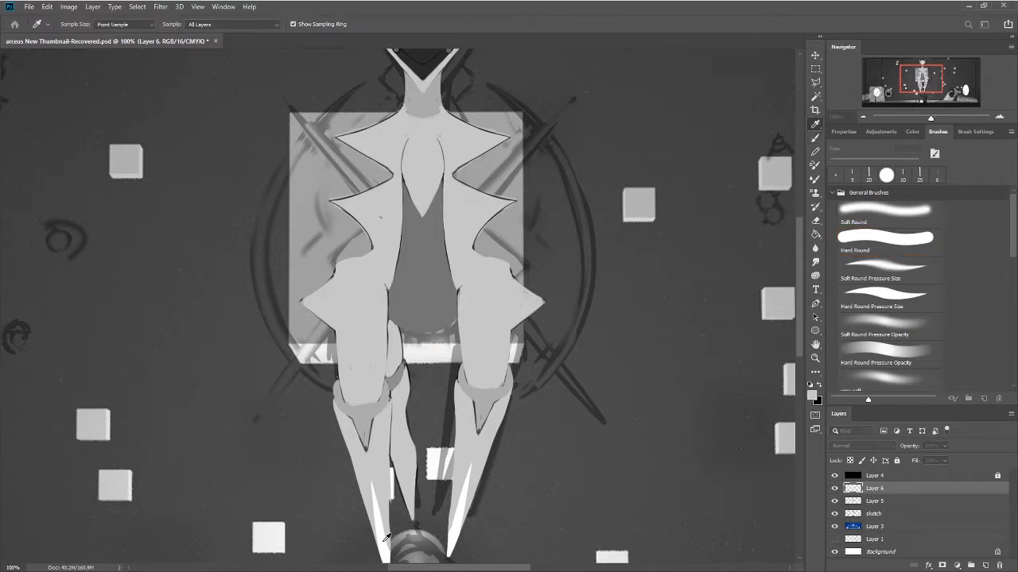
{"action": "key", "text": "b"}
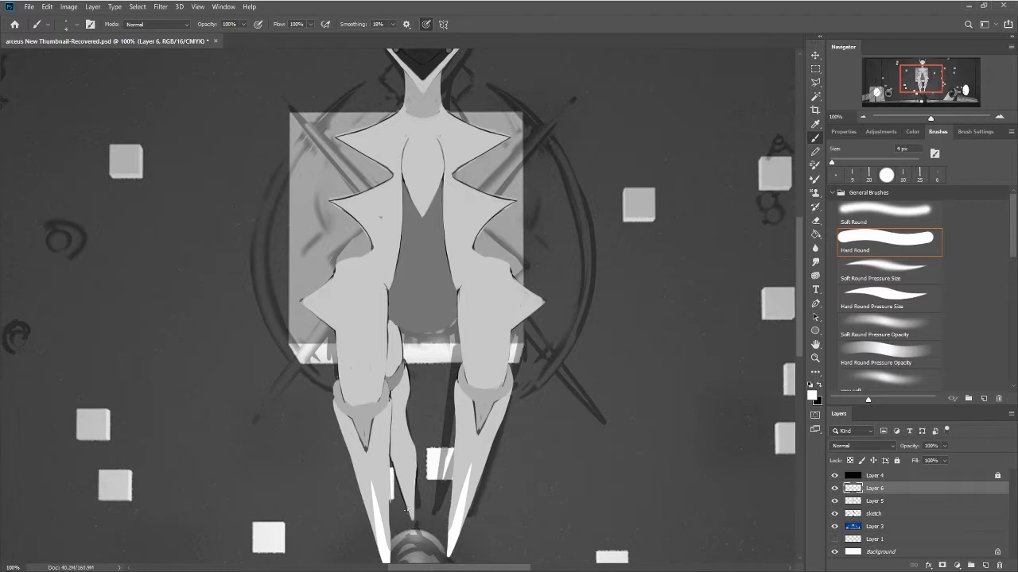
{"action": "mouse_move", "coordinate": [406, 507]}
{"action": "left_mouse_down"}
{"action": "mouse_move", "coordinate": [399, 477]}
{"action": "mouse_move", "coordinate": [409, 513]}
{"action": "left_mouse_up"}
{"action": "key", "text": "ctrl+z"}
{"action": "left_click_drag", "start_coordinate": [399, 475], "coordinate": [389, 453]}
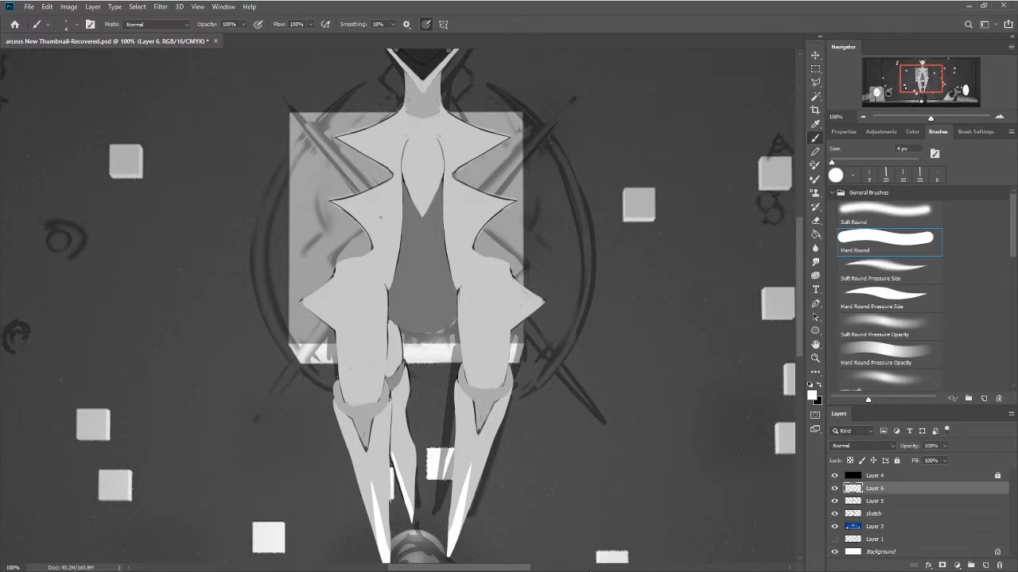
Step: Sample the belly's dark gray and paint over its rough lower edge between the front legs with a 9 px brush
{"action": "key", "text": "i"}
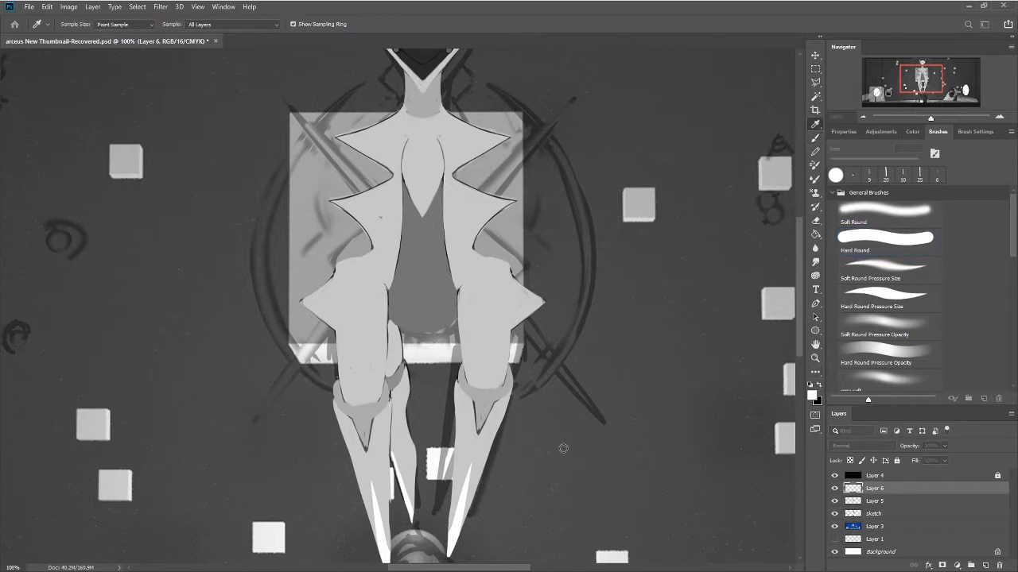
{"action": "key", "text": "b"}
{"action": "key", "text": "bracketright"}
{"action": "key", "text": "bracketright"}
{"action": "key", "text": "bracketright"}
{"action": "key", "text": "bracketright"}
{"action": "key", "text": "bracketright"}
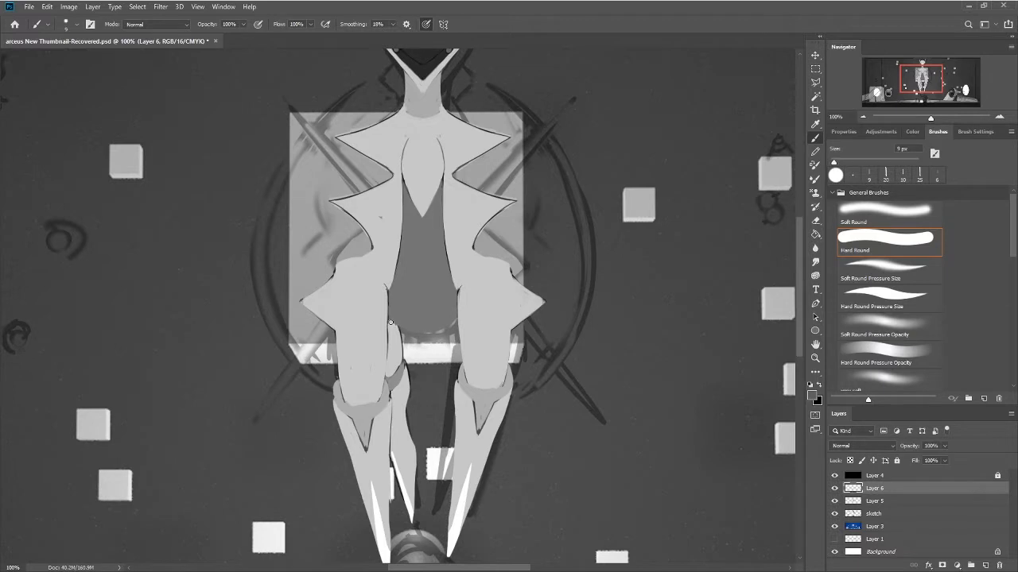
{"action": "key", "text": "ctrl+z"}
{"action": "mouse_move", "coordinate": [388, 322]}
{"action": "left_mouse_down"}
{"action": "mouse_move", "coordinate": [433, 333]}
{"action": "mouse_move", "coordinate": [455, 321]}
{"action": "left_mouse_up"}
{"action": "key", "text": "ctrl+z"}
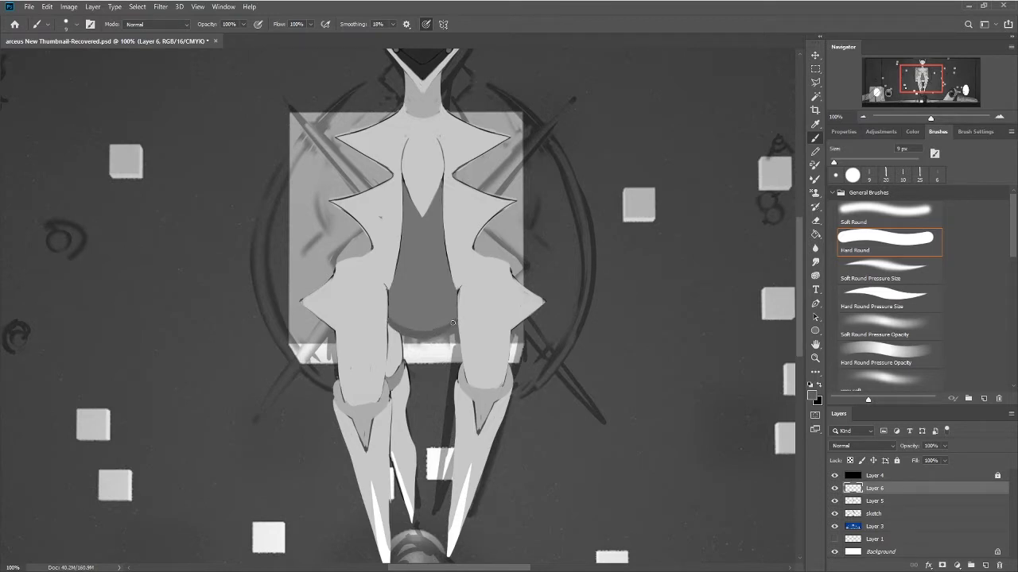
Step: Resample the gray and even out the shading along the belly's curved lower edge
{"action": "left_click", "coordinate": [814, 396]}
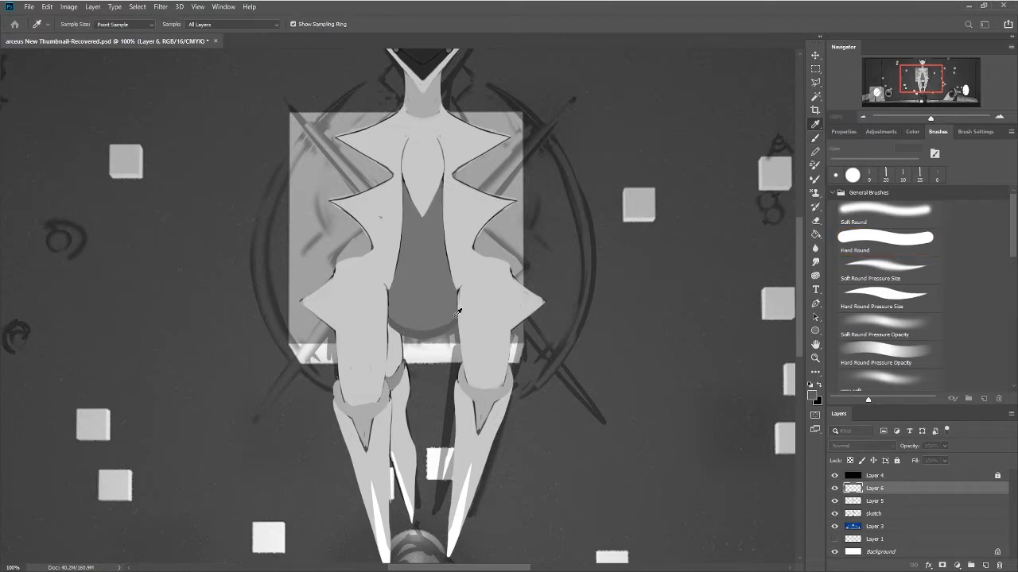
{"action": "left_click", "coordinate": [715, 390]}
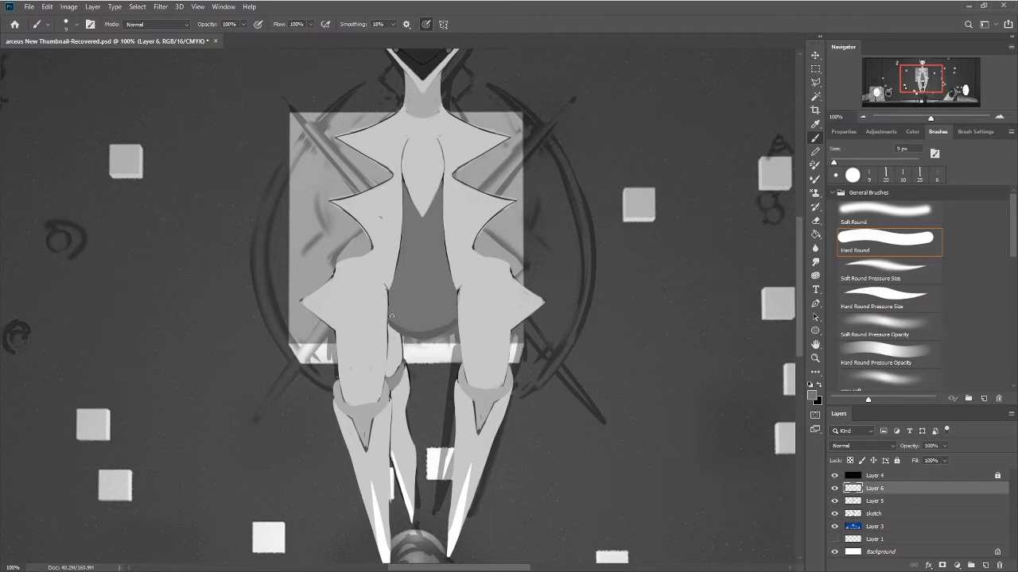
{"action": "left_click_drag", "start_coordinate": [392, 317], "coordinate": [433, 331]}
Step: Switch to a 1 px black brush and toggle Layer 6 and Layer 5 off and on to check the painting
{"action": "left_click", "coordinate": [819, 386]}
{"action": "key", "text": "bracketleft"}
{"action": "key", "text": "bracketleft"}
{"action": "key", "text": "bracketleft"}
{"action": "key", "text": "bracketleft"}
{"action": "key", "text": "bracketleft"}
{"action": "key", "text": "bracketleft"}
{"action": "key", "text": "bracketleft"}
{"action": "key", "text": "bracketleft"}
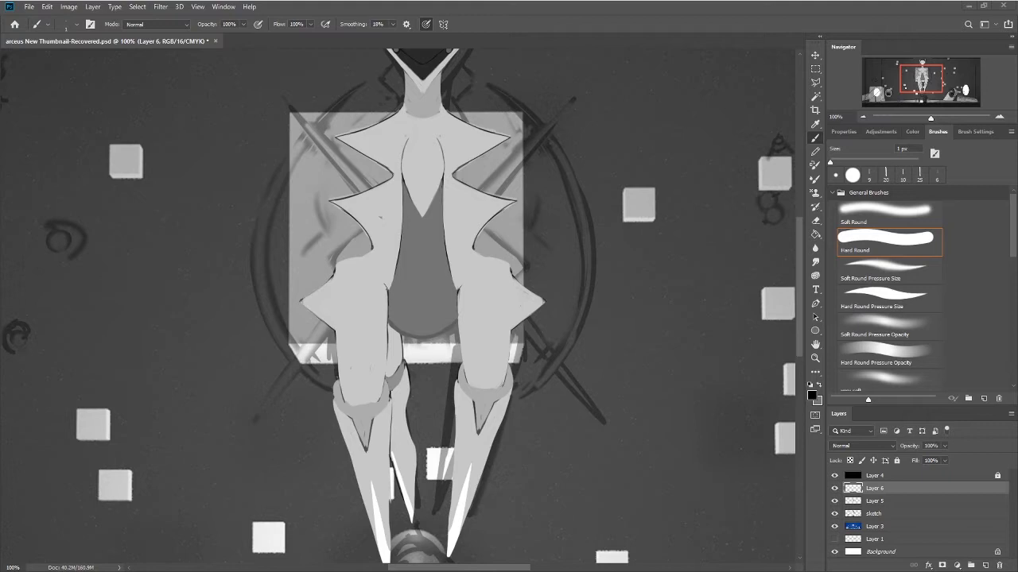
{"action": "left_click", "coordinate": [834, 488]}
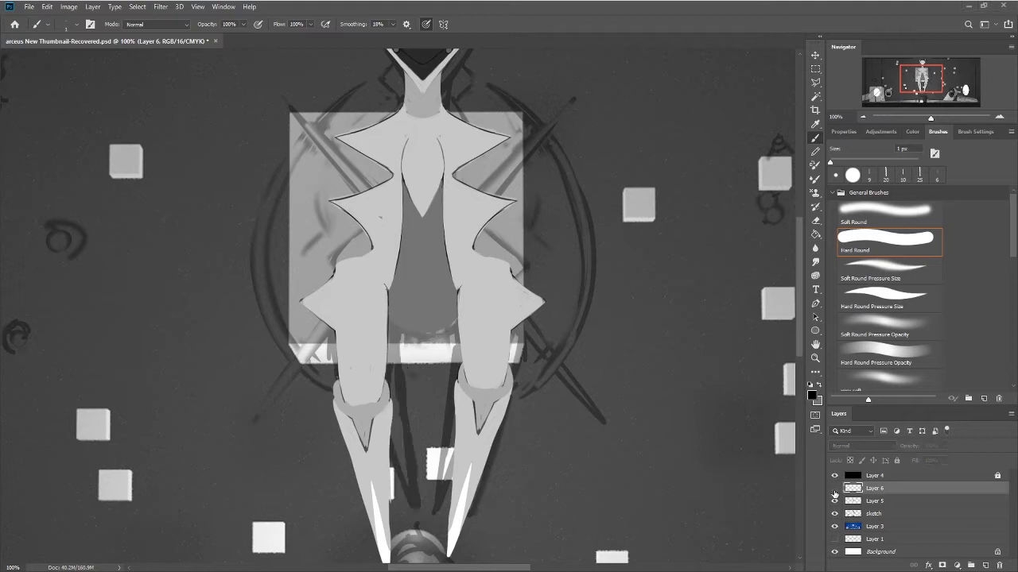
{"action": "left_click", "coordinate": [834, 488]}
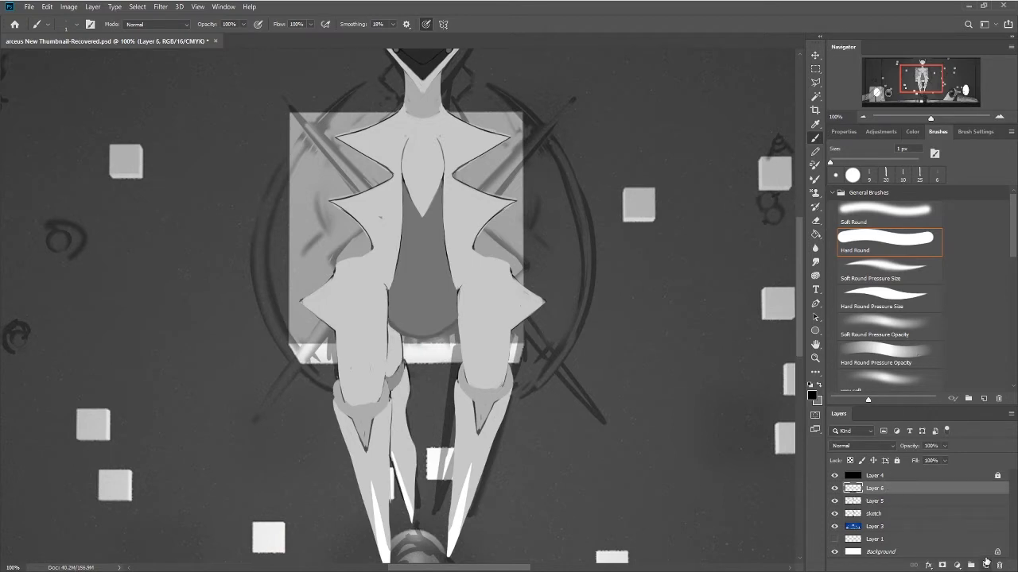
{"action": "left_click", "coordinate": [834, 501]}
{"action": "left_click", "coordinate": [834, 501]}
{"action": "key", "text": "ctrl+z"}
{"action": "mouse_move", "coordinate": [547, 153]}
{"action": "left_mouse_down"}
{"action": "mouse_move", "coordinate": [477, 256]}
{"action": "mouse_move", "coordinate": [549, 150]}
{"action": "mouse_move", "coordinate": [472, 315]}
{"action": "mouse_move", "coordinate": [480, 253]}
{"action": "mouse_move", "coordinate": [493, 367]}
{"action": "mouse_move", "coordinate": [480, 310]}
{"action": "mouse_move", "coordinate": [455, 388]}
{"action": "mouse_move", "coordinate": [491, 362]}
{"action": "mouse_move", "coordinate": [444, 355]}
{"action": "mouse_move", "coordinate": [490, 329]}
{"action": "mouse_move", "coordinate": [441, 346]}
{"action": "left_mouse_up"}
{"action": "left_click_drag", "start_coordinate": [456, 390], "coordinate": [482, 321]}
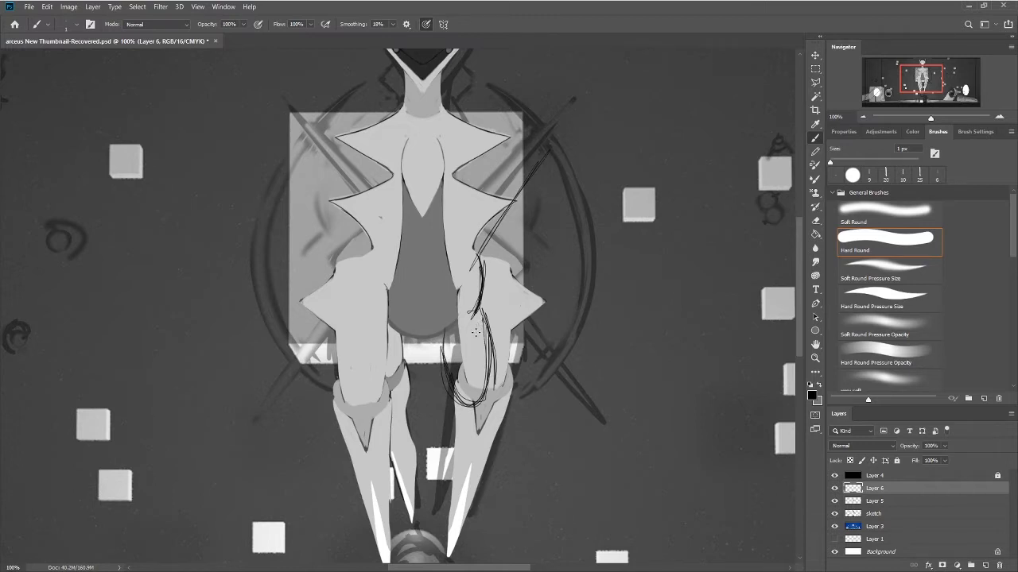
{"action": "key", "text": "Delete"}
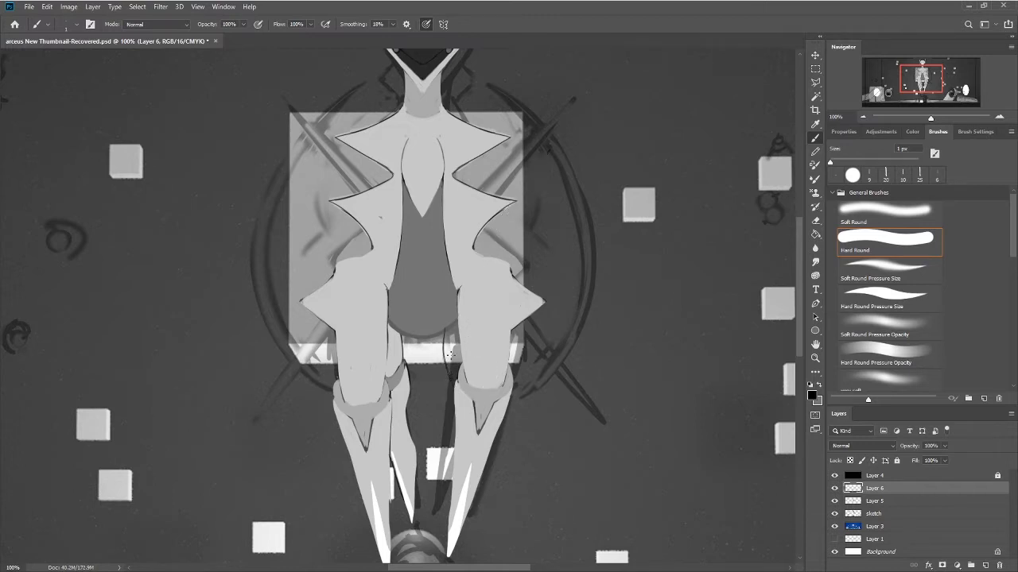
Step: Draw the second hind thigh's inner edge in 1 px black below the belly, removing the extra lines over the front leg
{"action": "left_click_drag", "start_coordinate": [450, 389], "coordinate": [448, 322]}
{"action": "mouse_move", "coordinate": [447, 382]}
{"action": "left_mouse_down"}
{"action": "mouse_move", "coordinate": [462, 428]}
{"action": "mouse_move", "coordinate": [484, 379]}
{"action": "mouse_move", "coordinate": [482, 301]}
{"action": "mouse_move", "coordinate": [467, 424]}
{"action": "mouse_move", "coordinate": [487, 356]}
{"action": "mouse_move", "coordinate": [482, 326]}
{"action": "left_mouse_up"}
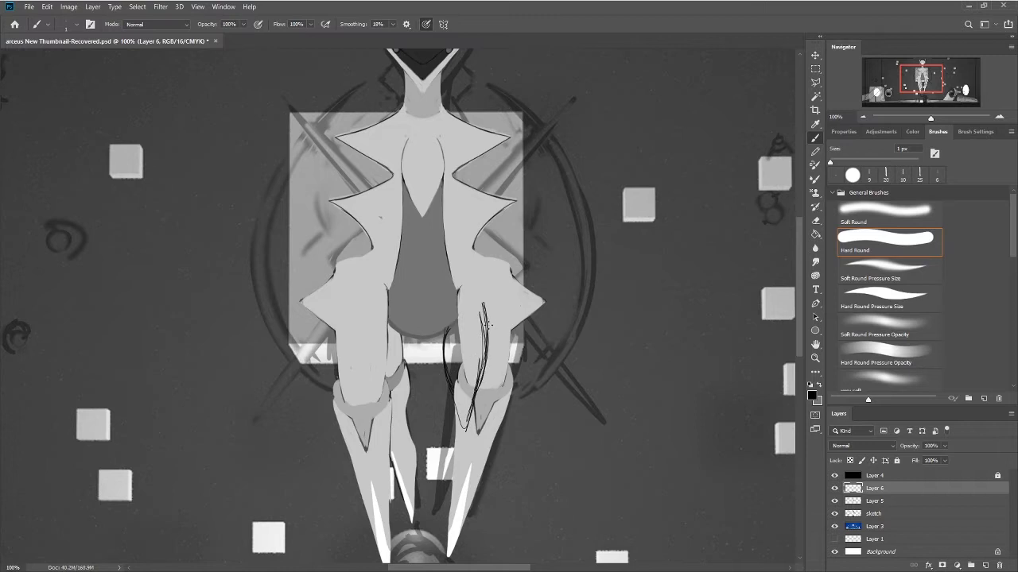
{"action": "key", "text": "ctrl+z"}
{"action": "key", "text": "ctrl+z"}
{"action": "key", "text": "ctrl+z"}
{"action": "key", "text": "ctrl+z"}
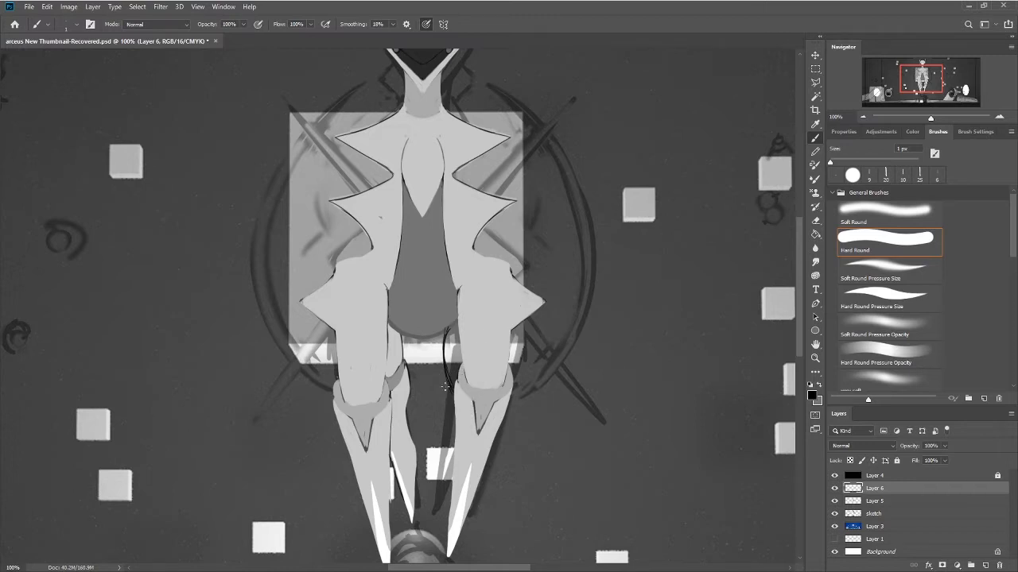
Step: Sketch the second hind leg's inner edge in black from the knee down past the white cube
{"action": "left_click_drag", "start_coordinate": [443, 369], "coordinate": [445, 490]}
{"action": "left_click_drag", "start_coordinate": [445, 445], "coordinate": [447, 481]}
{"action": "mouse_move", "coordinate": [444, 418]}
{"action": "left_mouse_down"}
{"action": "mouse_move", "coordinate": [441, 382]}
{"action": "mouse_move", "coordinate": [445, 487]}
{"action": "left_mouse_up"}
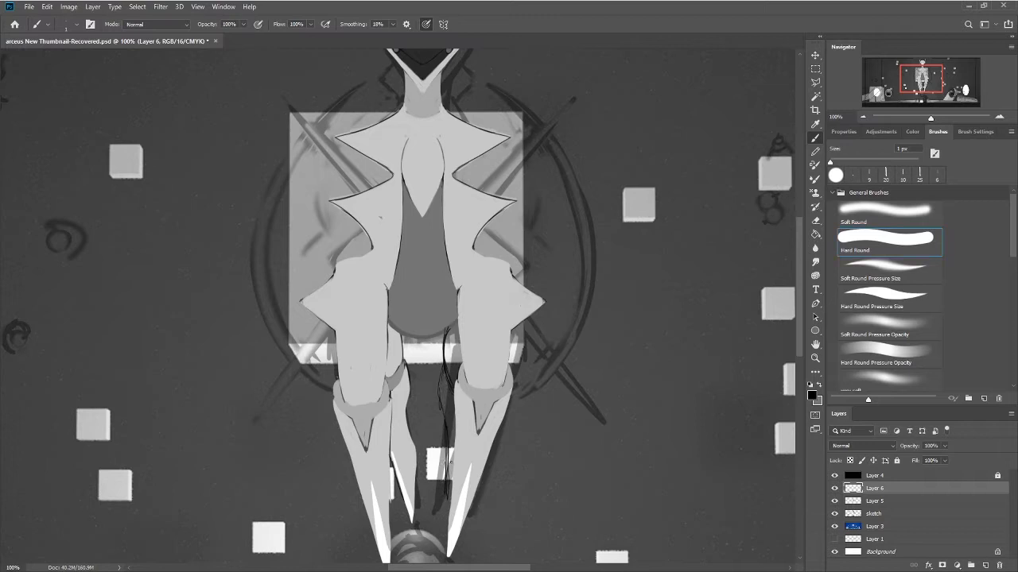
{"action": "key", "text": "ctrl+z"}
Step: Try to sketch the second hind leg's outer contour across the front leg's shin and knee
{"action": "left_click_drag", "start_coordinate": [452, 496], "coordinate": [469, 435]}
{"action": "key", "text": "ctrl+z"}
{"action": "left_click_drag", "start_coordinate": [449, 502], "coordinate": [482, 379]}
{"action": "mouse_move", "coordinate": [477, 418]}
{"action": "left_mouse_down"}
{"action": "mouse_move", "coordinate": [481, 395]}
{"action": "mouse_move", "coordinate": [458, 400]}
{"action": "mouse_move", "coordinate": [469, 386]}
{"action": "left_mouse_up"}
{"action": "key", "text": "ctrl+z"}
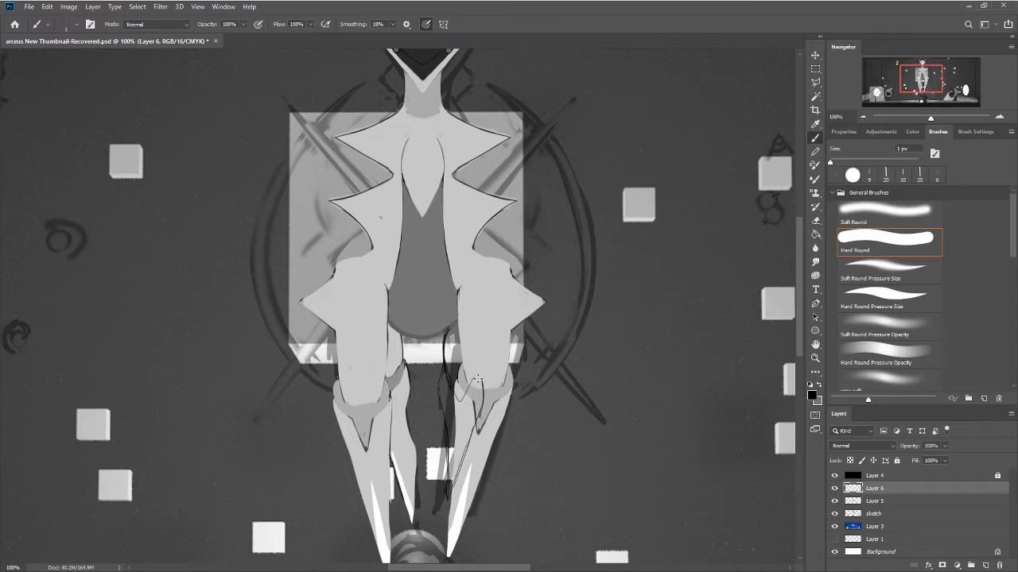
{"action": "key", "text": "ctrl+z"}
{"action": "left_click_drag", "start_coordinate": [484, 372], "coordinate": [467, 405]}
{"action": "mouse_move", "coordinate": [485, 372]}
{"action": "left_mouse_down"}
{"action": "mouse_move", "coordinate": [494, 291]}
{"action": "mouse_move", "coordinate": [488, 362]}
{"action": "left_mouse_up"}
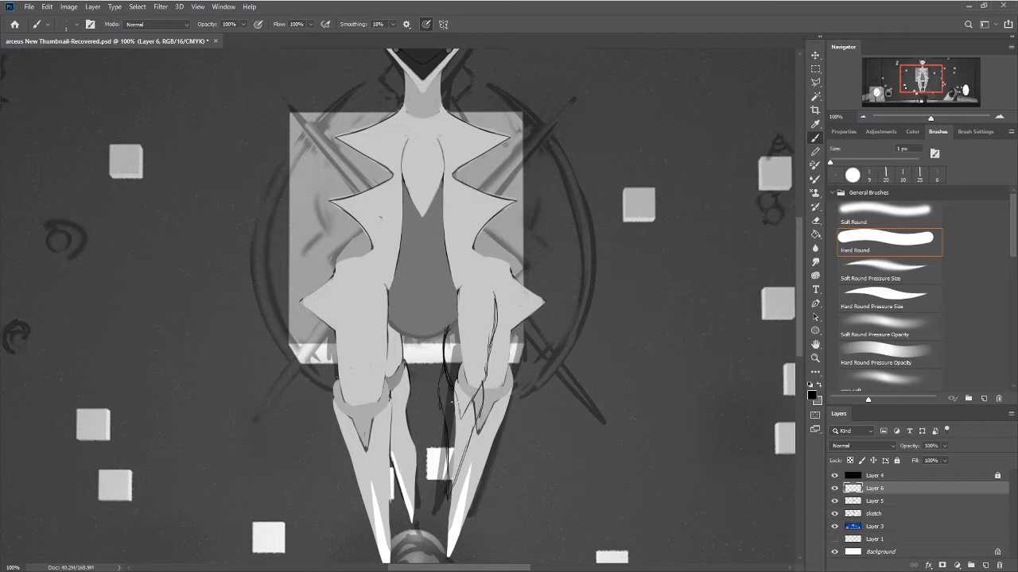
Step: Try to sketch the second hind leg's pointed knee joint over the front knee
{"action": "left_click_drag", "start_coordinate": [444, 331], "coordinate": [458, 422]}
{"action": "left_click_drag", "start_coordinate": [465, 413], "coordinate": [488, 374]}
{"action": "left_click_drag", "start_coordinate": [441, 364], "coordinate": [443, 407]}
{"action": "key", "text": "ctrl+z"}
{"action": "key", "text": "ctrl+z"}
{"action": "left_click_drag", "start_coordinate": [485, 378], "coordinate": [475, 425]}
{"action": "left_click_drag", "start_coordinate": [486, 379], "coordinate": [474, 435]}
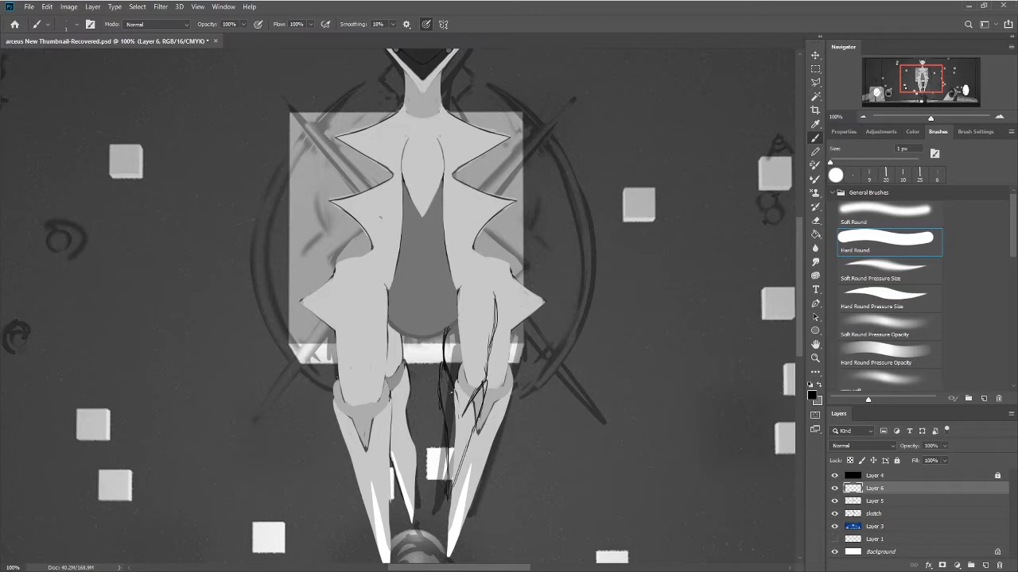
{"action": "mouse_move", "coordinate": [455, 388]}
{"action": "left_mouse_down"}
{"action": "mouse_move", "coordinate": [463, 415]}
{"action": "mouse_move", "coordinate": [478, 389]}
{"action": "left_mouse_up"}
{"action": "key", "text": "ctrl+z"}
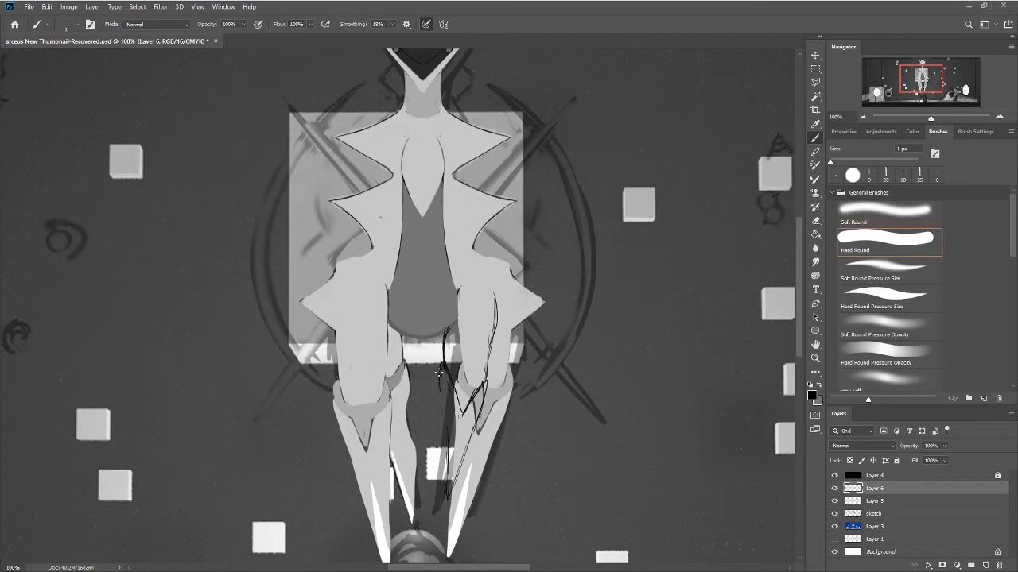
Step: Clear the sketch lines over the front leg and mark matching knee heights on both hind legs in black
{"action": "left_click_drag", "start_coordinate": [439, 396], "coordinate": [449, 468]}
{"action": "key", "text": "ctrl+z"}
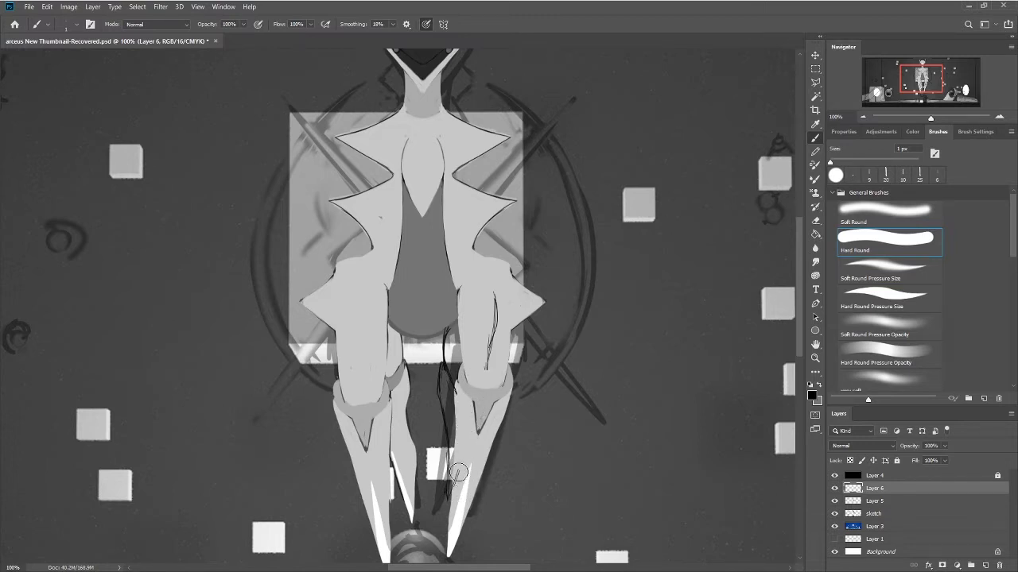
{"action": "key", "text": "ctrl+z"}
{"action": "mouse_move", "coordinate": [439, 393]}
{"action": "left_mouse_down"}
{"action": "mouse_move", "coordinate": [447, 494]}
{"action": "mouse_move", "coordinate": [447, 452]}
{"action": "left_mouse_up"}
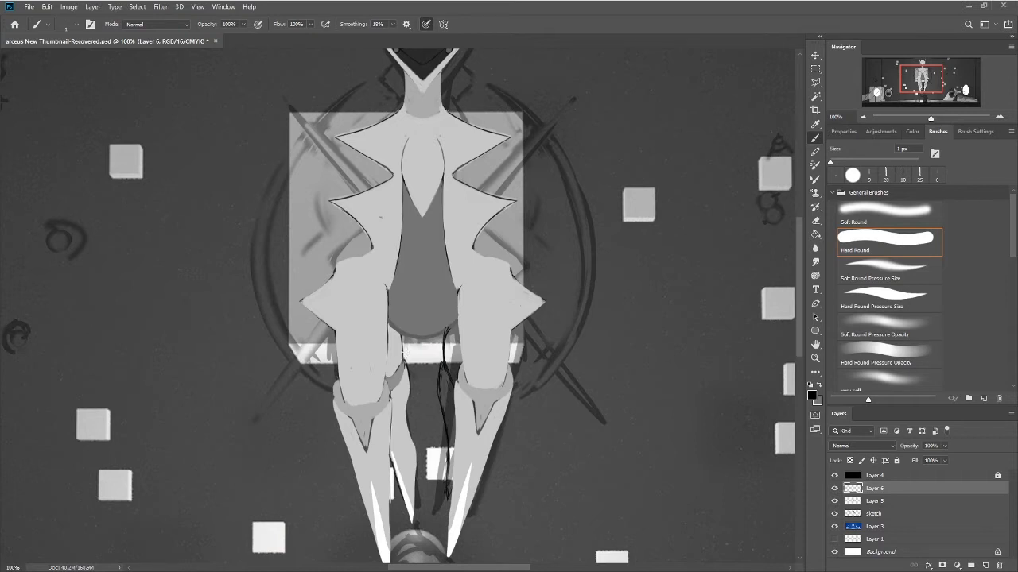
{"action": "mouse_move", "coordinate": [404, 352]}
{"action": "left_mouse_down"}
{"action": "mouse_move", "coordinate": [409, 384]}
{"action": "mouse_move", "coordinate": [405, 352]}
{"action": "mouse_move", "coordinate": [412, 393]}
{"action": "mouse_move", "coordinate": [399, 362]}
{"action": "mouse_move", "coordinate": [413, 392]}
{"action": "mouse_move", "coordinate": [439, 351]}
{"action": "mouse_move", "coordinate": [440, 379]}
{"action": "left_mouse_up"}
{"action": "key", "text": "ctrl+z"}
{"action": "key", "text": "ctrl+z"}
Step: Redraw the second hind leg's inner edge in 1 px black from the knee mark down toward its tip
{"action": "left_click_drag", "start_coordinate": [443, 450], "coordinate": [453, 521]}
{"action": "left_click_drag", "start_coordinate": [443, 449], "coordinate": [452, 512]}
{"action": "left_click_drag", "start_coordinate": [445, 465], "coordinate": [452, 513]}
{"action": "left_click_drag", "start_coordinate": [449, 445], "coordinate": [452, 492]}
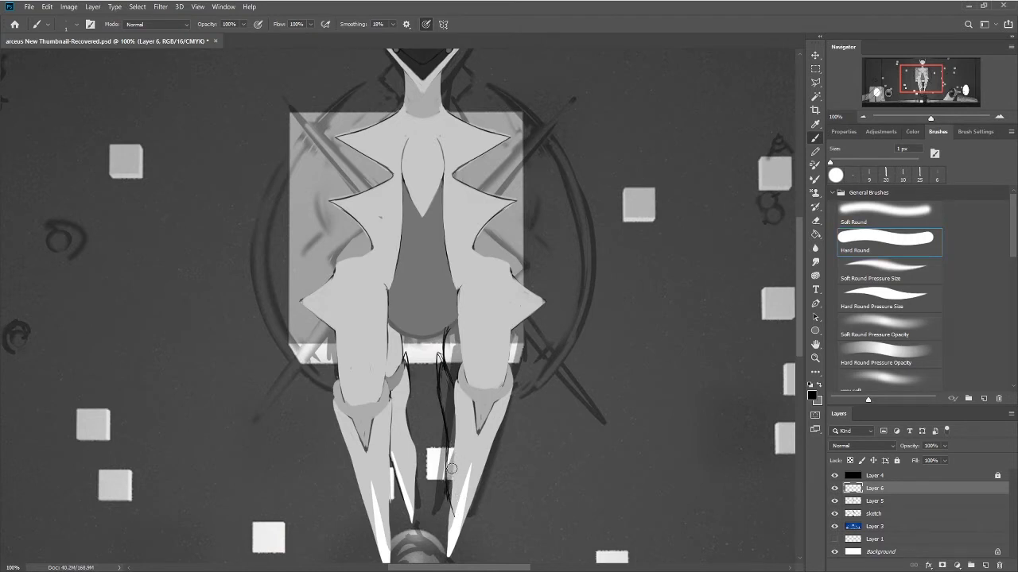
{"action": "key", "text": "ctrl+z"}
{"action": "left_click_drag", "start_coordinate": [445, 473], "coordinate": [449, 493]}
{"action": "left_click_drag", "start_coordinate": [442, 397], "coordinate": [440, 371]}
Step: Outline the first hind leg's lower outer edge in black down to a point above the round base
{"action": "left_click_drag", "start_coordinate": [418, 500], "coordinate": [406, 537]}
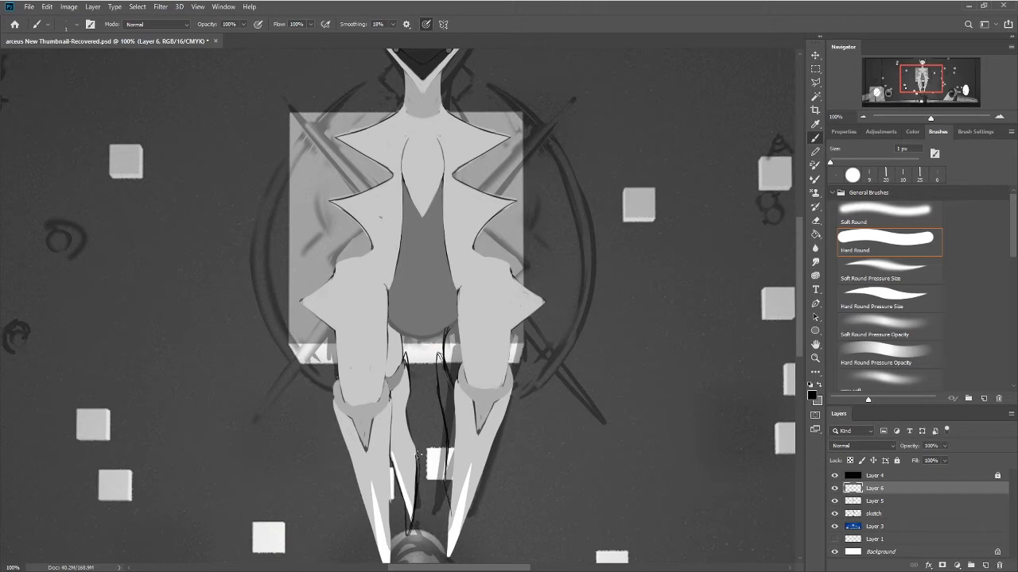
{"action": "left_click_drag", "start_coordinate": [416, 470], "coordinate": [409, 536]}
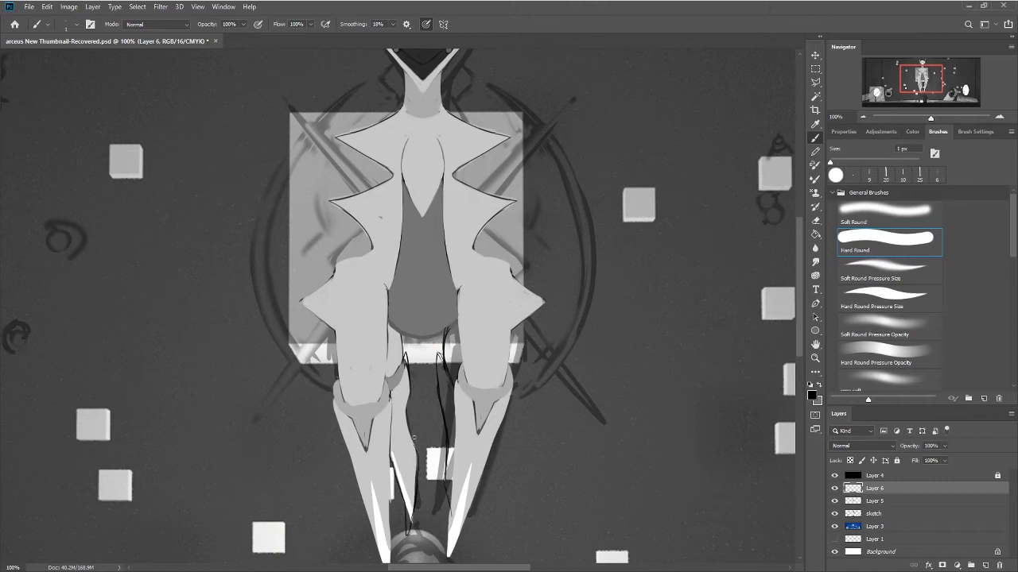
{"action": "left_click_drag", "start_coordinate": [415, 507], "coordinate": [410, 531]}
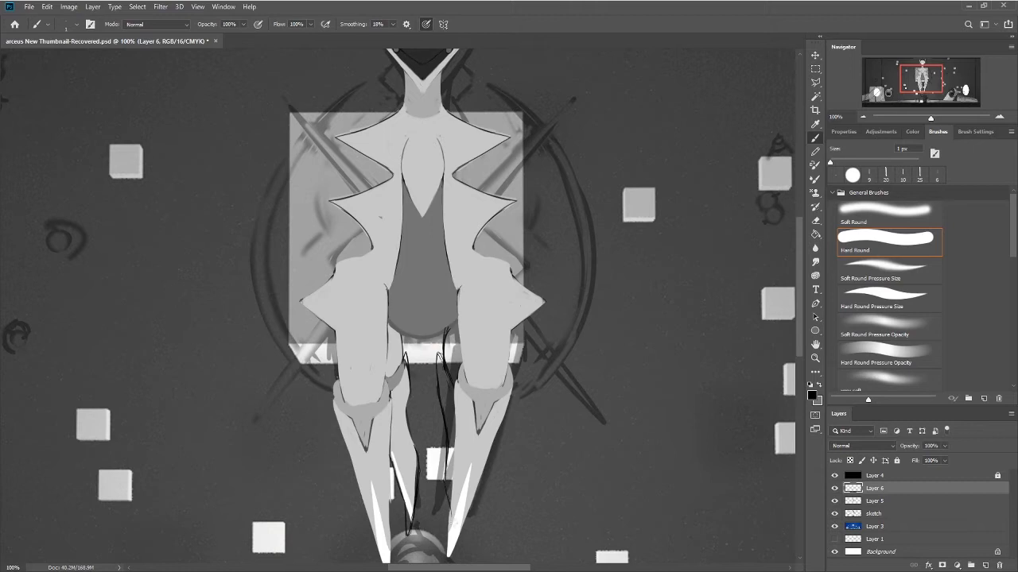
Step: Try to outline the second hind leg's pointed lower tip over the front leg
{"action": "left_click_drag", "start_coordinate": [449, 509], "coordinate": [464, 544]}
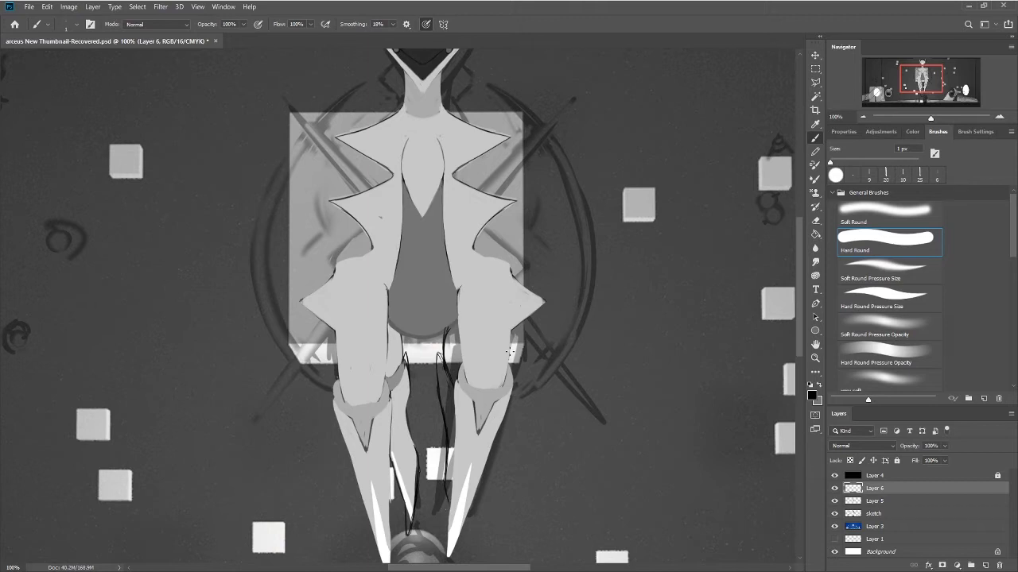
{"action": "mouse_move", "coordinate": [447, 503]}
{"action": "left_mouse_down"}
{"action": "mouse_move", "coordinate": [451, 546]}
{"action": "mouse_move", "coordinate": [460, 477]}
{"action": "left_mouse_up"}
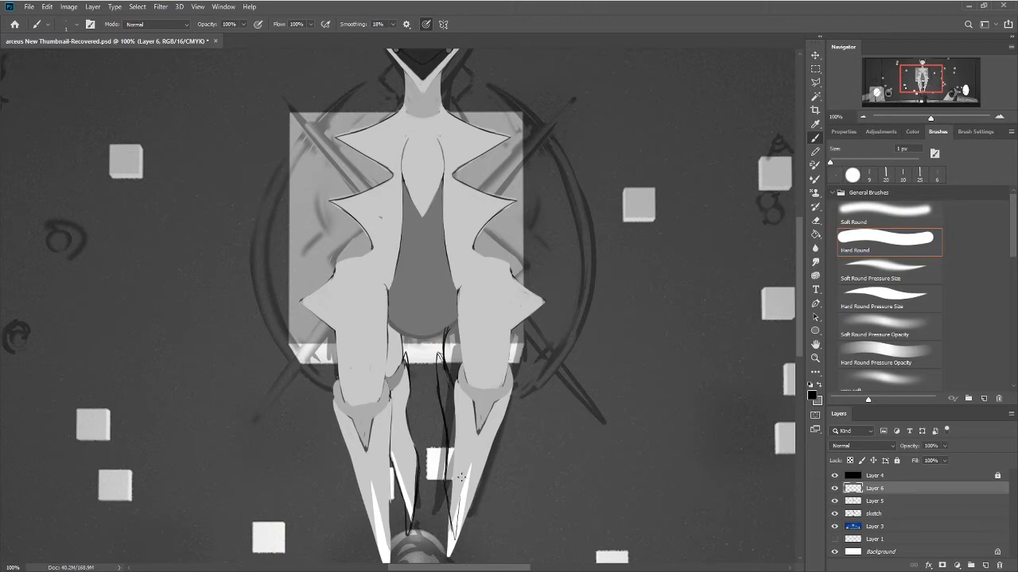
{"action": "key", "text": "ctrl+z"}
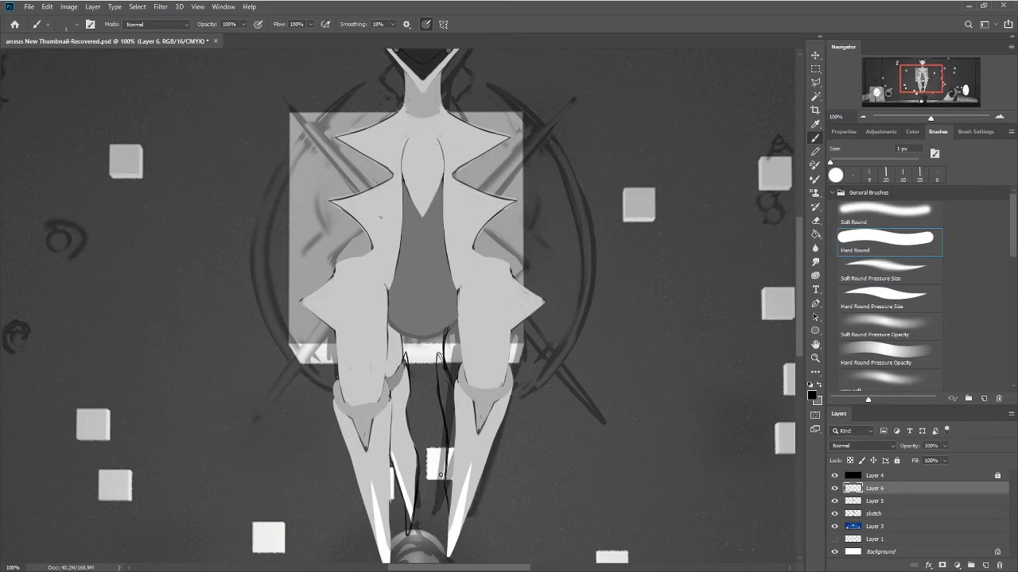
Step: Try to redraw the upper part of the second hind shin's inner edge in black
{"action": "key", "text": "ctrl+z"}
{"action": "key", "text": "ctrl+z"}
{"action": "left_click_drag", "start_coordinate": [438, 355], "coordinate": [444, 416]}
{"action": "key", "text": "ctrl+z"}
{"action": "left_click_drag", "start_coordinate": [437, 382], "coordinate": [446, 417]}
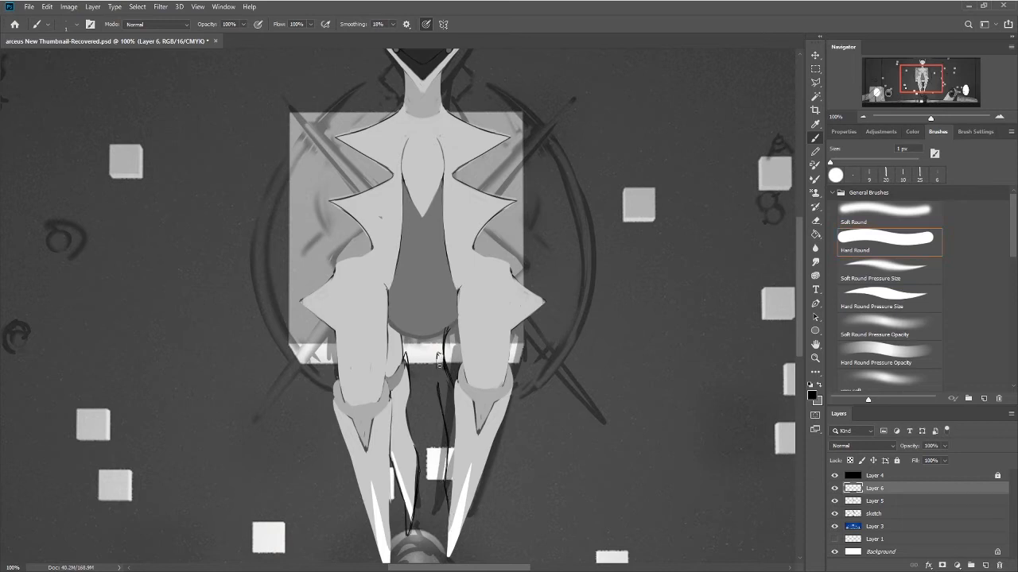
{"action": "key", "text": "ctrl+z"}
Step: Sample the front shin's light gray and fill the second hind shin with a 9 px brush, narrowing to 6 px lower down
{"action": "key", "text": "i"}
{"action": "left_click", "coordinate": [464, 447]}
{"action": "key", "text": "b"}
{"action": "key", "text": "bracketright"}
{"action": "key", "text": "bracketright"}
{"action": "key", "text": "bracketright"}
{"action": "key", "text": "bracketright"}
{"action": "key", "text": "bracketright"}
{"action": "key", "text": "bracketright"}
{"action": "key", "text": "bracketright"}
{"action": "key", "text": "bracketright"}
{"action": "left_click_drag", "start_coordinate": [438, 354], "coordinate": [446, 419]}
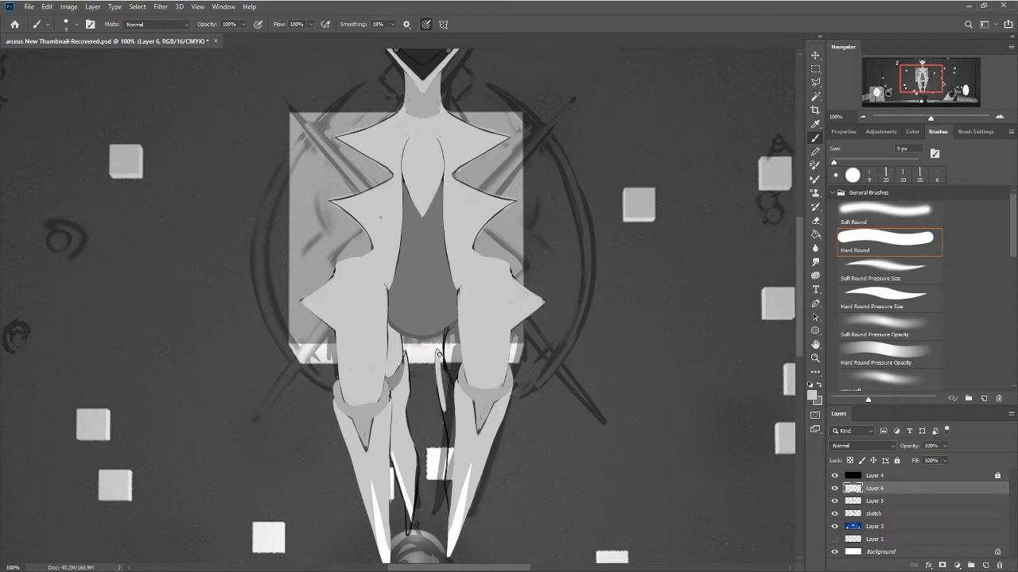
{"action": "mouse_move", "coordinate": [440, 355]}
{"action": "left_mouse_down"}
{"action": "mouse_move", "coordinate": [449, 488]}
{"action": "mouse_move", "coordinate": [449, 459]}
{"action": "left_mouse_up"}
{"action": "key", "text": "bracketleft"}
{"action": "key", "text": "bracketleft"}
{"action": "key", "text": "bracketleft"}
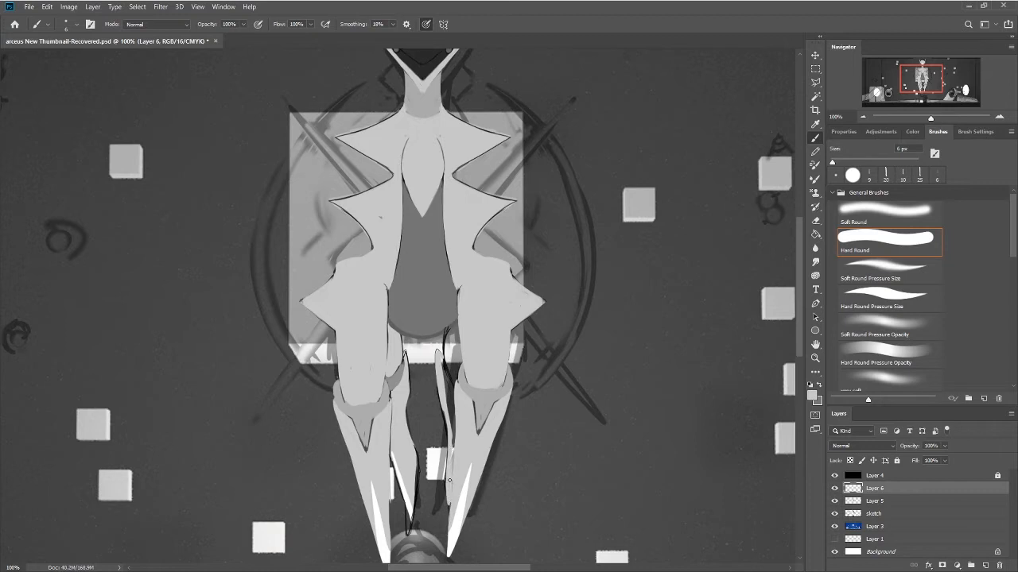
Step: Outline the second hind shin's edge beside the front leg in black
{"action": "key", "text": "i"}
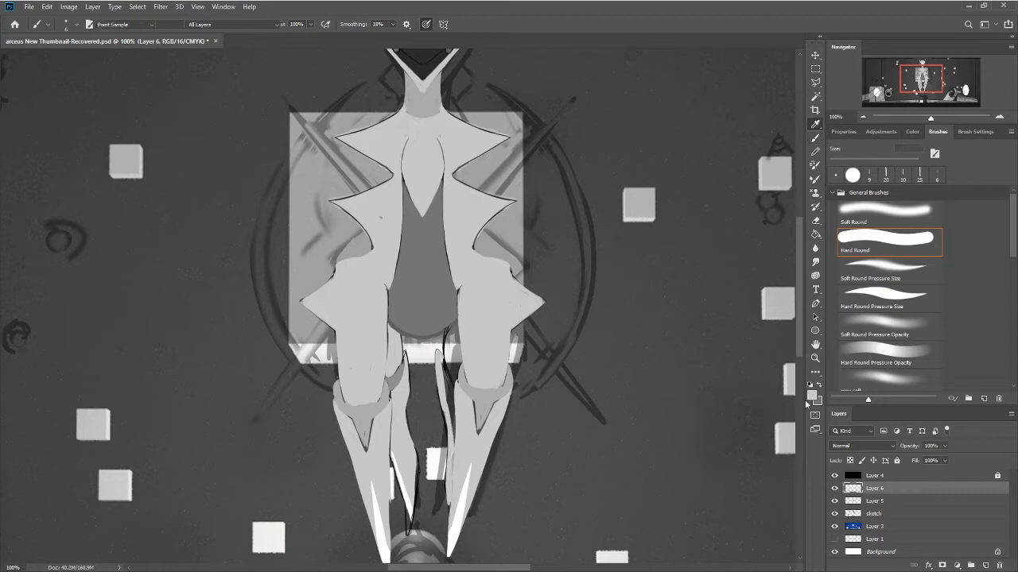
{"action": "key", "text": "b"}
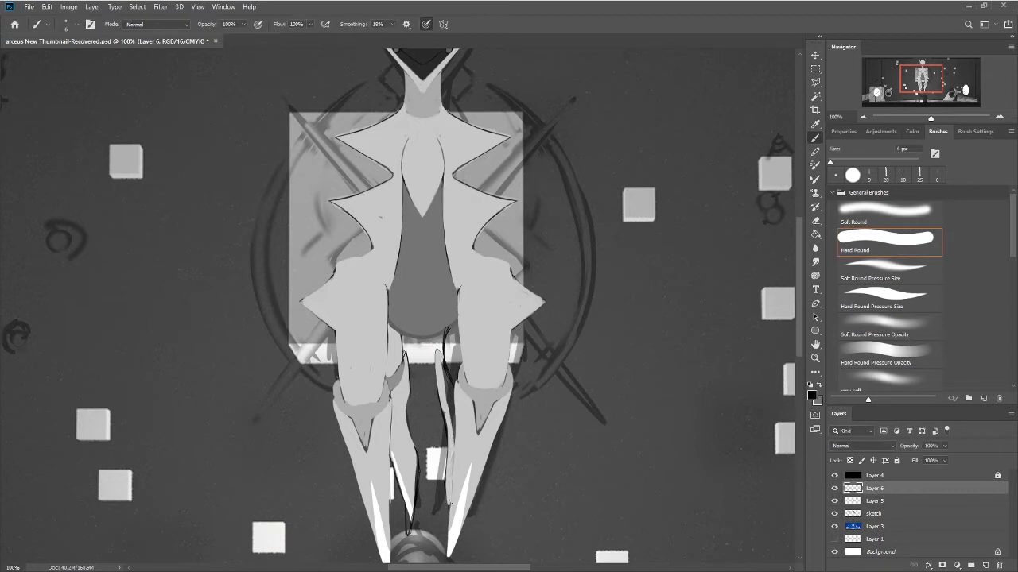
{"action": "mouse_move", "coordinate": [451, 477]}
{"action": "left_mouse_down"}
{"action": "mouse_move", "coordinate": [451, 500]}
{"action": "mouse_move", "coordinate": [452, 465]}
{"action": "mouse_move", "coordinate": [450, 505]}
{"action": "mouse_move", "coordinate": [453, 430]}
{"action": "left_mouse_up"}
{"action": "key", "text": "i"}
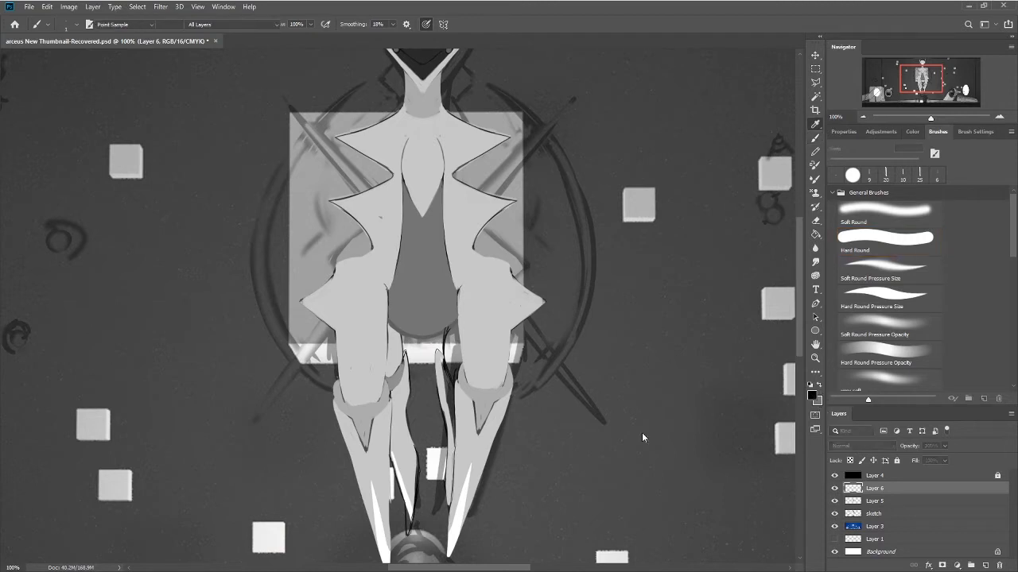
Step: Sample the leg's light gray and fill the upper part of the second hind shin with a 4 px brush
{"action": "key", "text": "b"}
{"action": "left_click", "coordinate": [457, 373], "text": "alt"}
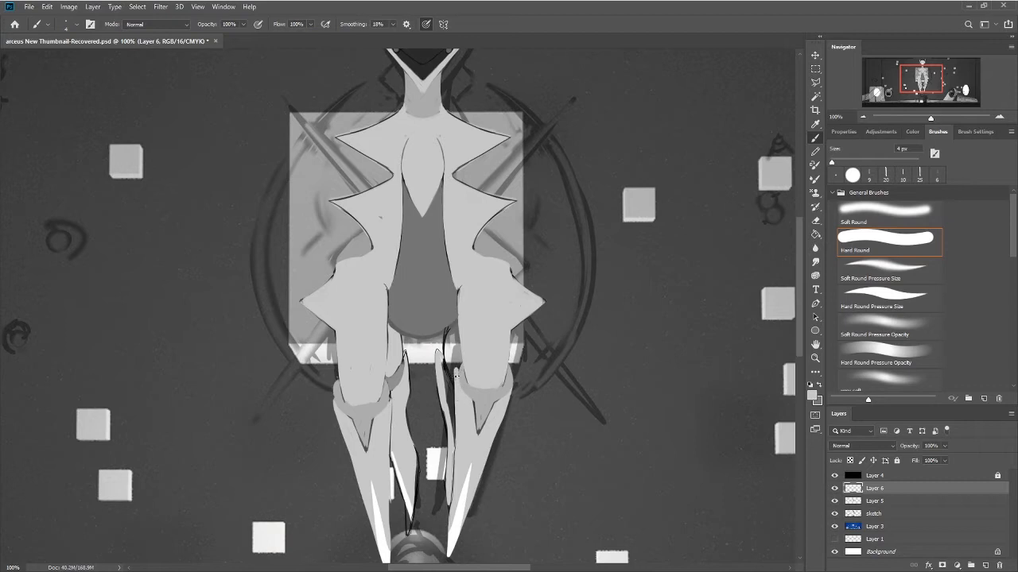
{"action": "mouse_move", "coordinate": [439, 357]}
{"action": "left_mouse_down"}
{"action": "mouse_move", "coordinate": [450, 444]}
{"action": "mouse_move", "coordinate": [450, 394]}
{"action": "left_mouse_up"}
{"action": "mouse_move", "coordinate": [454, 446]}
{"action": "left_mouse_down"}
{"action": "mouse_move", "coordinate": [449, 366]}
{"action": "mouse_move", "coordinate": [453, 408]}
{"action": "left_mouse_up"}
Step: Sample the front knee's mid gray and shade the upper ends of both hind shins with a small brush
{"action": "key", "text": "i"}
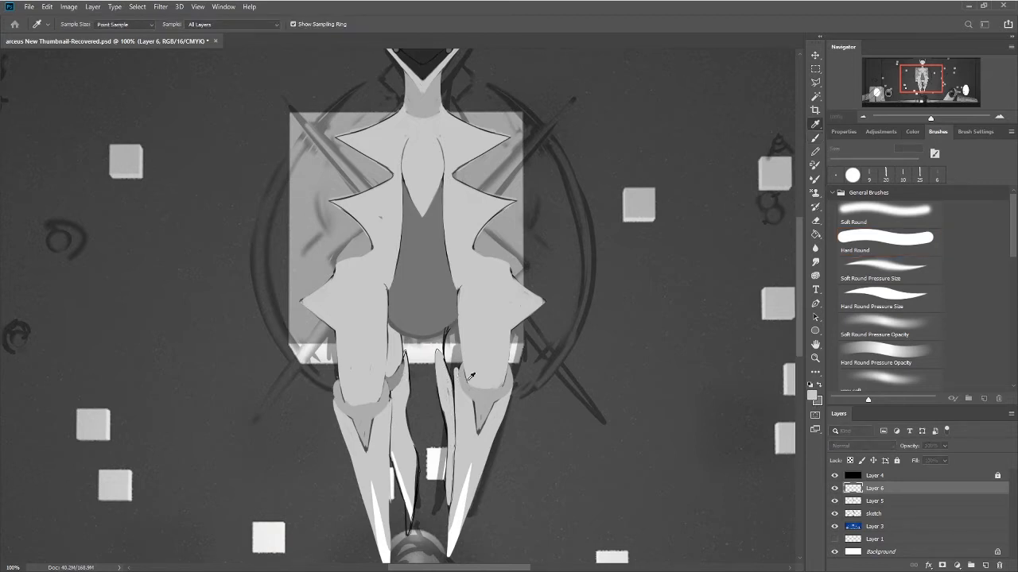
{"action": "key", "text": "b"}
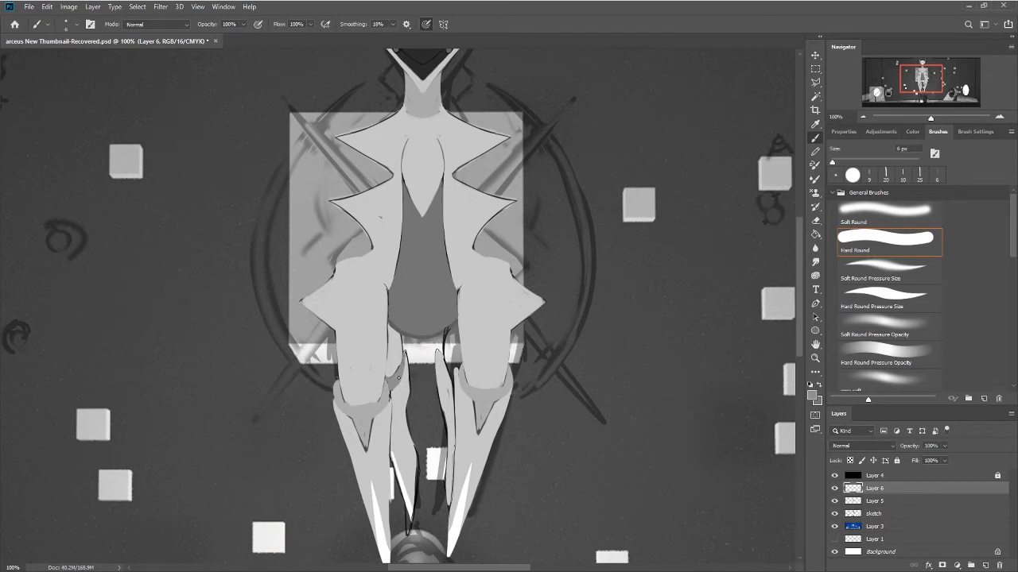
{"action": "key", "text": "bracketleft"}
{"action": "key", "text": "bracketleft"}
{"action": "key", "text": "bracketleft"}
{"action": "left_click_drag", "start_coordinate": [461, 366], "coordinate": [467, 397]}
{"action": "key", "text": "ctrl+z"}
{"action": "mouse_move", "coordinate": [461, 366]}
{"action": "left_mouse_down"}
{"action": "mouse_move", "coordinate": [468, 392]}
{"action": "mouse_move", "coordinate": [464, 374]}
{"action": "mouse_move", "coordinate": [453, 378]}
{"action": "left_mouse_up"}
{"action": "key", "text": "ctrl+z"}
{"action": "key", "text": "bracketright"}
{"action": "key", "text": "bracketright"}
{"action": "key", "text": "bracketright"}
{"action": "key", "text": "ctrl+z"}
{"action": "key", "text": "bracketleft"}
{"action": "key", "text": "bracketleft"}
{"action": "key", "text": "bracketleft"}
{"action": "left_click_drag", "start_coordinate": [435, 351], "coordinate": [445, 359]}
Step: Fill the second hind thigh between the belly and the front leg with light gray using a 5 px brush
{"action": "key", "text": "space"}
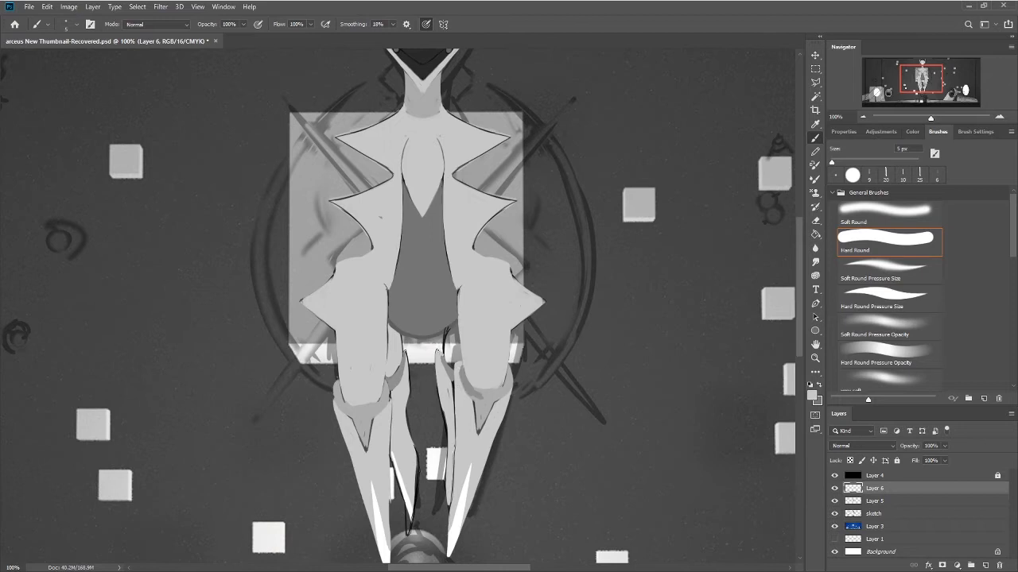
{"action": "mouse_move", "coordinate": [451, 367]}
{"action": "left_mouse_down"}
{"action": "mouse_move", "coordinate": [450, 328]}
{"action": "mouse_move", "coordinate": [433, 335]}
{"action": "mouse_move", "coordinate": [457, 325]}
{"action": "mouse_move", "coordinate": [458, 344]}
{"action": "left_mouse_up"}
{"action": "key", "text": "bracketright"}
{"action": "key", "text": "bracketright"}
{"action": "key", "text": "bracketright"}
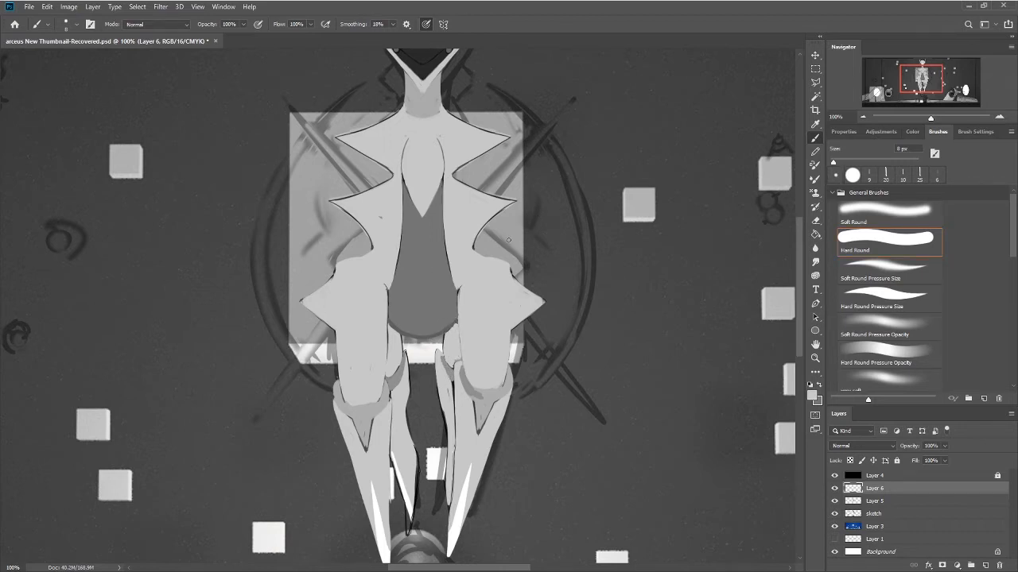
{"action": "key", "text": "ctrl+z"}
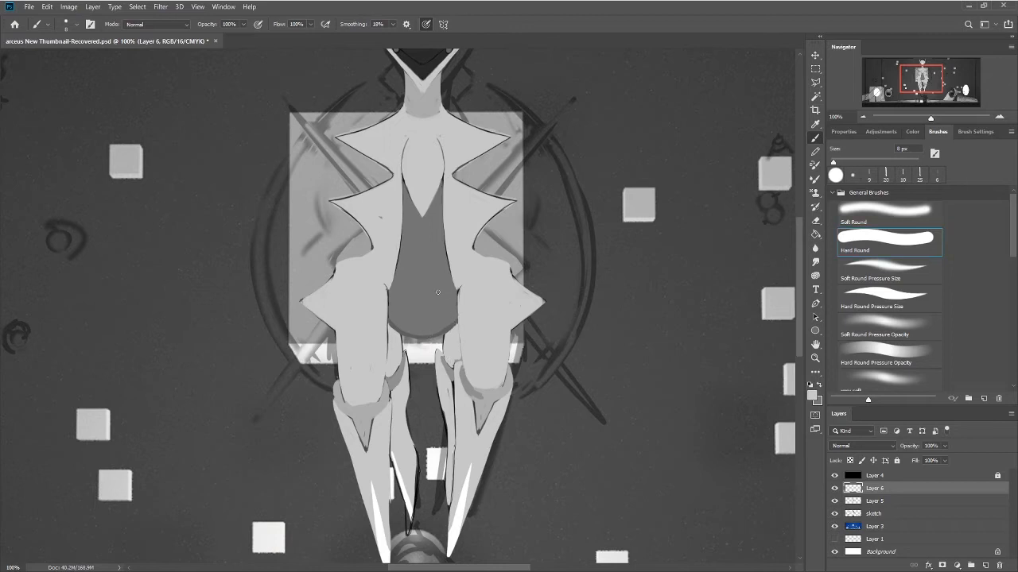
Step: Outline the rounded top of the second hind knee beside the front leg in black with a 2 px brush
{"action": "key", "text": "i"}
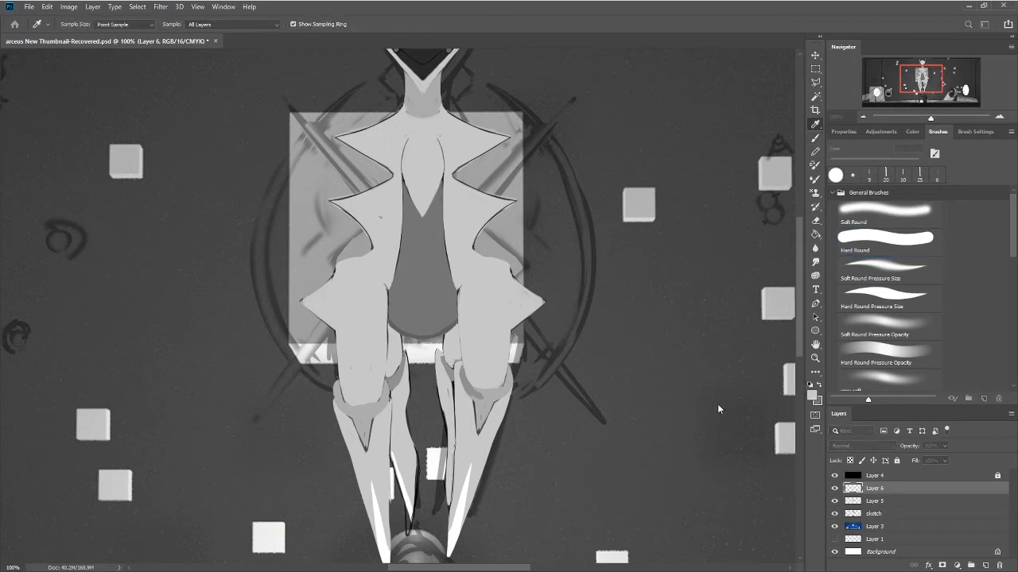
{"action": "key", "text": "b"}
{"action": "key", "text": "d"}
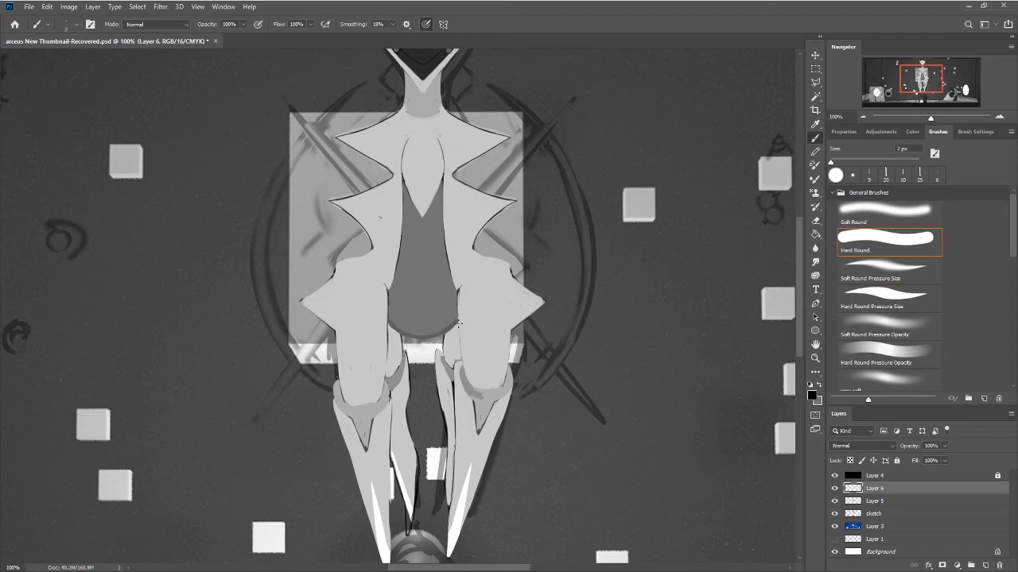
{"action": "left_click_drag", "start_coordinate": [458, 323], "coordinate": [454, 398]}
{"action": "key", "text": "ctrl+z"}
{"action": "key", "text": "ctrl+z"}
{"action": "key", "text": "ctrl+z"}
{"action": "mouse_move", "coordinate": [461, 362]}
{"action": "left_mouse_down"}
{"action": "mouse_move", "coordinate": [453, 412]}
{"action": "mouse_move", "coordinate": [455, 369]}
{"action": "mouse_move", "coordinate": [455, 384]}
{"action": "left_mouse_up"}
{"action": "key", "text": "ctrl+z"}
Step: Shade the second front knee in its mid gray with a 6 px brush and merge Layer 6 into Layer 5
{"action": "key", "text": "i"}
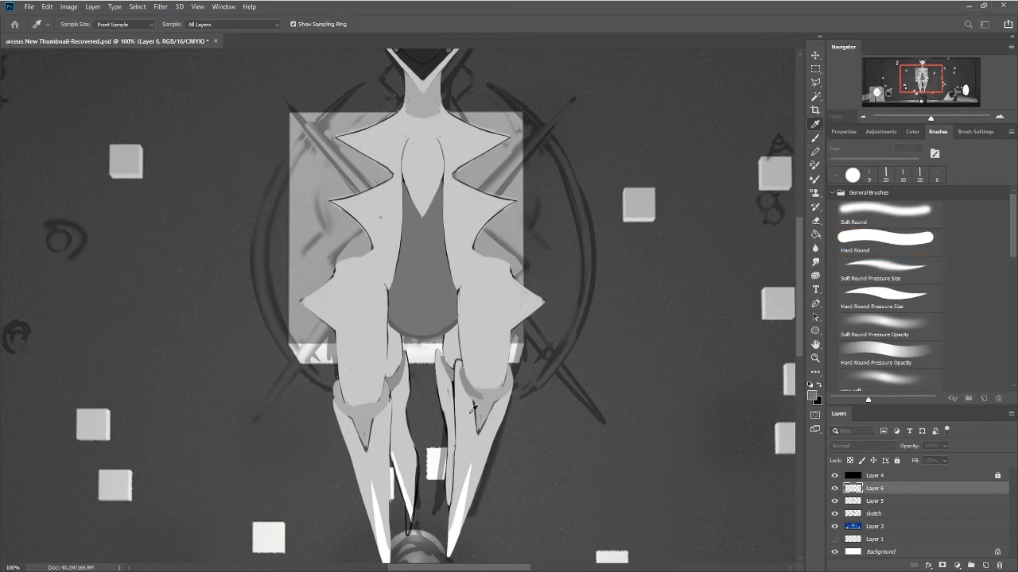
{"action": "key", "text": "b"}
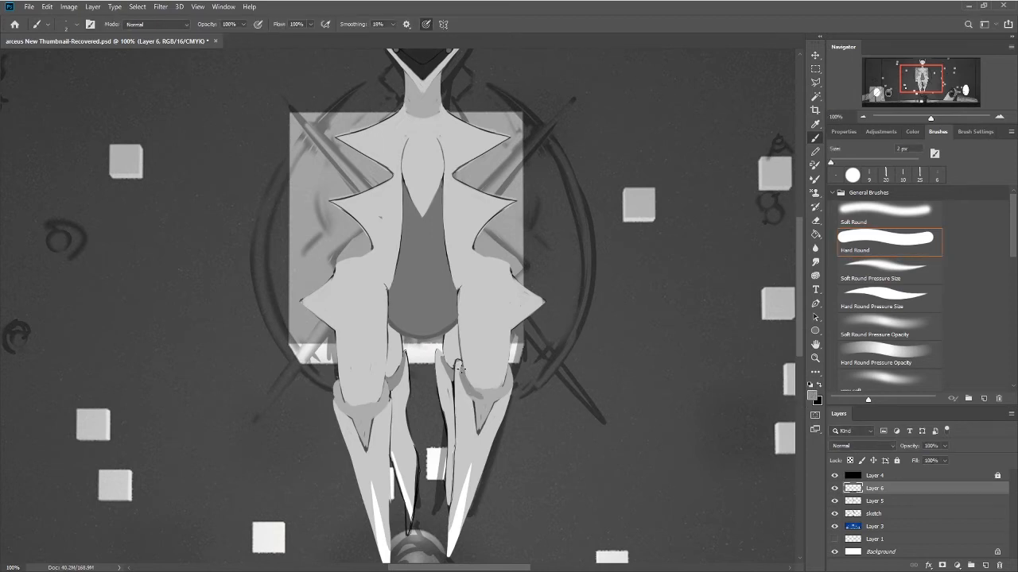
{"action": "key", "text": "bracketright"}
{"action": "key", "text": "bracketright"}
{"action": "key", "text": "bracketright"}
{"action": "key", "text": "bracketright"}
{"action": "mouse_move", "coordinate": [474, 393]}
{"action": "left_mouse_down"}
{"action": "mouse_move", "coordinate": [502, 386]}
{"action": "mouse_move", "coordinate": [481, 424]}
{"action": "mouse_move", "coordinate": [488, 406]}
{"action": "left_mouse_up"}
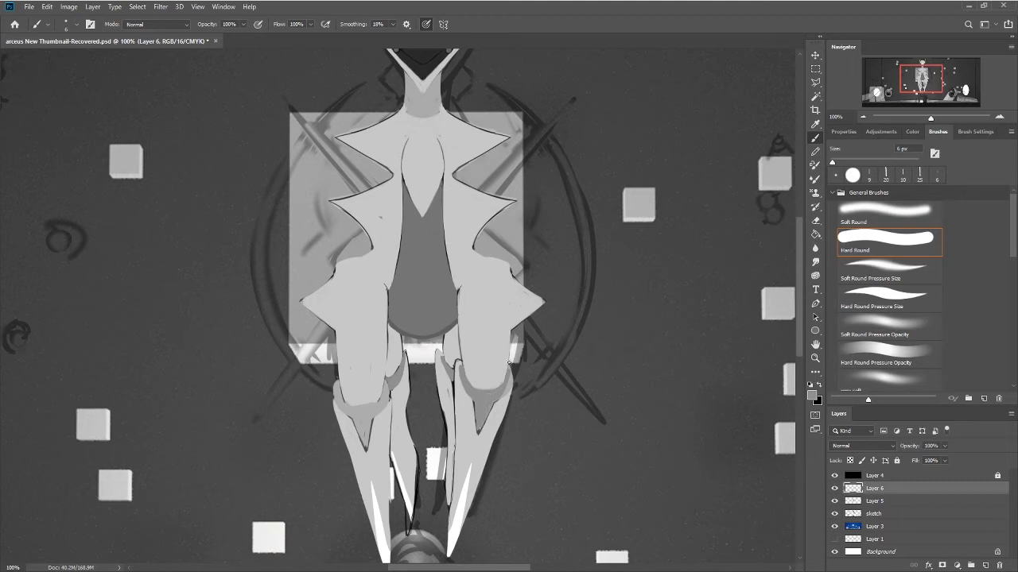
{"action": "left_click_drag", "start_coordinate": [504, 386], "coordinate": [503, 397]}
{"action": "key", "text": "Delete"}
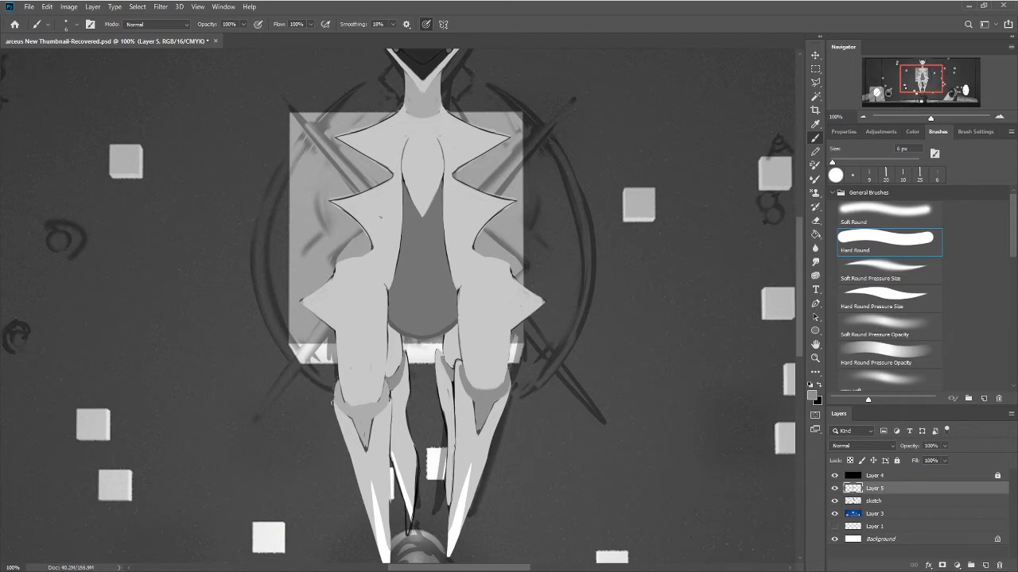
Step: Sample light gray and extend the first front knee's outer edge upward into a point
{"action": "key", "text": "ctrl+z"}
{"action": "key", "text": "i"}
{"action": "key", "text": "b"}
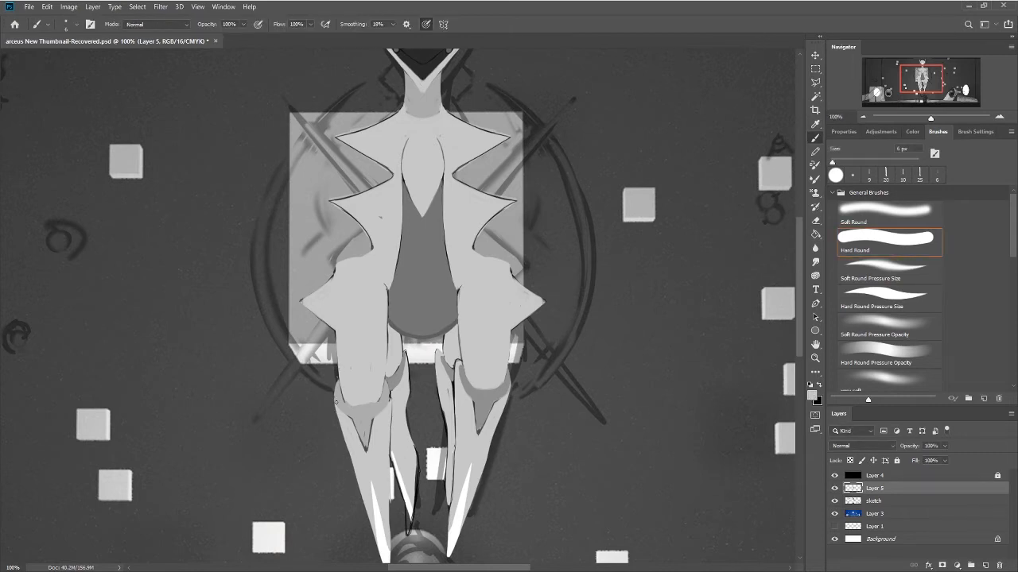
{"action": "left_click_drag", "start_coordinate": [335, 407], "coordinate": [338, 369]}
{"action": "key", "text": "ctrl+z"}
{"action": "key", "text": "ctrl+z"}
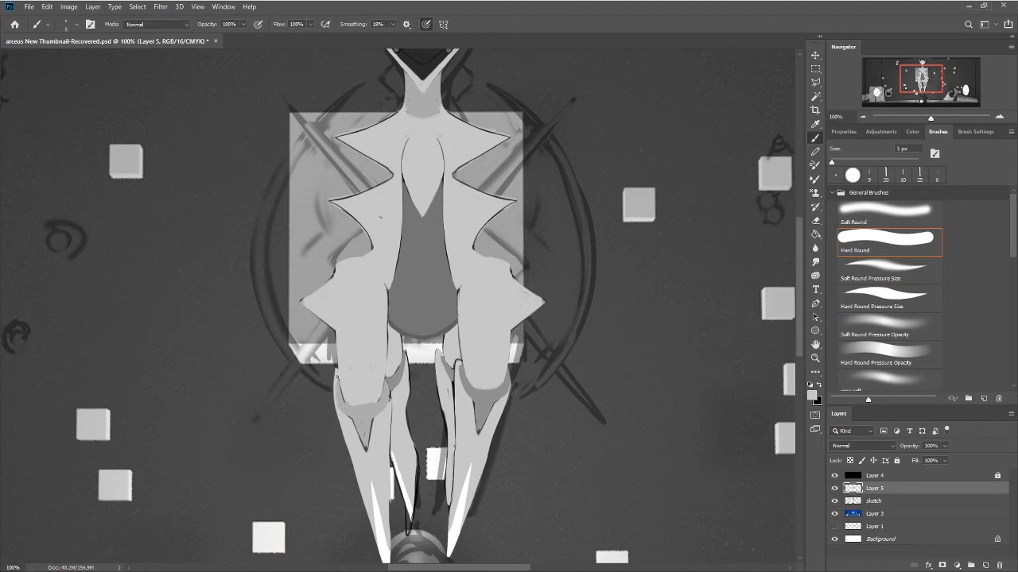
Step: Paint over the first hind leg's dark inner outline and reshape its lower tip in light gray, using 5 px and 4 px brushes
{"action": "mouse_move", "coordinate": [388, 395]}
{"action": "left_mouse_down"}
{"action": "mouse_move", "coordinate": [385, 373]}
{"action": "mouse_move", "coordinate": [387, 388]}
{"action": "mouse_move", "coordinate": [405, 351]}
{"action": "left_mouse_up"}
{"action": "mouse_move", "coordinate": [415, 462]}
{"action": "left_mouse_down"}
{"action": "mouse_move", "coordinate": [408, 525]}
{"action": "mouse_move", "coordinate": [414, 486]}
{"action": "left_mouse_up"}
{"action": "mouse_move", "coordinate": [413, 526]}
{"action": "left_mouse_down"}
{"action": "mouse_move", "coordinate": [411, 499]}
{"action": "mouse_move", "coordinate": [408, 533]}
{"action": "mouse_move", "coordinate": [404, 505]}
{"action": "mouse_move", "coordinate": [411, 533]}
{"action": "mouse_move", "coordinate": [411, 518]}
{"action": "left_mouse_up"}
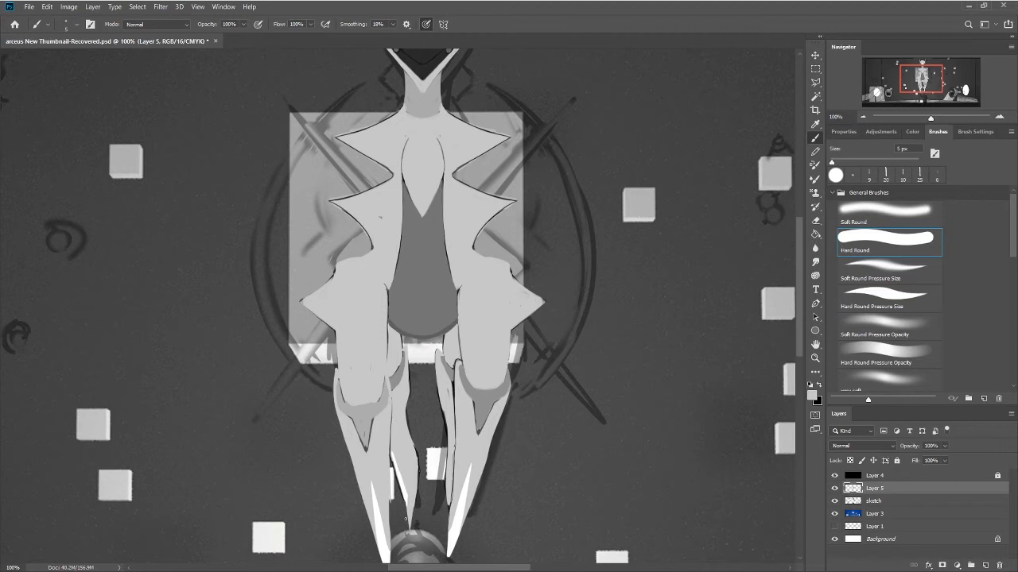
{"action": "key", "text": "bracketleft"}
{"action": "mouse_move", "coordinate": [404, 497]}
{"action": "left_mouse_down"}
{"action": "mouse_move", "coordinate": [407, 528]}
{"action": "mouse_move", "coordinate": [415, 460]}
{"action": "left_mouse_up"}
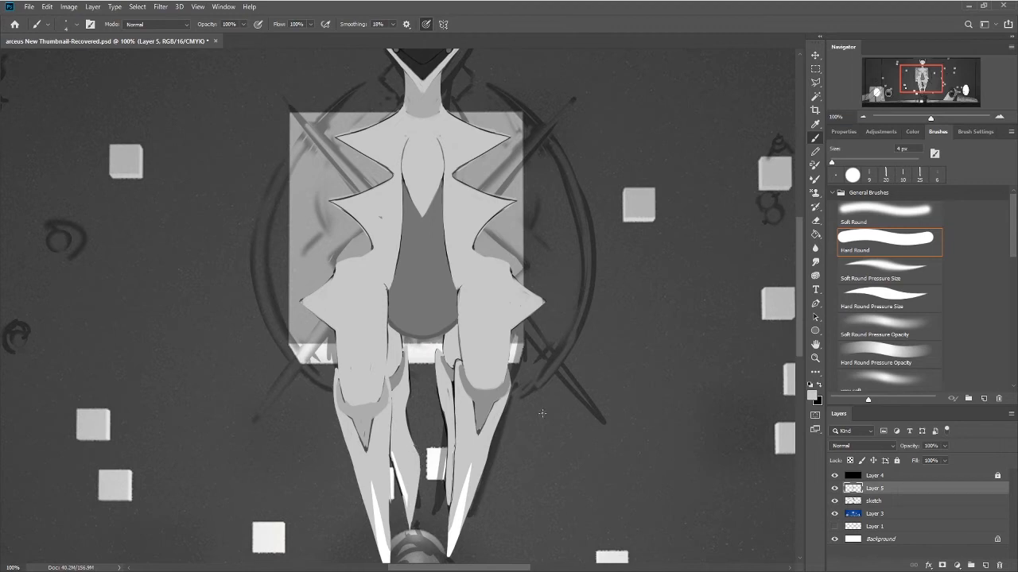
Step: Extend the first hind shin's white highlight to its lower tip and try a matching highlight on the second hind shin
{"action": "left_click", "coordinate": [404, 486], "text": "alt"}
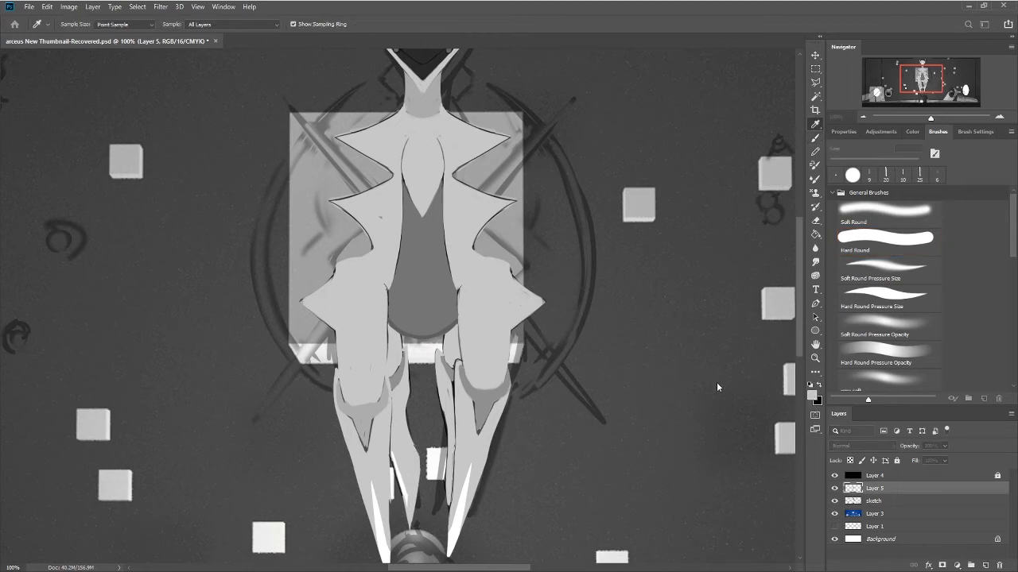
{"action": "left_click_drag", "start_coordinate": [399, 493], "coordinate": [408, 528]}
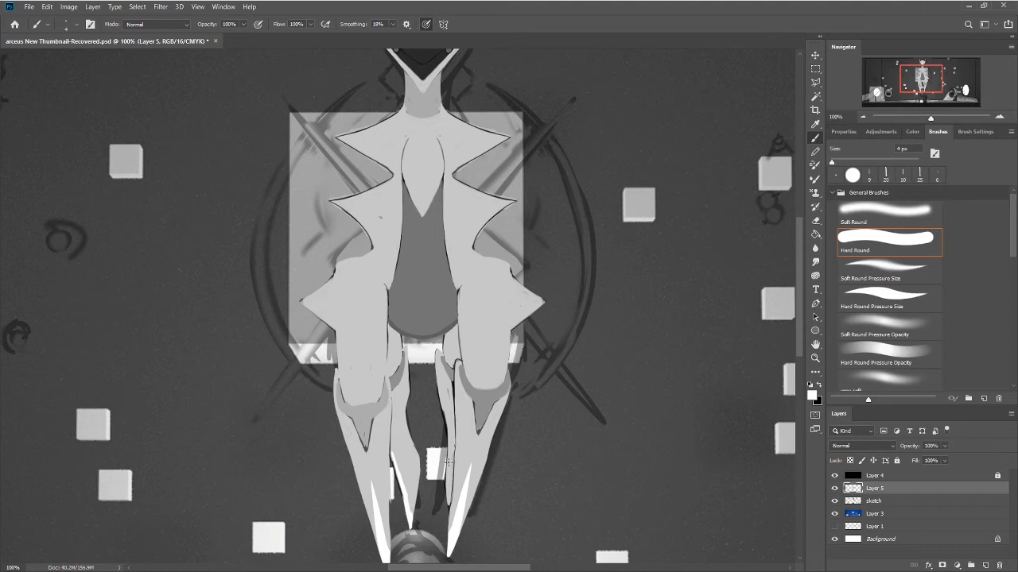
{"action": "mouse_move", "coordinate": [452, 499]}
{"action": "left_mouse_down"}
{"action": "mouse_move", "coordinate": [453, 473]}
{"action": "mouse_move", "coordinate": [452, 492]}
{"action": "left_mouse_up"}
{"action": "key", "text": "ctrl+z"}
{"action": "left_click", "coordinate": [457, 449], "text": "alt"}
{"action": "left_click", "coordinate": [864, 117]}
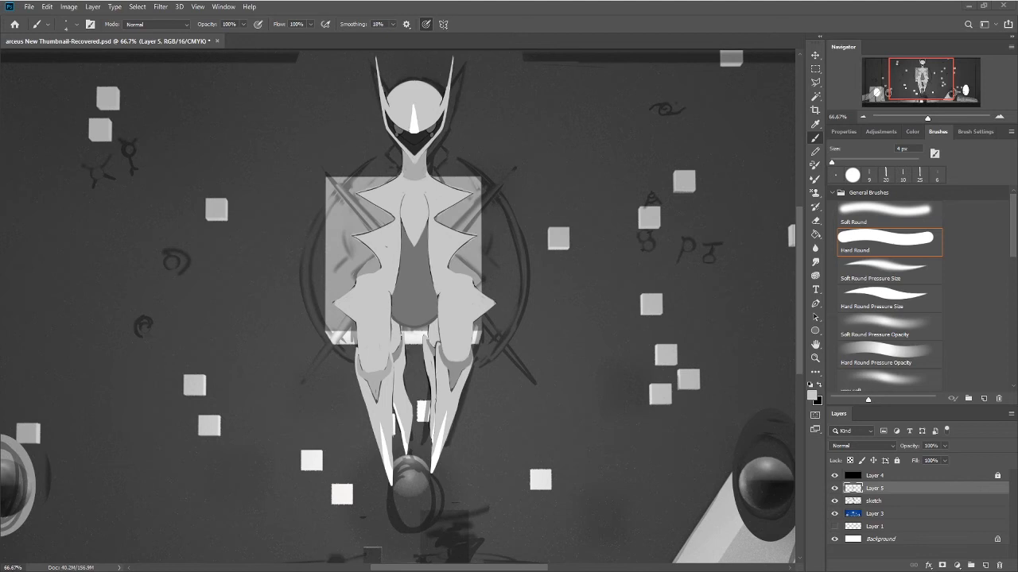
Step: Sample a dark gray and paint two vertical lines down the figure's belly with a 4 px brush
{"action": "key", "text": "x"}
{"action": "key", "text": "i"}
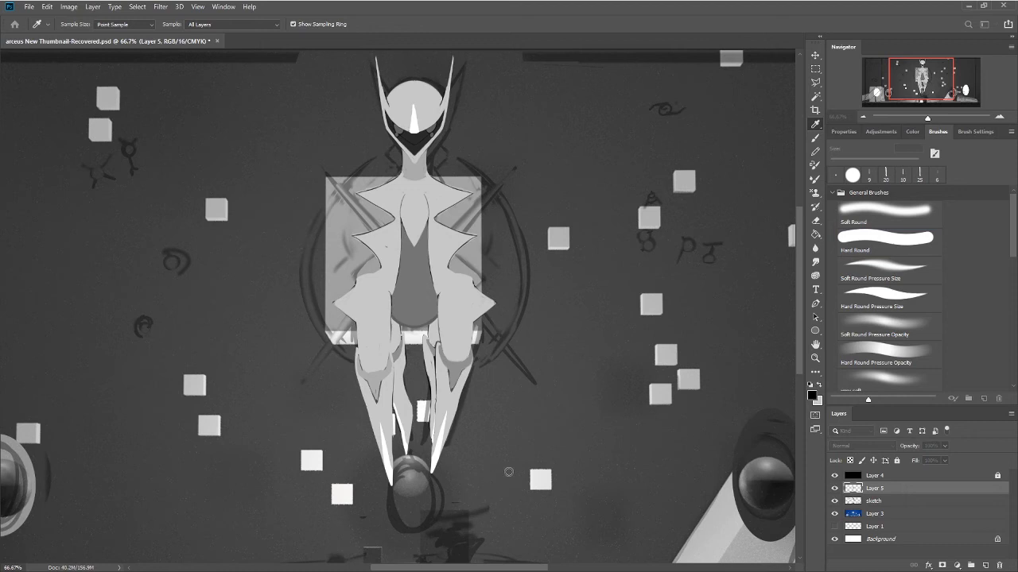
{"action": "key", "text": "b"}
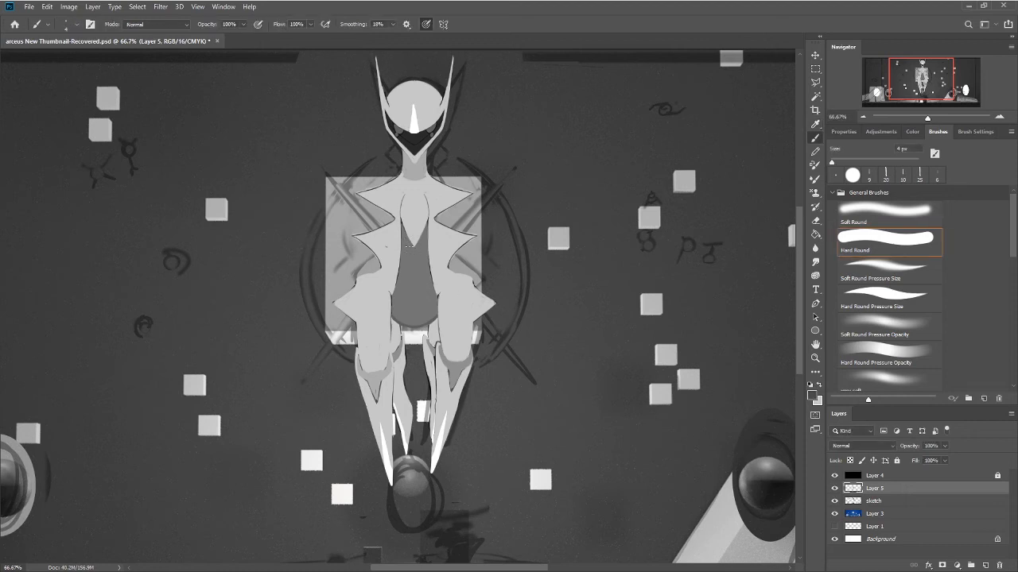
{"action": "left_click_drag", "start_coordinate": [407, 236], "coordinate": [407, 302]}
{"action": "left_click_drag", "start_coordinate": [421, 235], "coordinate": [420, 307]}
{"action": "left_click_drag", "start_coordinate": [419, 254], "coordinate": [419, 286]}
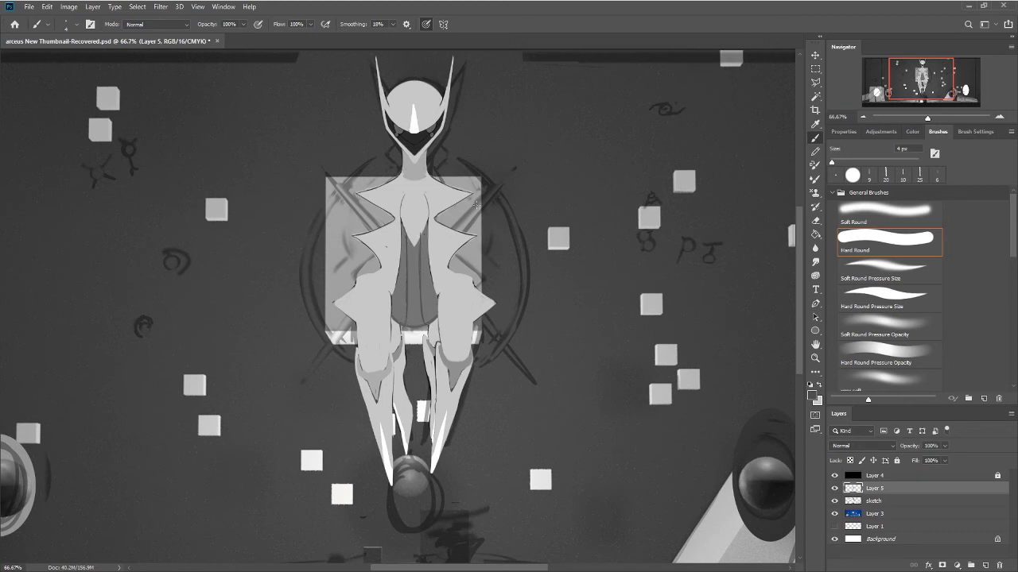